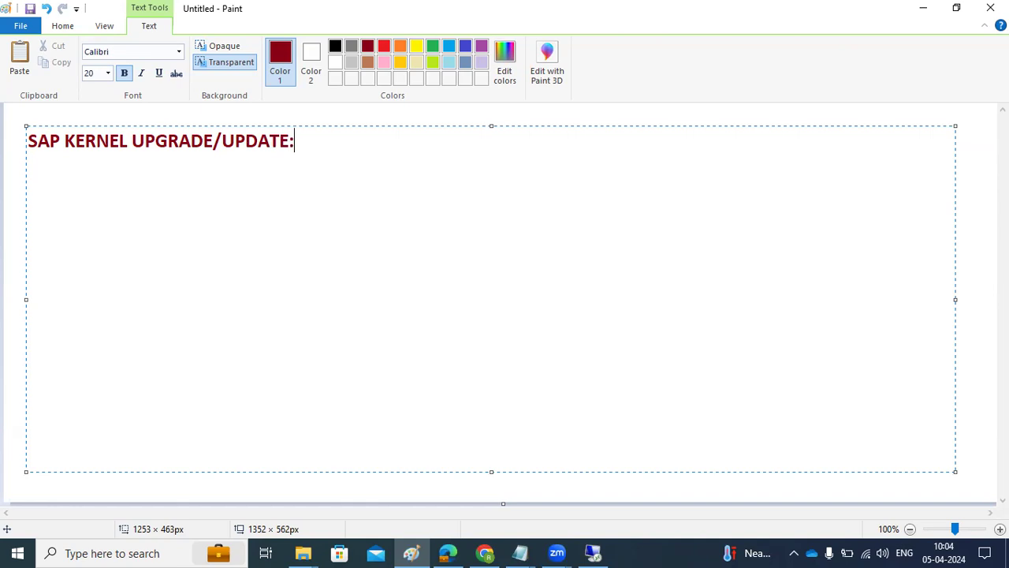
# Add a '=====' separator, 'OS level binaries -' and 'every 3 months - we need to update our kernel files'
pyautogui.write('============================')
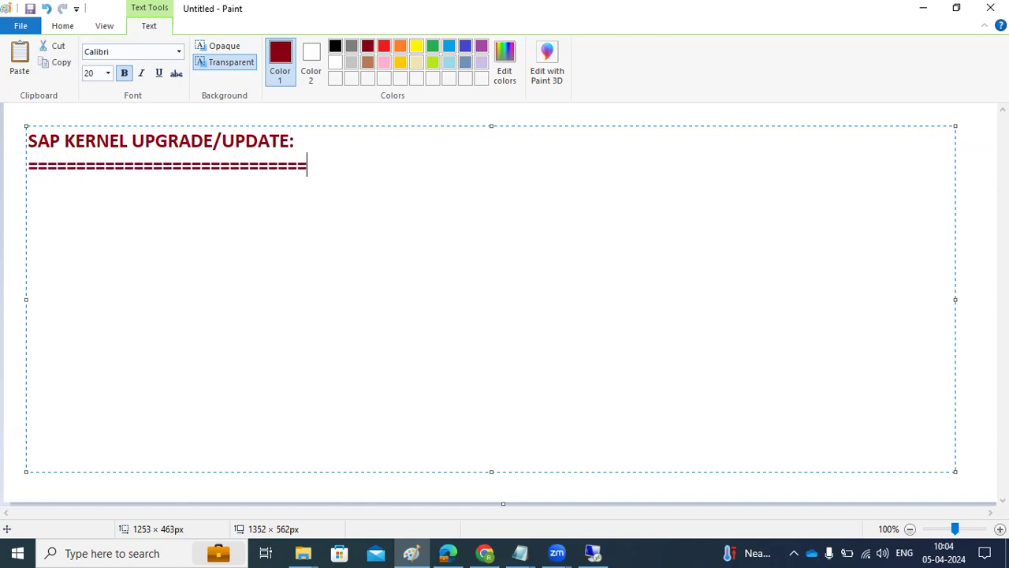
pyautogui.press('Return')
pyautogui.write('OS level')
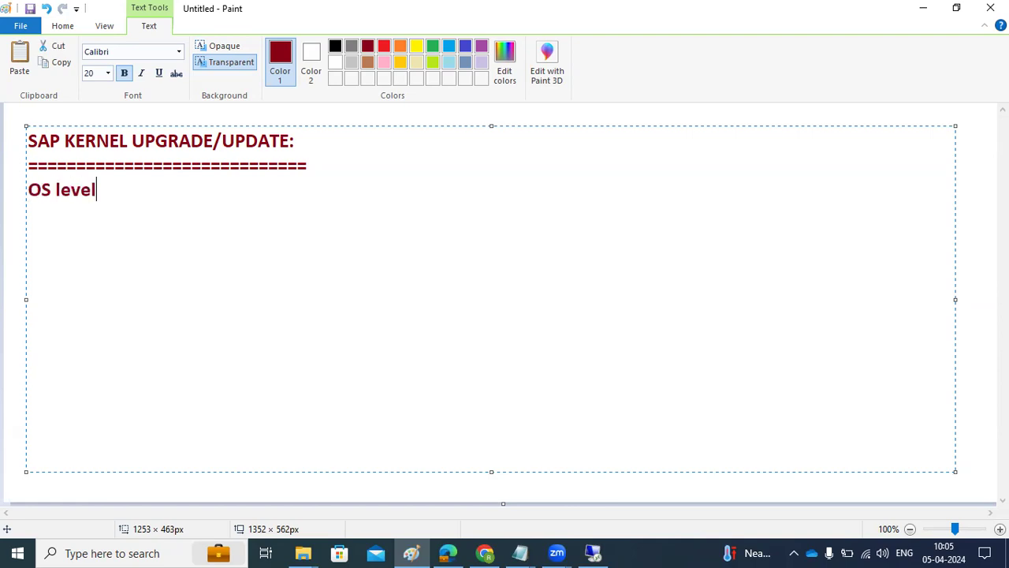
pyautogui.write(' binarie')
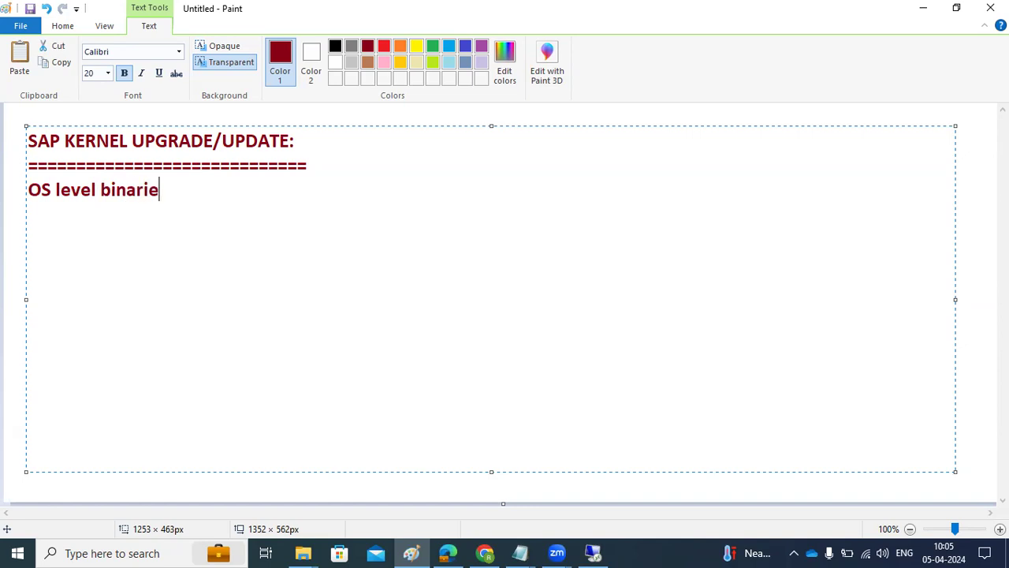
pyautogui.write('s -')
pyautogui.press('Return')
pyautogui.press('Return')
pyautogui.write('every')
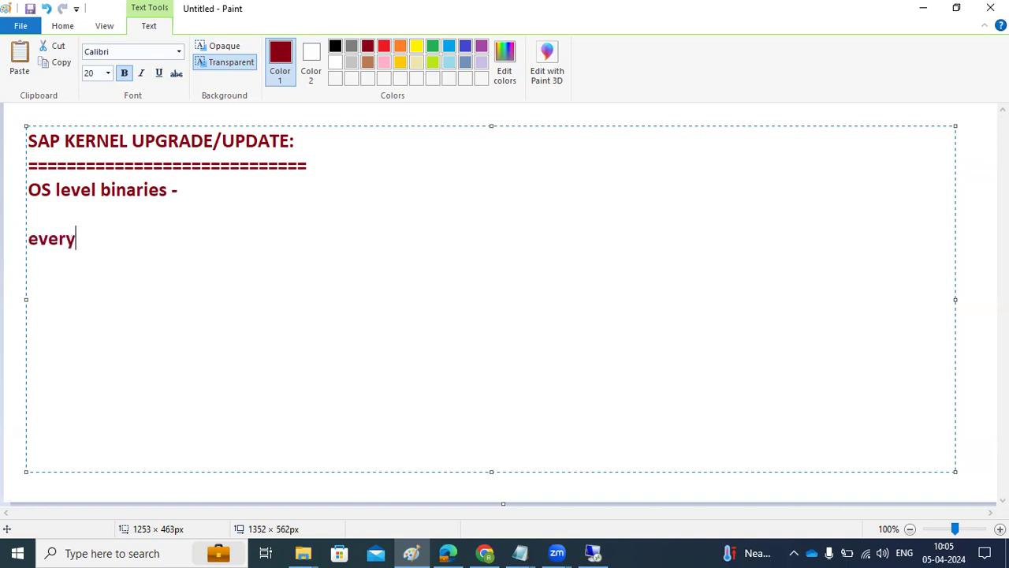
pyautogui.write(' 3 months ')
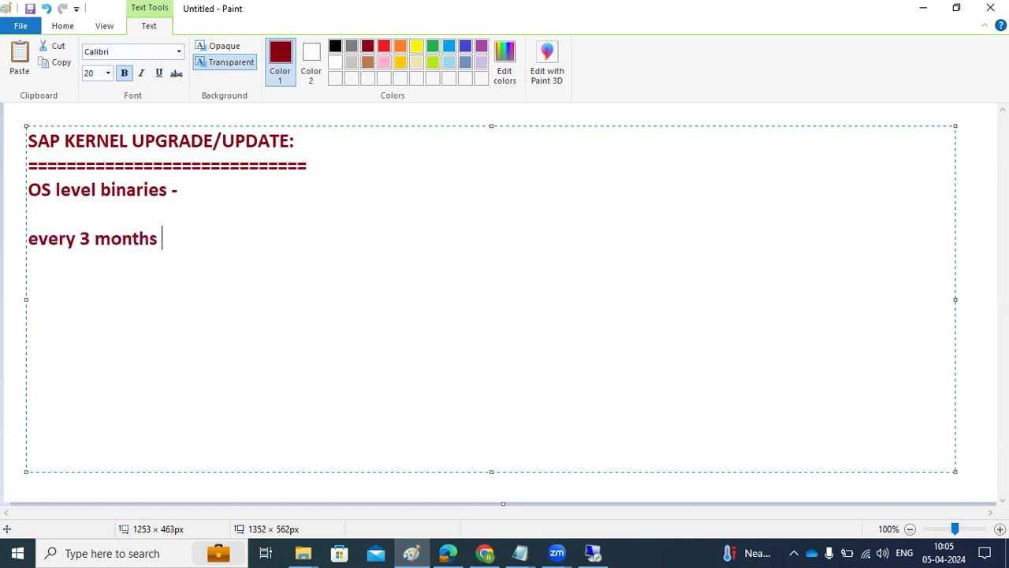
pyautogui.write('- we need to u')
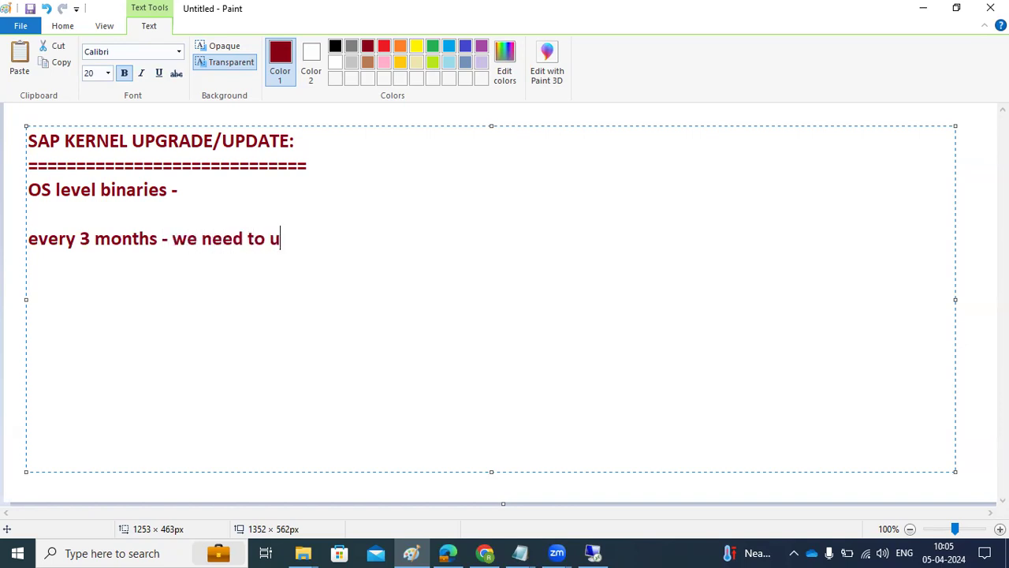
pyautogui.write('pdate our ')
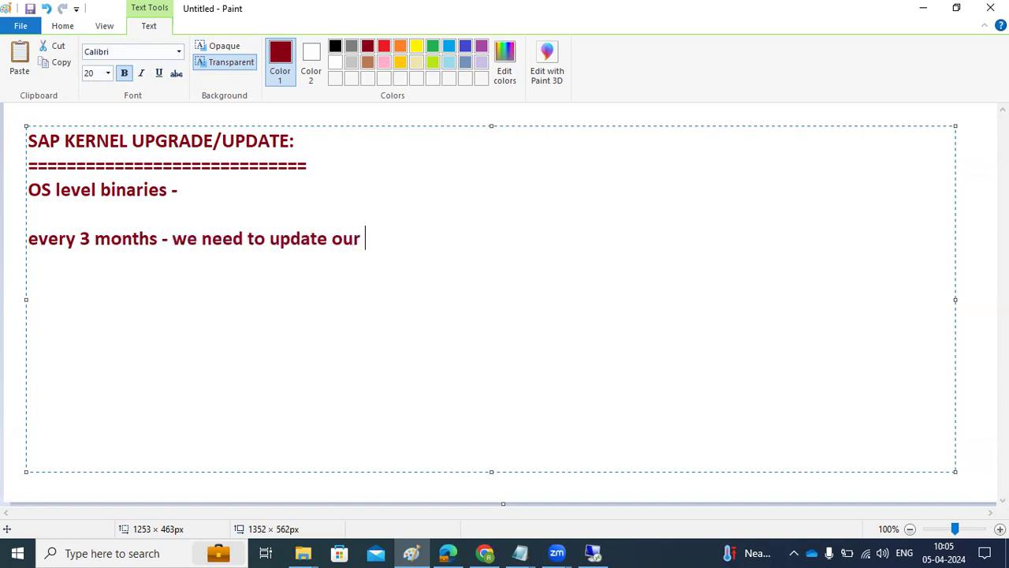
pyautogui.write('kernel files')
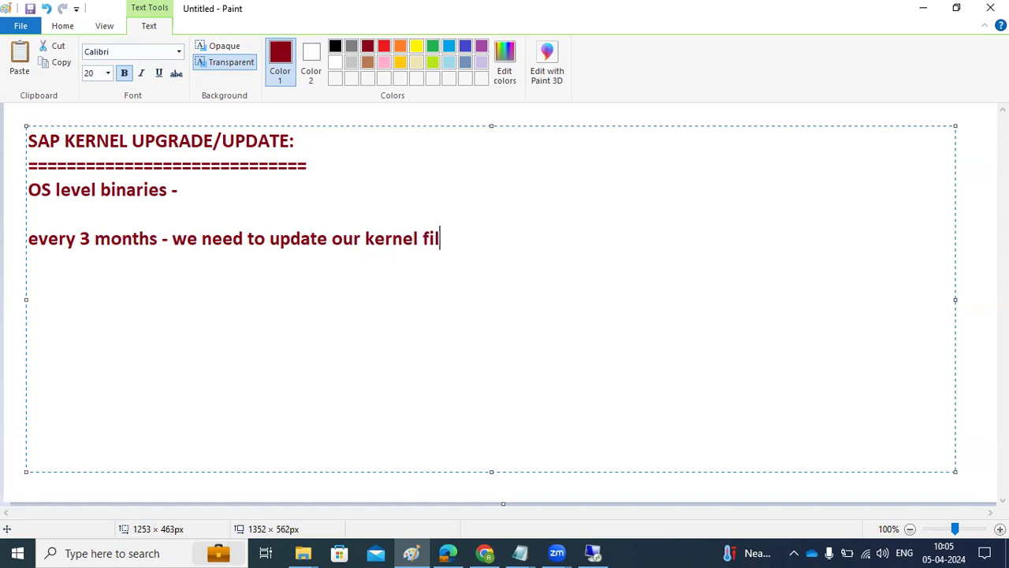
pyautogui.press('Return')
pyautogui.press('Return')
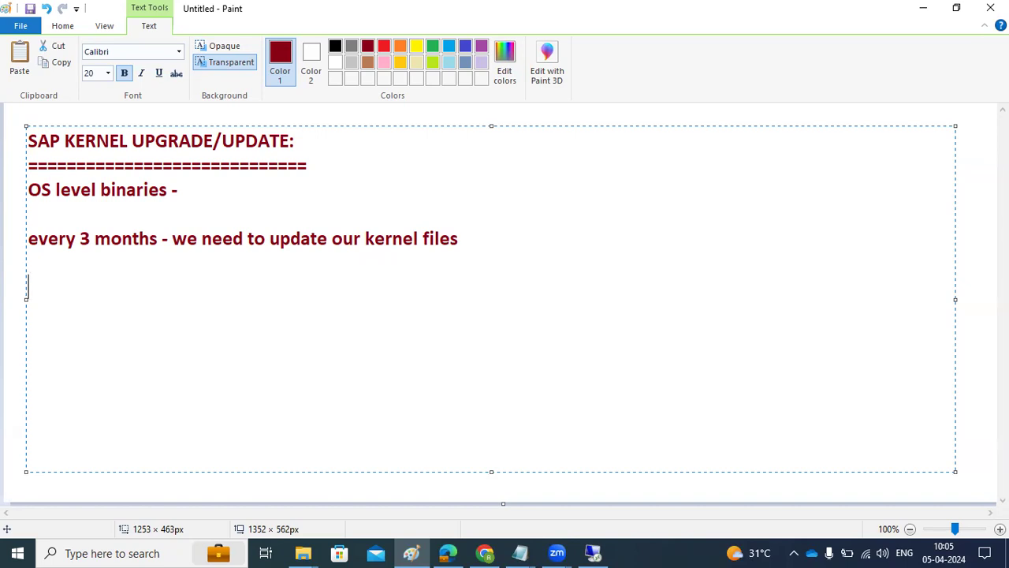
# Add the numbered lines '1)SAPEXE' and '2)SAPEXEDB' to the notes
pyautogui.write('1)SAPEXE')
pyautogui.press('Return')
pyautogui.write('2)SAPEX')
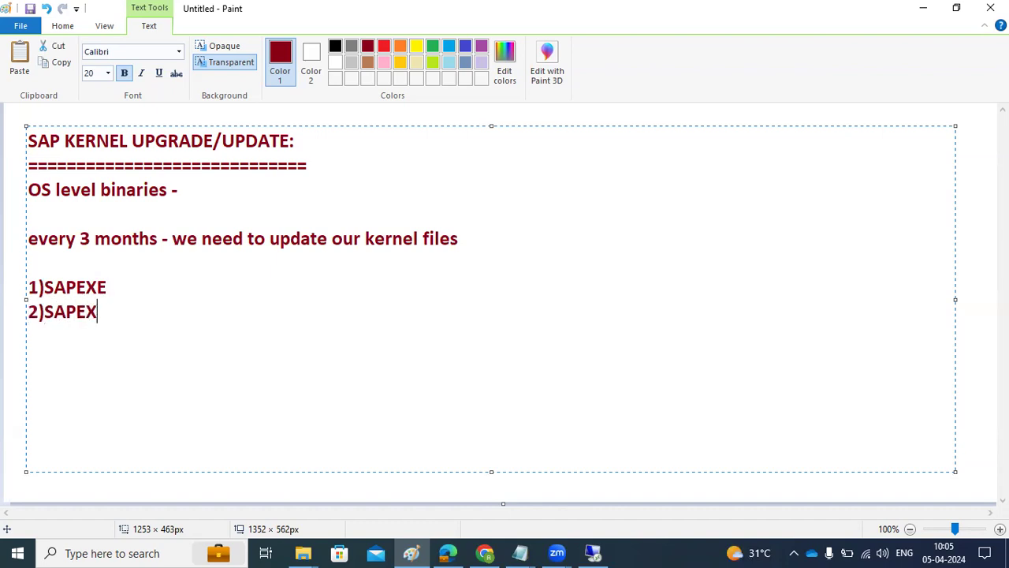
pyautogui.write('EDB')
# Append ' - DB indep' to 1)SAPEXE and ' - DB depend' to 2)SAPEXEDB
pyautogui.click(106, 287)
pyautogui.write('- DB ')
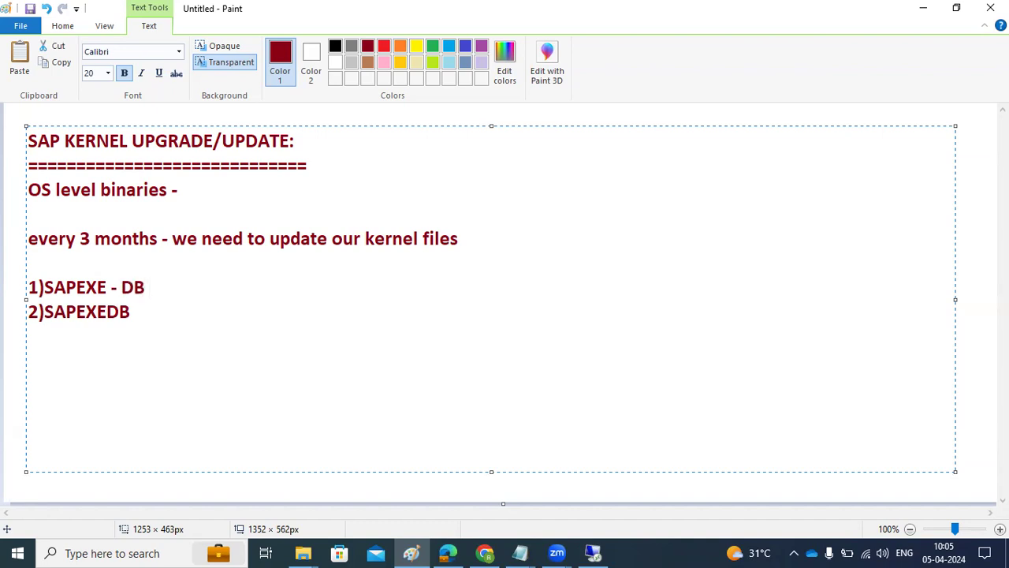
pyautogui.write('indep')
pyautogui.click(130, 311)
pyautogui.write('- DB de')
pyautogui.press('BackSpace')
pyautogui.write('dependn')
pyautogui.press('BackSpace')
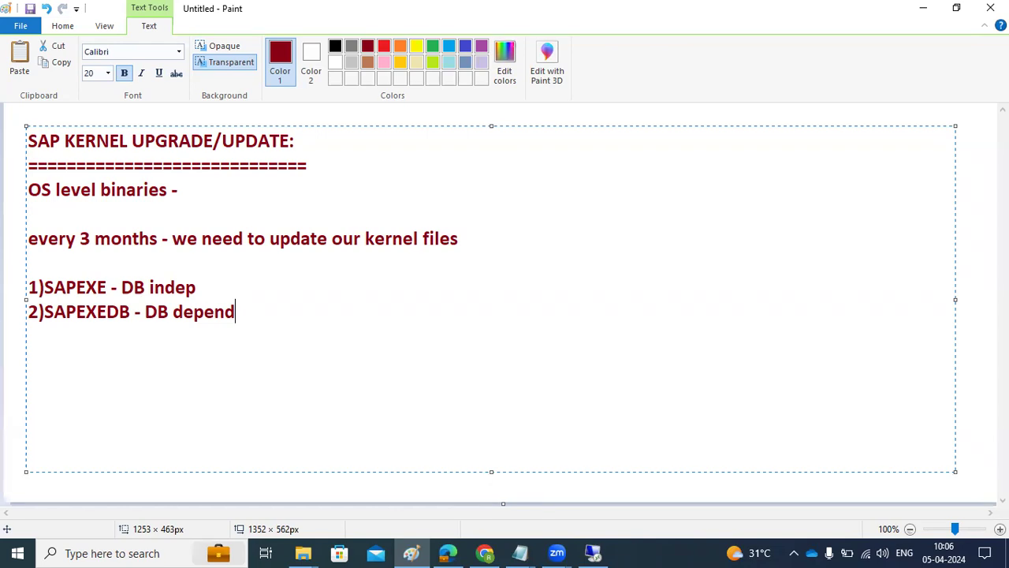
pyautogui.press('Return')
pyautogui.press('Return')
# Write '3 locations :' followed by /usr/sap/SID/SYS/exe/, /usr/sap/SID/D*/exe and /usr/sap/SID/ASCS*/exe
pyautogui.write('3 locati')
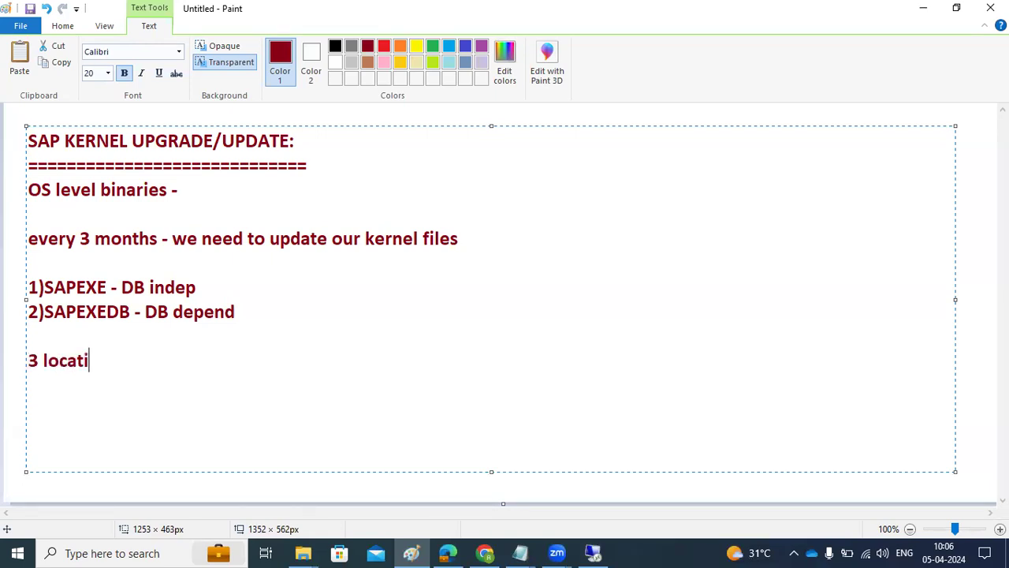
pyautogui.write('ons :')
pyautogui.press('Return')
pyautogui.write('1)/usr/sap/')
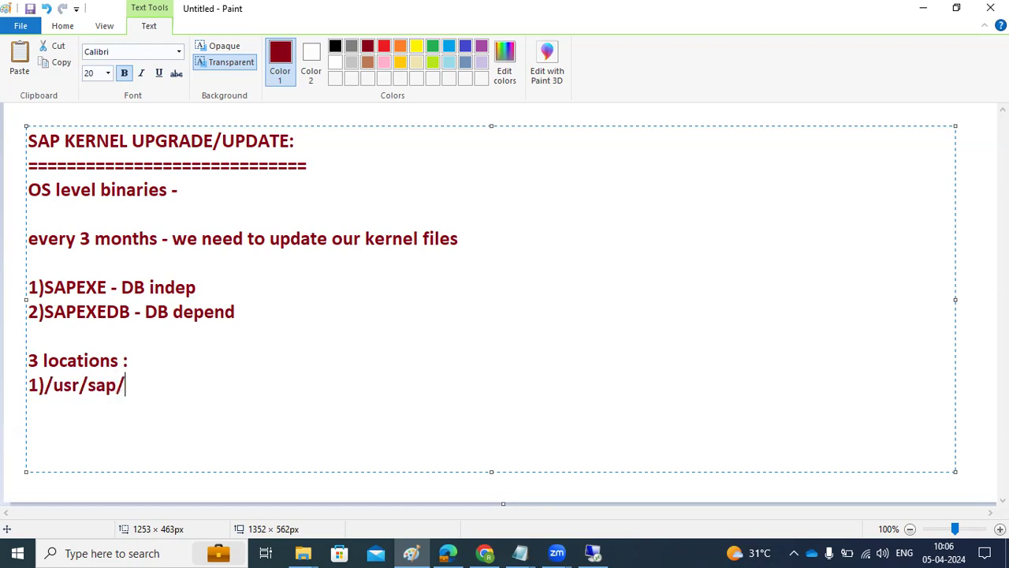
pyautogui.write('SID/SYS')
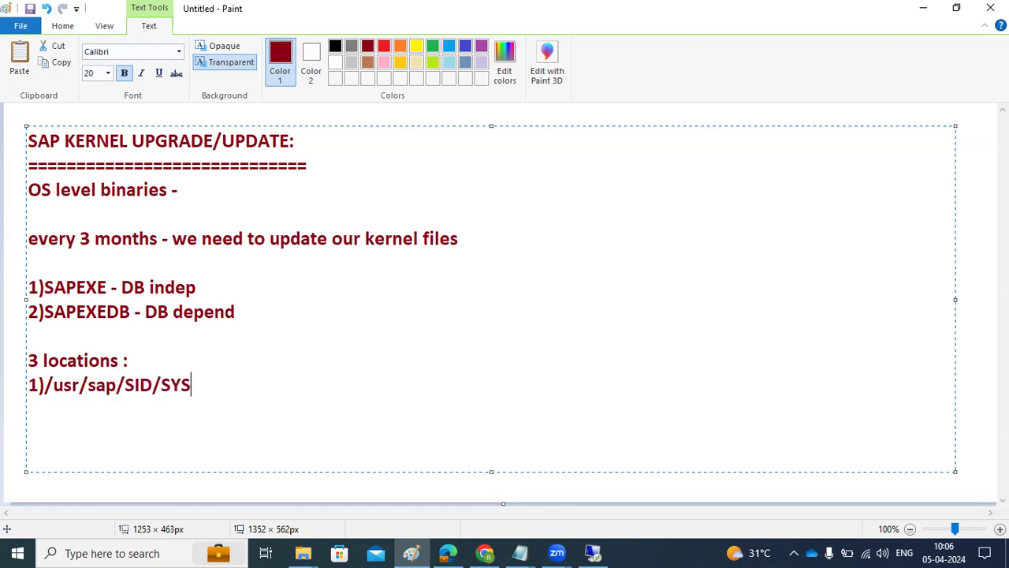
pyautogui.write('/exe/')
pyautogui.press('Return')
pyautogui.write('2')
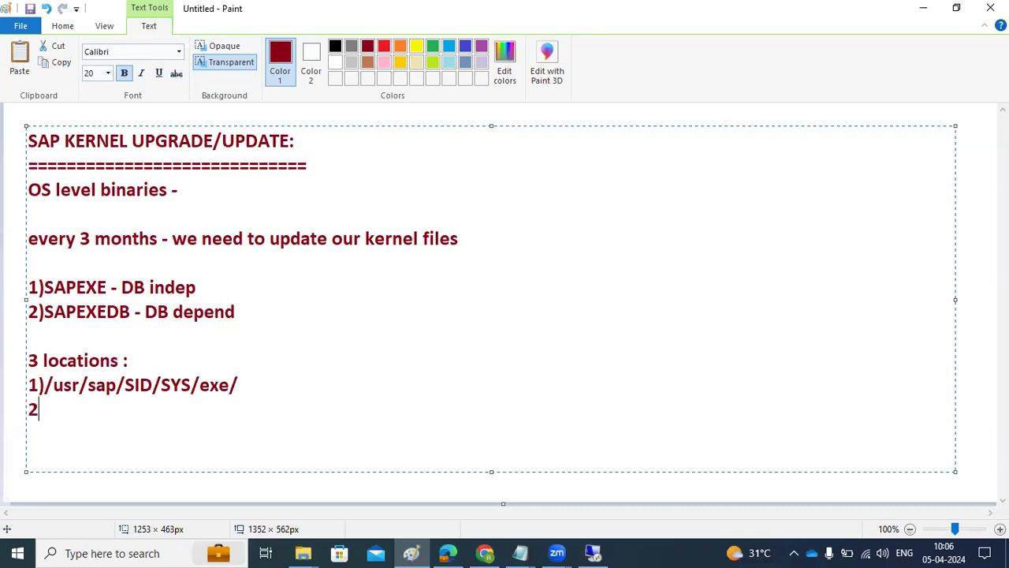
pyautogui.write(')/usr/sa')
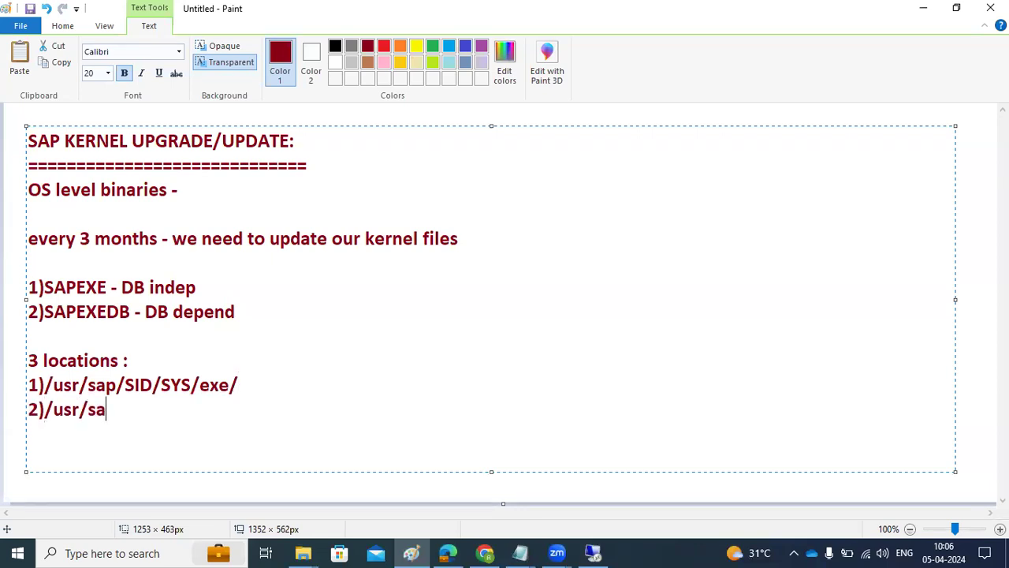
pyautogui.write('p/SID/')
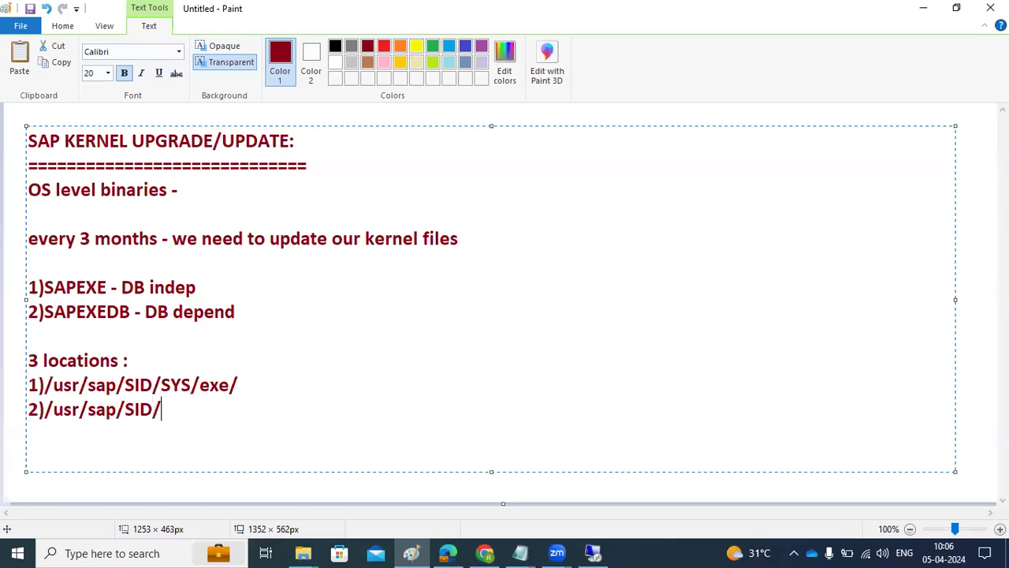
pyautogui.write('D*/exe')
pyautogui.press('Return')
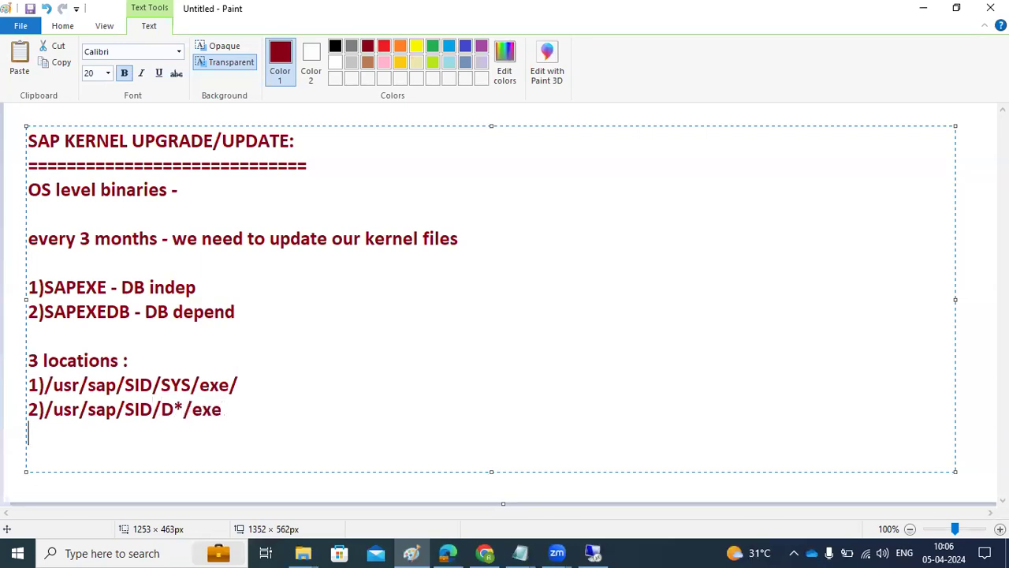
pyautogui.write('3)/usr/sap/')
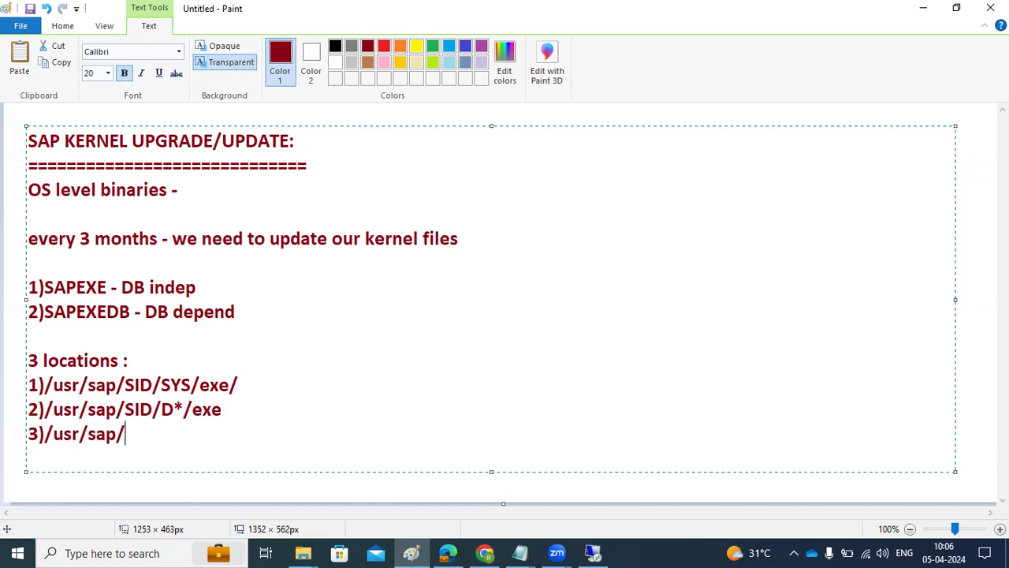
pyautogui.write('SID/A')
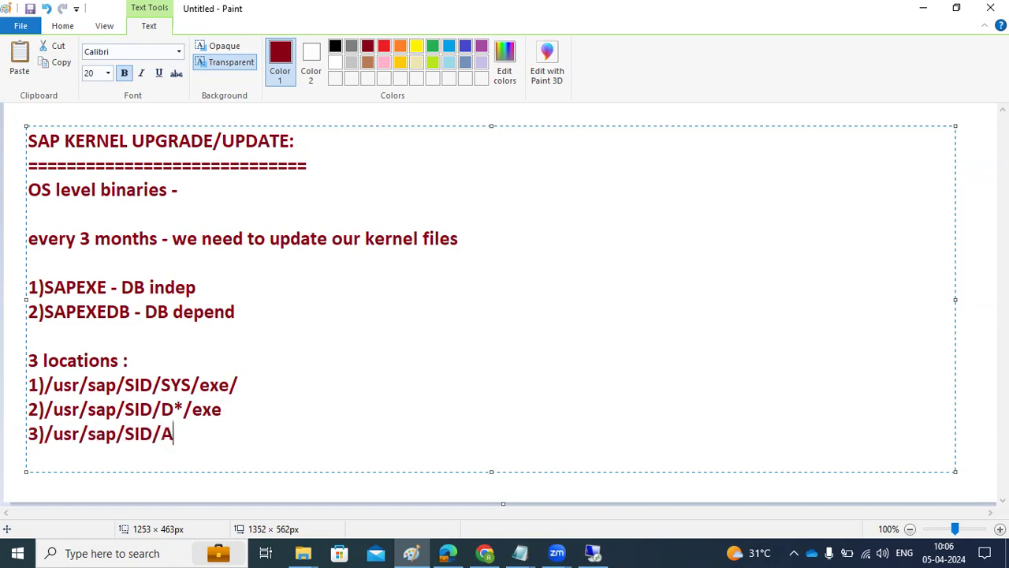
pyautogui.write('SCS*/exe')
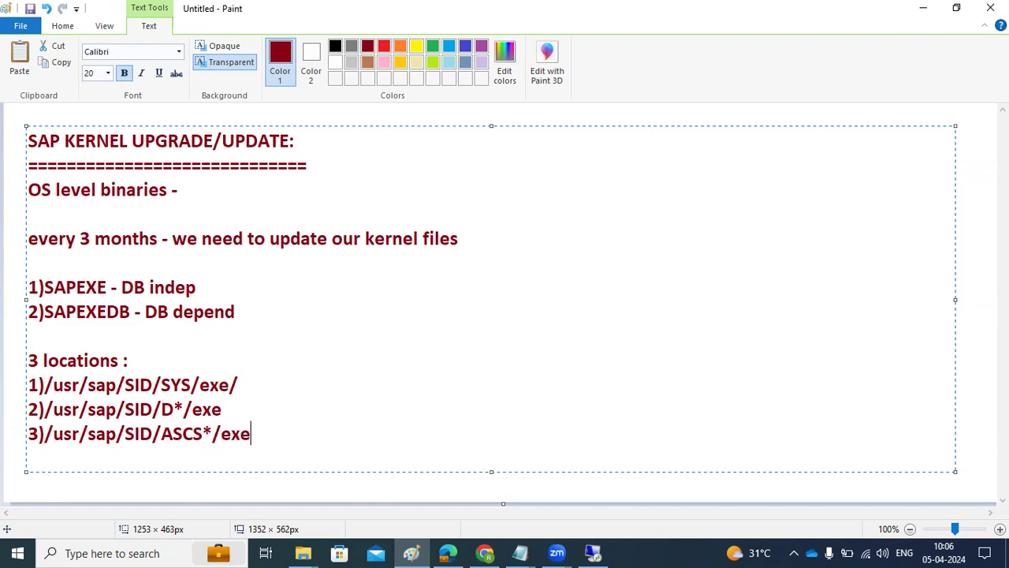
# Fix the blank line above '3 locations :' and switch to the remote desktop session
pyautogui.click(155, 340)
pyautogui.press('Delete')
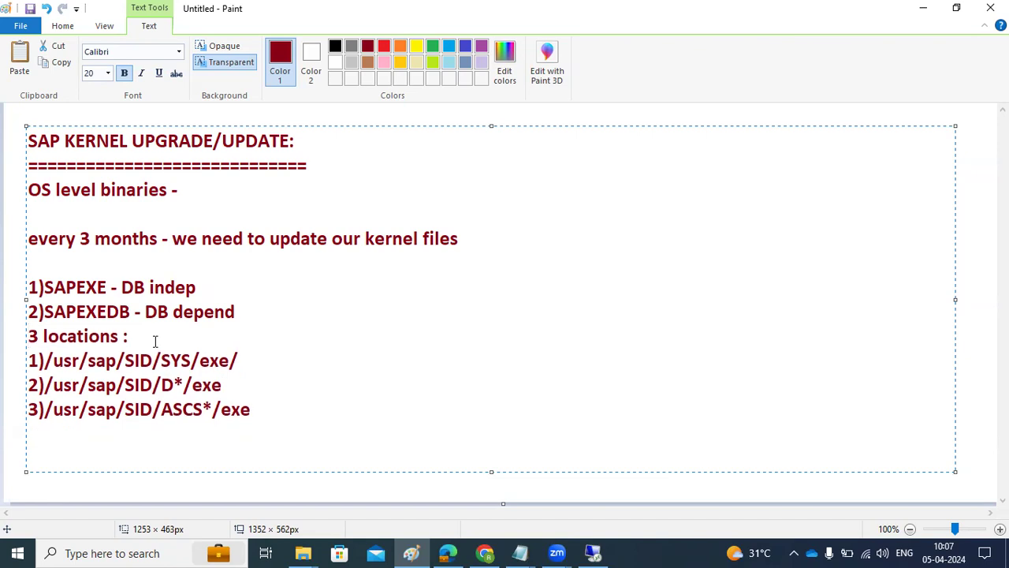
pyautogui.press('Return')
pyautogui.click(593, 553)
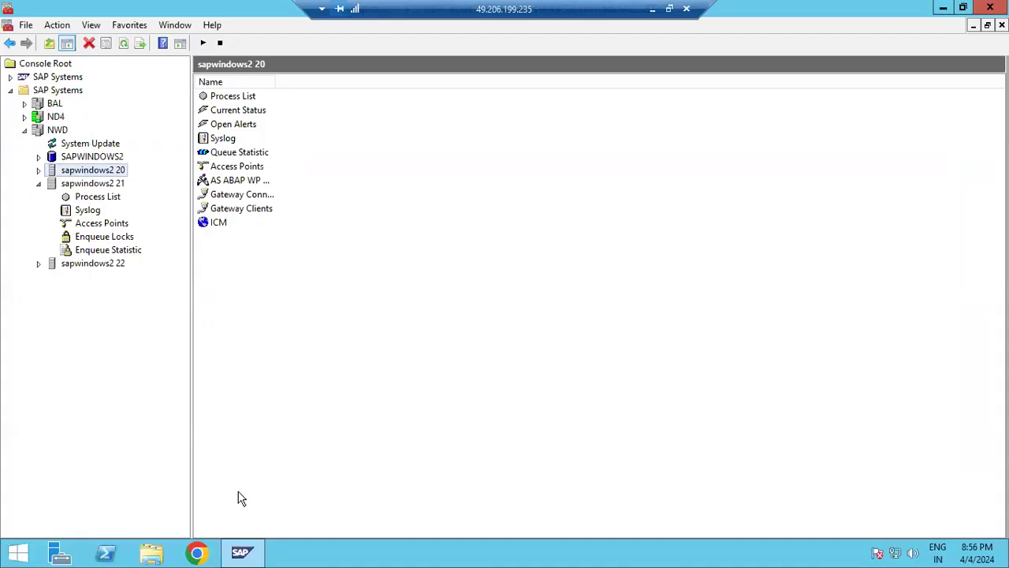
# Browse File Explorer to the kernel folder E:\usr\sap\ND4\SYS\exe\uc\NTAMD64
pyautogui.click(259, 550)
pyautogui.click(153, 555)
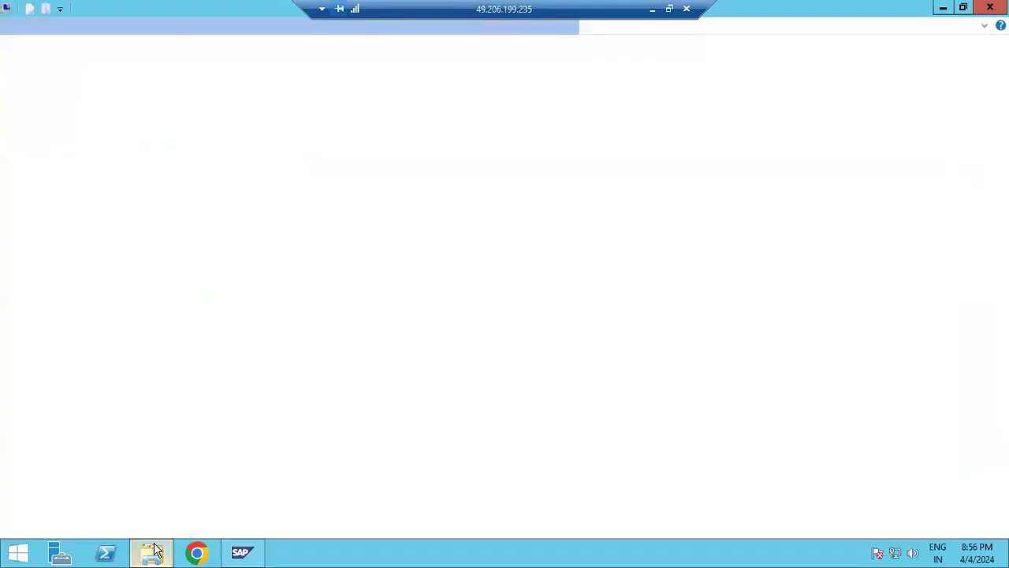
pyautogui.doubleClick(577, 221)
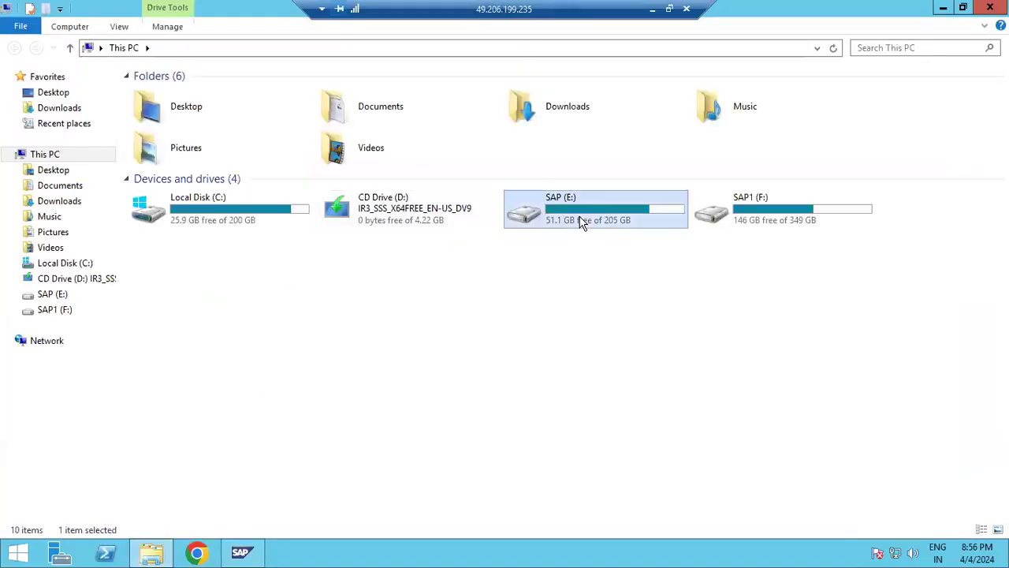
pyautogui.doubleClick(158, 250)
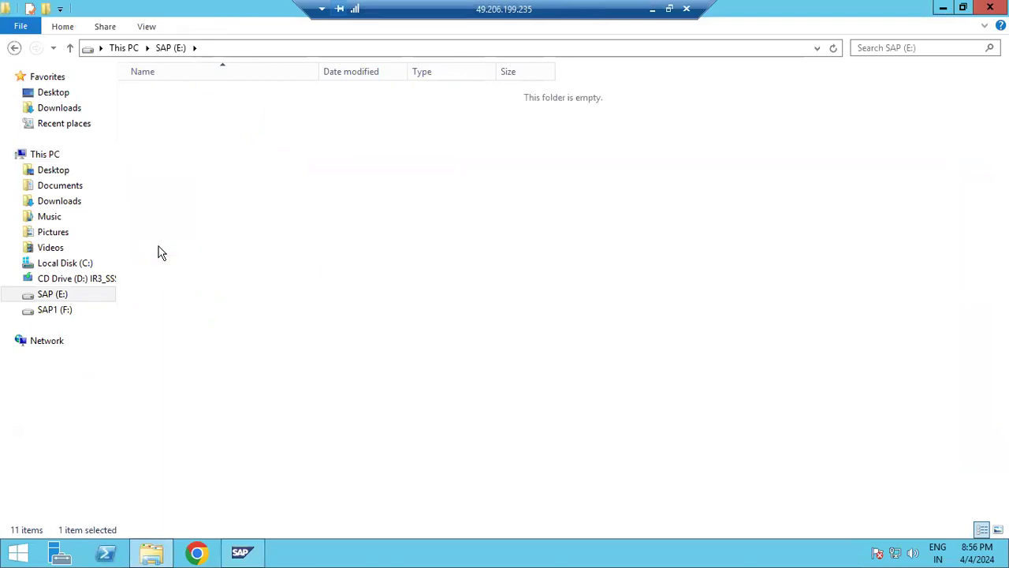
pyautogui.click(163, 102)
pyautogui.doubleClick(164, 101)
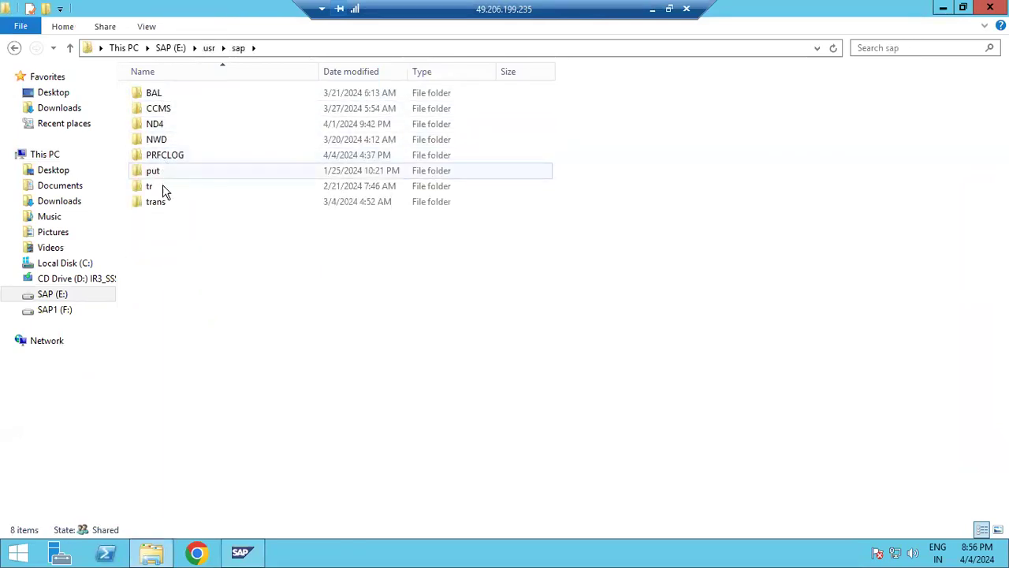
pyautogui.doubleClick(160, 122)
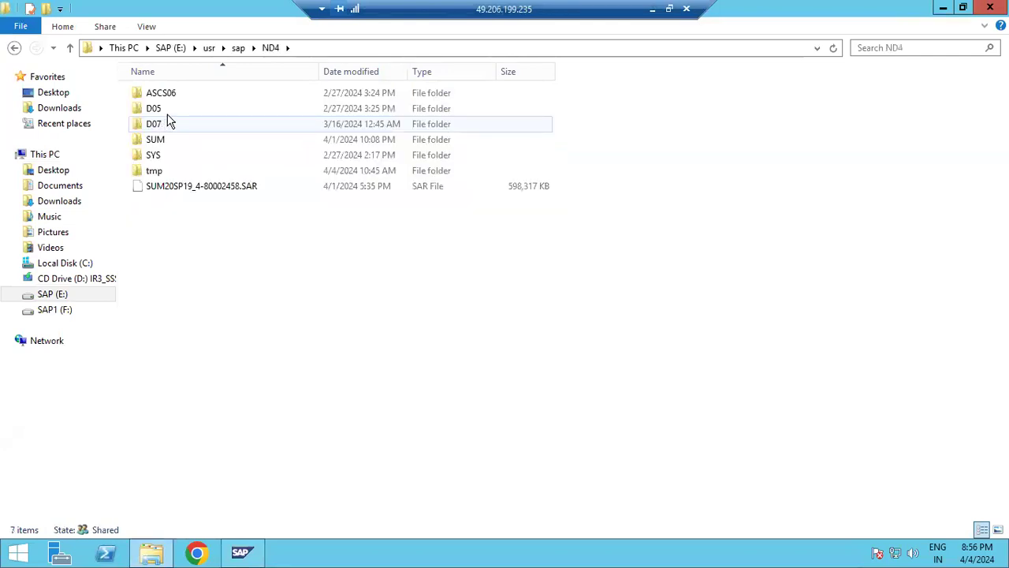
pyautogui.doubleClick(166, 157)
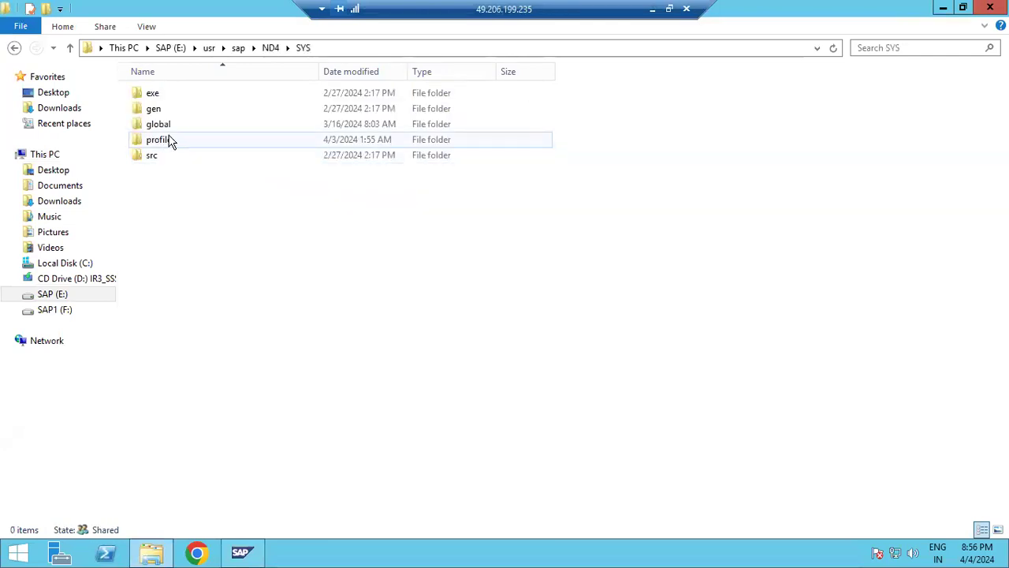
pyautogui.doubleClick(168, 99)
pyautogui.doubleClick(170, 102)
pyautogui.doubleClick(169, 102)
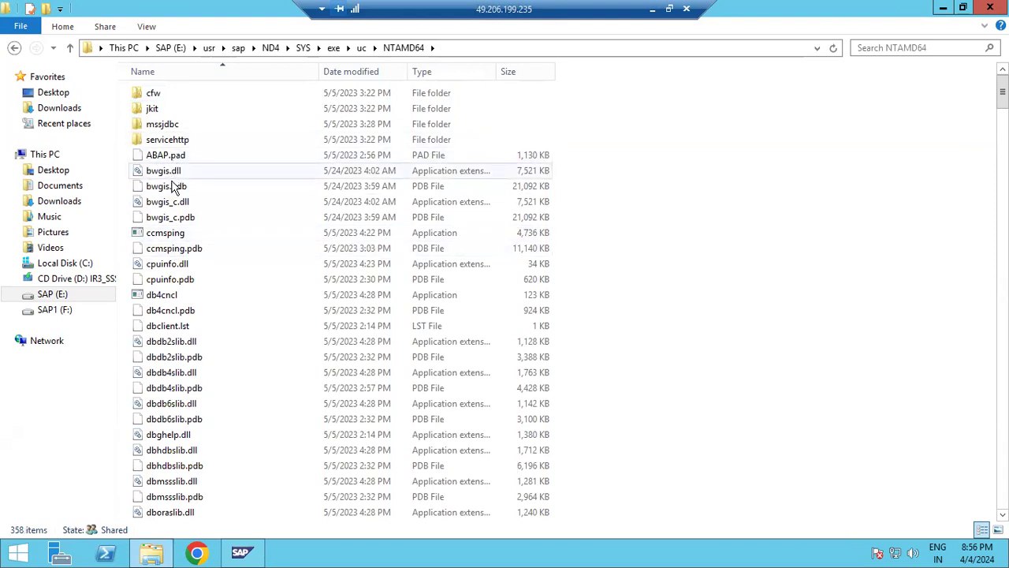
# Scroll through the NTAMD64 kernel files, then return to the SAP Management Console
pyautogui.scroll(-5, 182, 267)
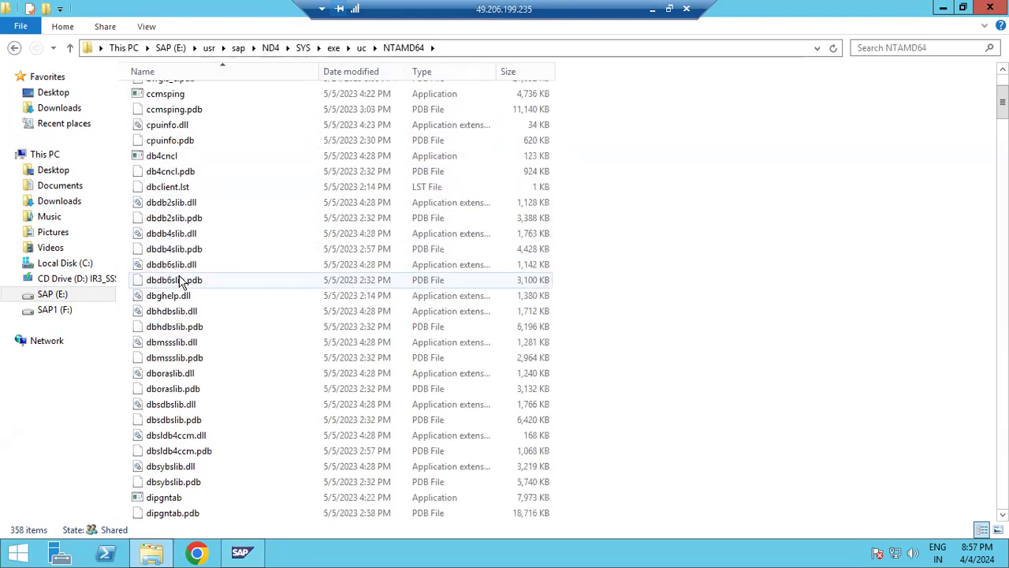
pyautogui.scroll(-10, 186, 278)
pyautogui.scroll(-20, 186, 280)
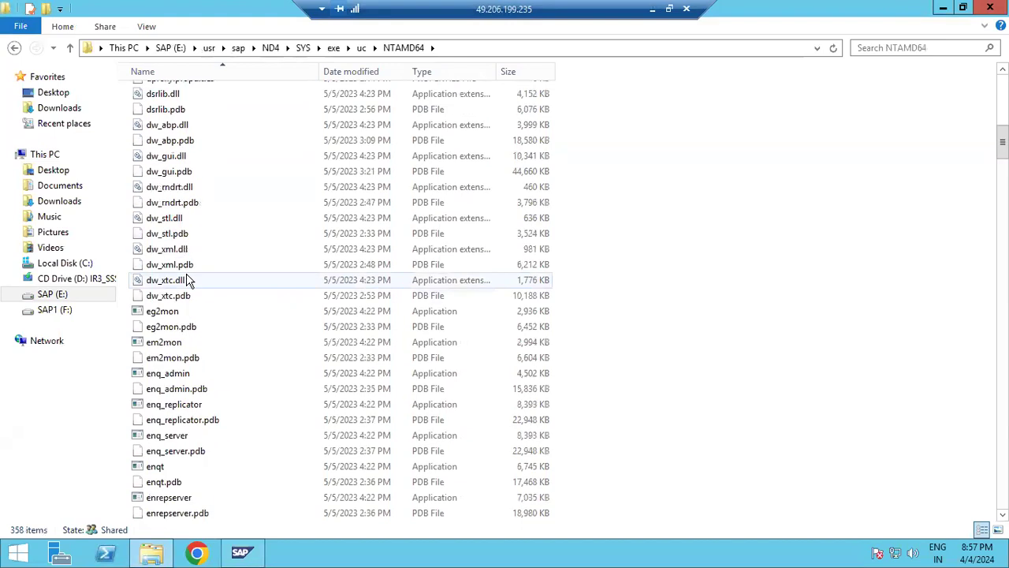
pyautogui.scroll(-20, 178, 276)
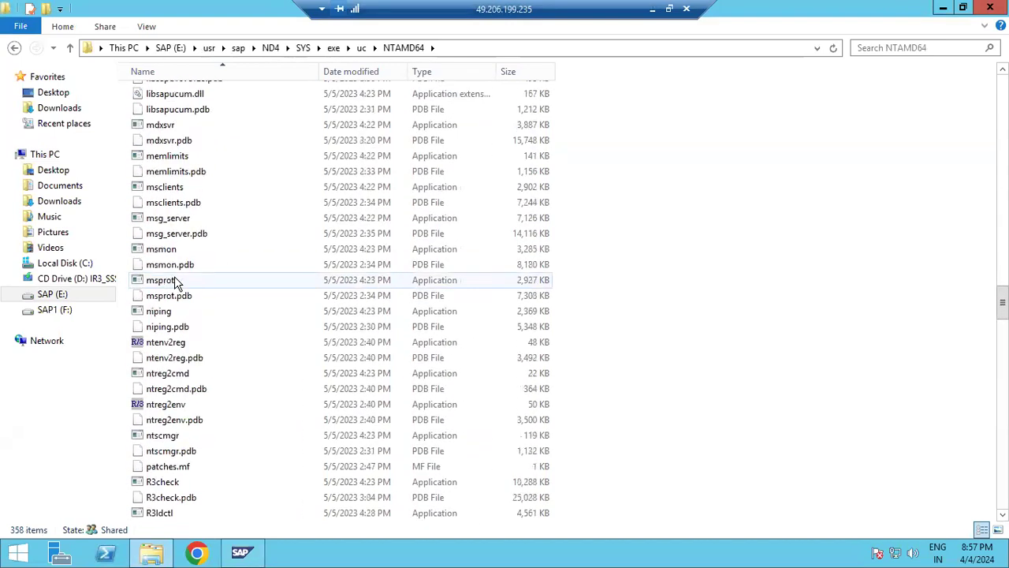
pyautogui.scroll(-8, 178, 266)
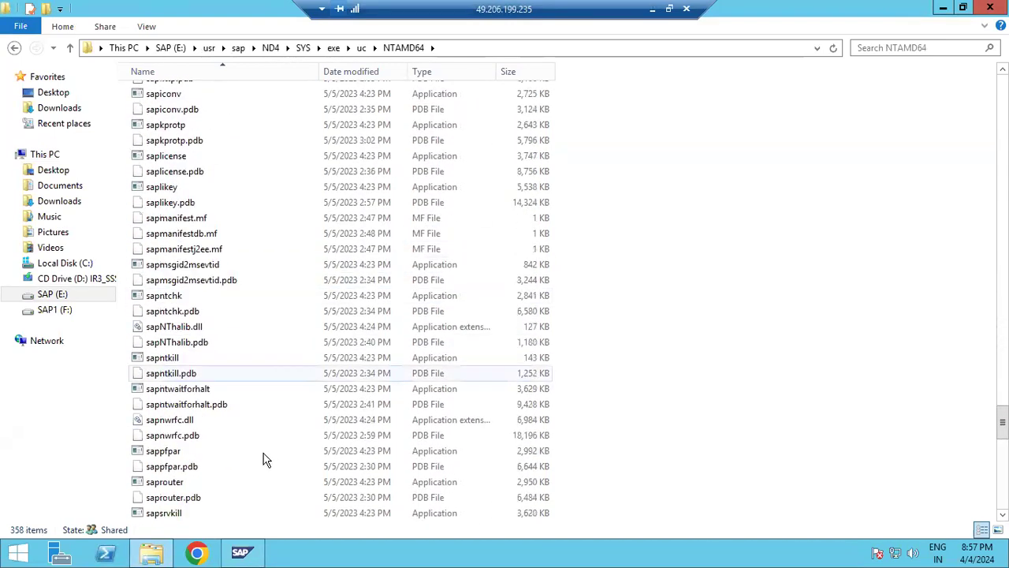
pyautogui.click(242, 552)
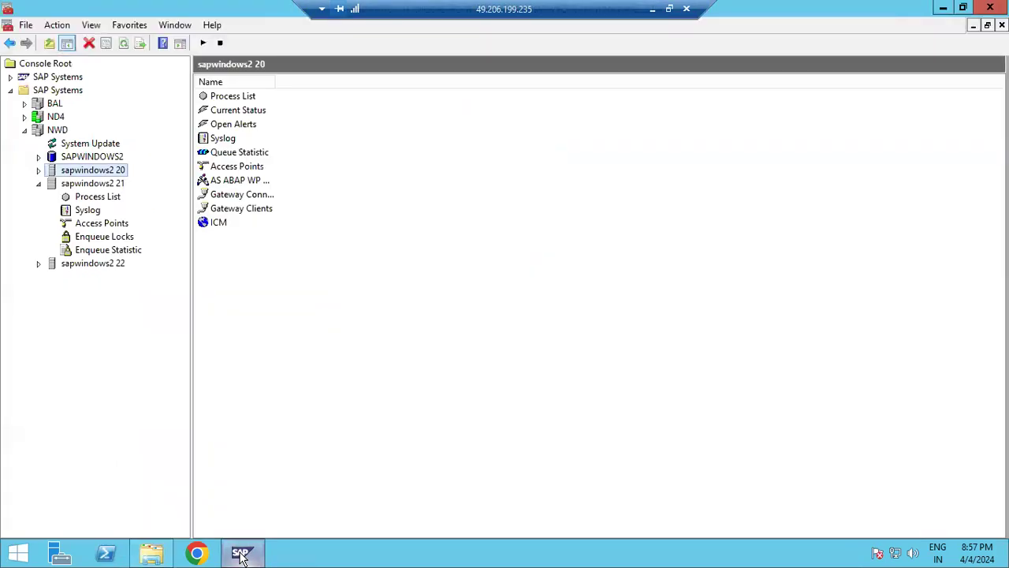
# Show the Windows desktop and launch SAP Logon from its desktop shortcut
pyautogui.rightClick(349, 546)
pyautogui.click(380, 483)
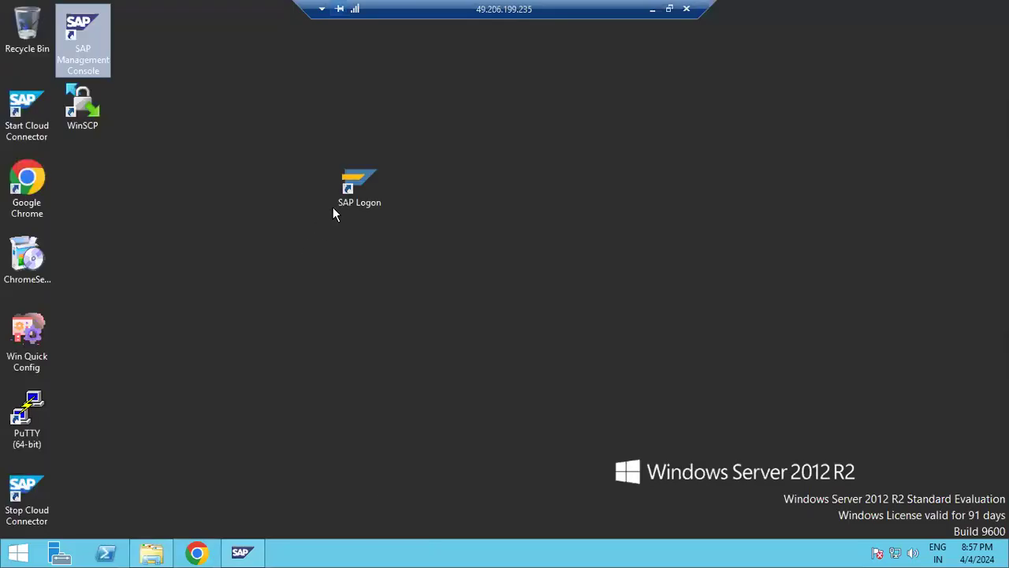
pyautogui.click(375, 172)
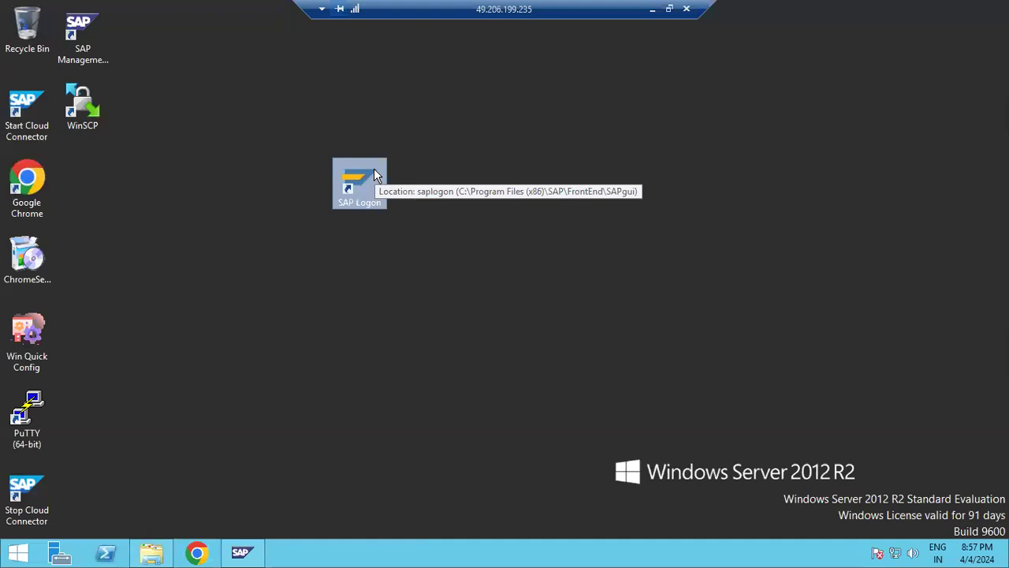
pyautogui.doubleClick(375, 174)
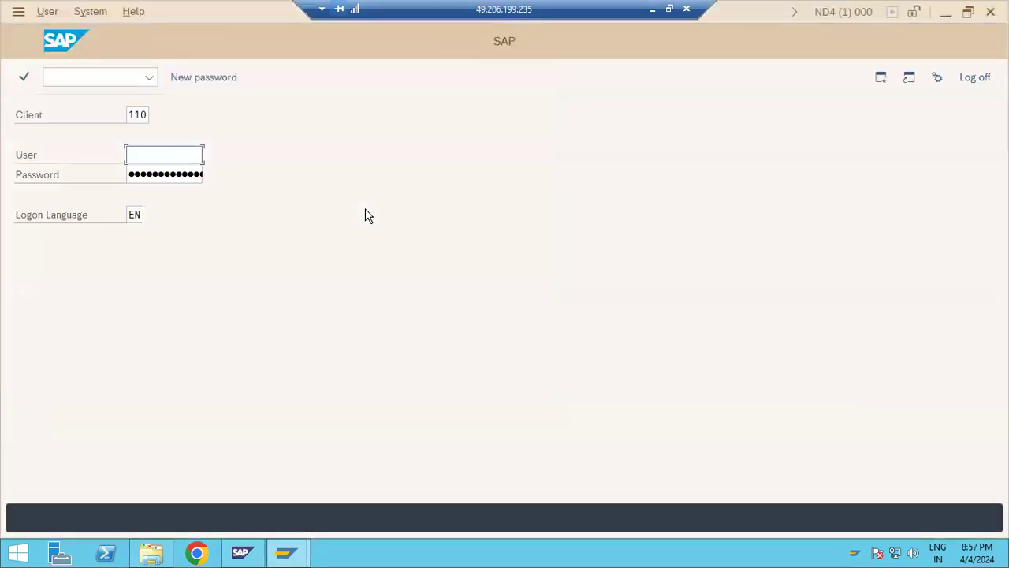
# Log on to ND4 client 000, continuing without ending other existing logons
pyautogui.write('000basis')
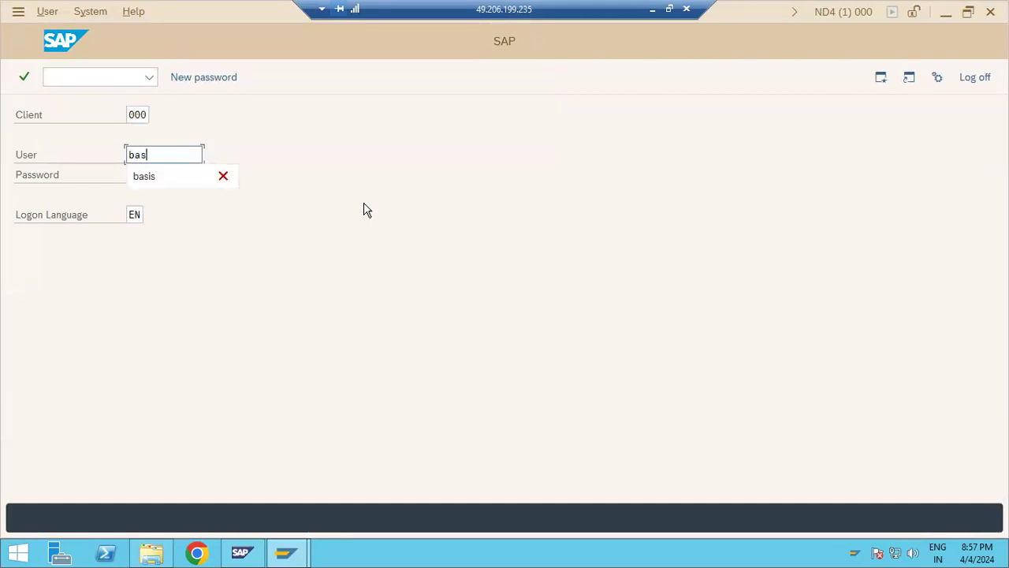
pyautogui.press('Tab')
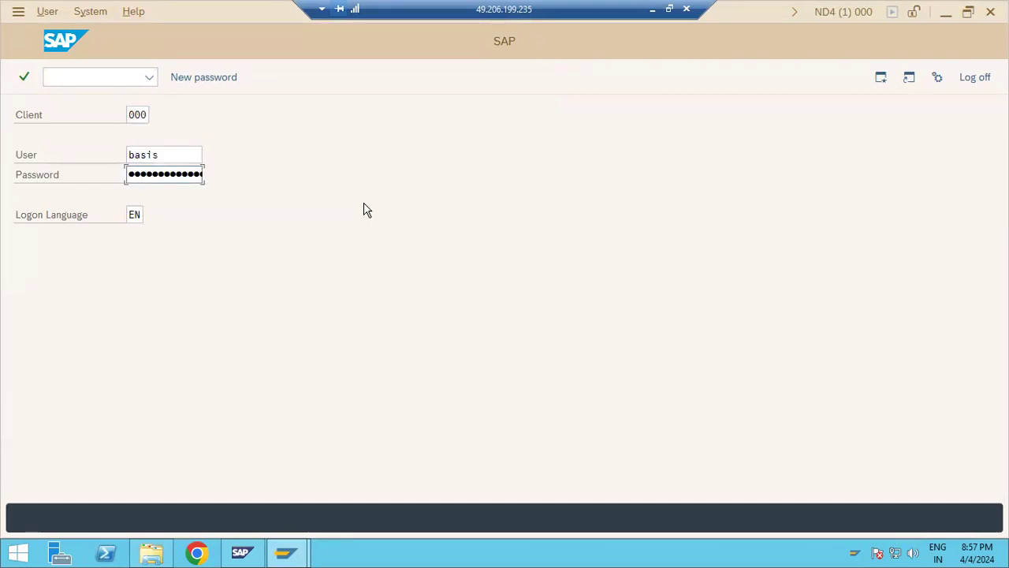
pyautogui.press('Return')
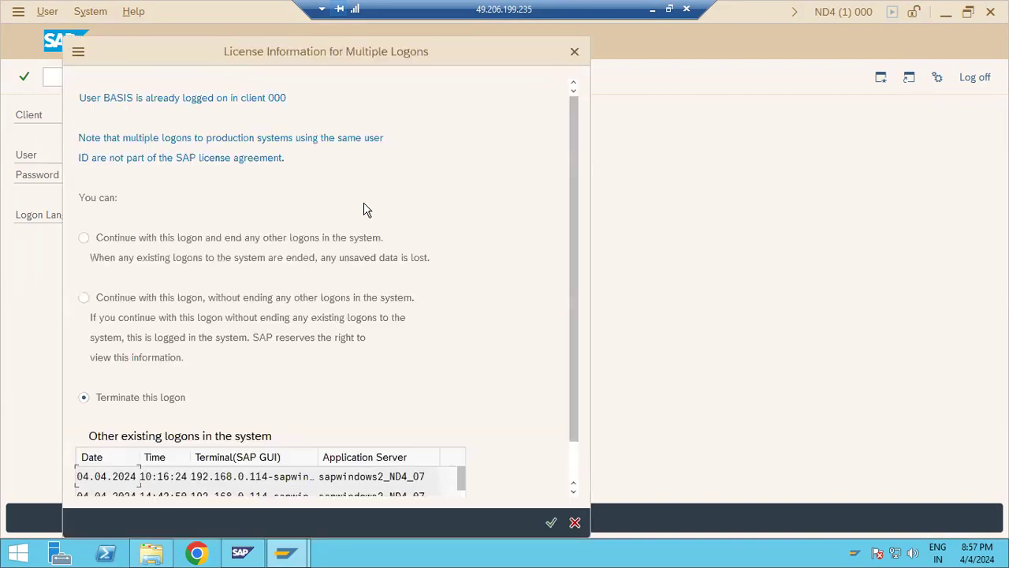
pyautogui.click(172, 300)
pyautogui.click(551, 523)
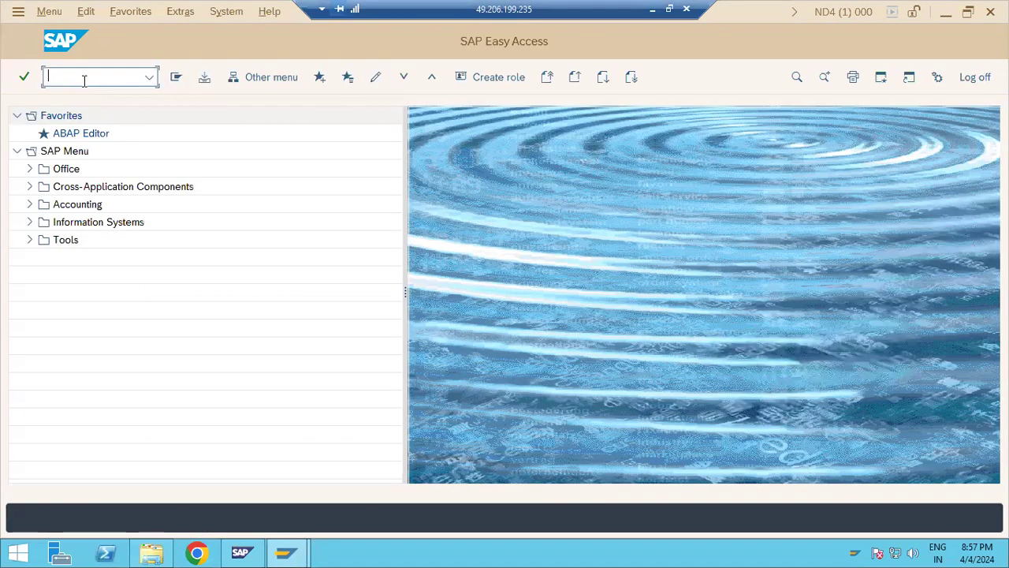
pyautogui.write('s')
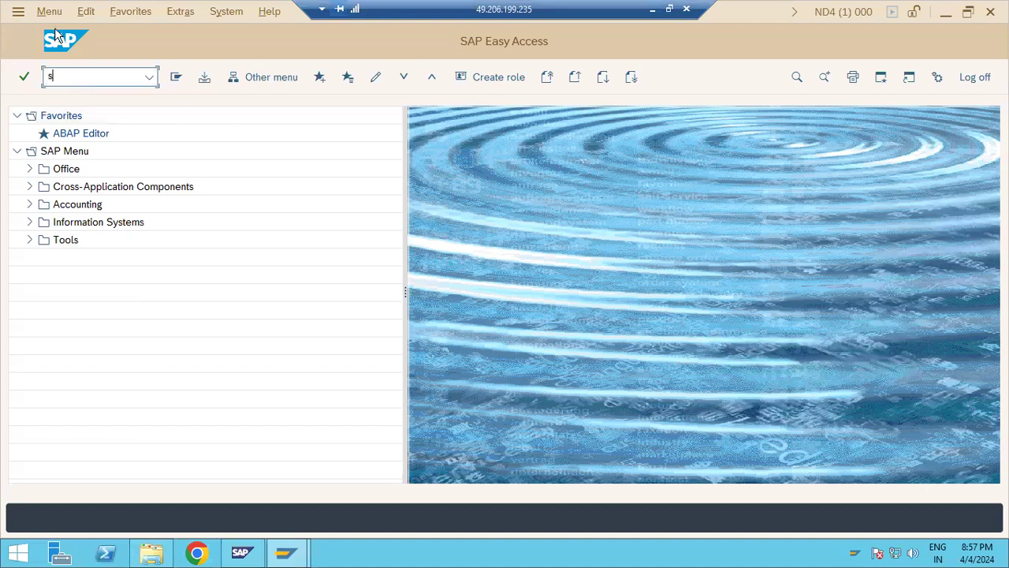
# Expand ND4 in the Management Console to list its instances, then minimise the remote session
pyautogui.click(241, 551)
pyautogui.click(24, 117)
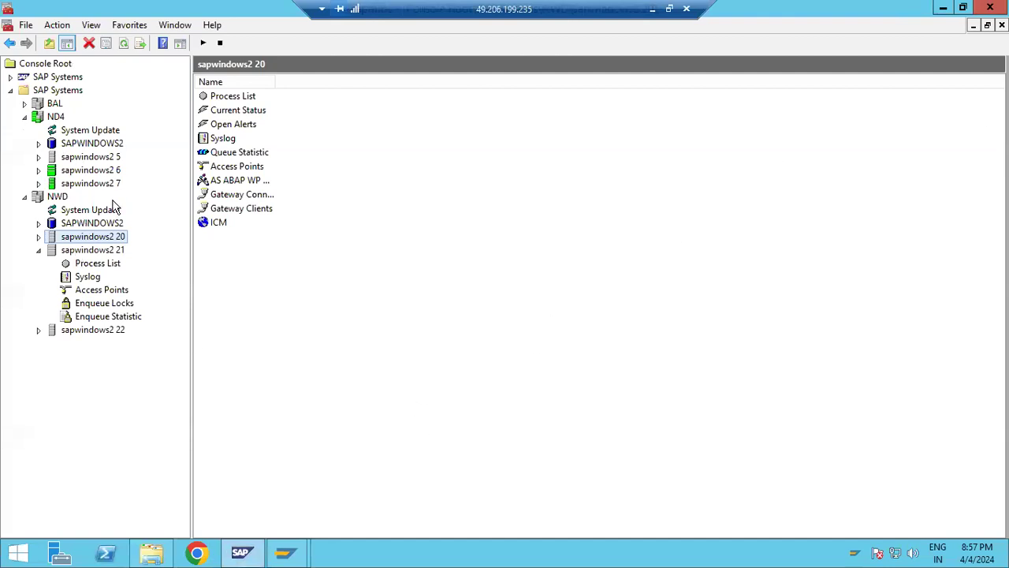
pyautogui.click(652, 8)
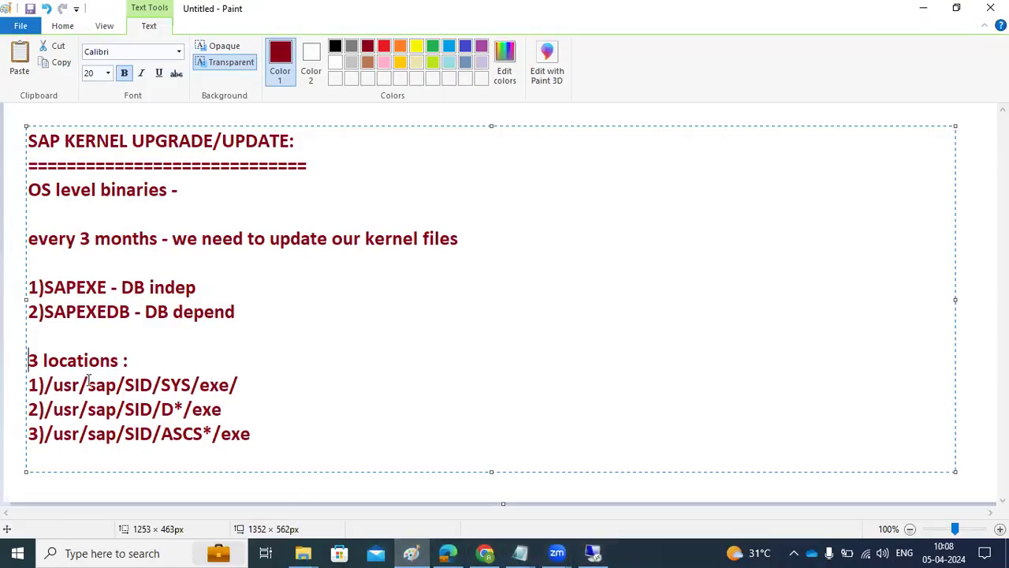
# Label the /usr/sap/SID/SYS/exe/ path as '---global EXE directories'
pyautogui.moveTo(88, 384); pyautogui.dragTo(282, 439)
pyautogui.click(266, 387)
pyautogui.write('---gloab')
pyautogui.press('BackSpace')
pyautogui.press('BackSpace')
pyautogui.write('bal EXE')
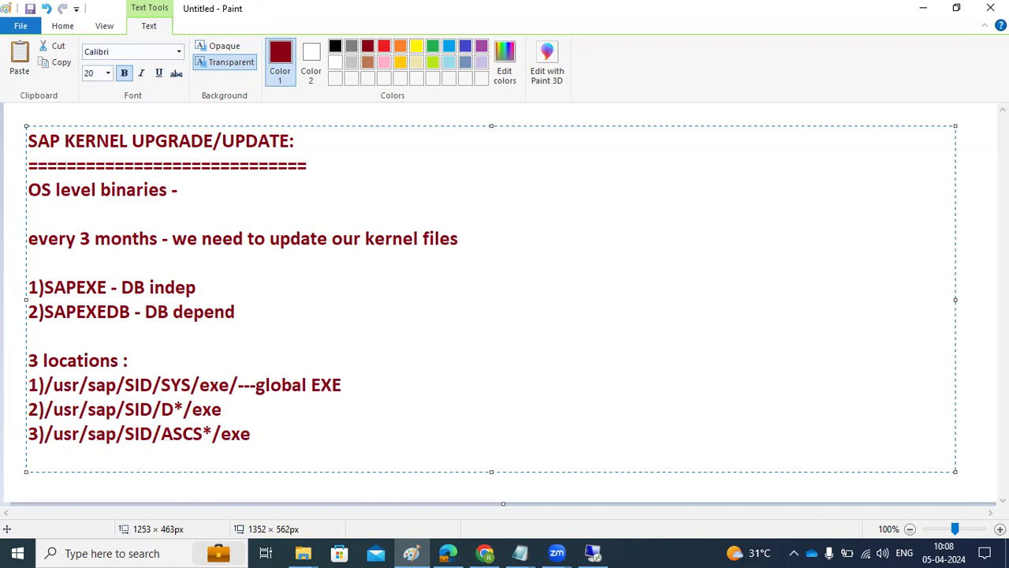
pyautogui.write(' direcotries')
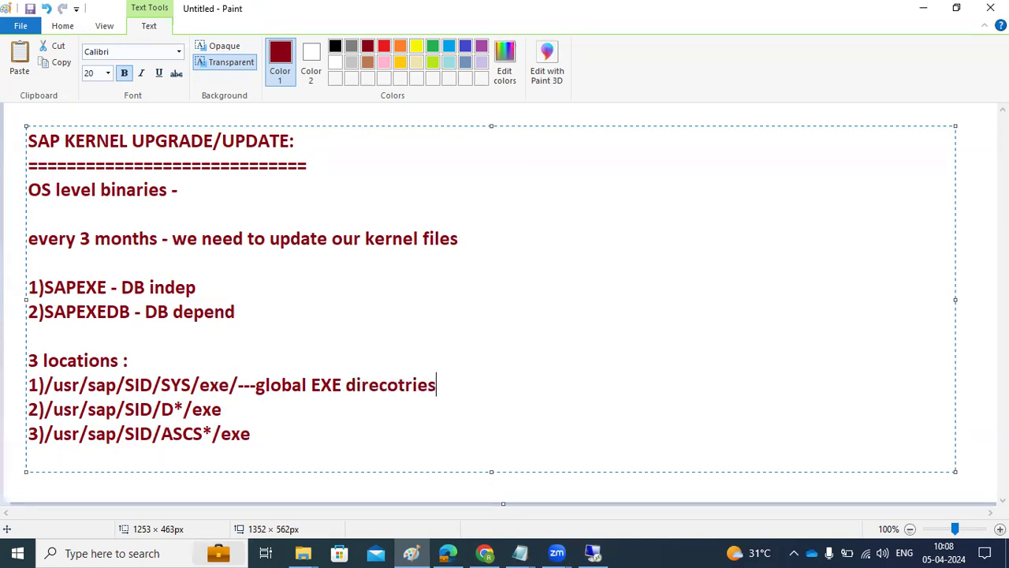
pyautogui.press('BackSpace')
pyautogui.press('BackSpace')
pyautogui.press('BackSpace')
pyautogui.press('BackSpace')
pyautogui.press('BackSpace')
pyautogui.press('BackSpace')
pyautogui.press('BackSpace')
pyautogui.write('ctories')
# Label the D* and ASCS* paths as local and add a dash leader to the first line
pyautogui.click(223, 409)
pyautogui.write('--local')
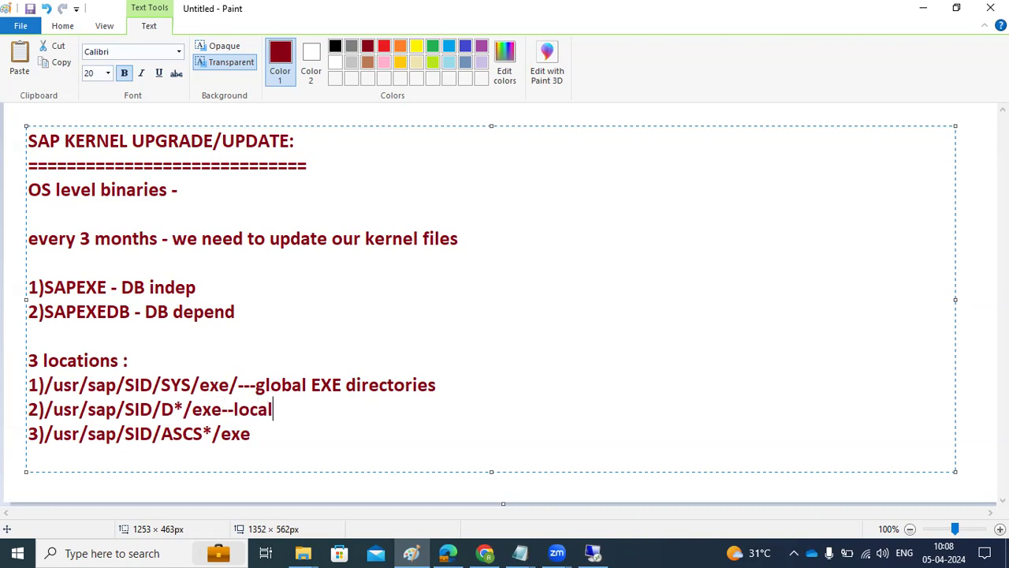
pyautogui.write('-local')
pyautogui.moveTo(162, 433); pyautogui.dragTo(228, 438)
pyautogui.moveTo(152, 410); pyautogui.dragTo(216, 415)
pyautogui.moveTo(161, 385); pyautogui.dragTo(441, 385)
pyautogui.click(452, 386)
pyautogui.write('-------')
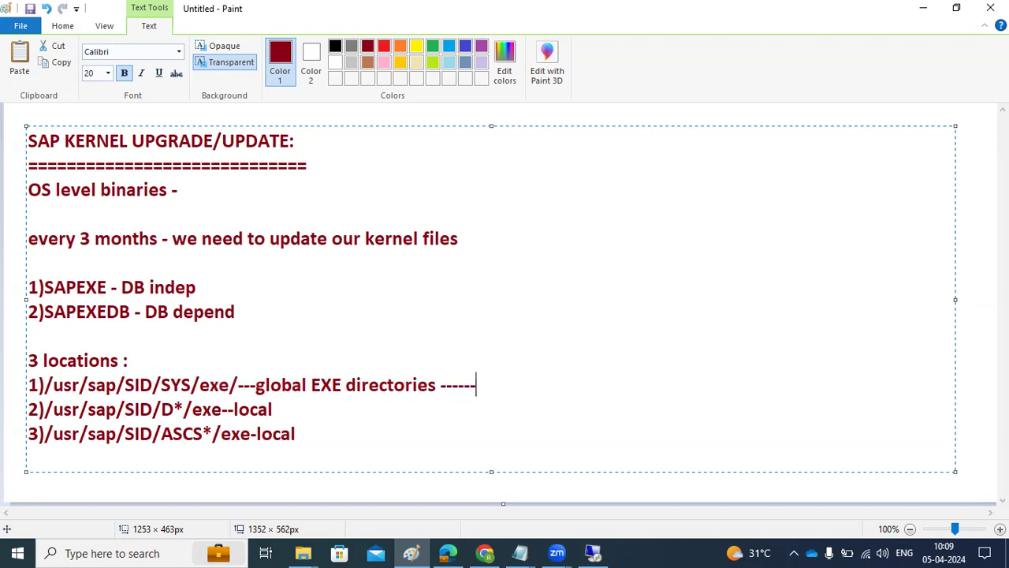
pyautogui.write('----')
# Commit the notes text and draw a new text box across the page's right side
pyautogui.moveTo(269, 385); pyautogui.dragTo(302, 429)
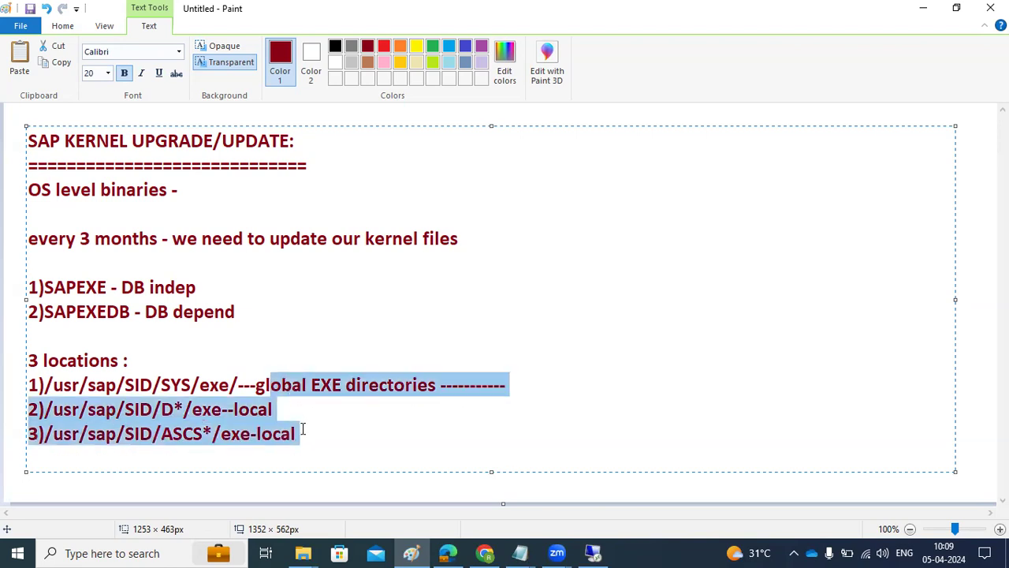
pyautogui.click(975, 244)
pyautogui.moveTo(477, 122); pyautogui.dragTo(973, 488)
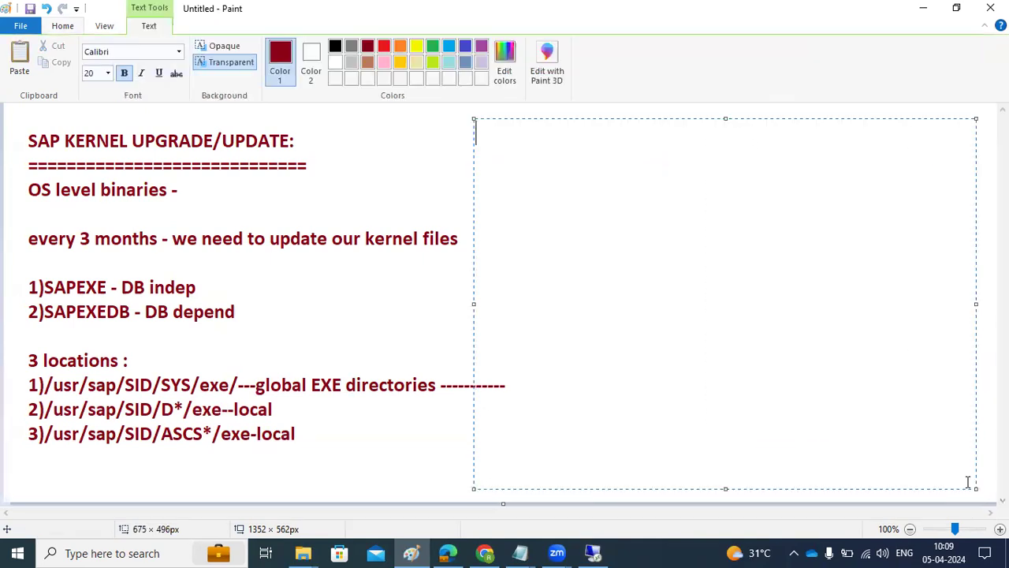
# Write '1)First we need to check current version of kernel' and 'SM51-release notes or DISP+WORK -' in the new box
pyautogui.write('1)First we need to check current version of kernel')
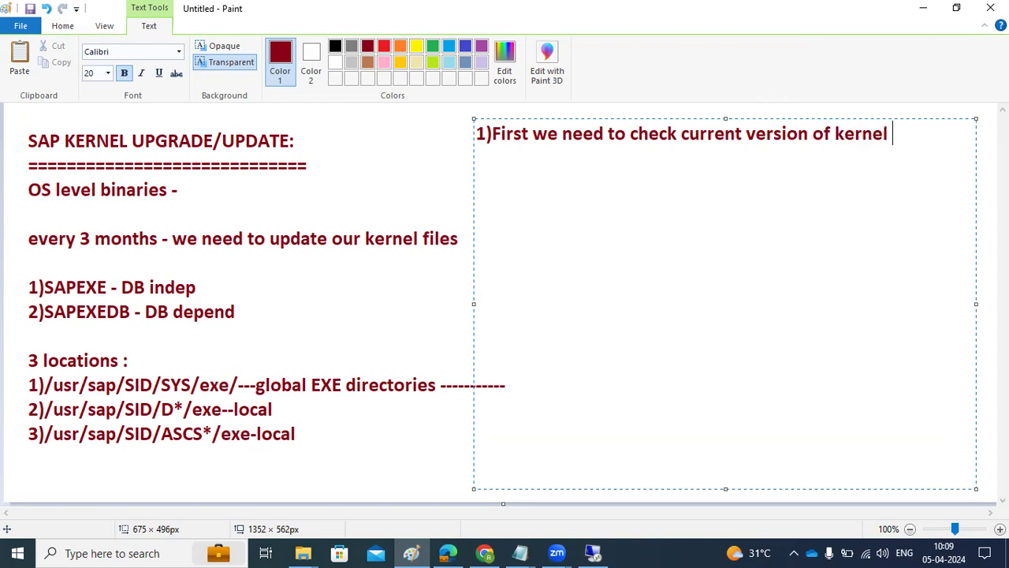
pyautogui.press('Return')
pyautogui.write('SM511-')
pyautogui.press('BackSpace')
pyautogui.press('BackSpace')
pyautogui.write('-release notes or ')
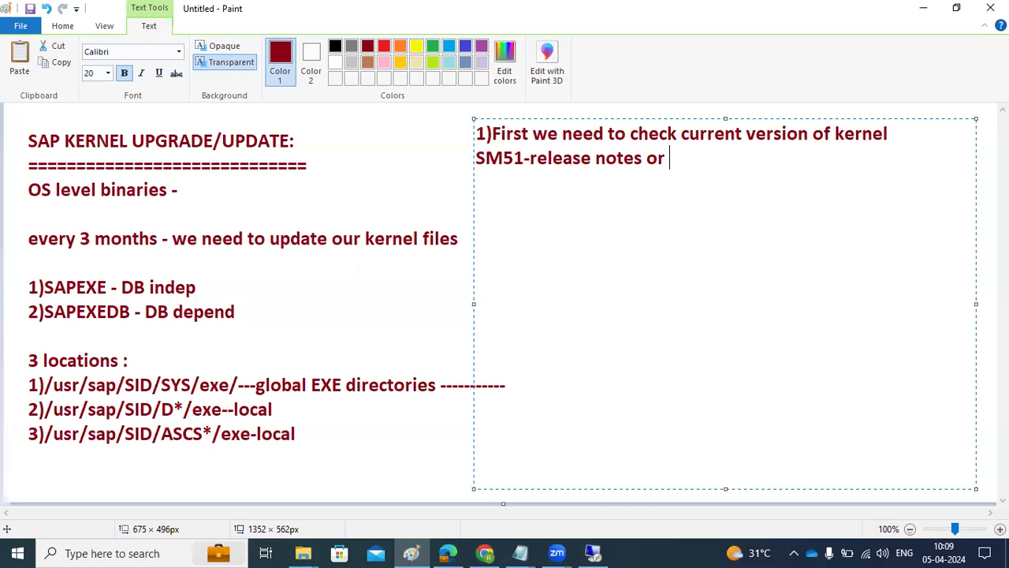
pyautogui.write('DISP+WORK -')
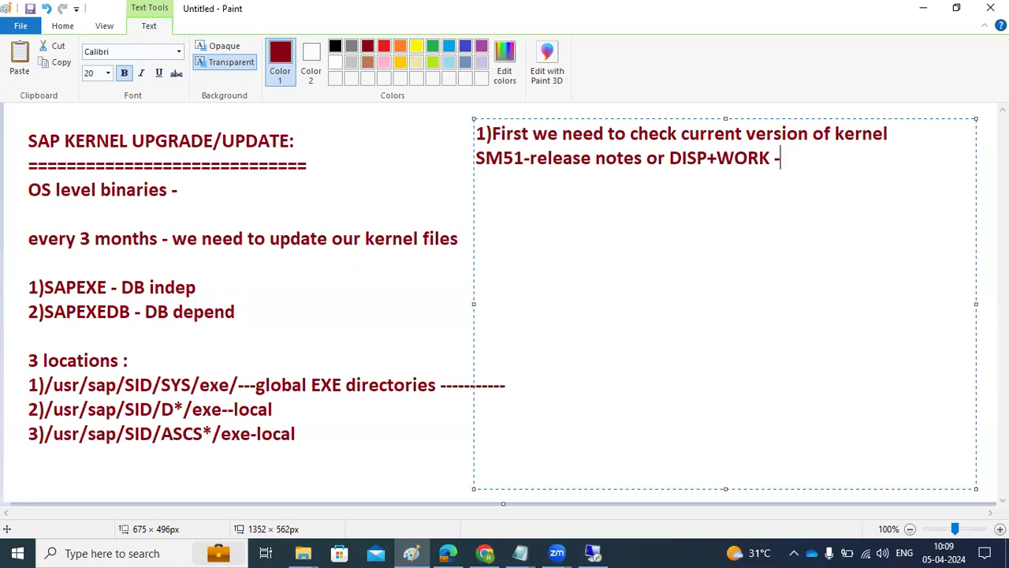
pyautogui.click(593, 553)
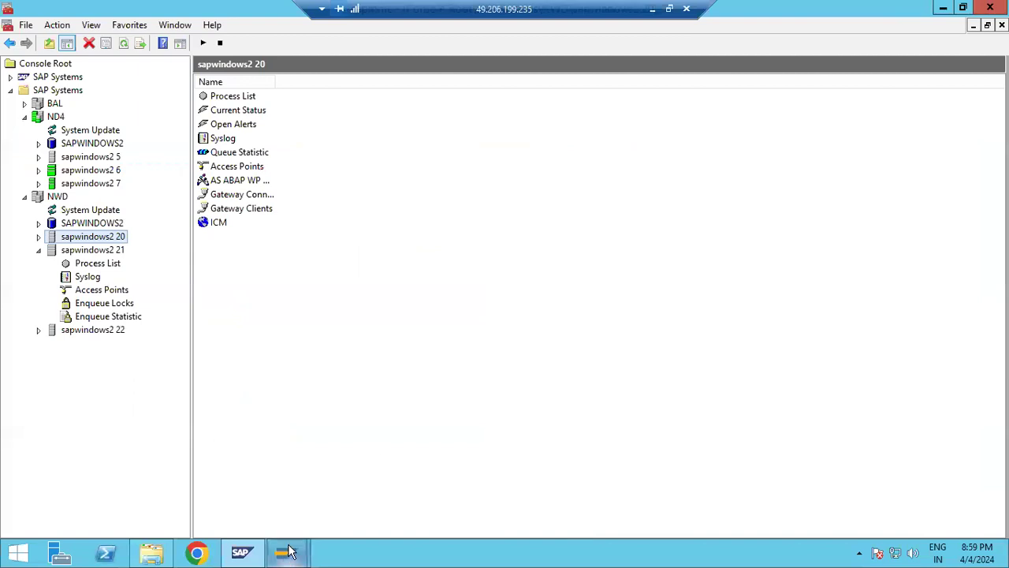
# Bring SAP Easy Access forward, dismiss the browser security warning, and open the instance's SM51 release notes
pyautogui.moveTo(285, 552)
pyautogui.click(308, 468)
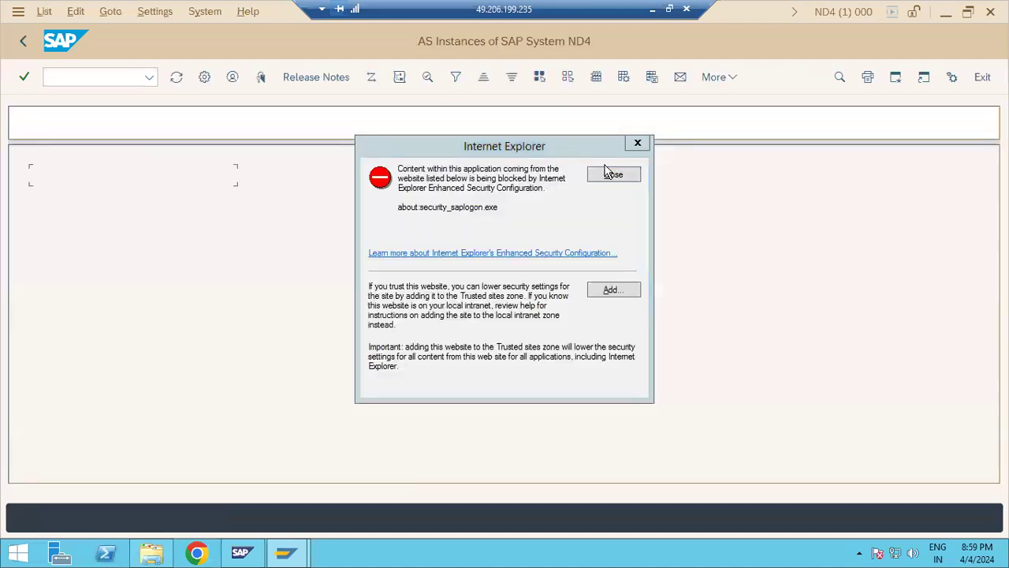
pyautogui.click(606, 173)
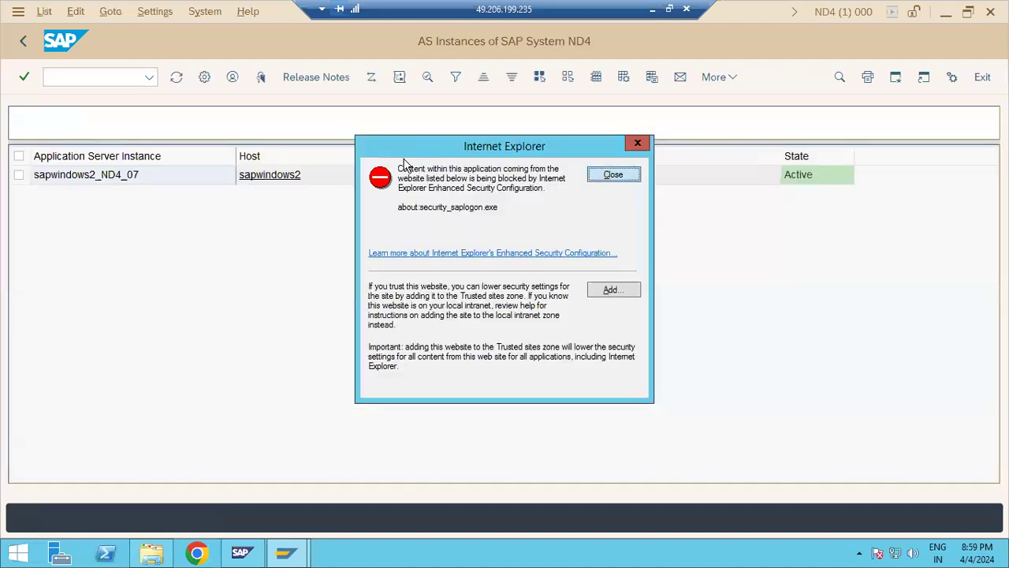
pyautogui.click(288, 82)
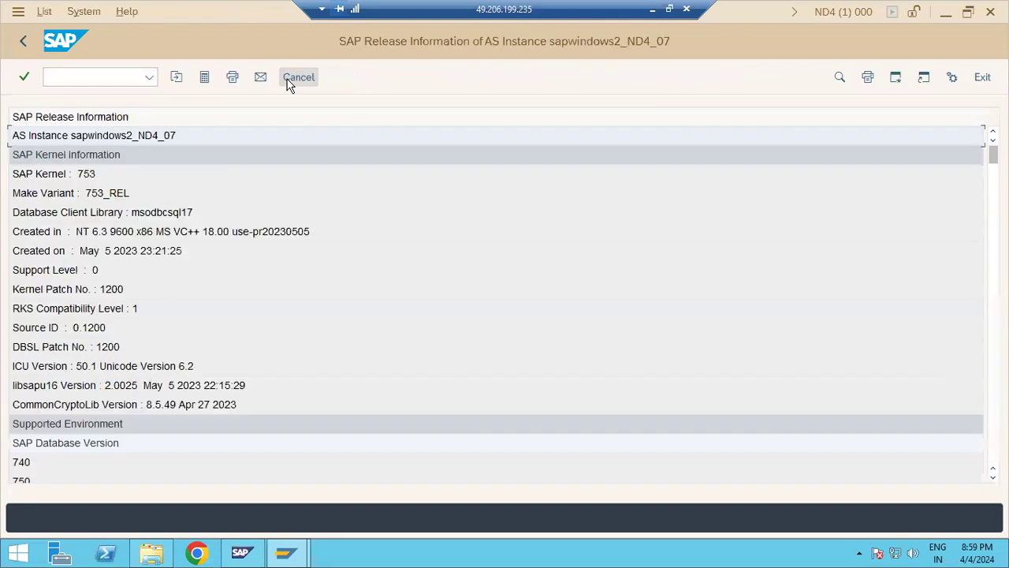
# Check SAP Kernel 753 and Kernel Patch No. 1200, then go back and minimise the remote session
pyautogui.click(86, 180)
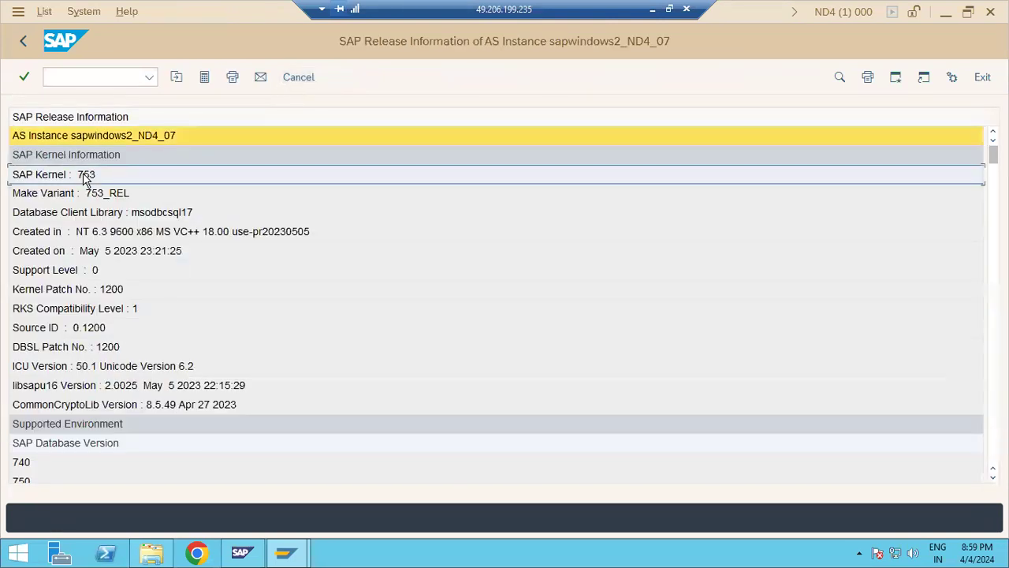
pyautogui.click(112, 290)
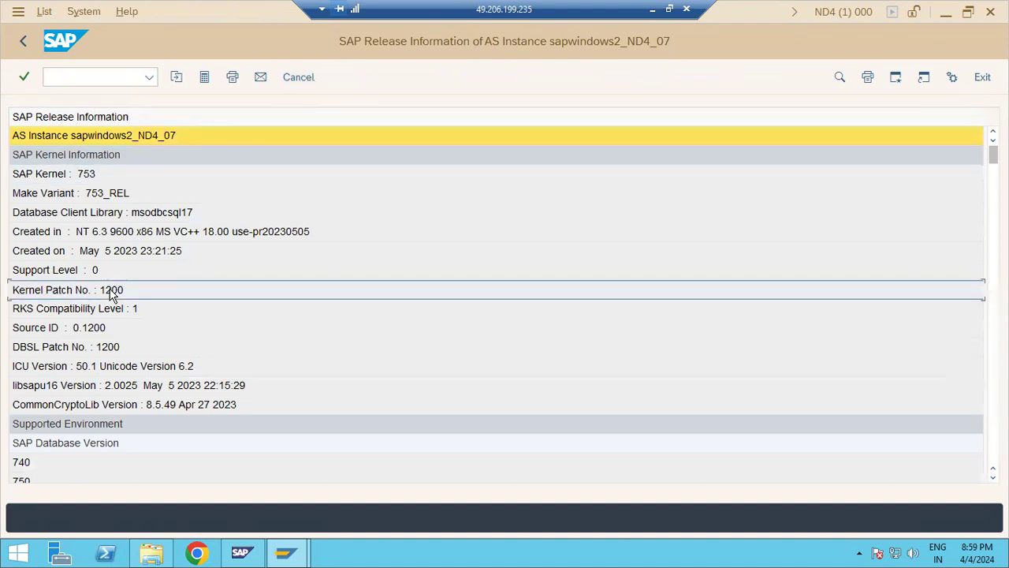
pyautogui.click(77, 177)
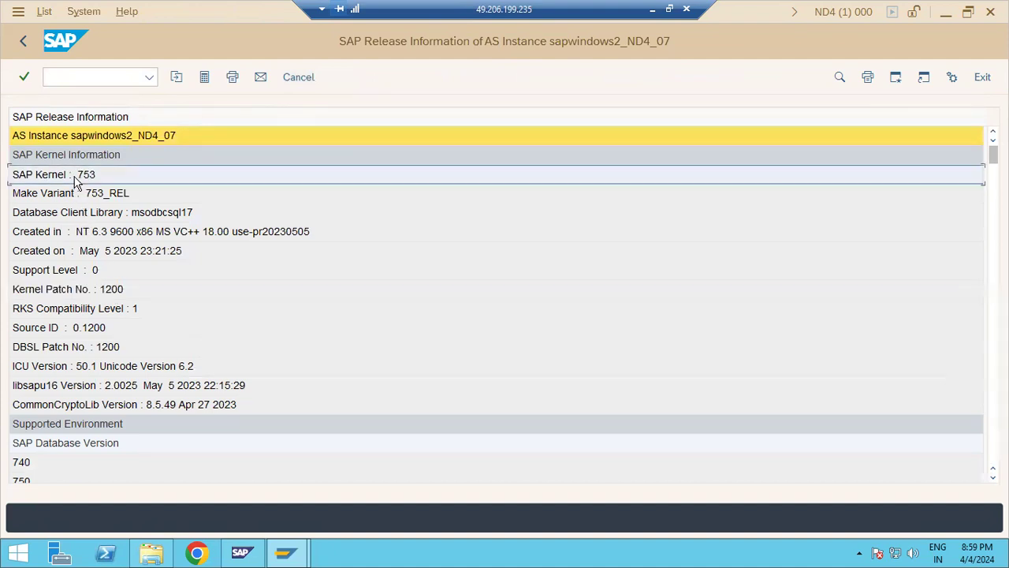
pyautogui.click(115, 293)
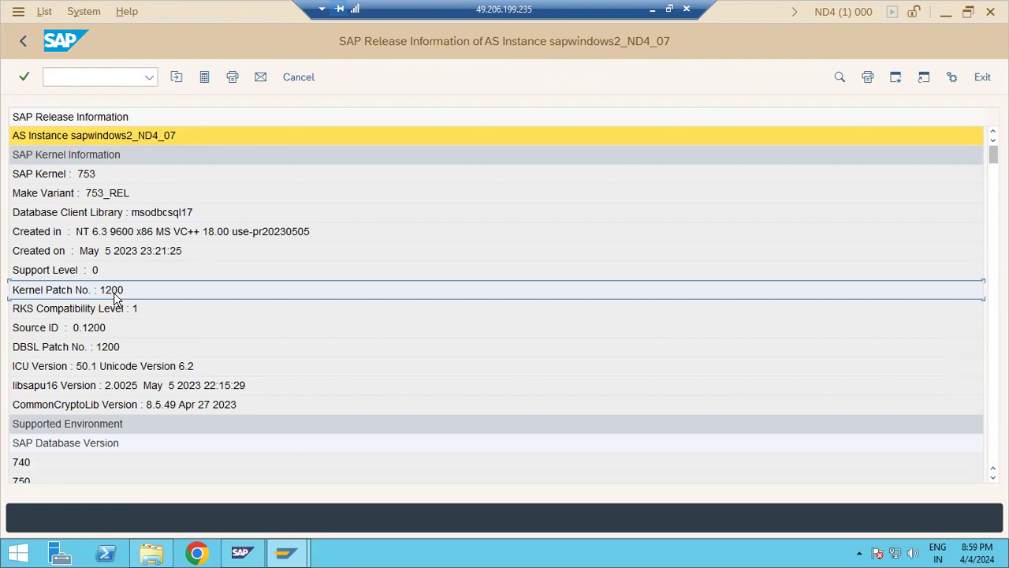
pyautogui.click(29, 47)
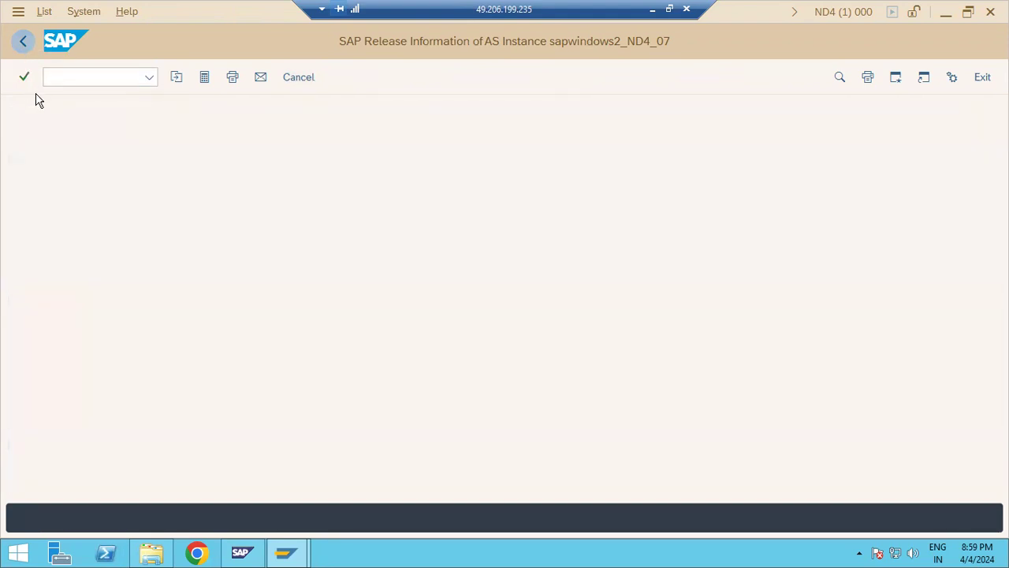
pyautogui.click(651, 9)
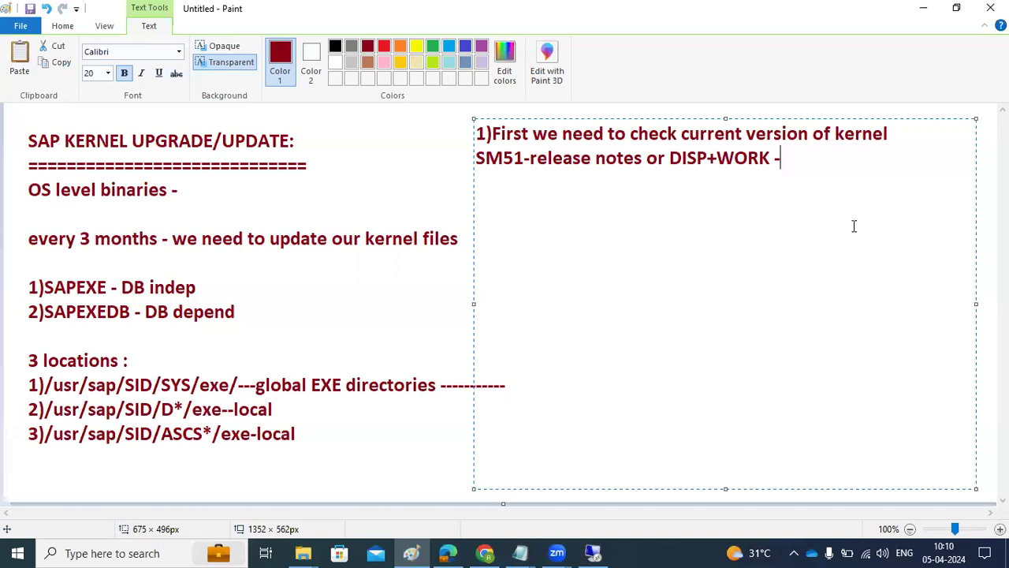
# Record the current kernel as '753-1200' and highlight its release and patch numbers
pyautogui.press('Return')
pyautogui.write('753-1200')
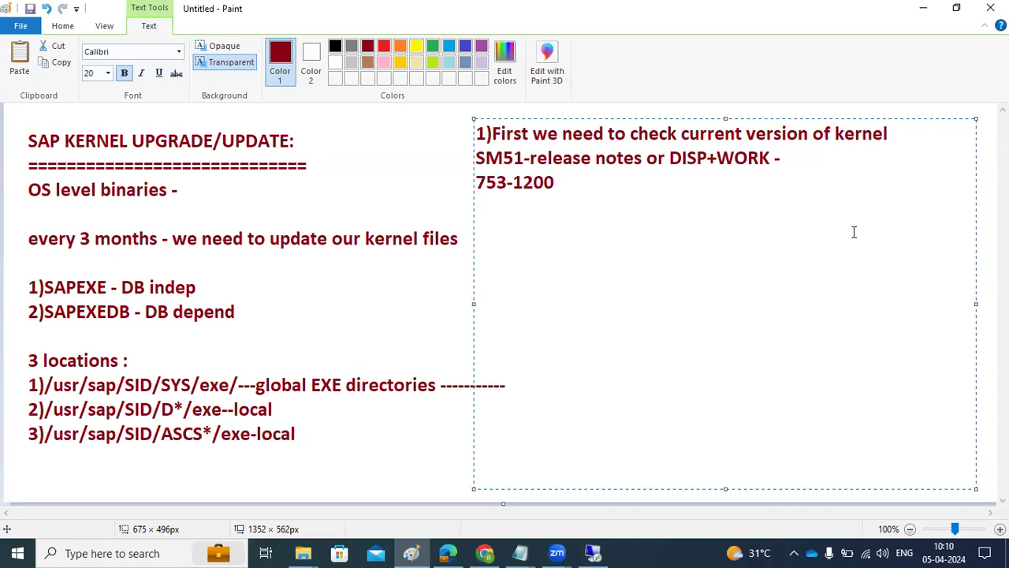
pyautogui.click(520, 184)
pyautogui.moveTo(519, 184); pyautogui.dragTo(556, 183)
pyautogui.click(478, 181)
pyautogui.moveTo(478, 180); pyautogui.dragTo(549, 183)
pyautogui.moveTo(484, 185); pyautogui.dragTo(505, 185)
# Add '2)Download the latest kernell files from SMP-DOWNLOAD center' and begin step 3 on moving kernel files
pyautogui.press('Return')
pyautogui.write('2)Download')
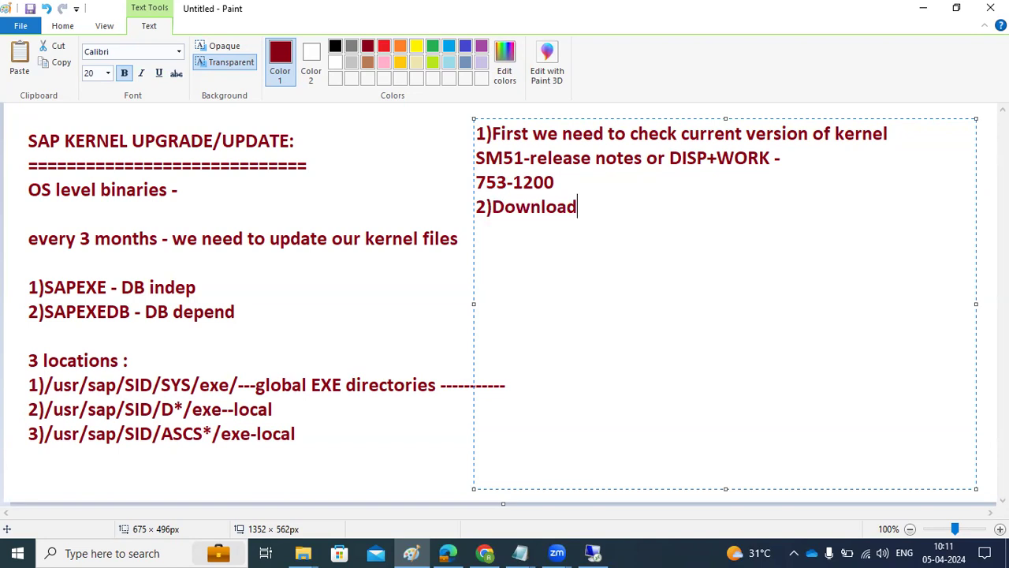
pyautogui.write(' the late')
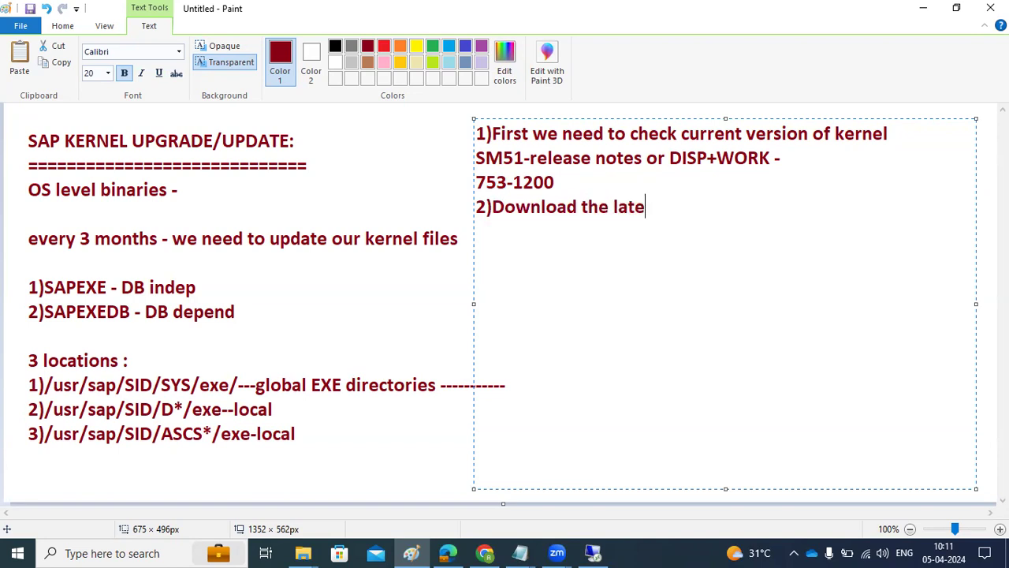
pyautogui.write('st kernell f')
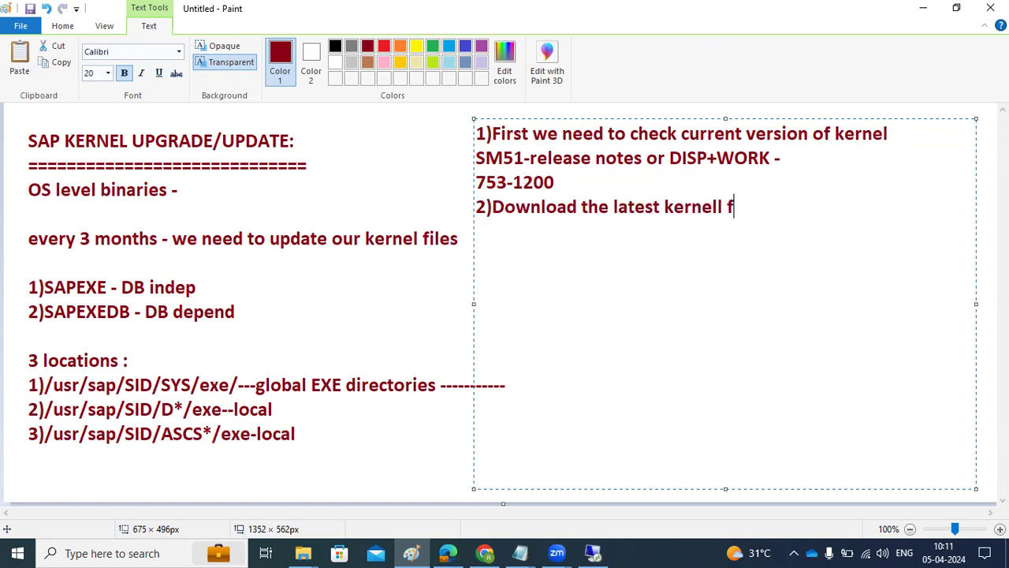
pyautogui.write('iles from S')
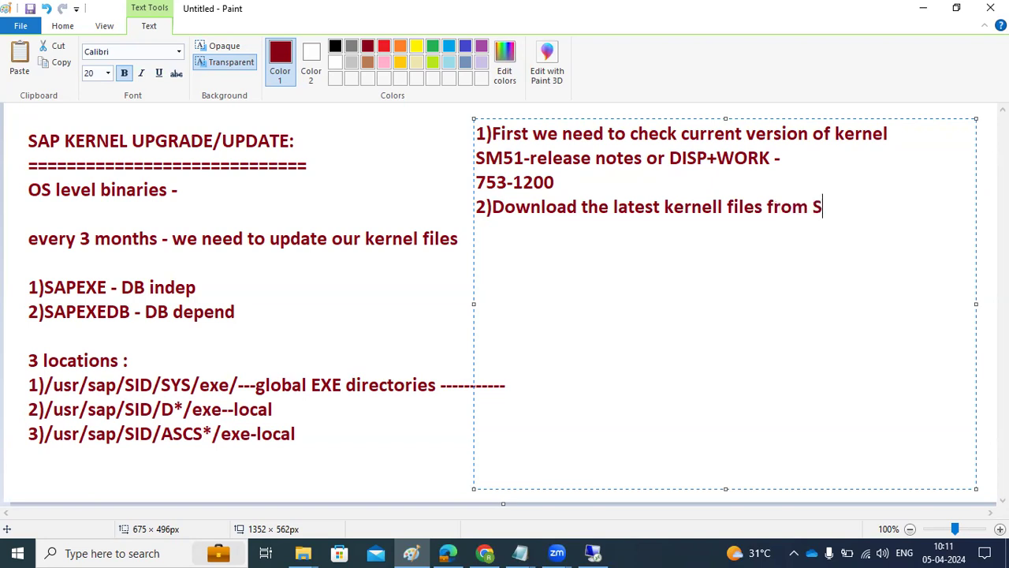
pyautogui.write('MP-DOWNLOA')
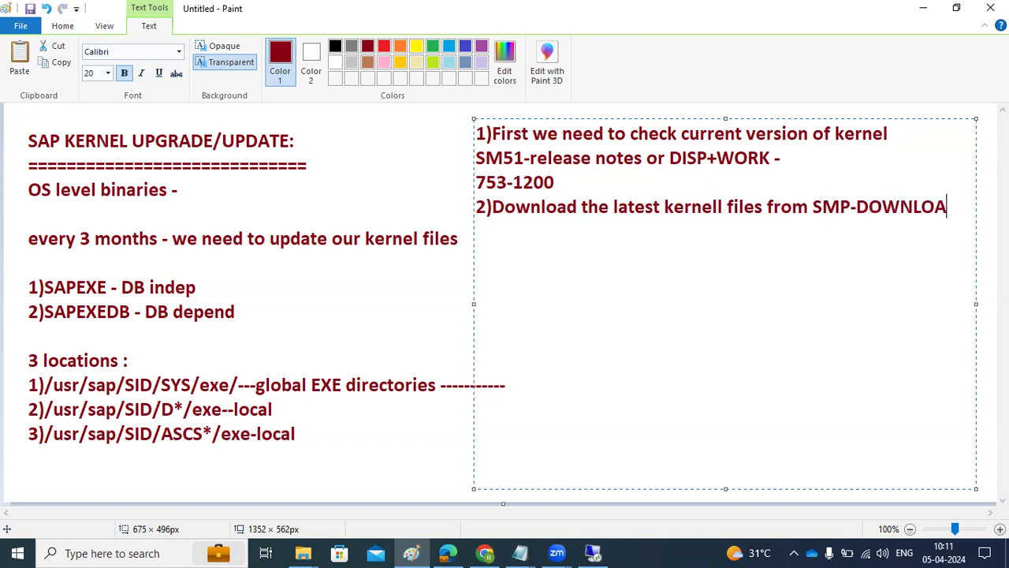
pyautogui.write('D MANA')
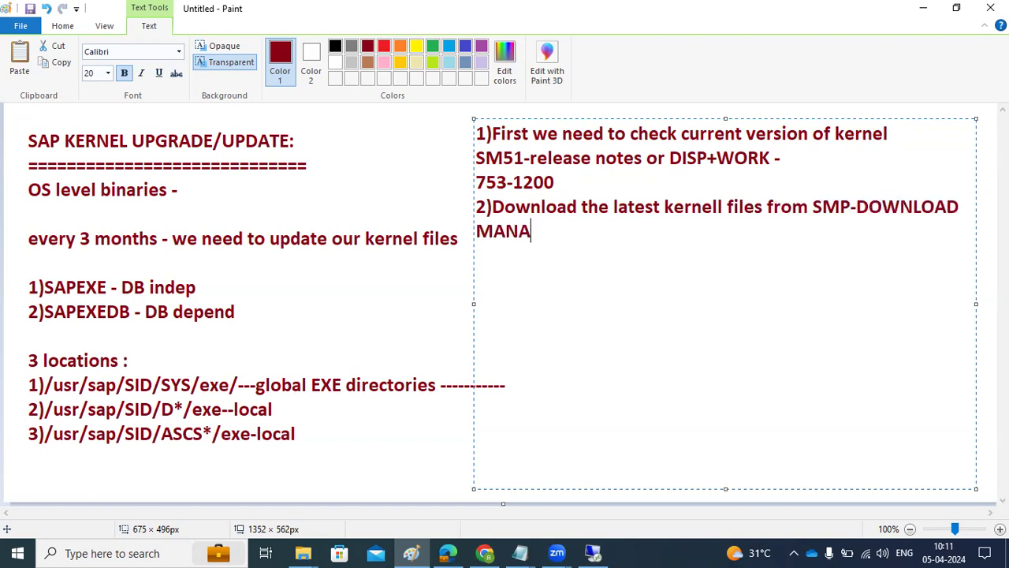
pyautogui.press('BackSpace')
pyautogui.press('BackSpace')
pyautogui.press('BackSpace')
pyautogui.press('BackSpace')
pyautogui.press('BackSpace')
pyautogui.write('center')
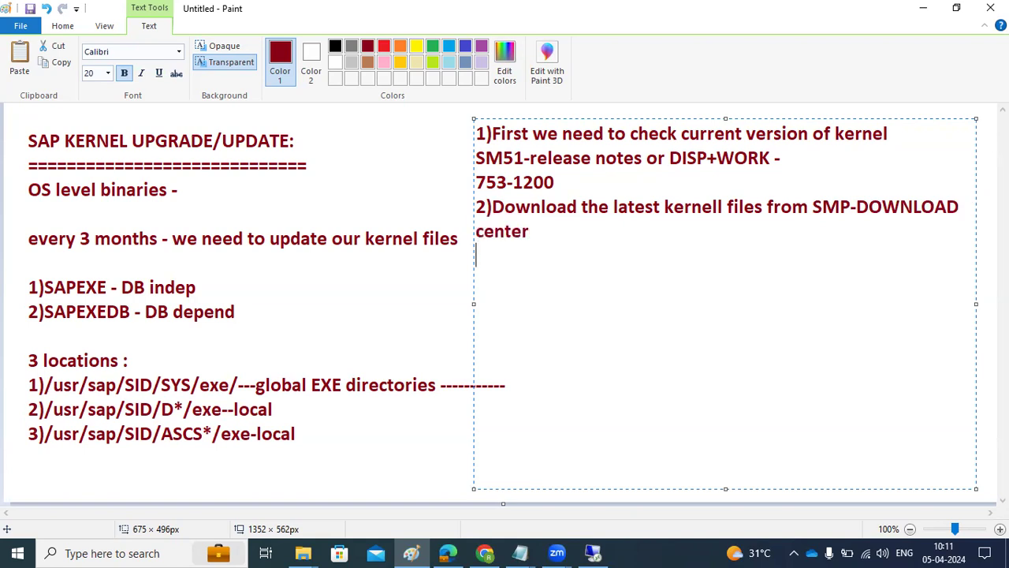
pyautogui.press('Return')
pyautogui.write('3)Mov')
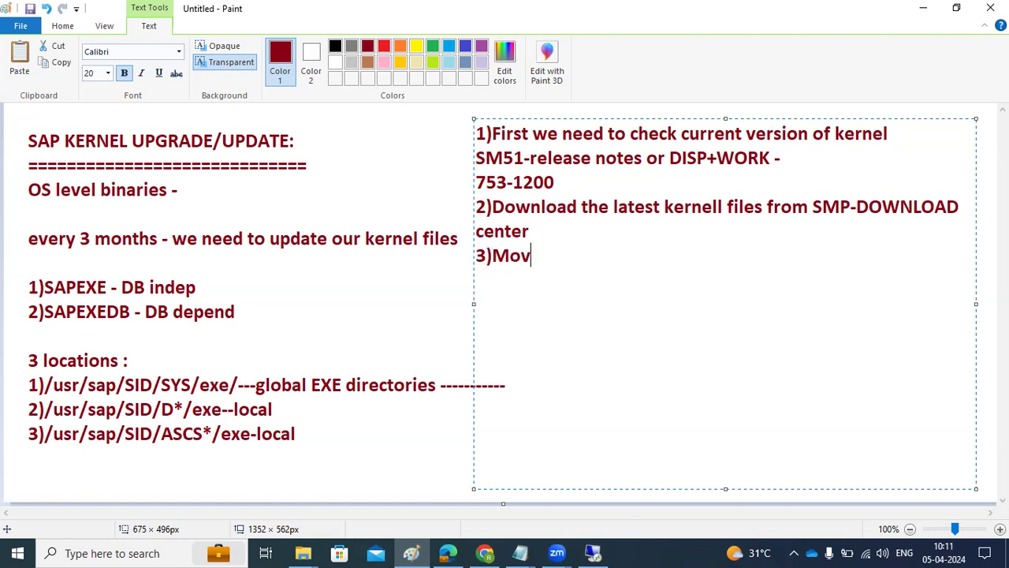
pyautogui.write('e the kernel ')
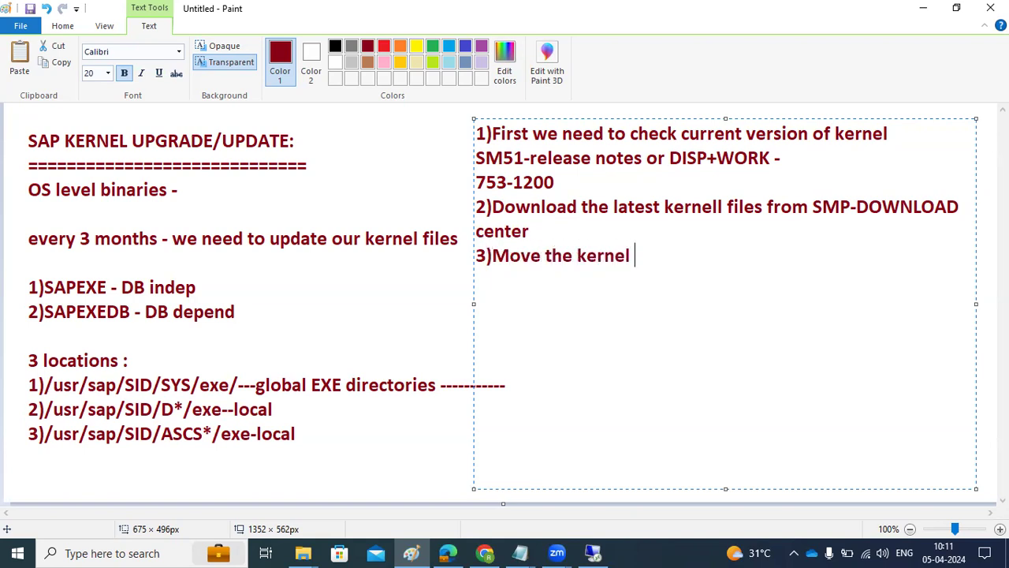
pyautogui.write('fiels to APp server level')
# Add step 4) 'Extract the kernel files using SAPCAR command' on a new line, fixing the kernell typo
pyautogui.press('Return')
pyautogui.write('4)Extract the kernel files using SAPCAR')
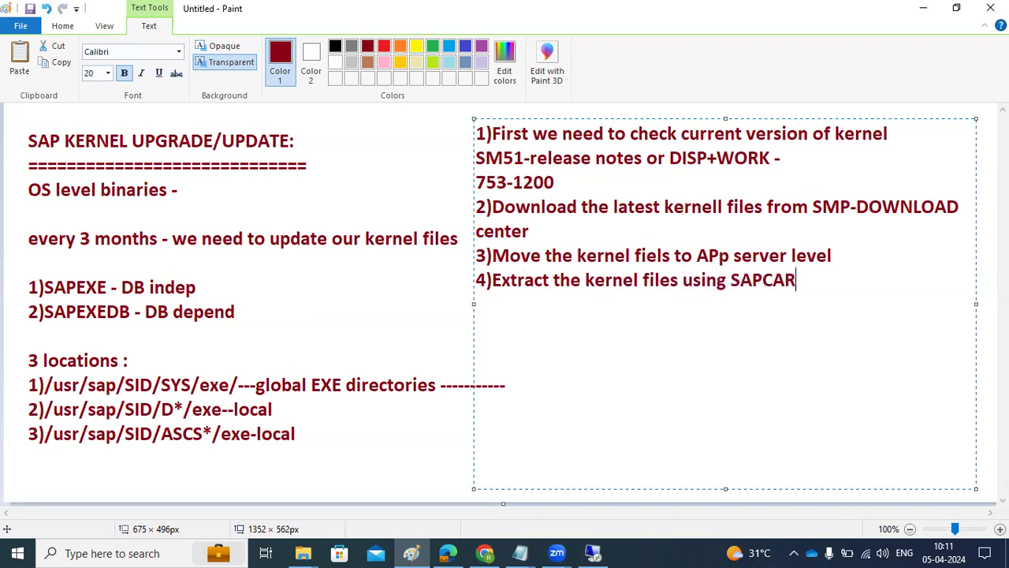
pyautogui.write(' command')
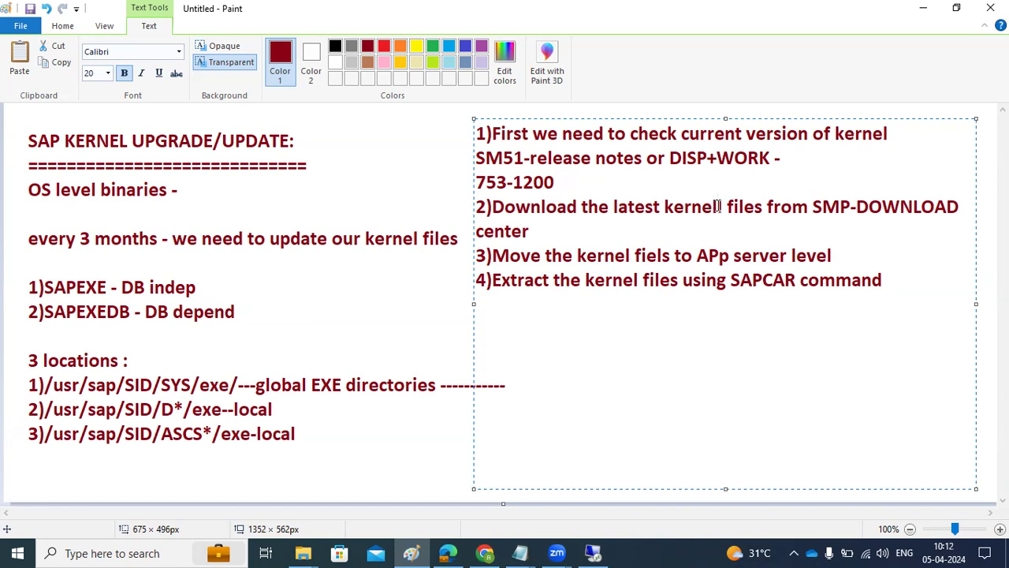
pyautogui.press('BackSpace')
pyautogui.click(893, 277)
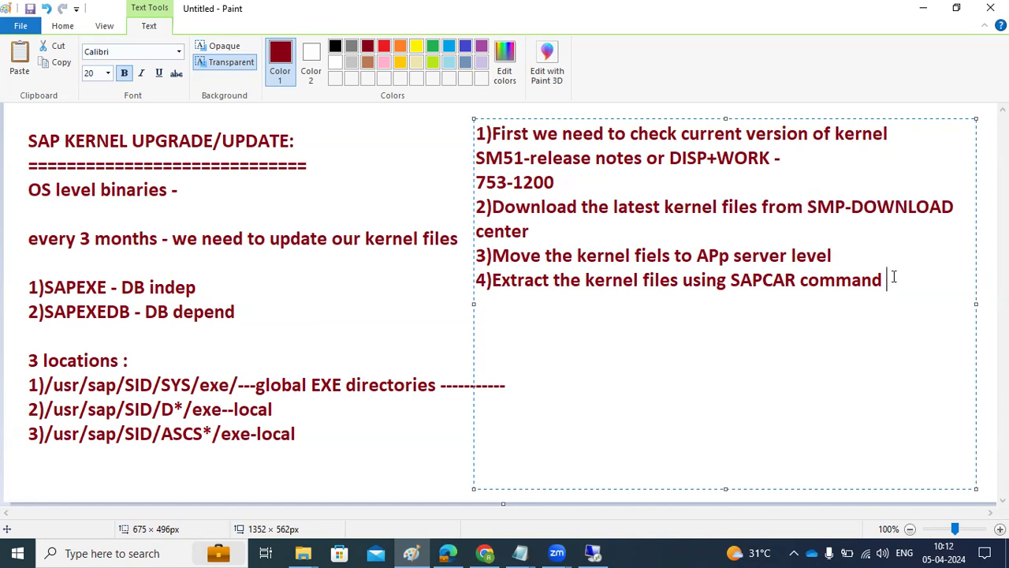
# Add step 5) 'take the backup or copy of your existing kernel' and begin step 6) Stopsap
pyautogui.press('Return')
pyautogui.write('5)take the ba')
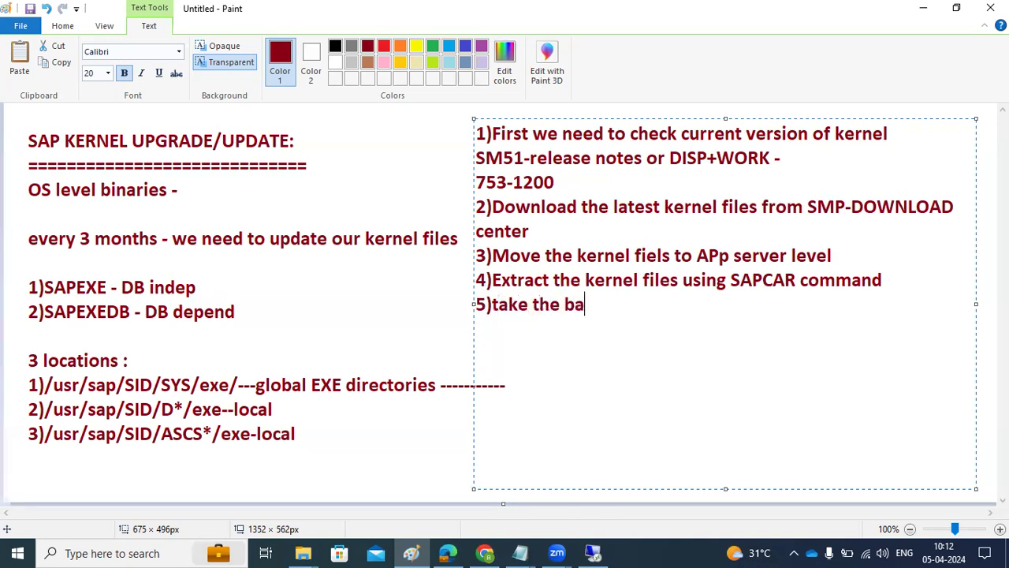
pyautogui.write('ckip')
pyautogui.press('BackSpace')
pyautogui.press('BackSpace')
pyautogui.write('up or copy ')
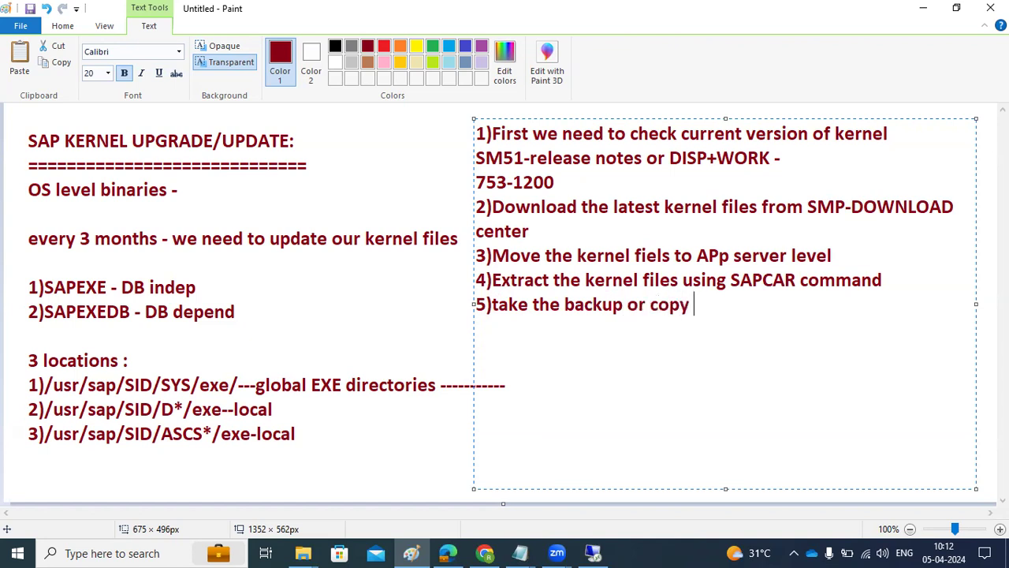
pyautogui.write('of your ex')
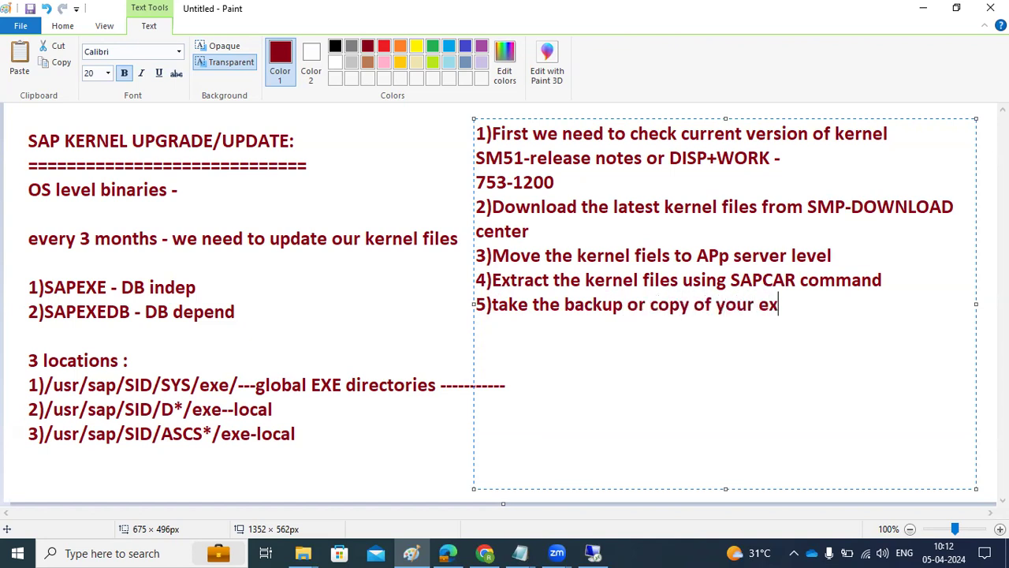
pyautogui.write('isting ken')
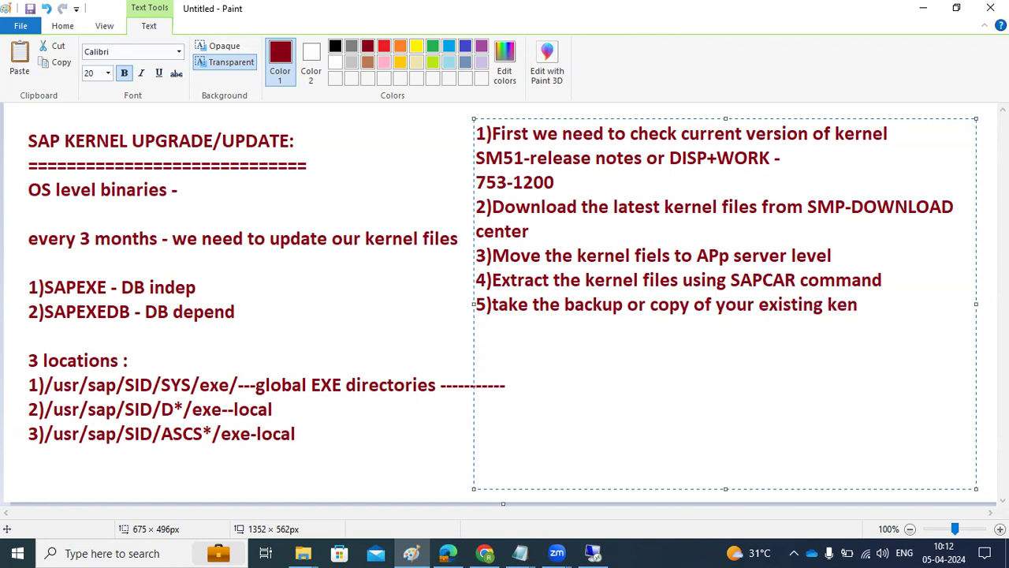
pyautogui.press('BackSpace')
pyautogui.write('rnel ')
pyautogui.write('6)')
pyautogui.write('Stopsap')
# Add step 7) copying the new kernel files to the global EXE folder and step 8) executing the SAPROOT.sh script (linux)
pyautogui.press('Return')
pyautogui.write('7)')
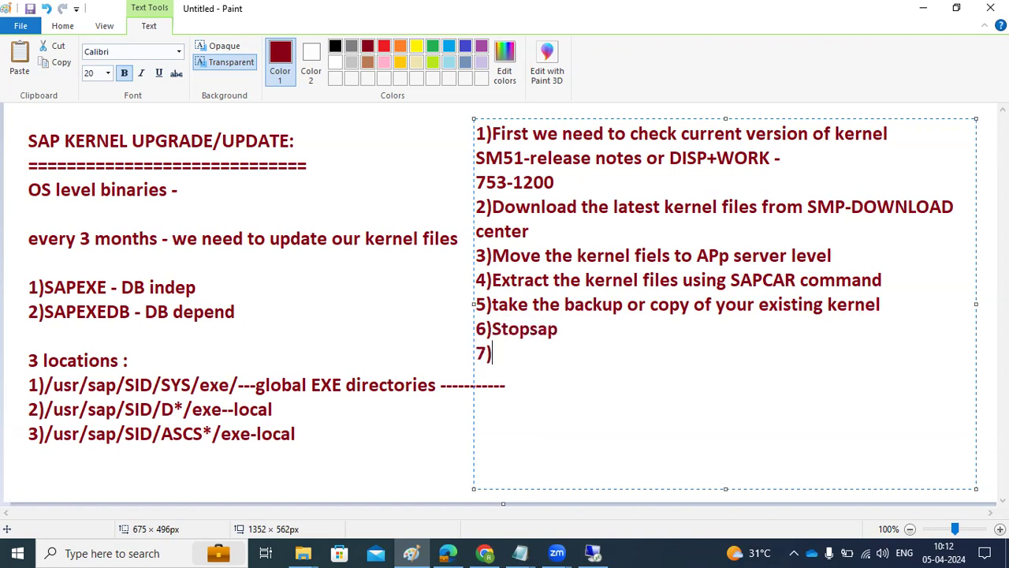
pyautogui.write('copy the new kernel files')
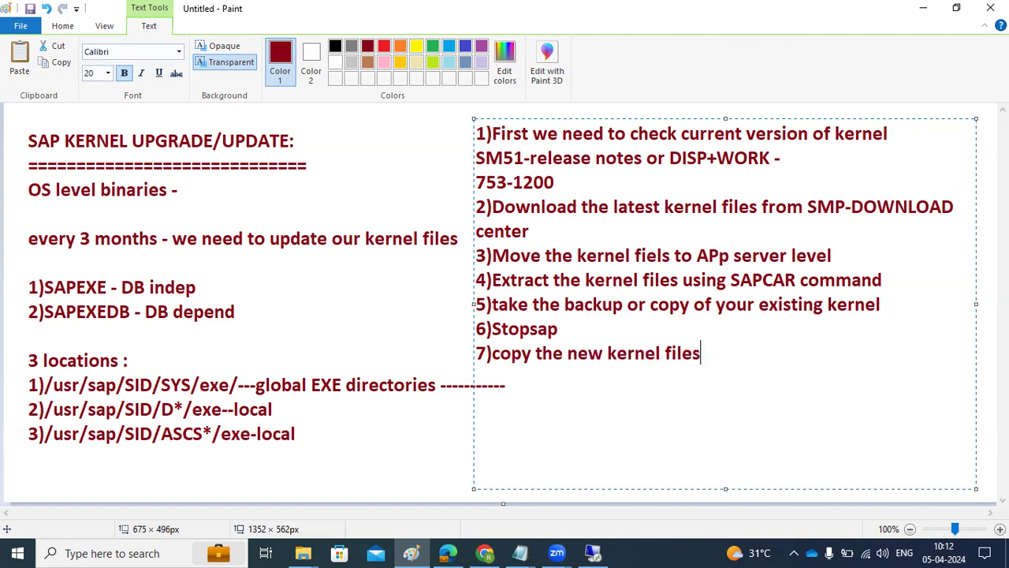
pyautogui.write(' (Step ')
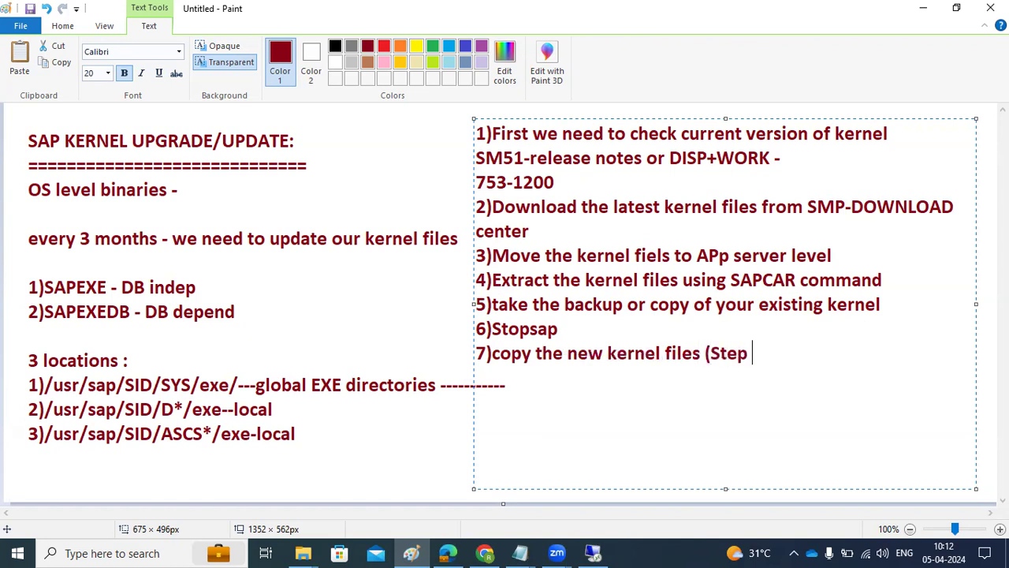
pyautogui.write('4) , replace it on global EXE folder')
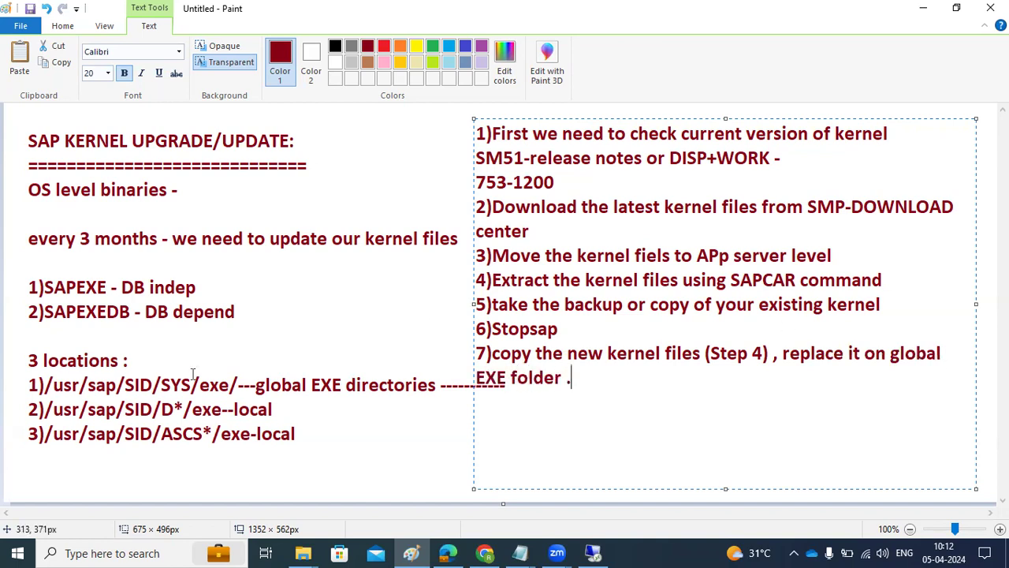
pyautogui.write(' .')
pyautogui.press('Return')
pyautogui.write('8)e')
pyautogui.write('xecute')
pyautogui.write(' the SAPR')
pyautogui.write('OOT')
pyautogui.press('BackSpace')
pyautogui.write('OT.sh script')
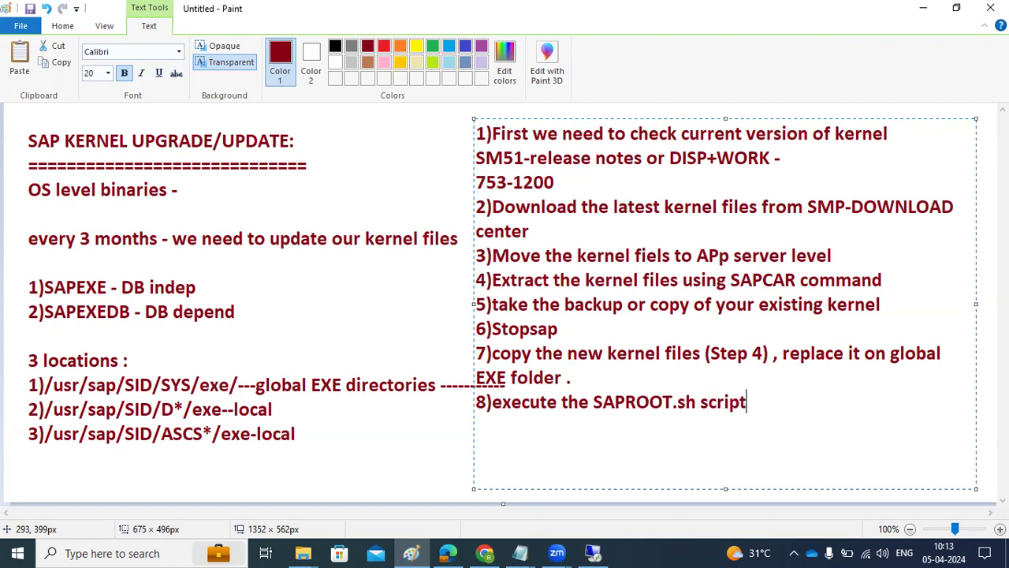
pyautogui.write(' (linux')
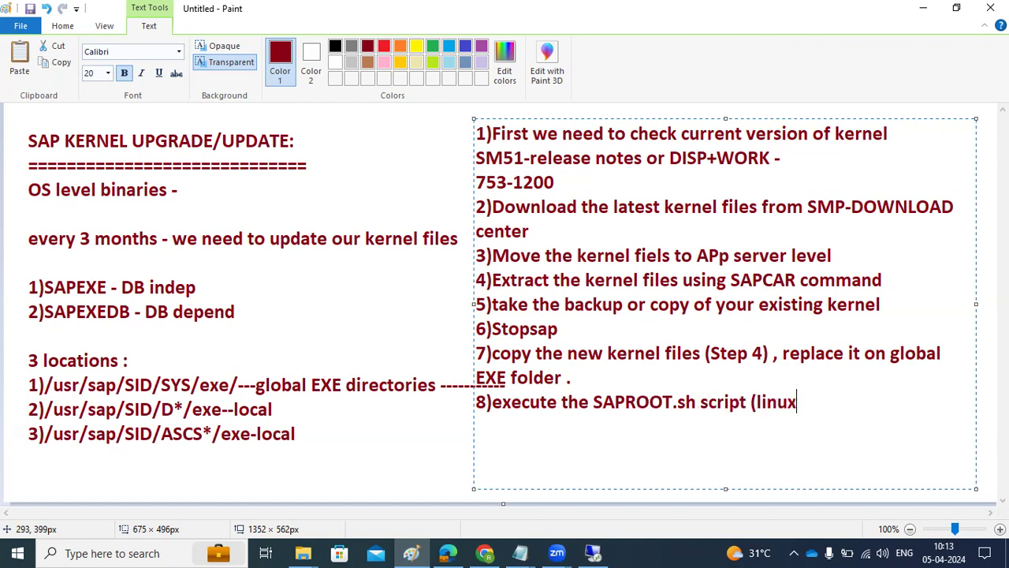
pyautogui.write(')')
# Add steps 9) 'start the SAP' and 10) 'perform the health checks' to the notes
pyautogui.press('Return')
pyautogui.write('9)start the SA')
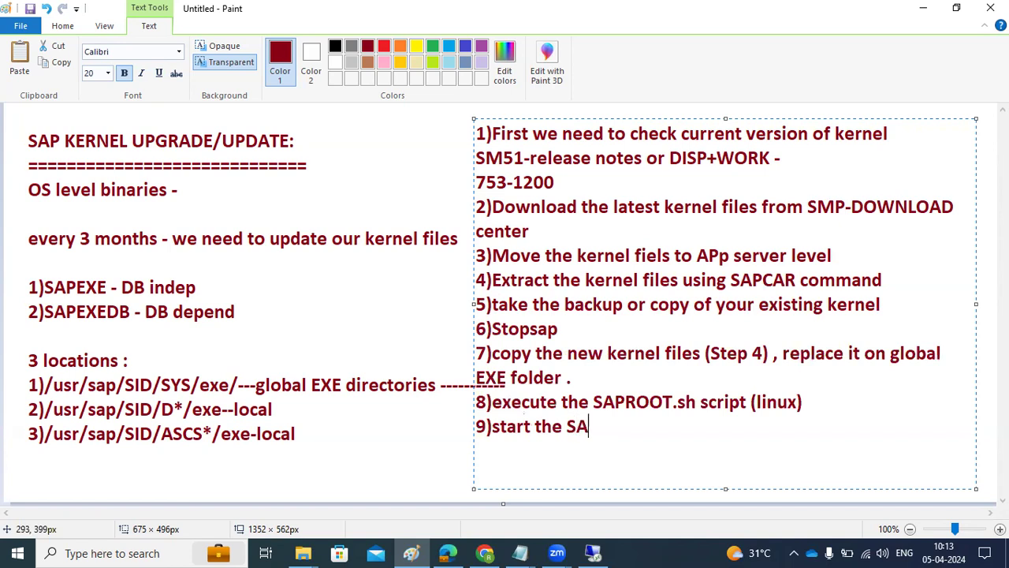
pyautogui.write('P 10)perform the')
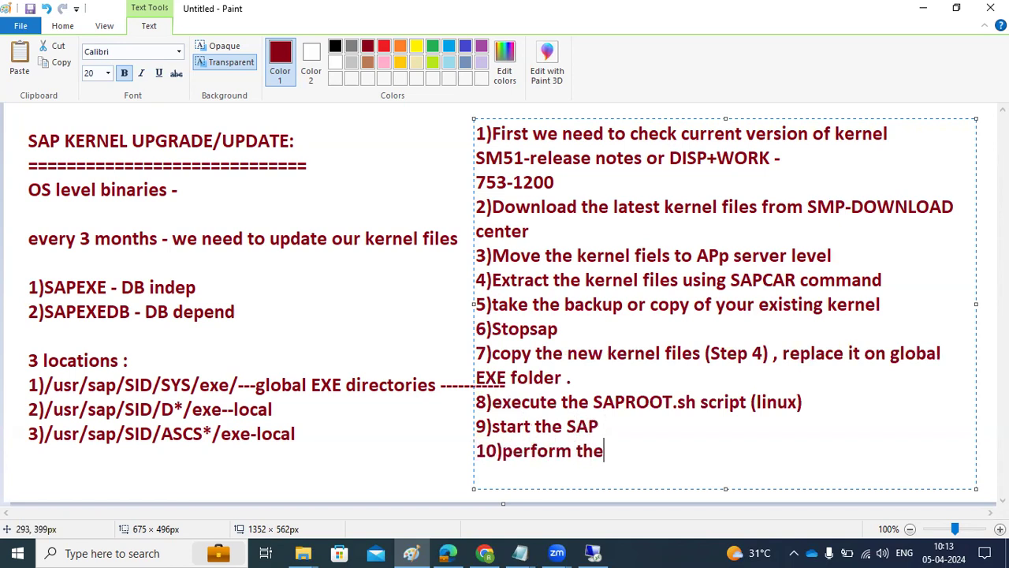
pyautogui.write(' health checks .')
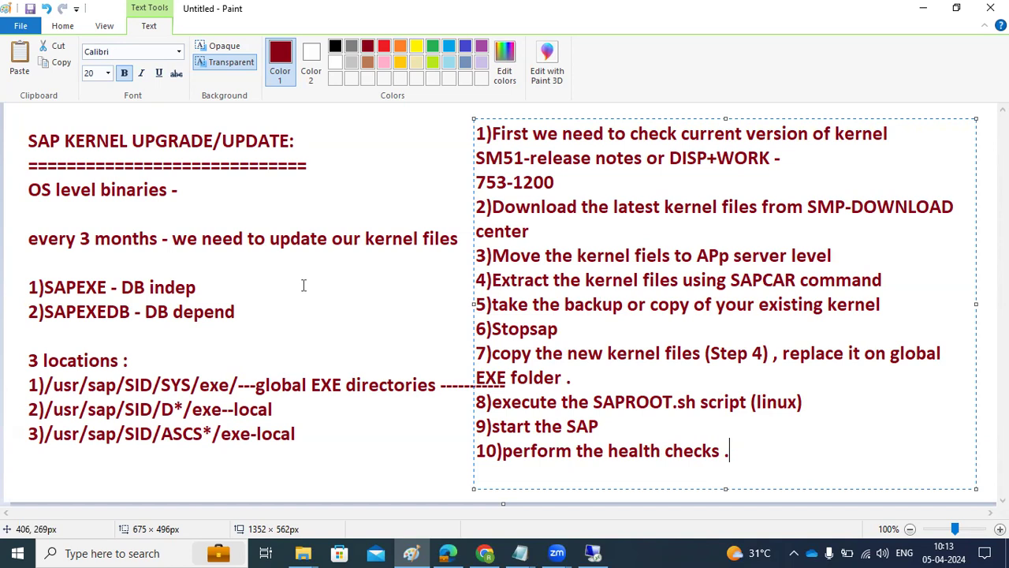
pyautogui.click(445, 552)
# Browse Support Packages & Patches by alphabetical index K to SAP KERNEL 7.53 64-BIT UNICODE
pyautogui.click(418, 175)
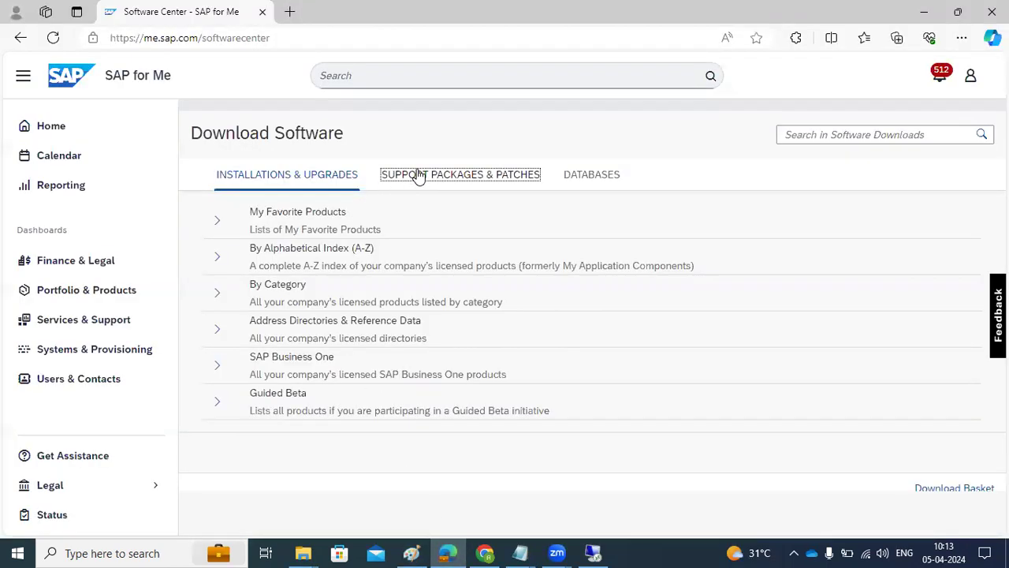
pyautogui.moveTo(286, 134); pyautogui.dragTo(328, 136)
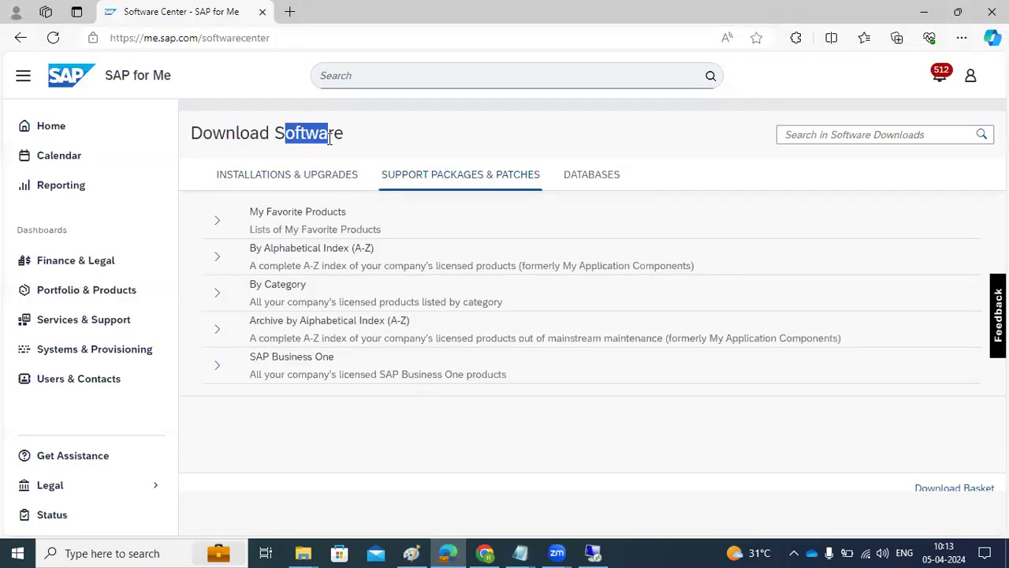
pyautogui.click(220, 257)
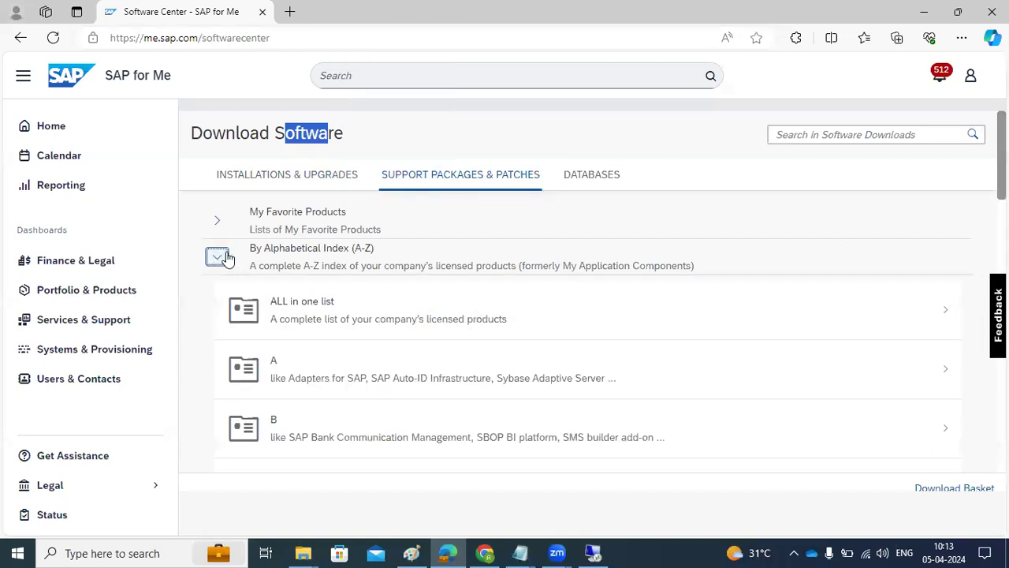
pyautogui.scroll(-6, 305, 292)
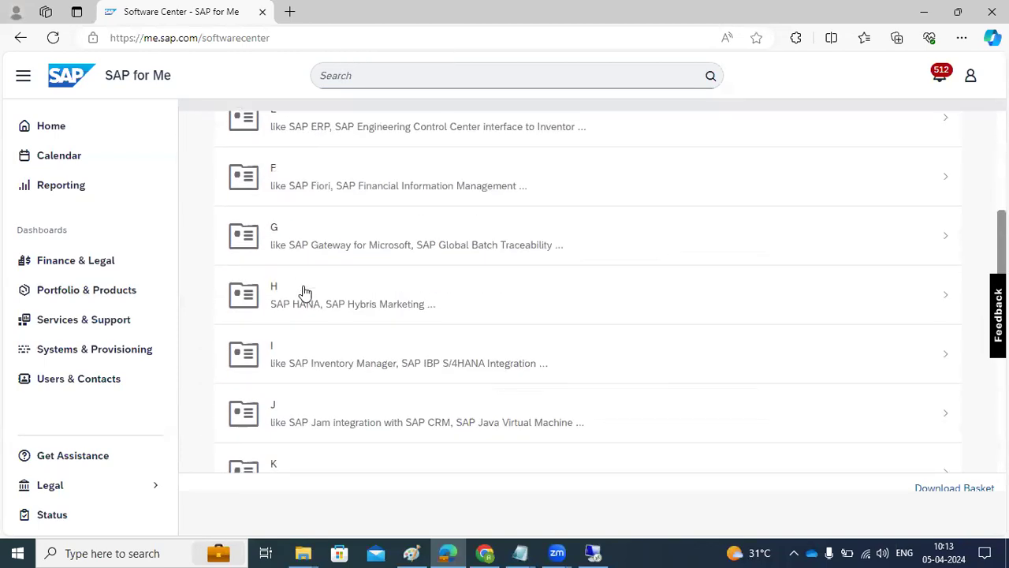
pyautogui.scroll(-3, 305, 292)
pyautogui.click(298, 315)
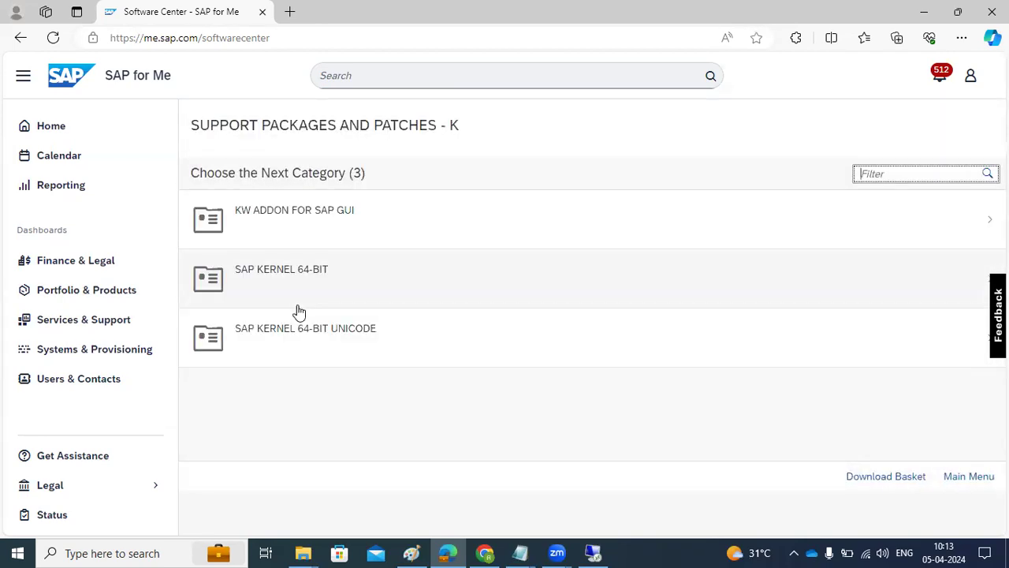
pyautogui.click(333, 349)
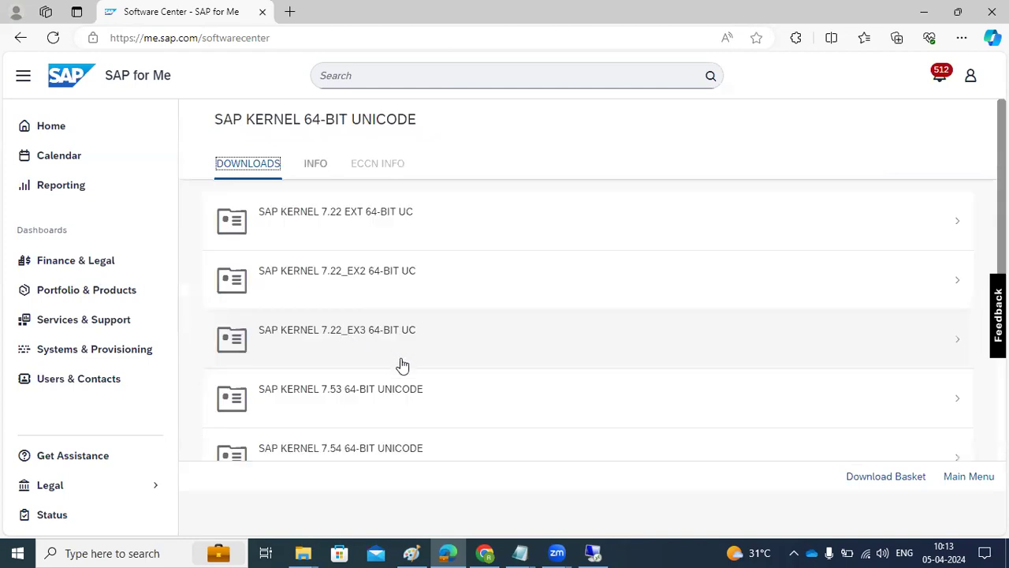
pyautogui.click(345, 406)
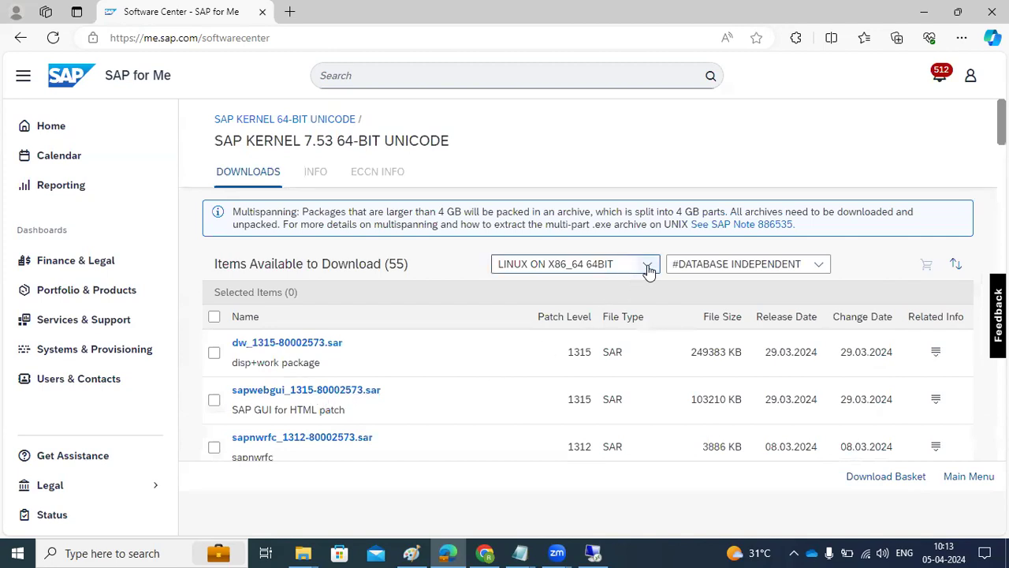
# Filter the kernel downloads to WINDOWS ON X64 64BIT and MS SQL SERVER
pyautogui.click(646, 264)
pyautogui.scroll(-2, 522, 453)
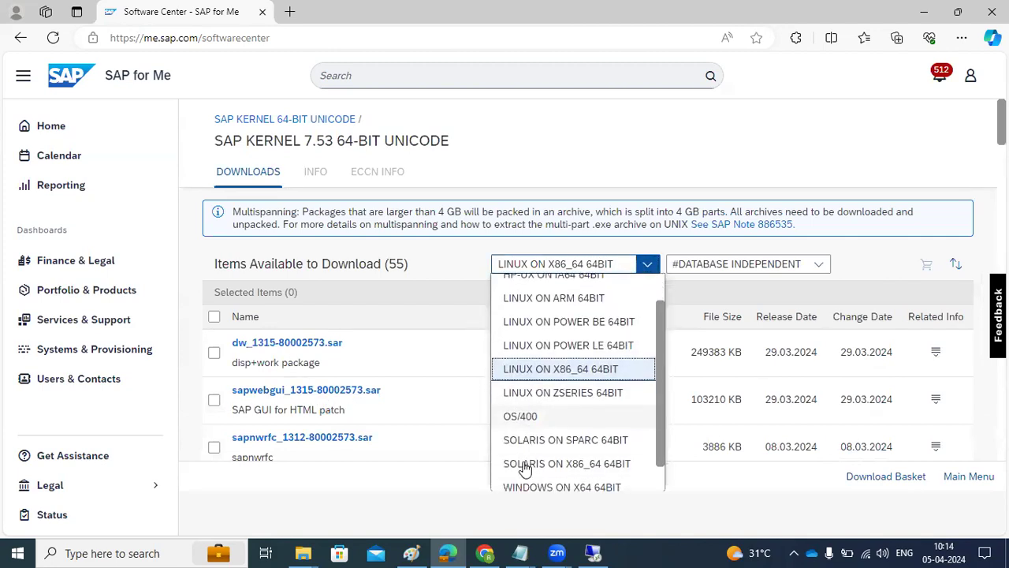
pyautogui.click(531, 457)
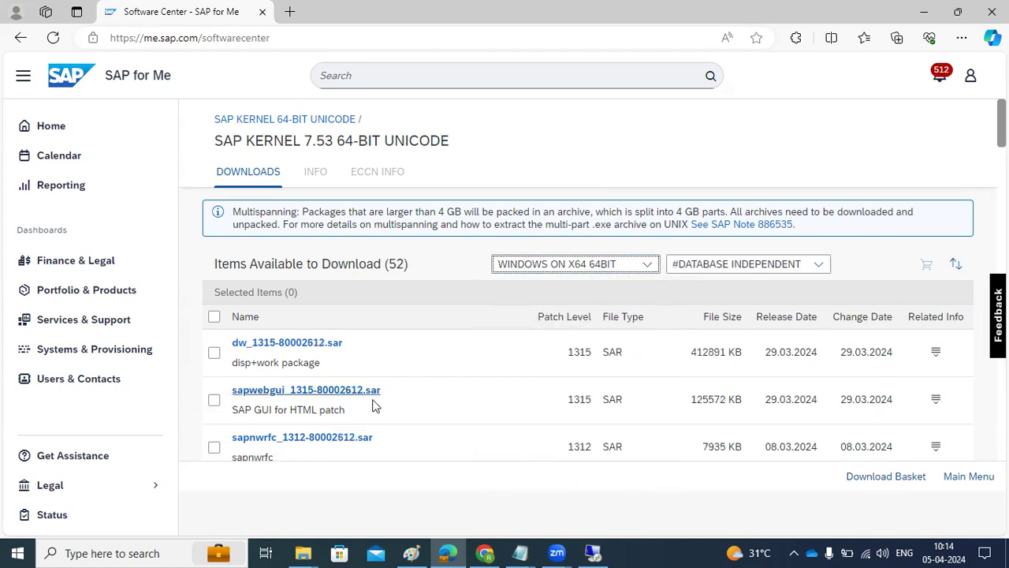
pyautogui.scroll(-2, 371, 409)
pyautogui.scroll(-2, 371, 412)
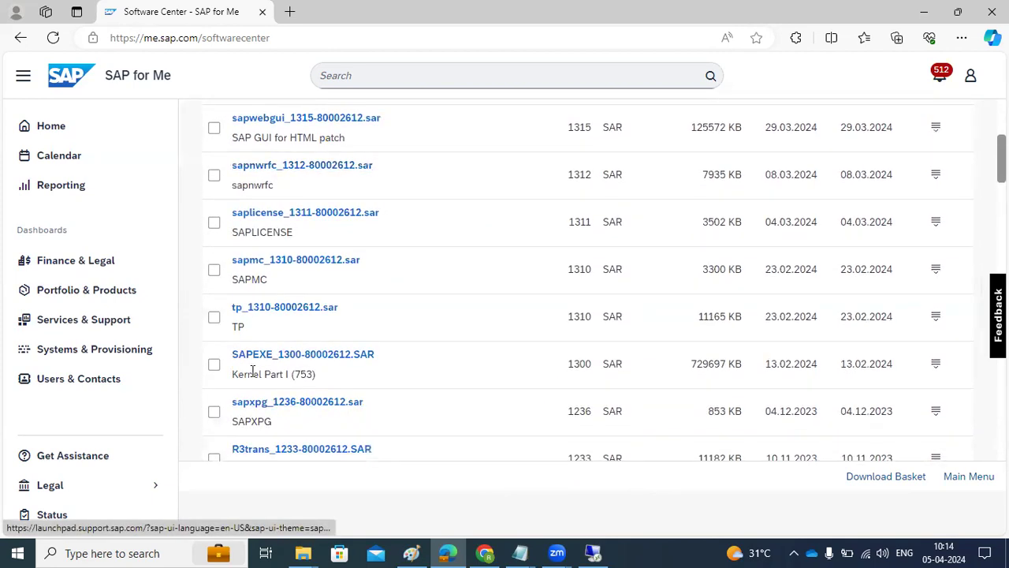
pyautogui.moveTo(224, 362); pyautogui.dragTo(362, 355)
pyautogui.scroll(4, 457, 340)
pyautogui.click(696, 266)
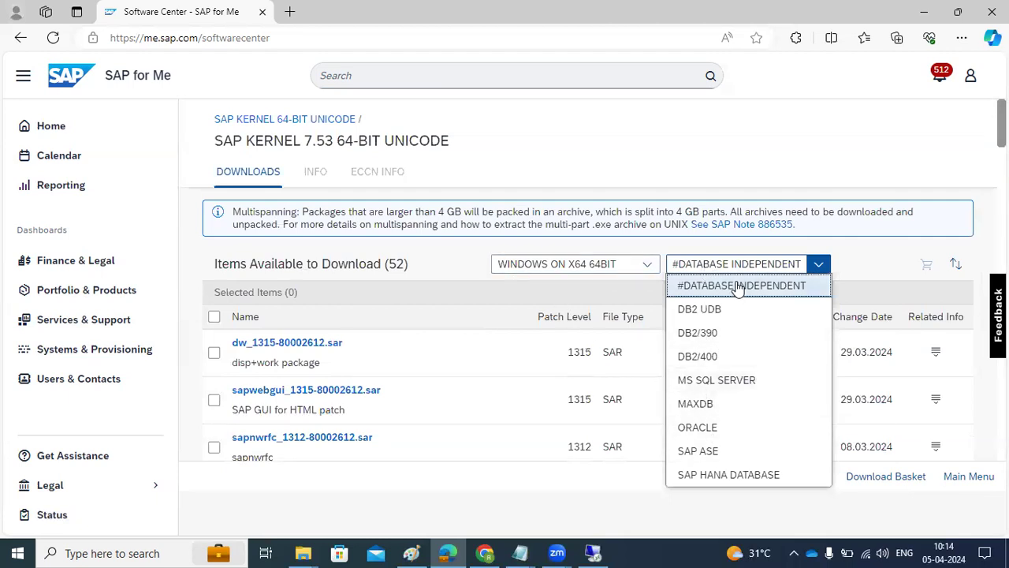
pyautogui.click(716, 380)
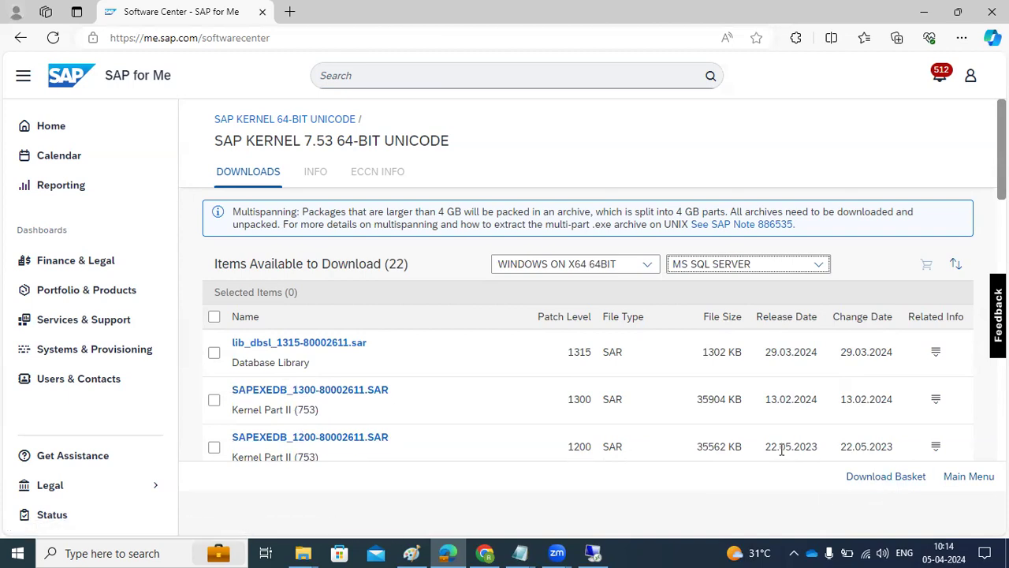
# Compare the 1200 and 1300 patch release dates, noting 13.02.2024 for patch 1300
pyautogui.moveTo(818, 438); pyautogui.dragTo(780, 442)
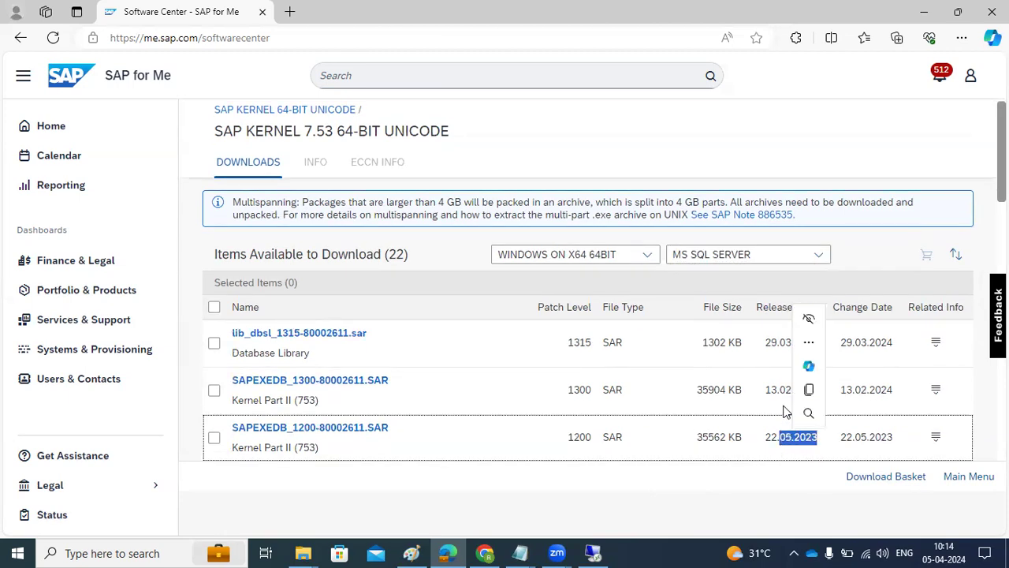
pyautogui.doubleClick(788, 388)
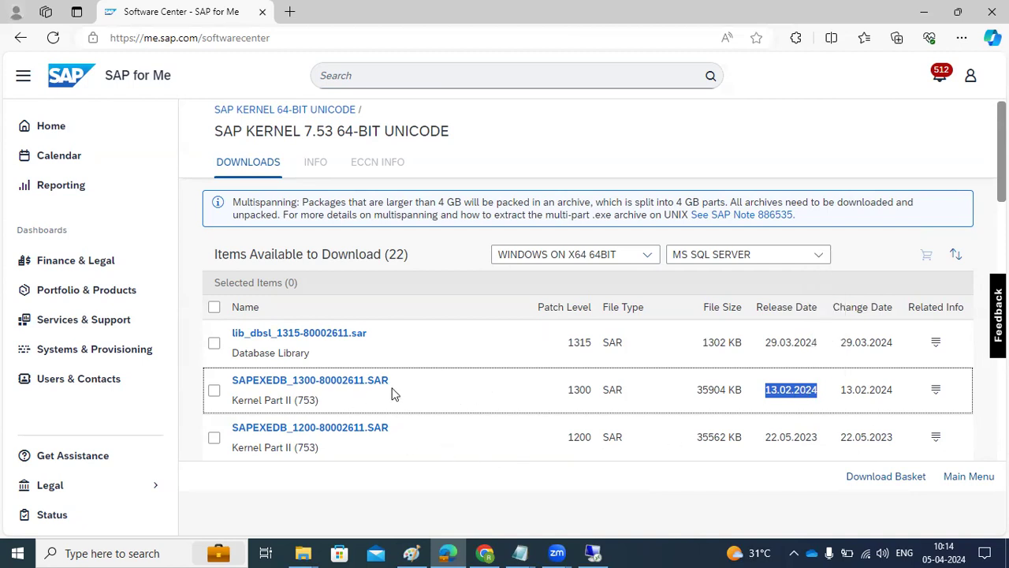
pyautogui.click(609, 552)
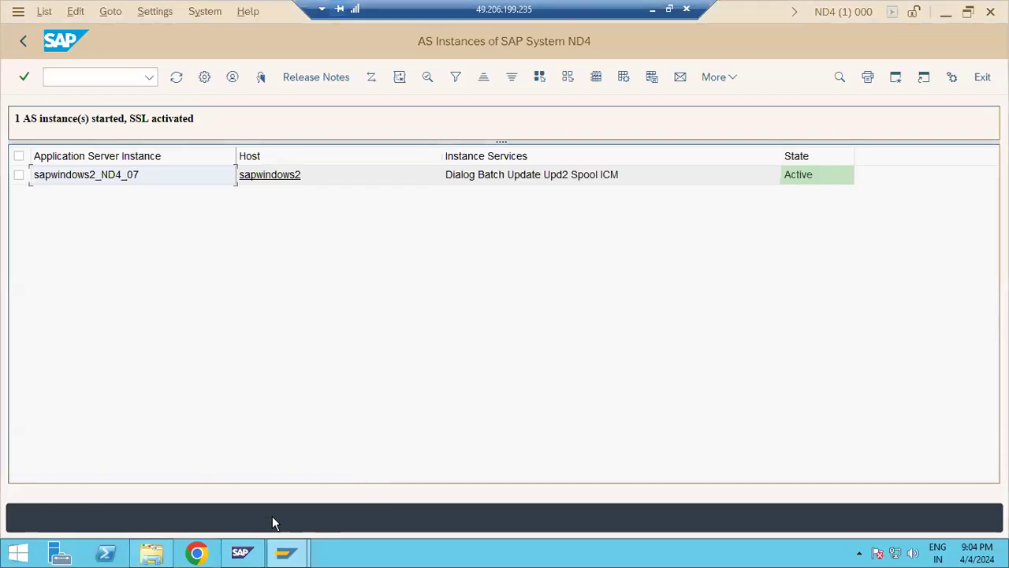
# On the server, browse the ND4PATCHES folder on the SAP1 (F:) drive
pyautogui.click(153, 554)
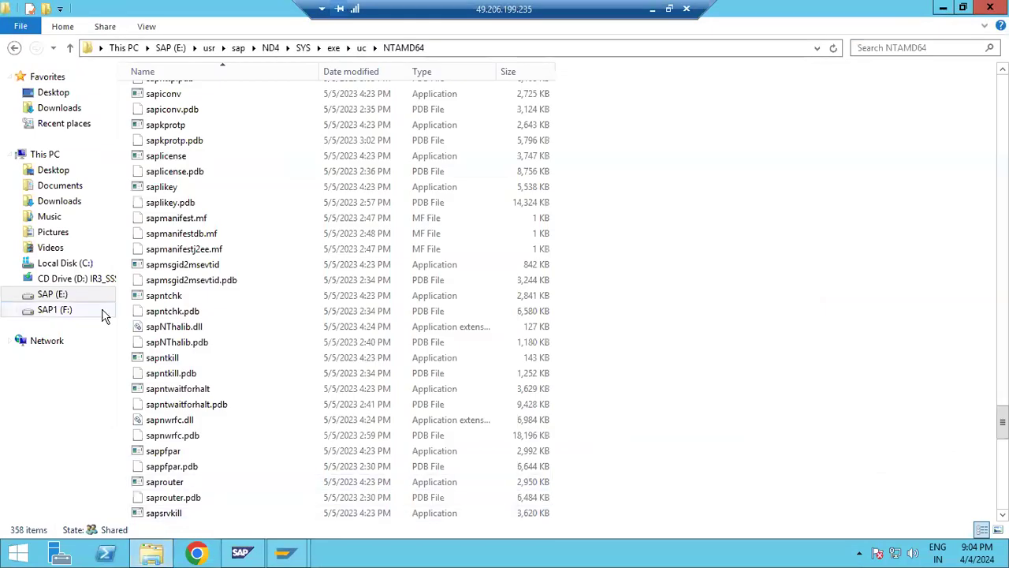
pyautogui.click(57, 309)
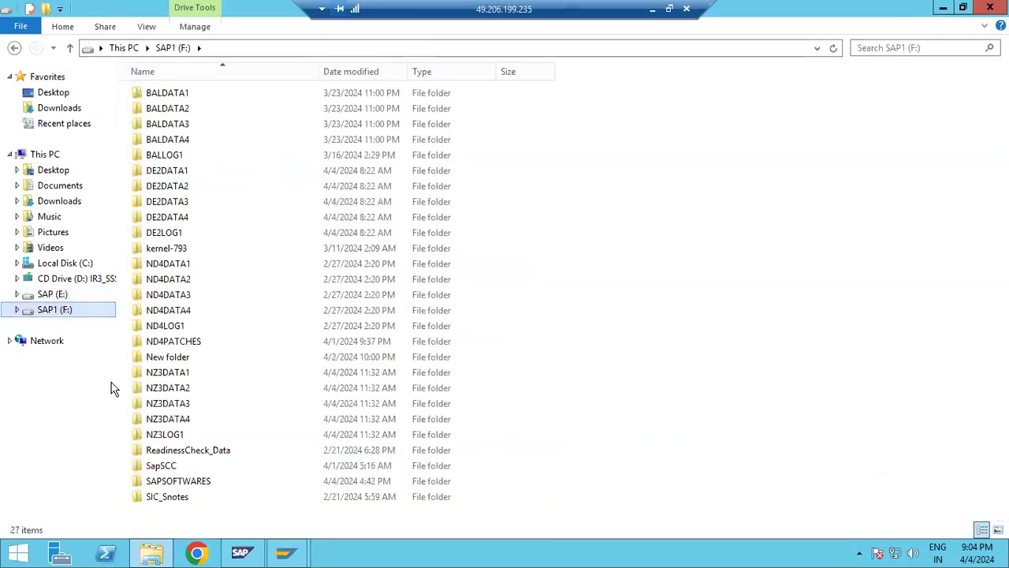
pyautogui.click(166, 346)
pyautogui.doubleClick(166, 346)
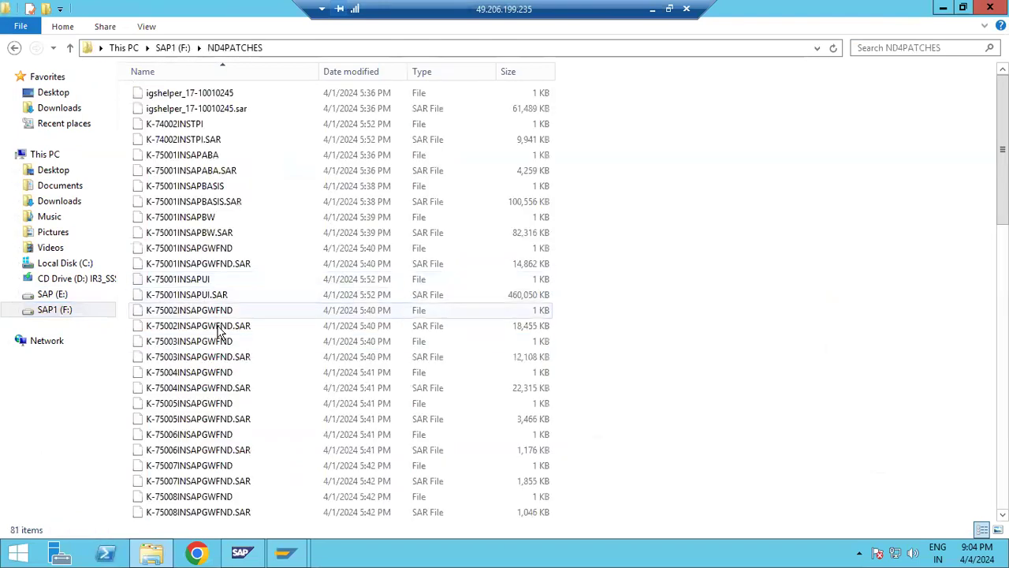
pyautogui.scroll(-15, 224, 376)
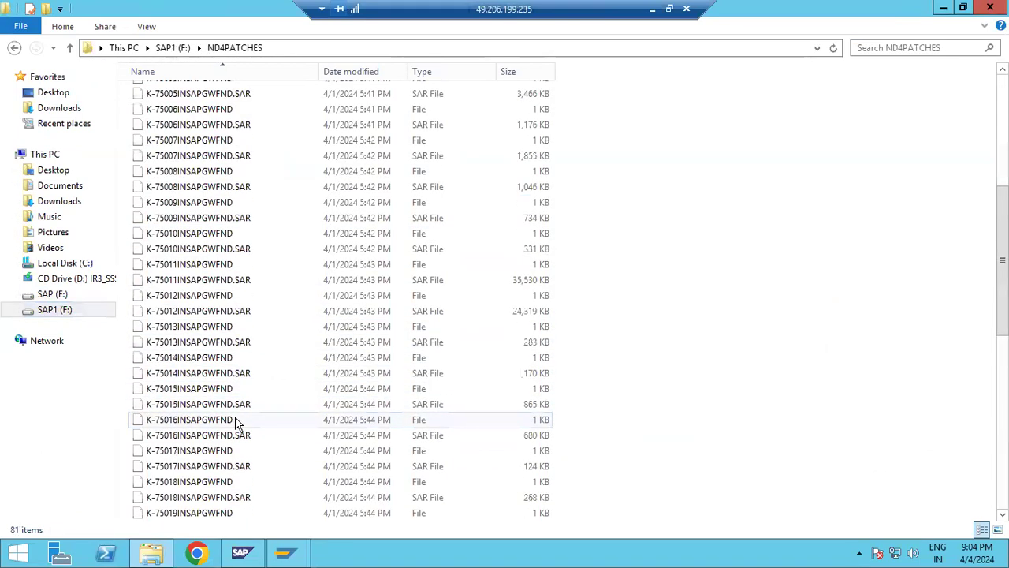
pyautogui.scroll(-3, 236, 424)
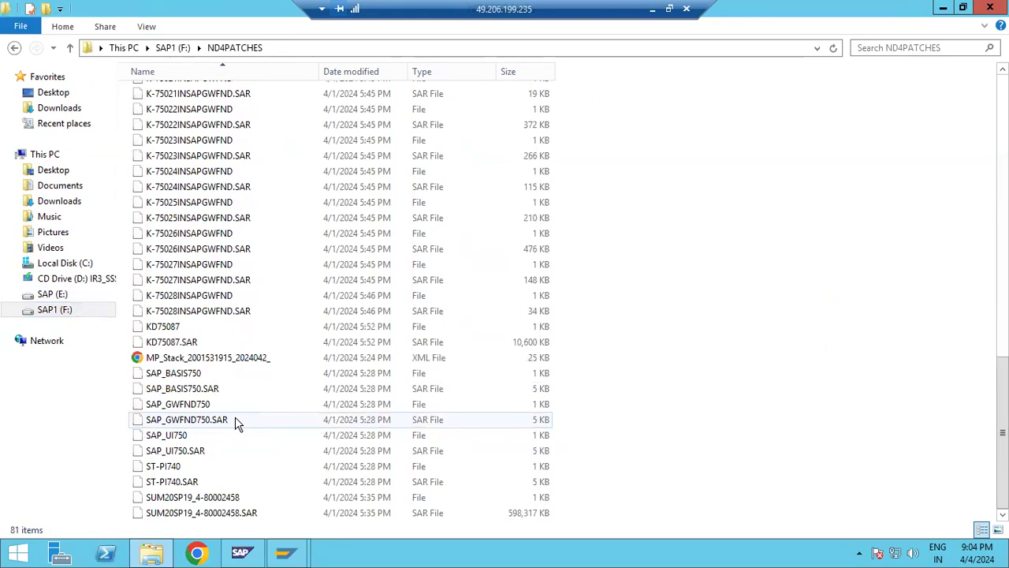
pyautogui.scroll(3, 237, 421)
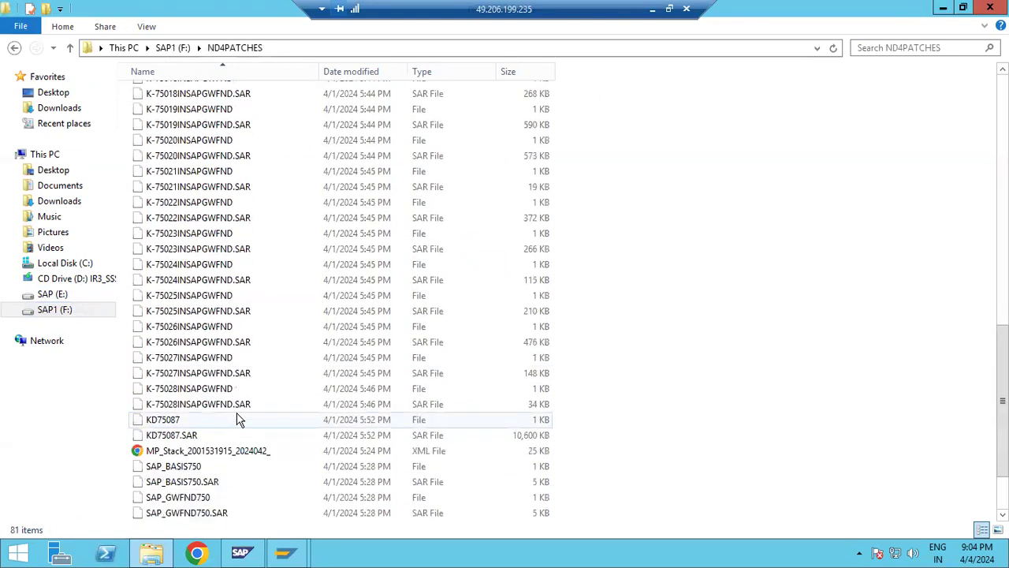
pyautogui.scroll(-3, 240, 417)
pyautogui.scroll(15, 252, 400)
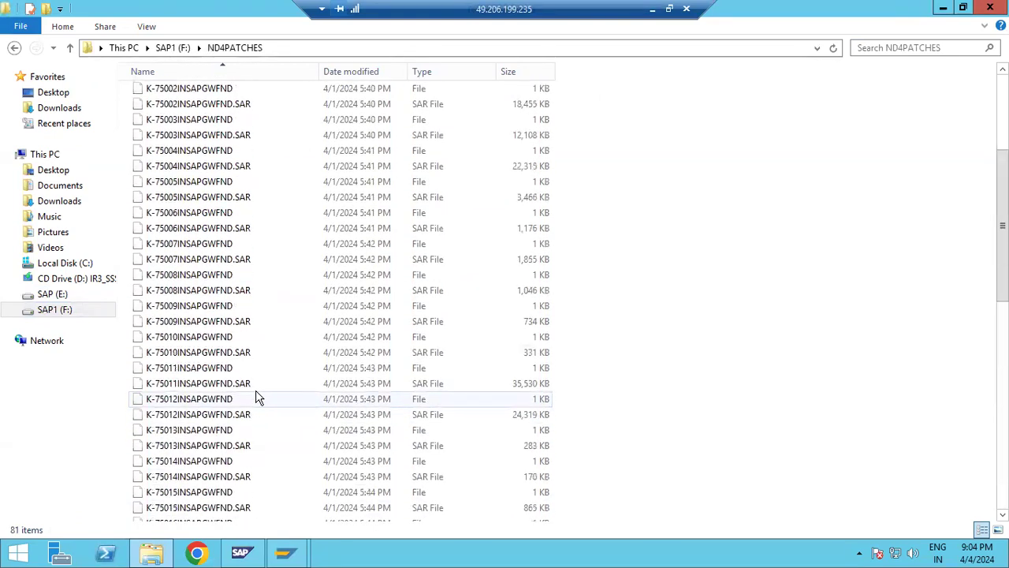
# Look in F:\SAPSOFTWARES\kernel, then go back up to the list of drives
pyautogui.click(175, 49)
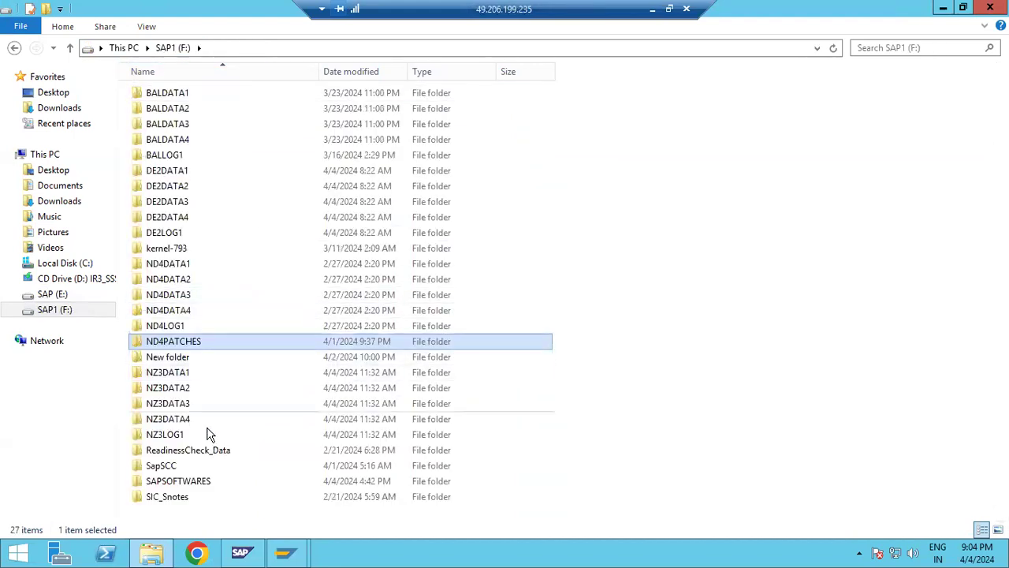
pyautogui.doubleClick(188, 480)
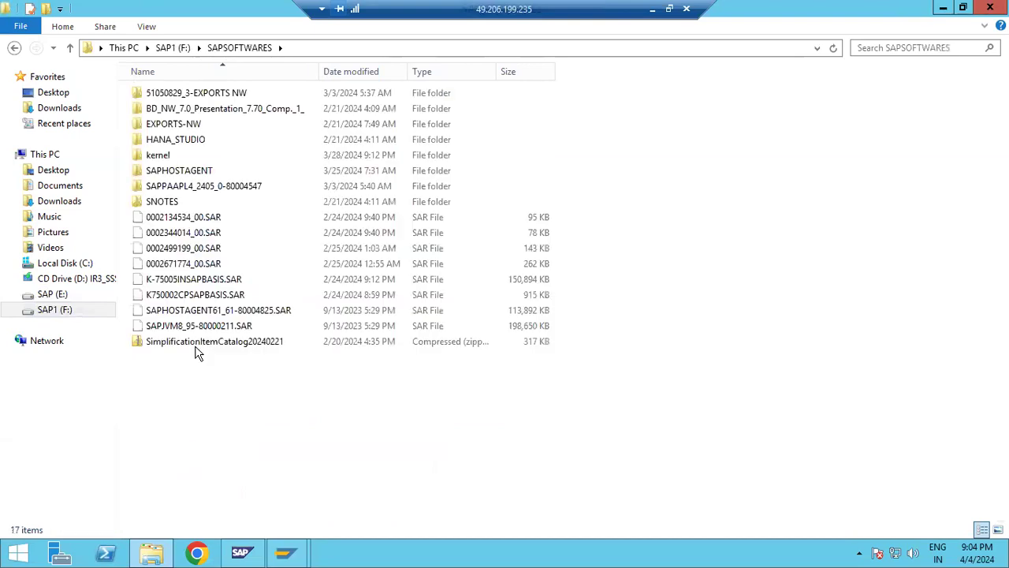
pyautogui.doubleClick(185, 157)
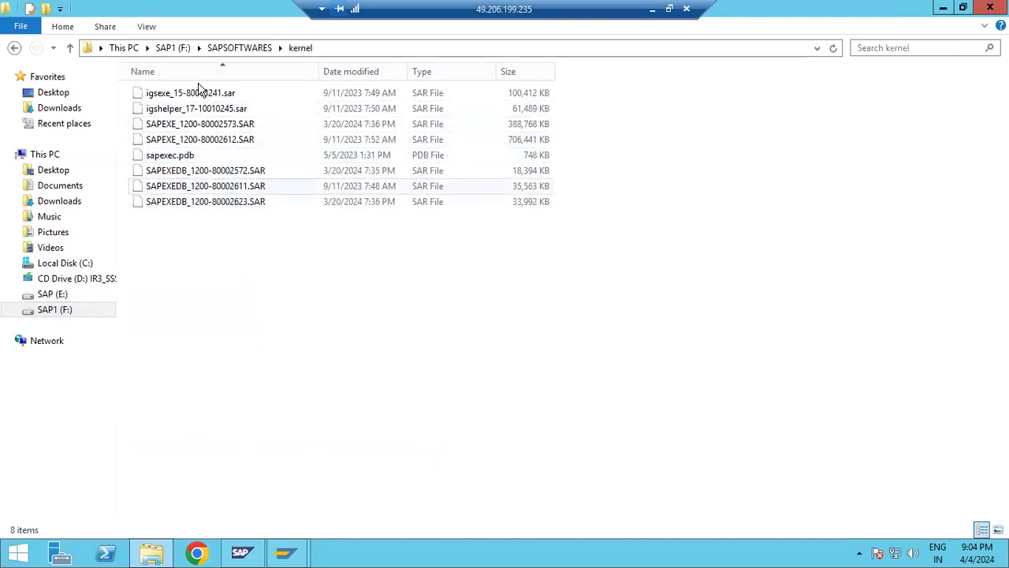
pyautogui.press('BackSpace')
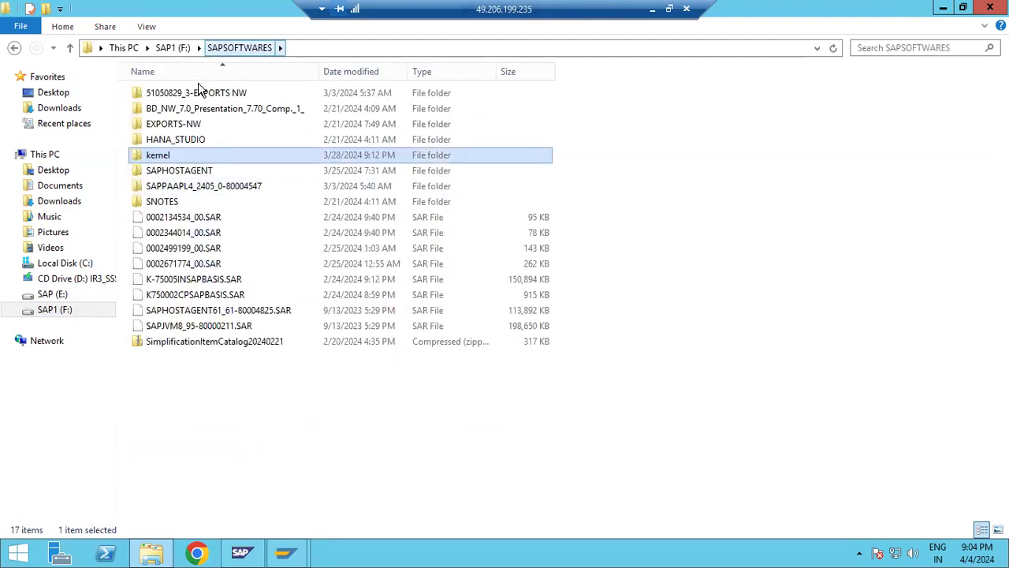
pyautogui.press('BackSpace')
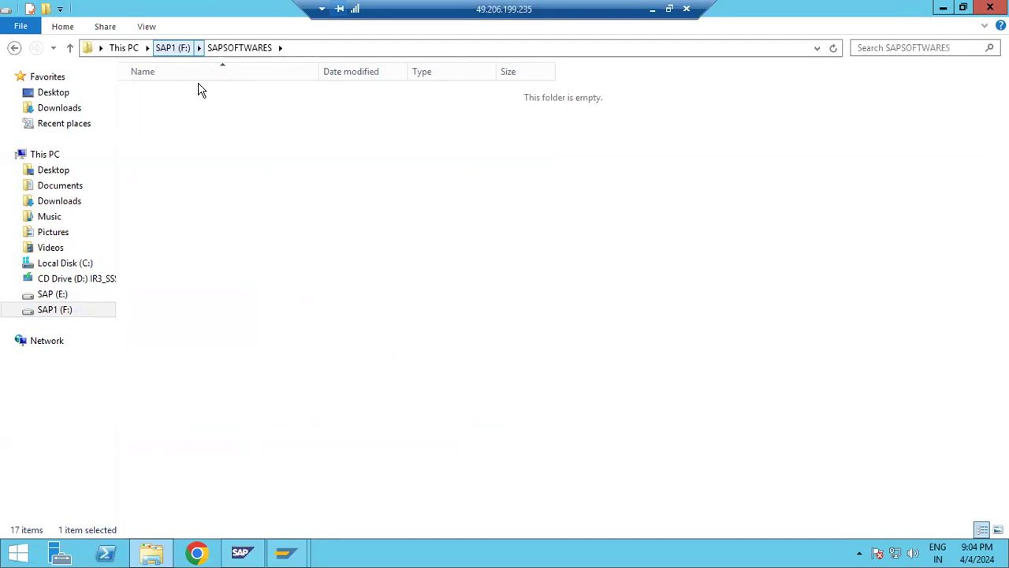
pyautogui.press('BackSpace')
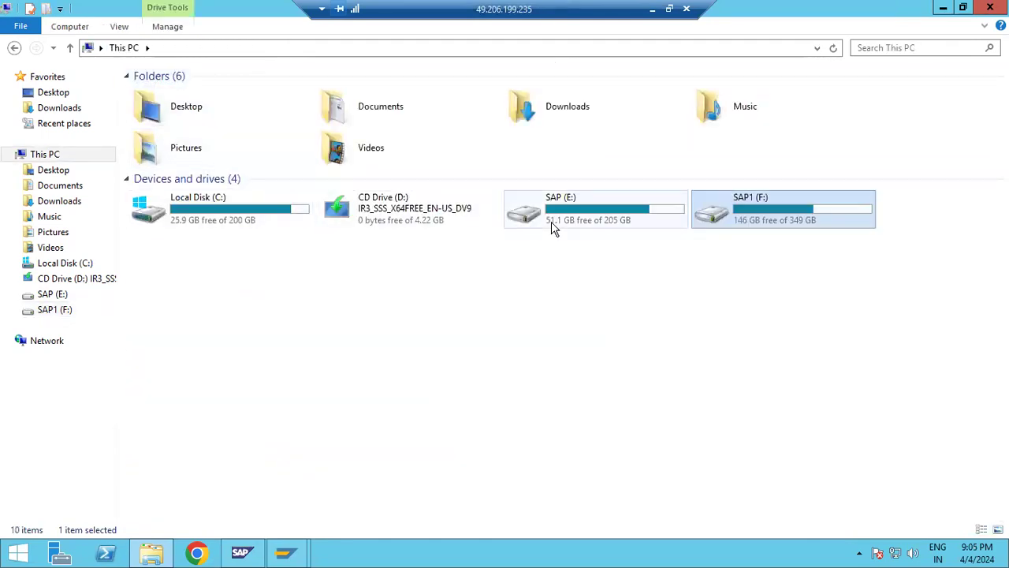
# Open E:\SAPSOFTWARES and select the old SAPEXE_1200-80002612.SAR file
pyautogui.doubleClick(550, 229)
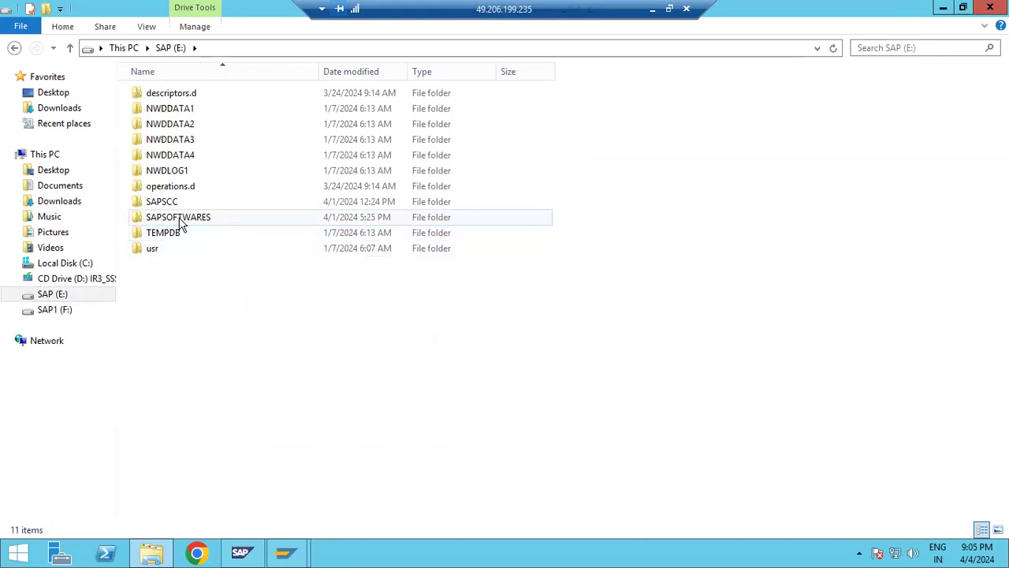
pyautogui.doubleClick(180, 223)
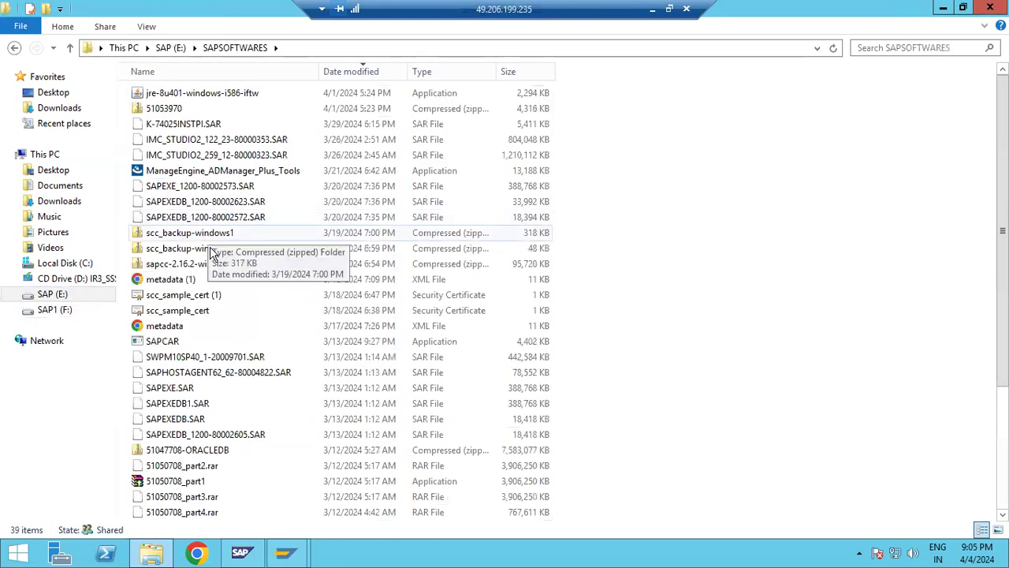
pyautogui.scroll(-4, 193, 331)
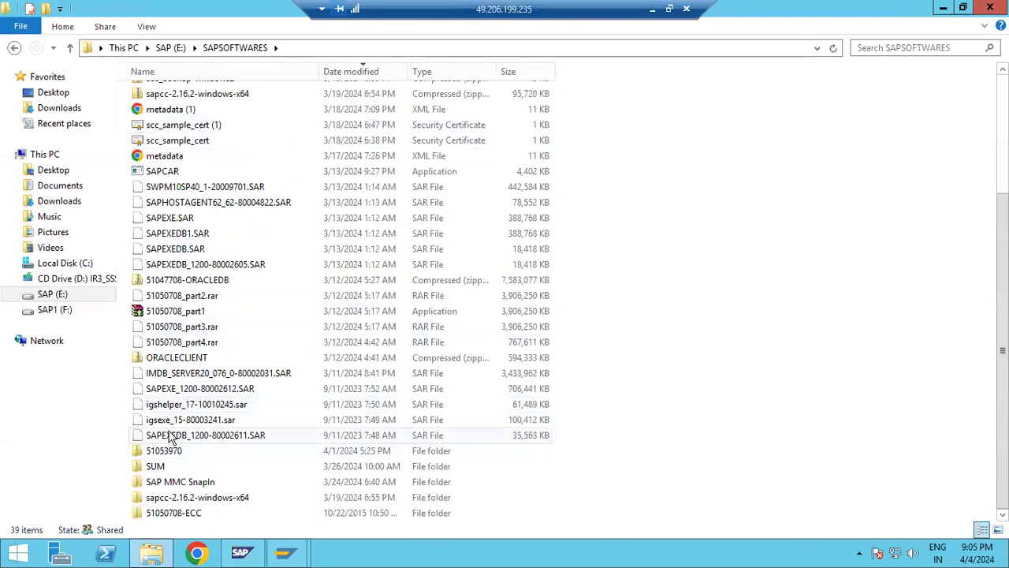
pyautogui.click(197, 394)
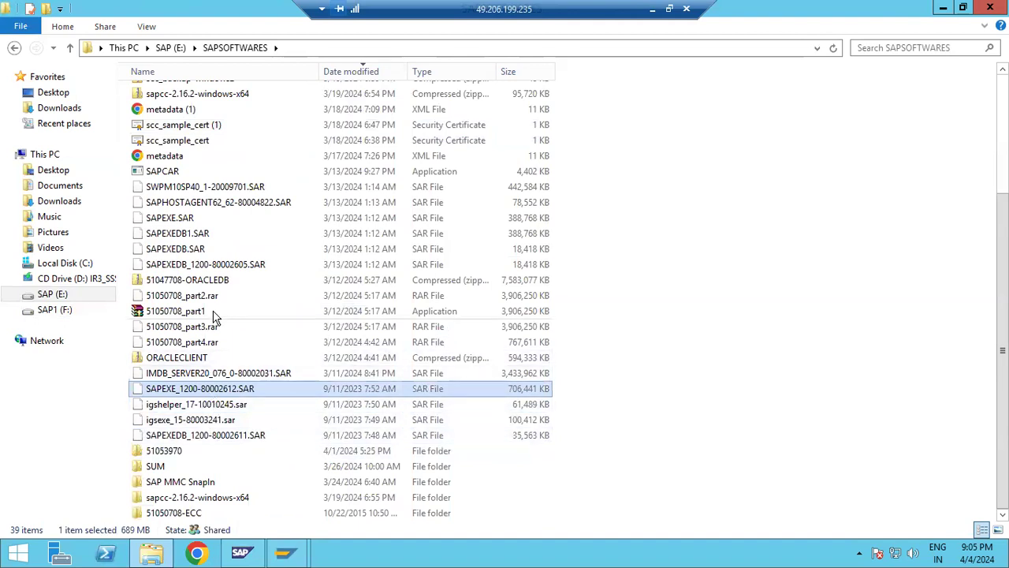
pyautogui.scroll(4, 237, 300)
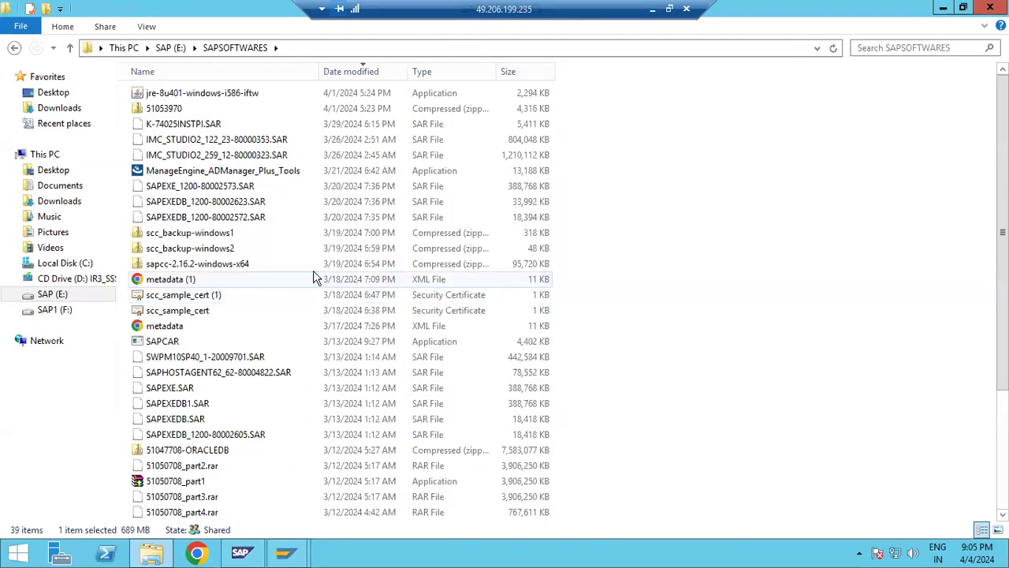
# Download SAPEXEDB_1300-80002611.SAR from the Software Center list
pyautogui.click(983, 15)
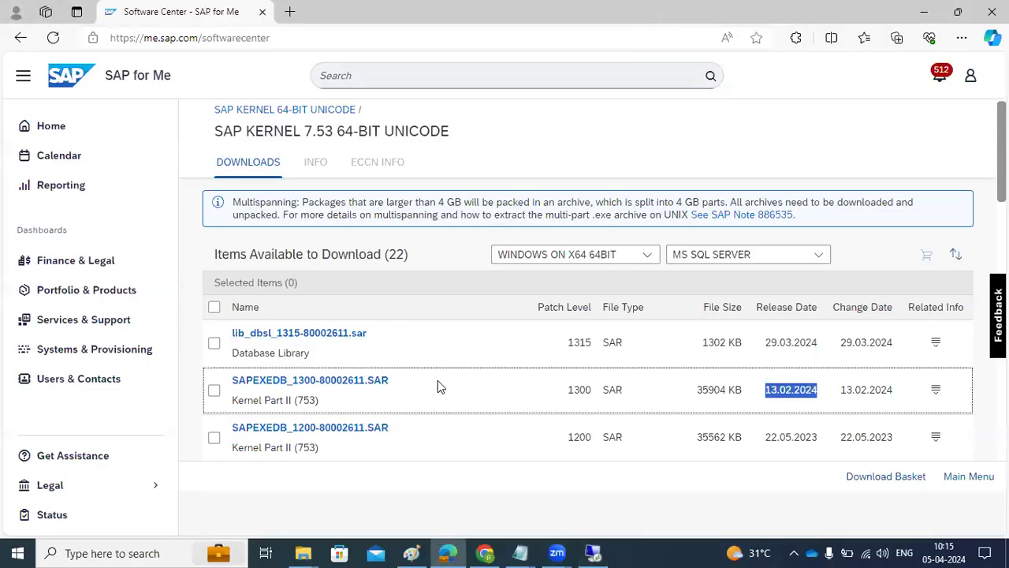
pyautogui.click(316, 381)
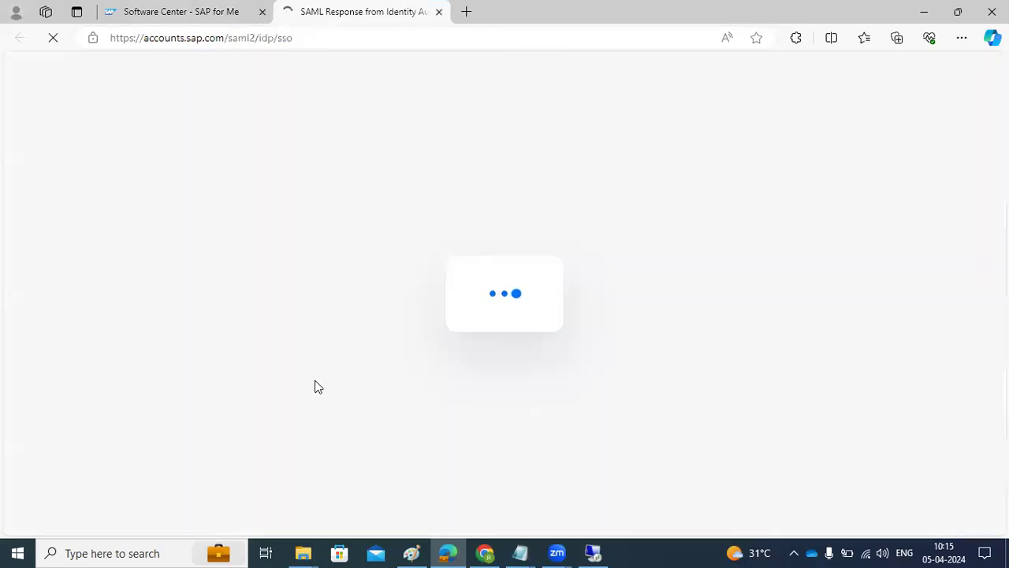
pyautogui.click(198, 13)
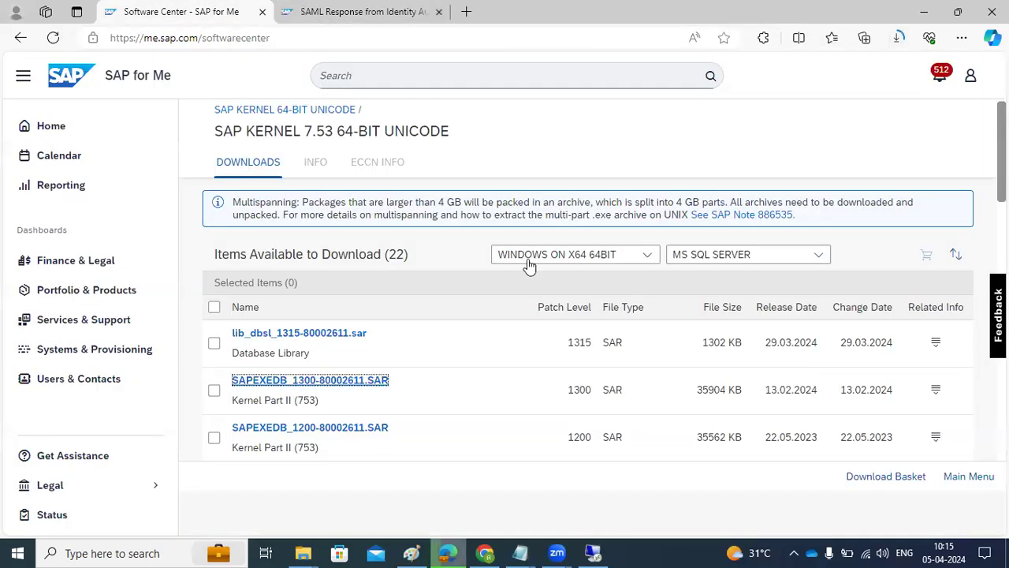
# Filter the list to #DATABASE INDEPENDENT and download SAPEXE_1300-80002612.SAR
pyautogui.click(721, 268)
pyautogui.click(729, 279)
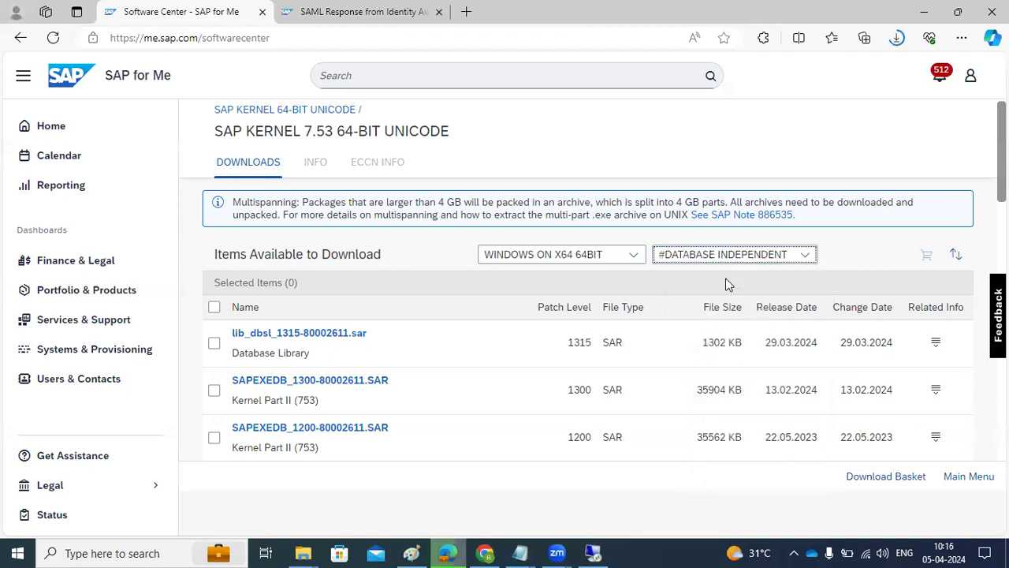
pyautogui.scroll(-4, 325, 418)
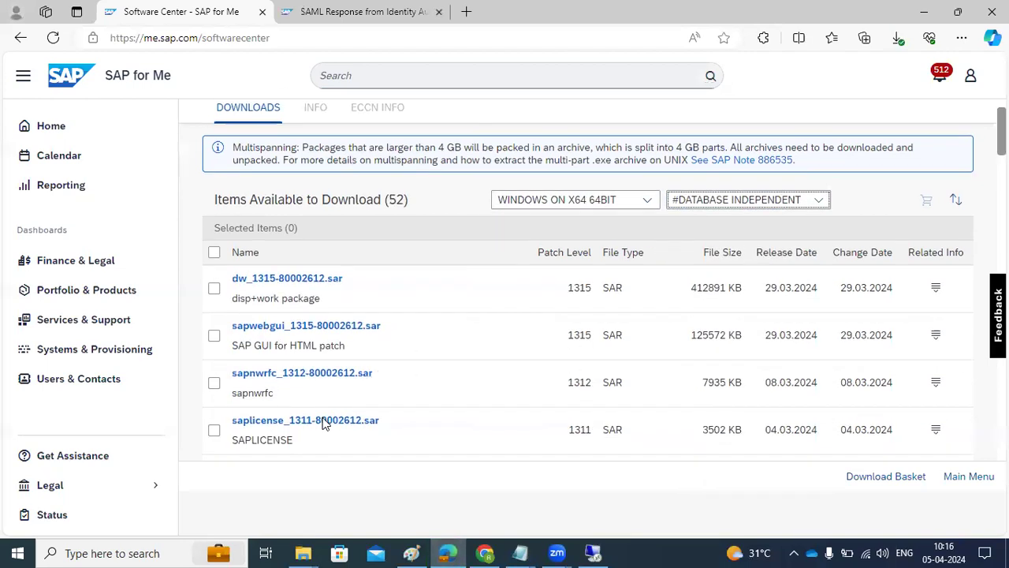
pyautogui.click(285, 352)
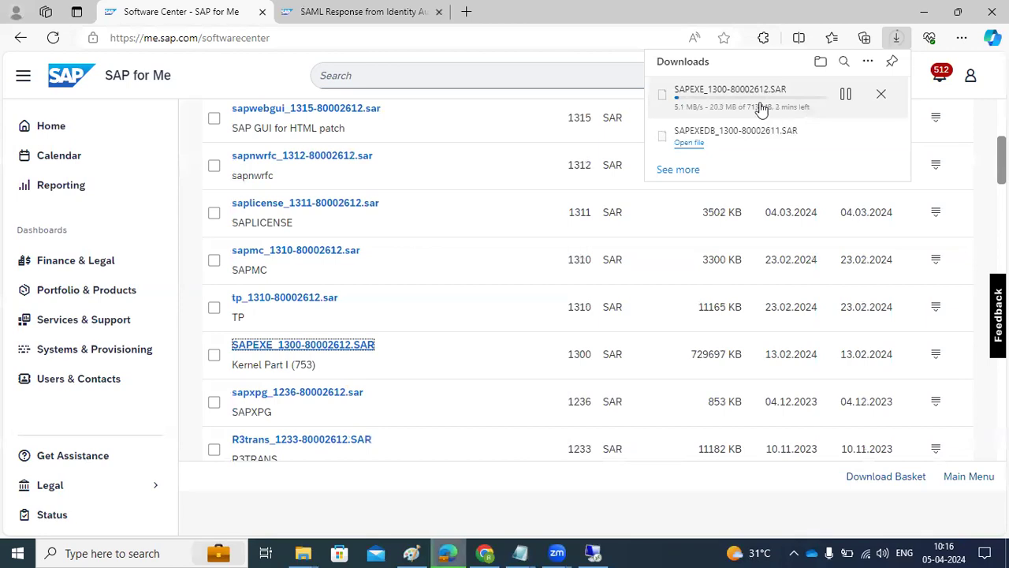
# Exit AS Instances, then log off and close the SAP GUI session on the server
pyautogui.click(590, 552)
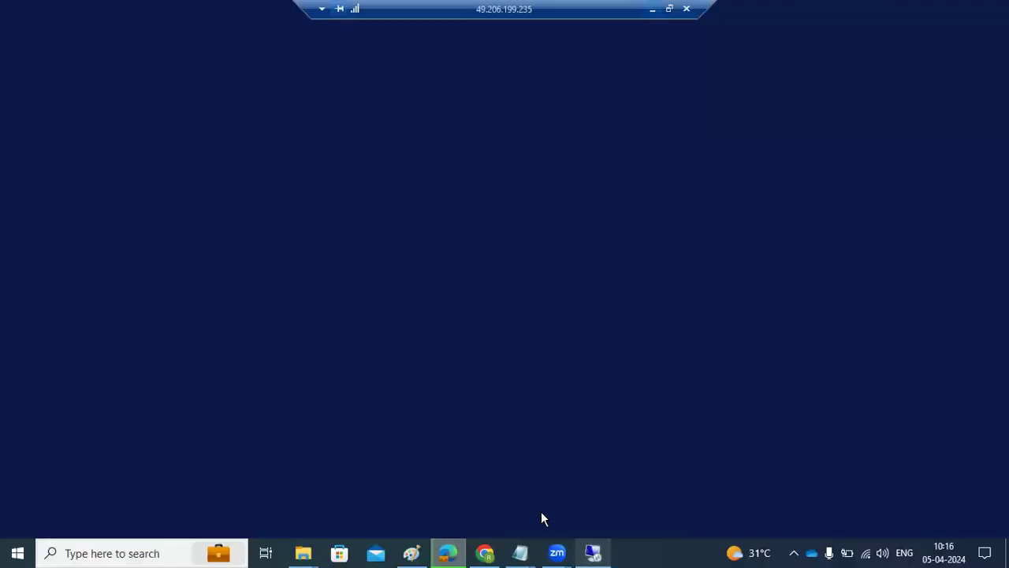
pyautogui.click(983, 77)
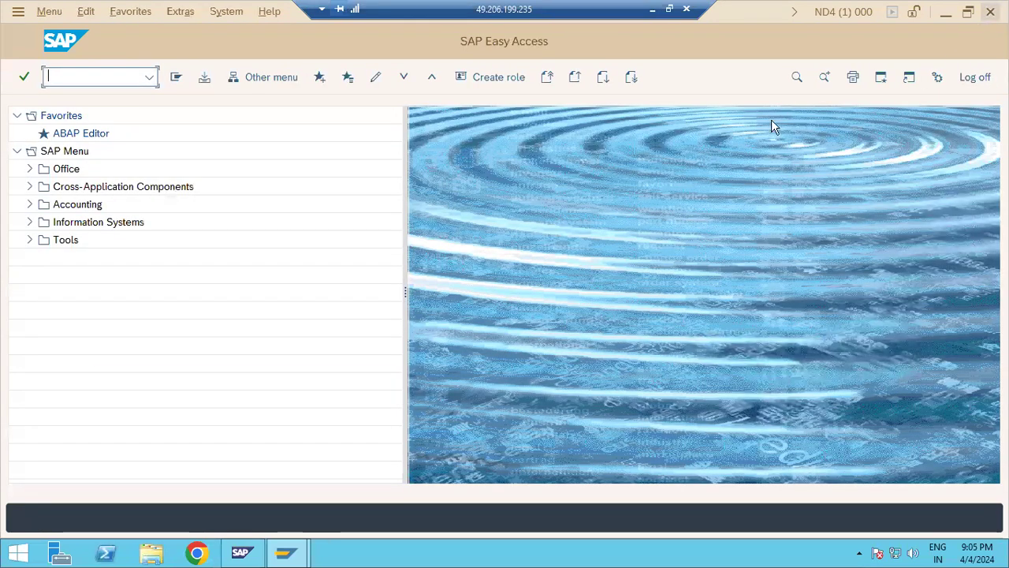
pyautogui.click(190, 332)
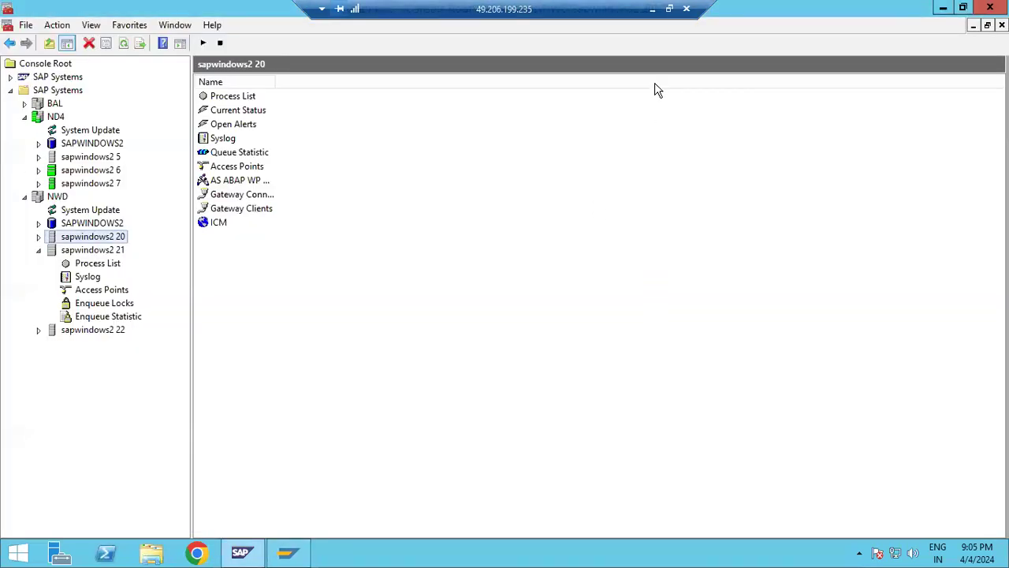
pyautogui.click(653, 9)
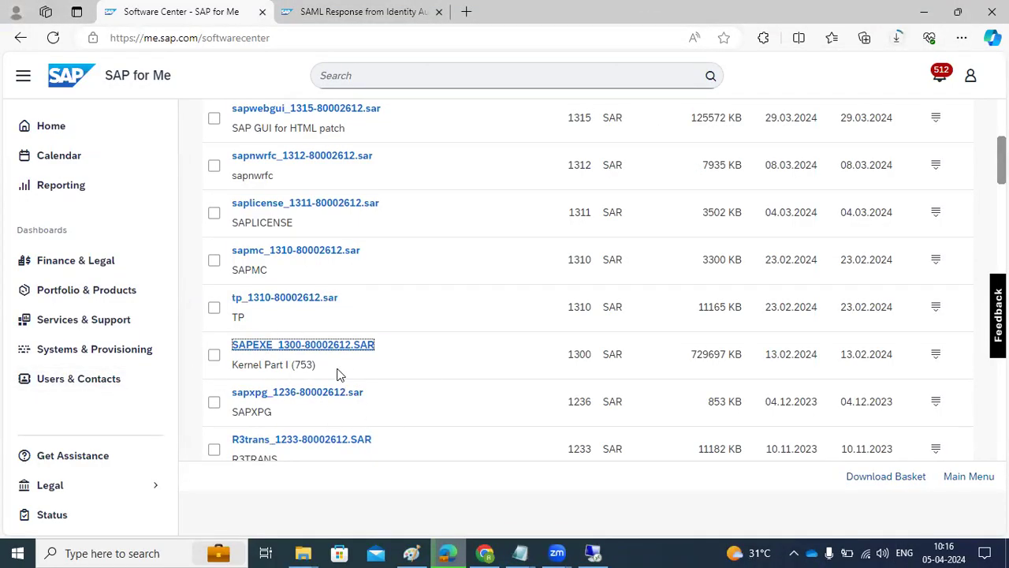
# Review the kernel upgrade step notes in Paint alongside the remote session
pyautogui.scroll(2, 376, 378)
pyautogui.click(409, 551)
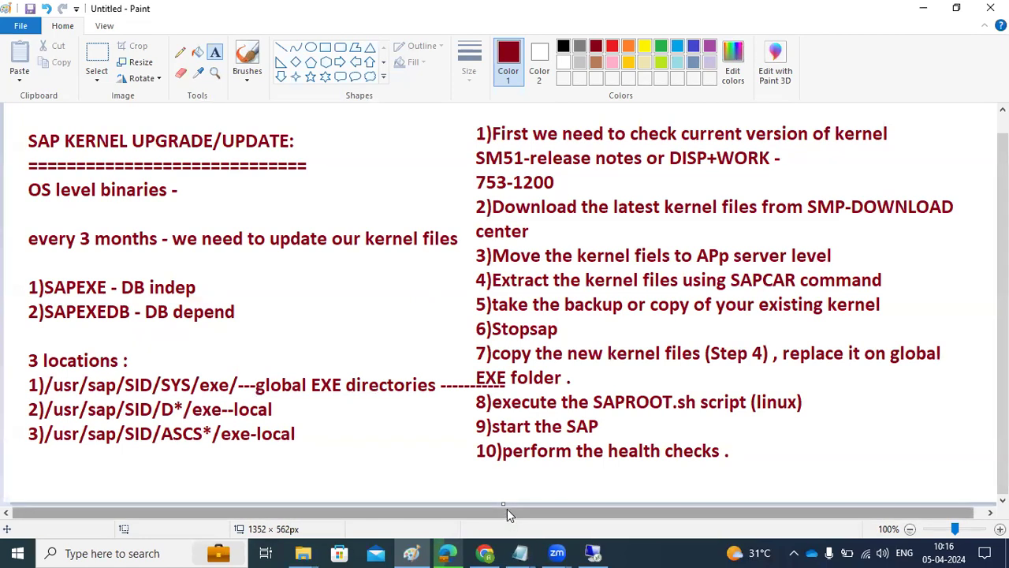
pyautogui.click(593, 552)
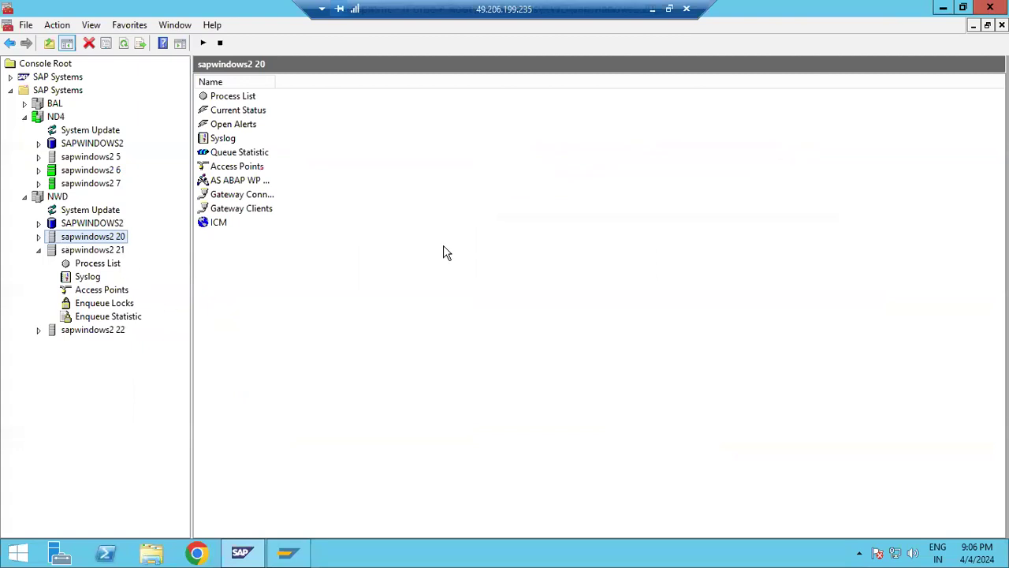
pyautogui.click(650, 9)
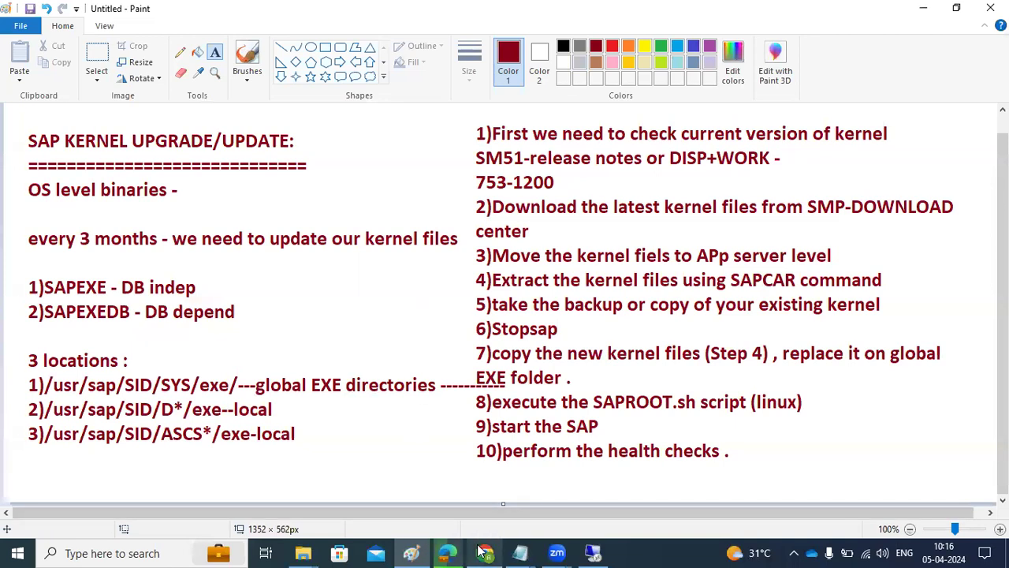
pyautogui.click(447, 552)
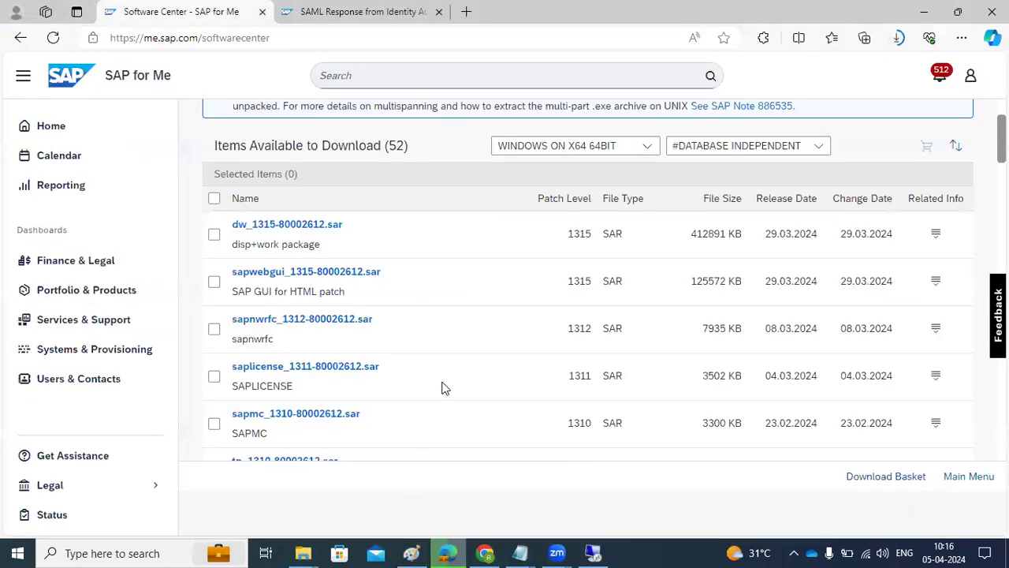
# View the Content Info for SAPEXE_1300-80002612.SAR, showing release 753, patch 1300
pyautogui.scroll(-3, 473, 291)
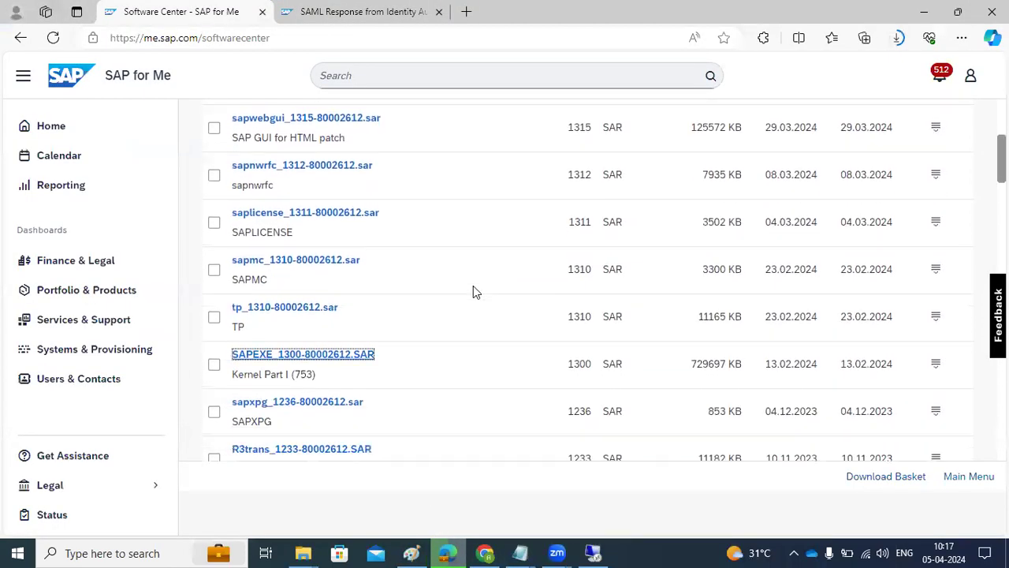
pyautogui.click(935, 365)
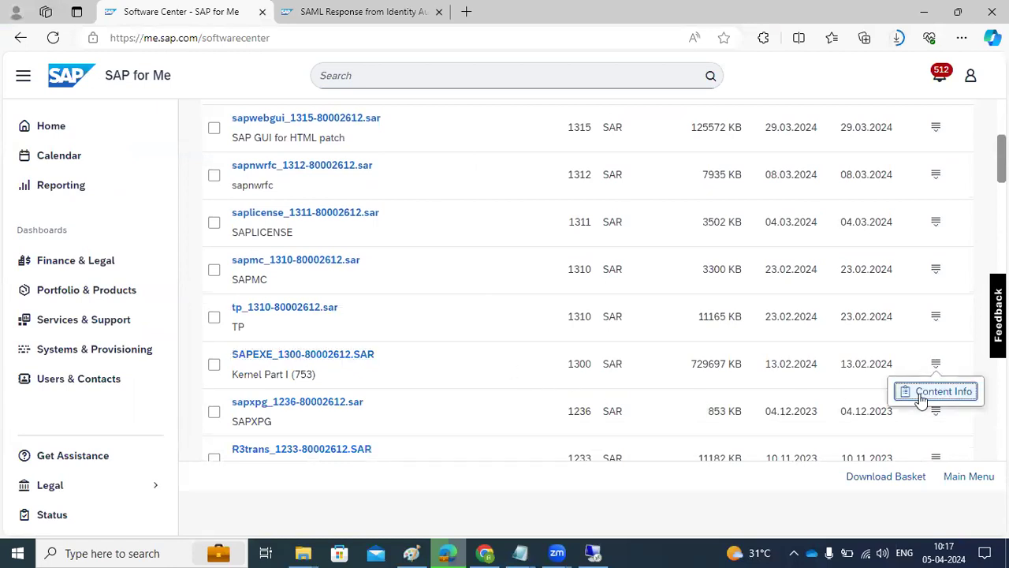
pyautogui.click(921, 394)
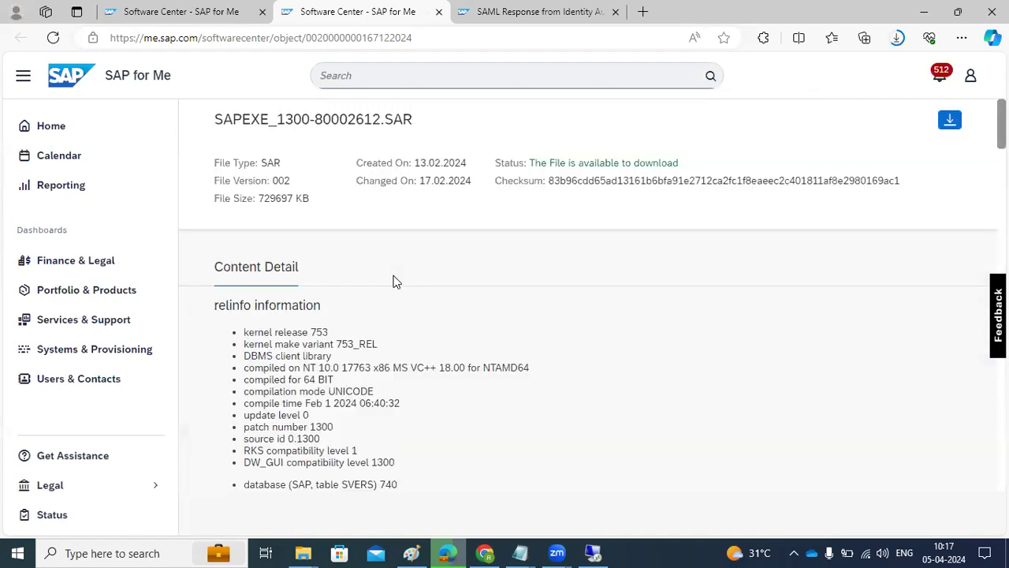
pyautogui.moveTo(284, 332); pyautogui.dragTo(383, 415)
pyautogui.scroll(-2, 375, 420)
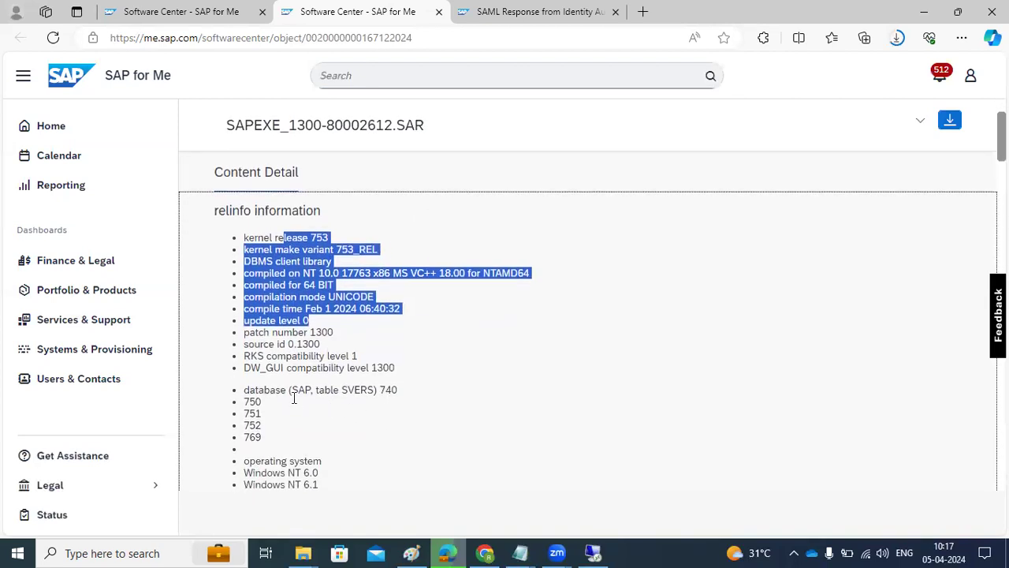
pyautogui.moveTo(284, 394); pyautogui.dragTo(316, 401)
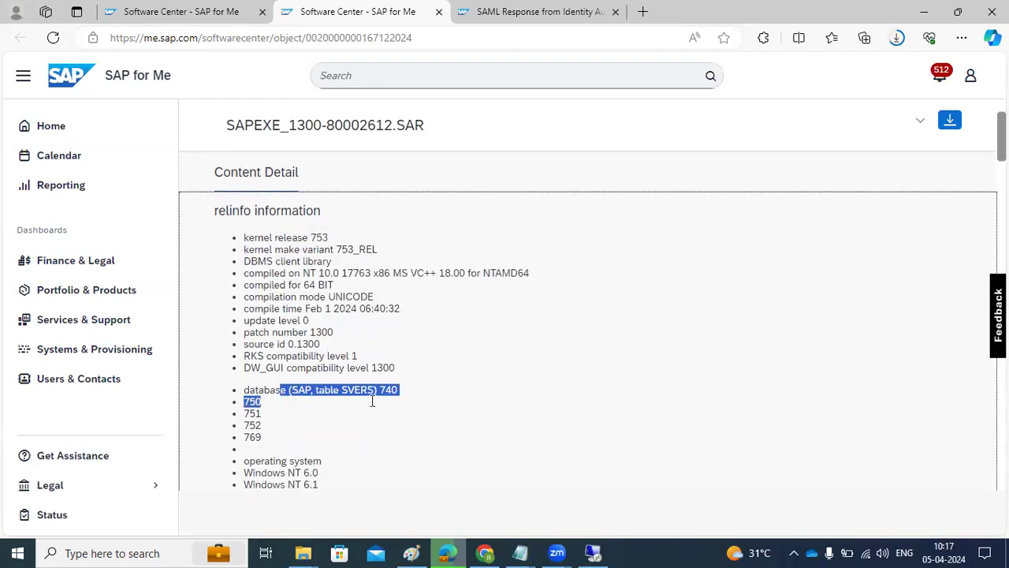
pyautogui.moveTo(399, 398); pyautogui.dragTo(400, 398)
pyautogui.moveTo(262, 441); pyautogui.dragTo(375, 390)
pyautogui.scroll(-1, 328, 399)
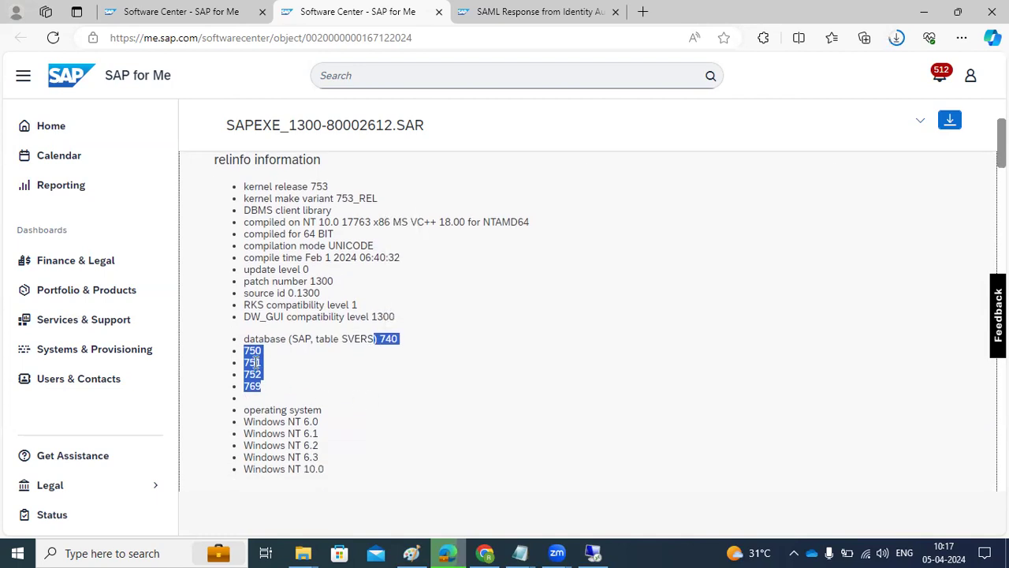
pyautogui.click(387, 344)
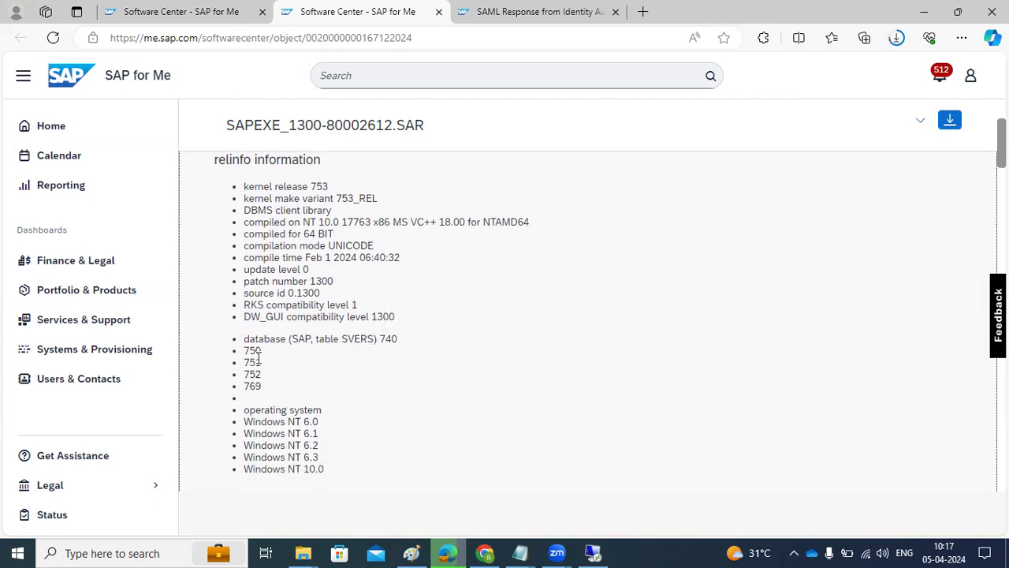
pyautogui.doubleClick(246, 354)
pyautogui.click(256, 361)
pyautogui.scroll(3, 252, 362)
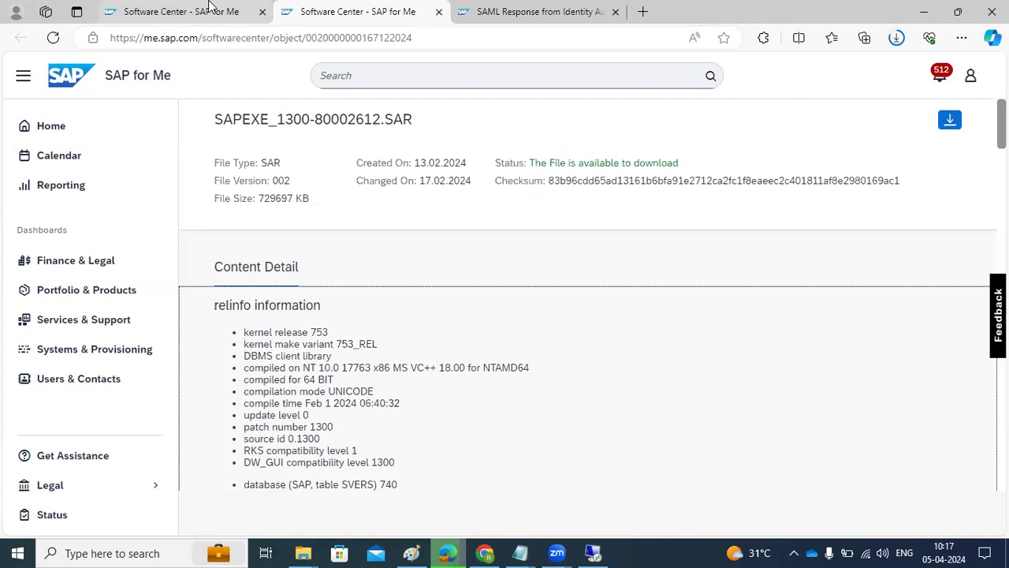
pyautogui.click(201, 9)
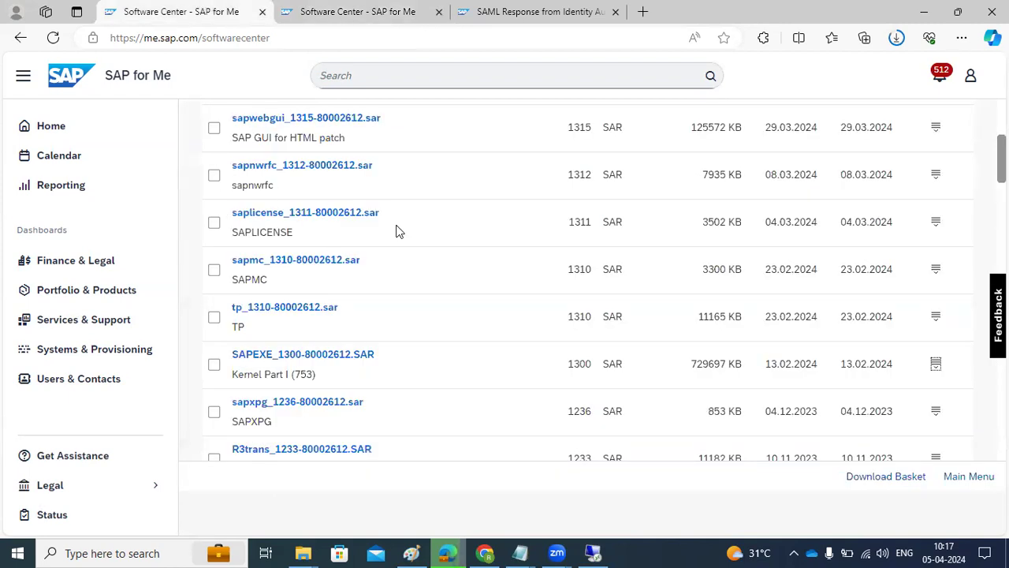
pyautogui.click(368, 6)
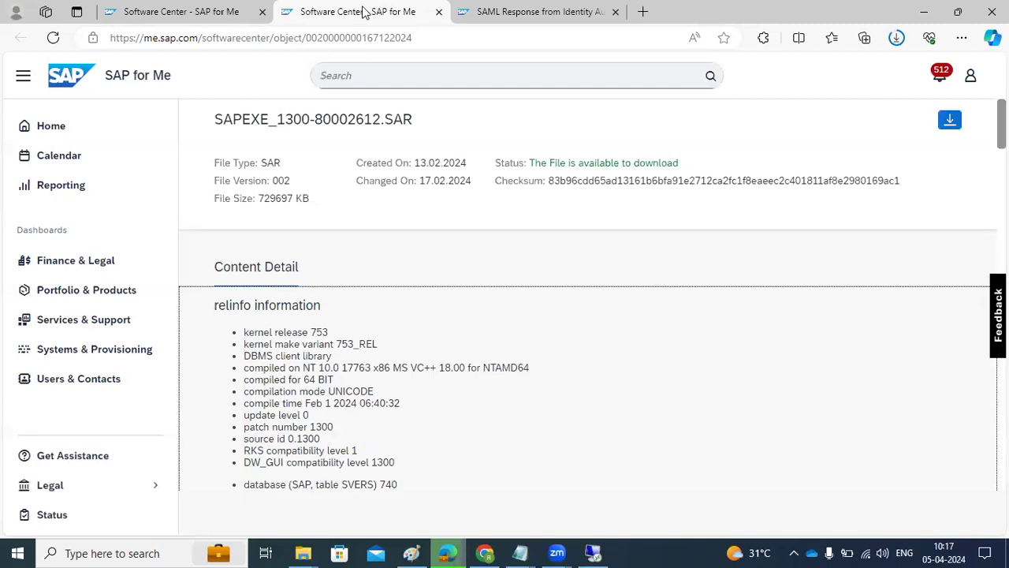
pyautogui.rightClick(447, 552)
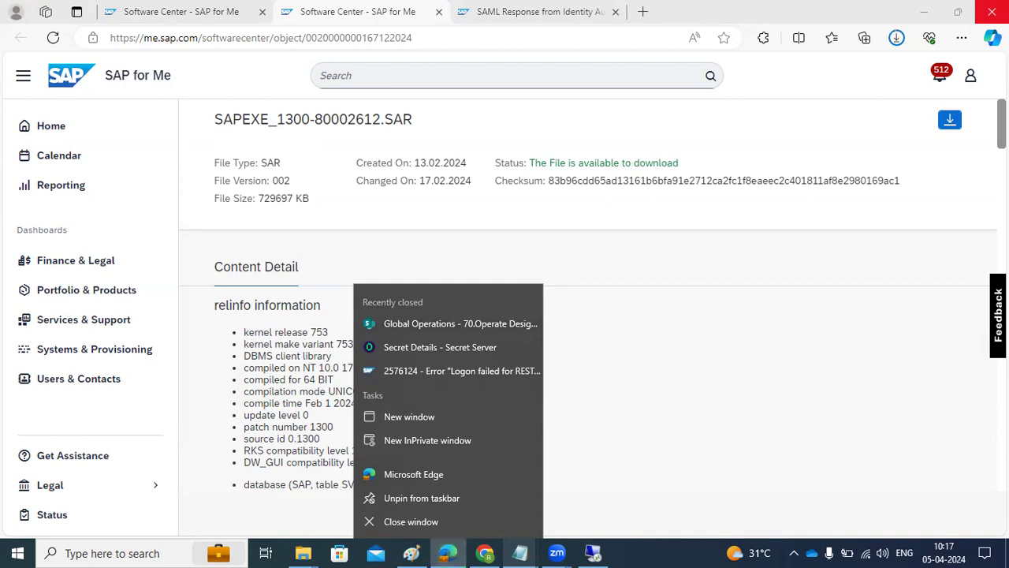
pyautogui.click(820, 356)
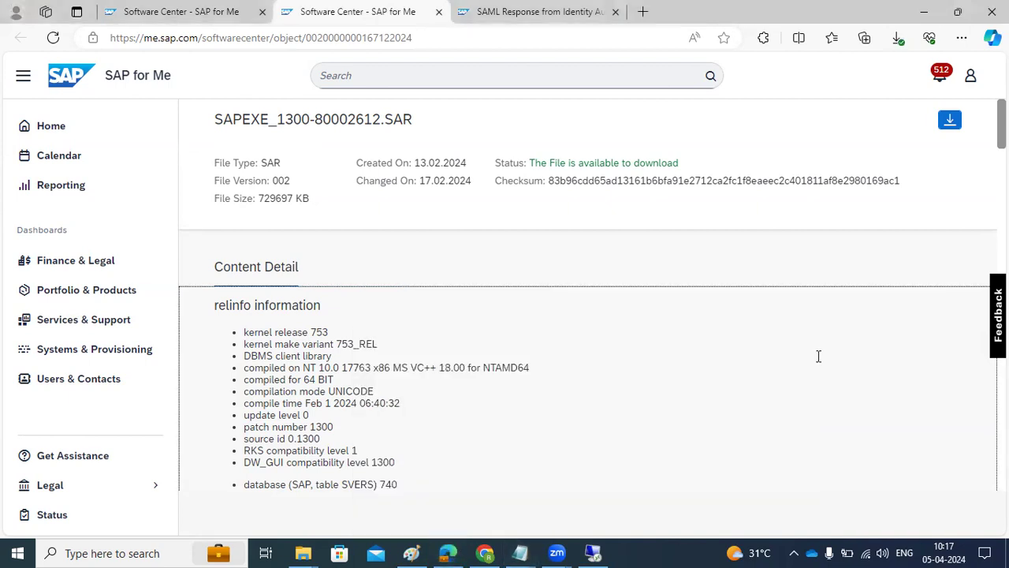
pyautogui.scroll(-2, 384, 318)
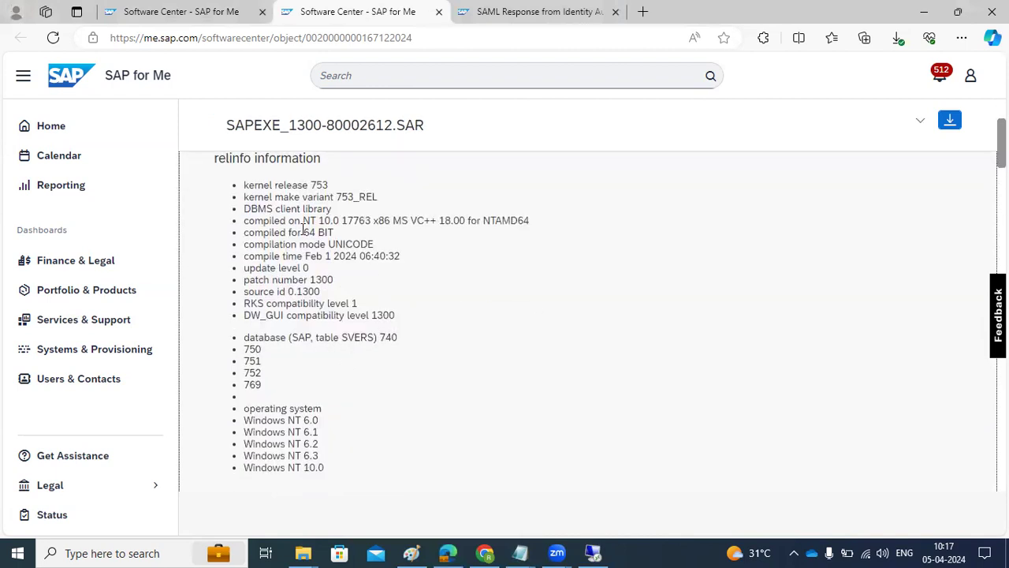
pyautogui.scroll(1, 292, 229)
pyautogui.moveTo(231, 203); pyautogui.dragTo(303, 210)
pyautogui.scroll(-5, 260, 268)
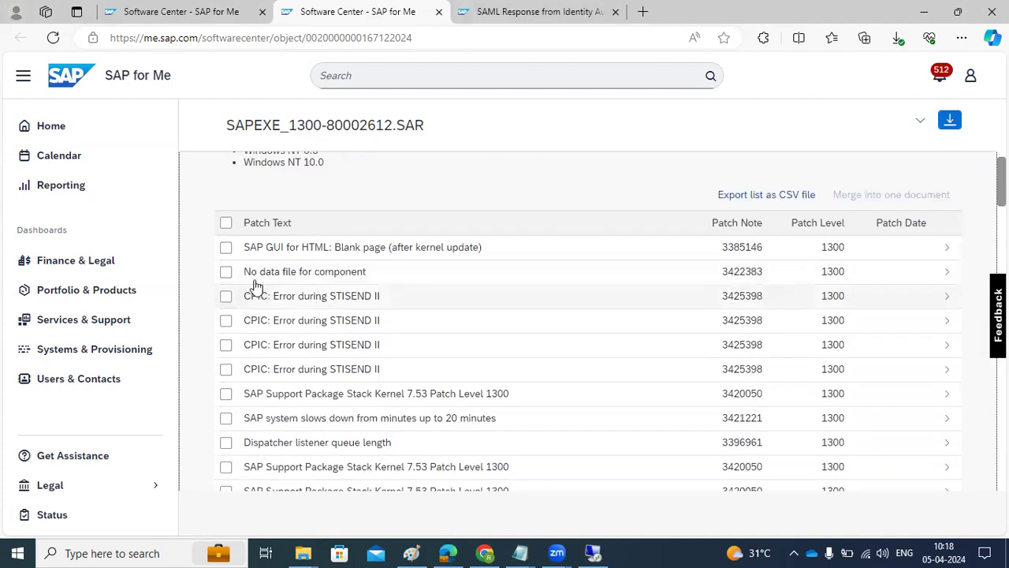
# Mark the first patch notes, including CPIC STISEND error, 7.53 Patch Level 1300 and system slowdown
pyautogui.moveTo(236, 249); pyautogui.dragTo(360, 329)
pyautogui.click(396, 248)
pyautogui.scroll(-1, 315, 291)
pyautogui.scroll(-3, 364, 339)
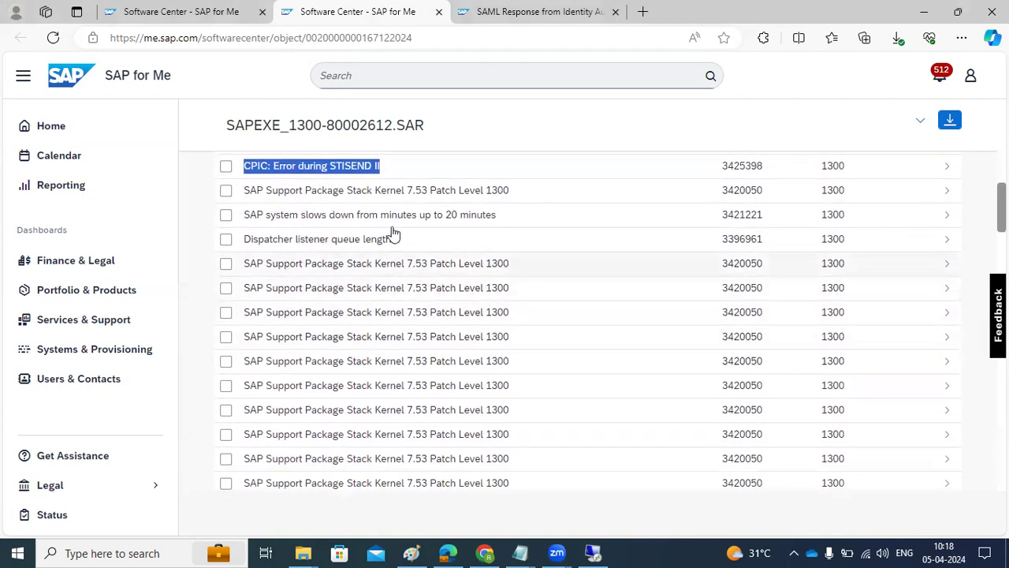
pyautogui.moveTo(405, 192); pyautogui.dragTo(506, 195)
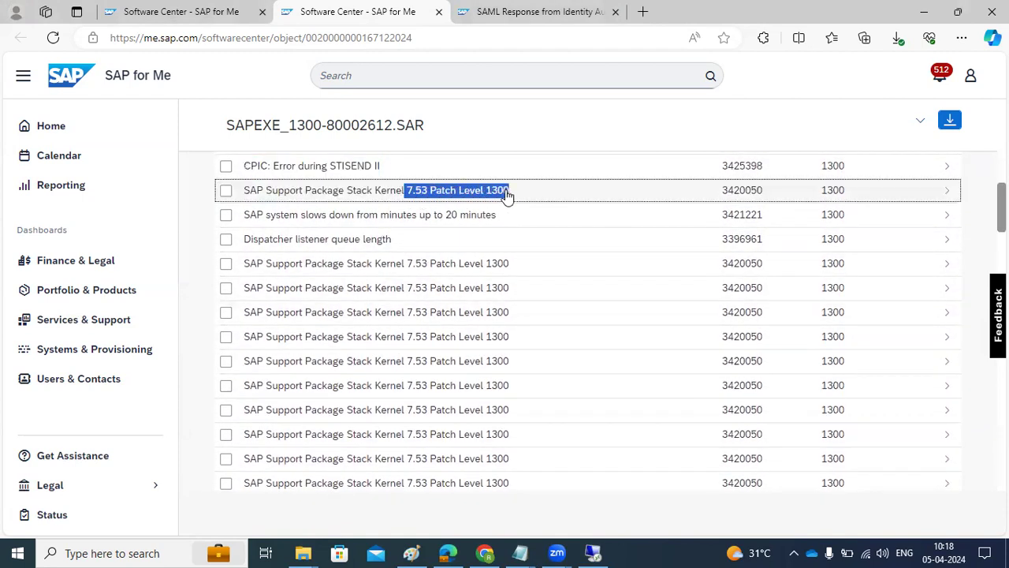
pyautogui.moveTo(245, 214); pyautogui.dragTo(487, 223)
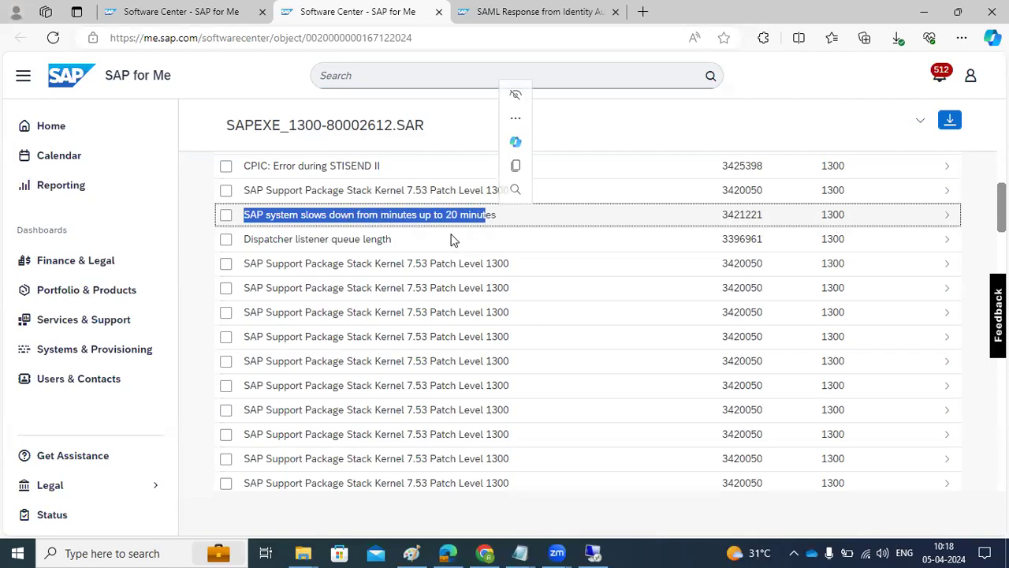
# Scroll through the remaining level 1300 patch notes, marking several, then return to the page top
pyautogui.scroll(-5, 454, 239)
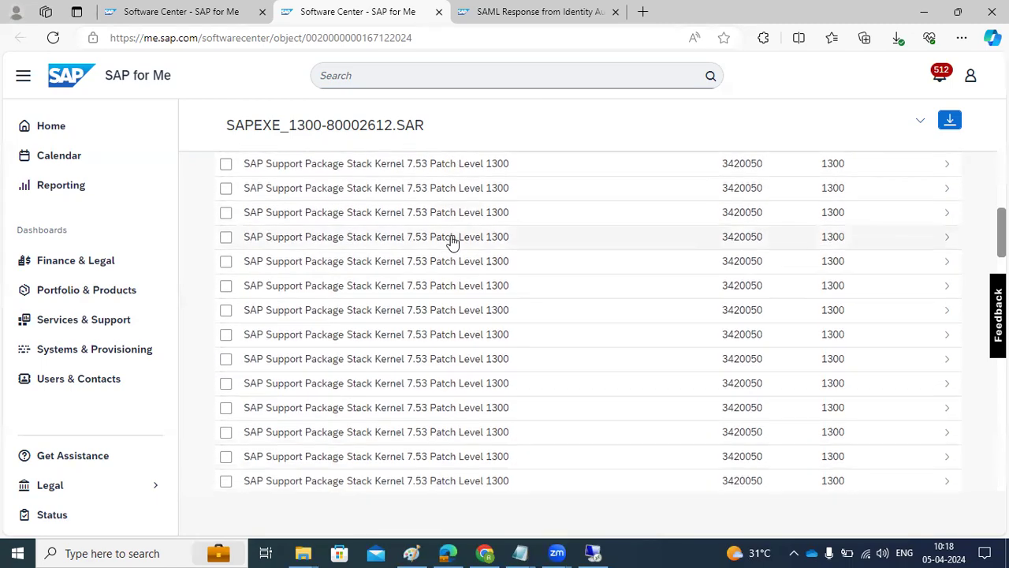
pyautogui.scroll(-10, 453, 247)
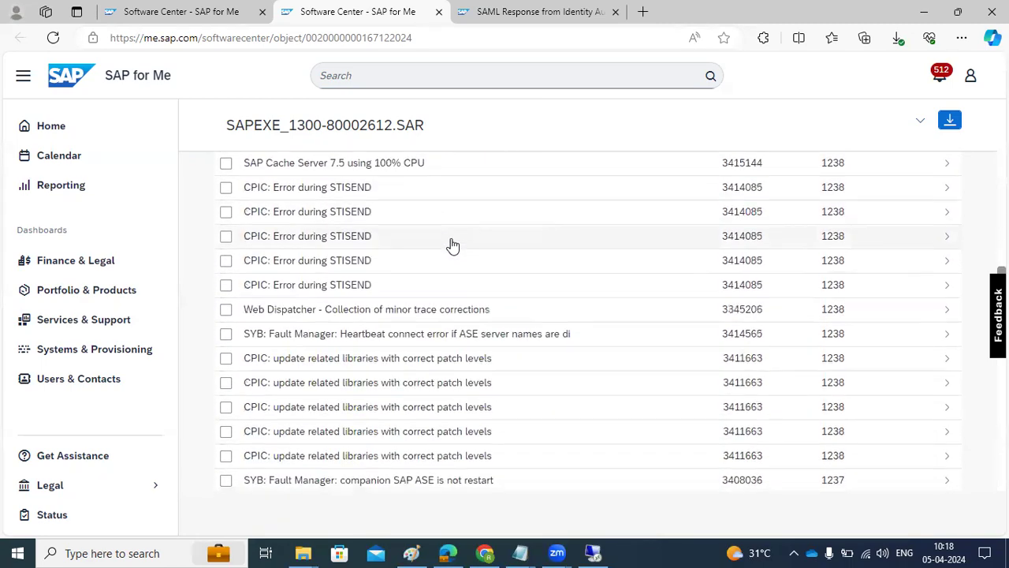
pyautogui.scroll(-10, 354, 228)
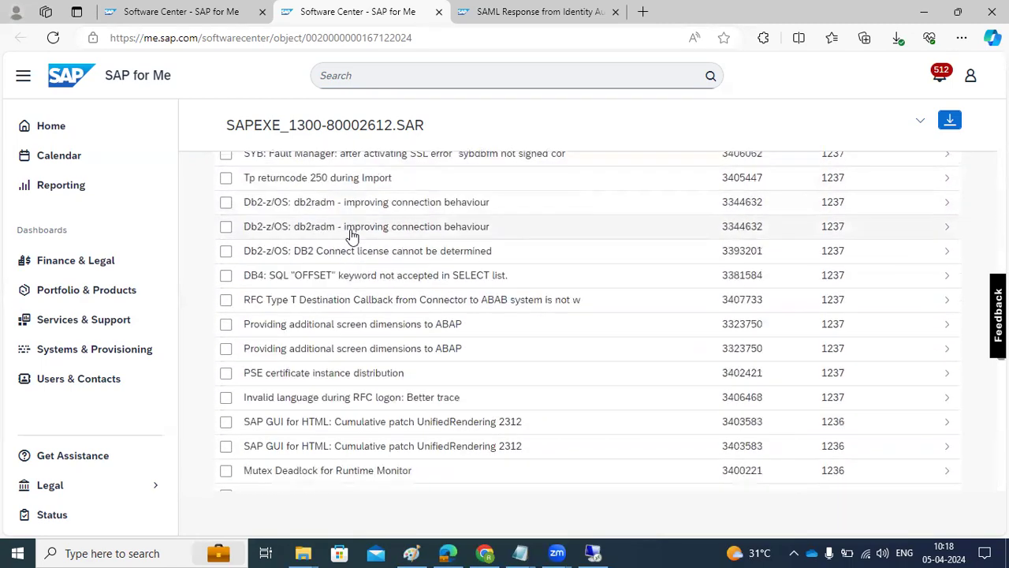
pyautogui.scroll(-6, 353, 233)
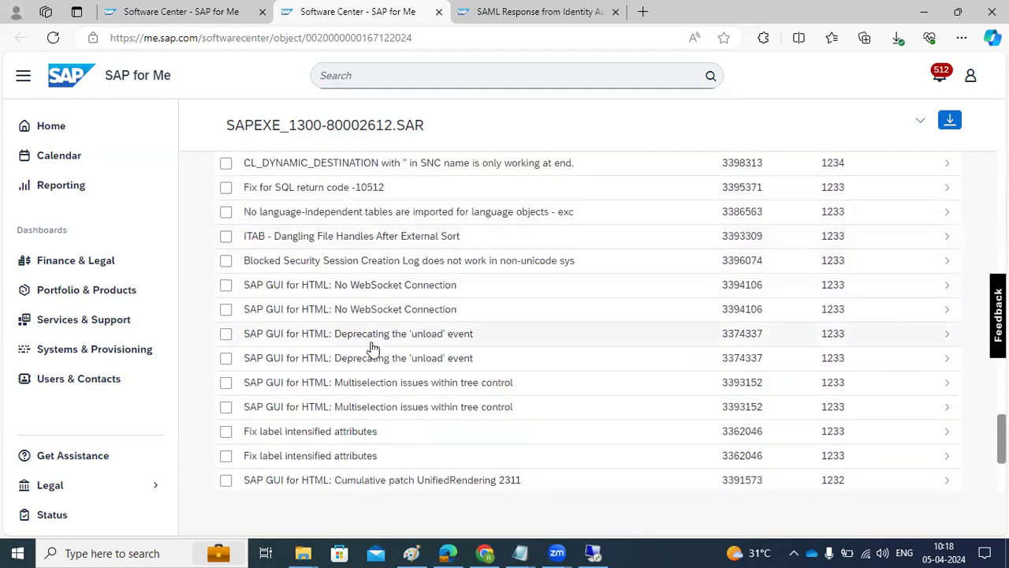
pyautogui.scroll(20, 347, 410)
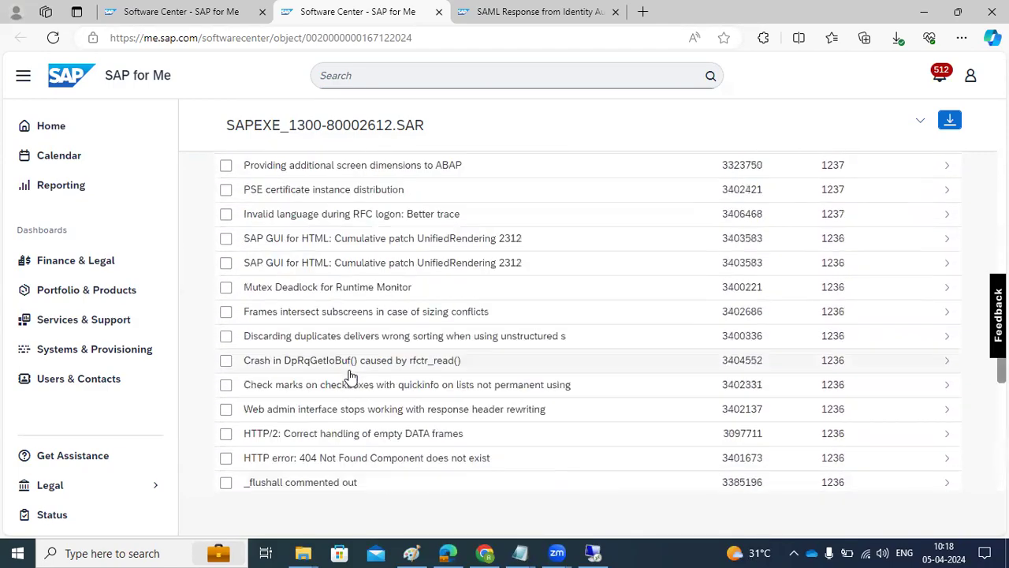
pyautogui.scroll(15, 359, 355)
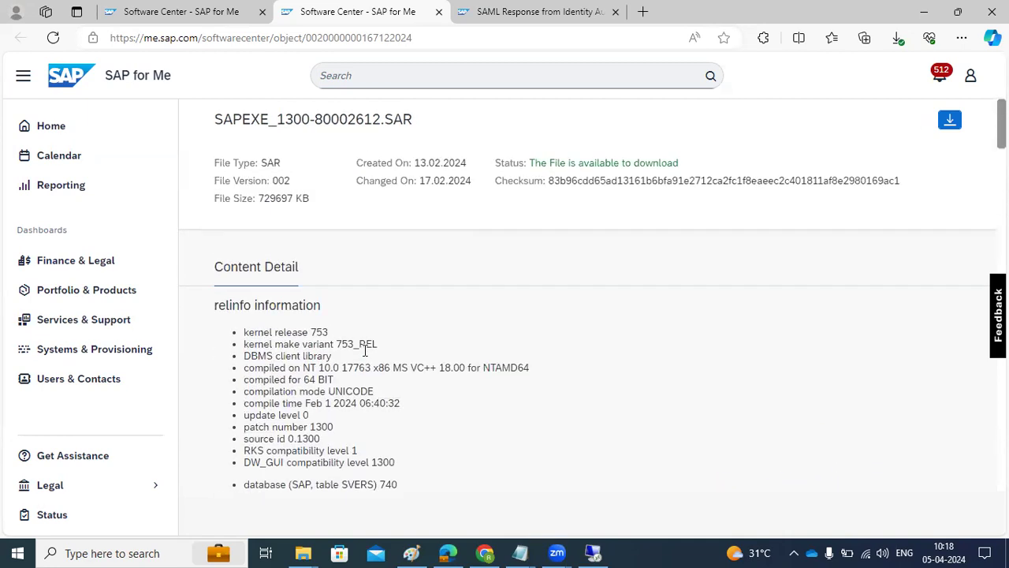
pyautogui.scroll(-2, 364, 349)
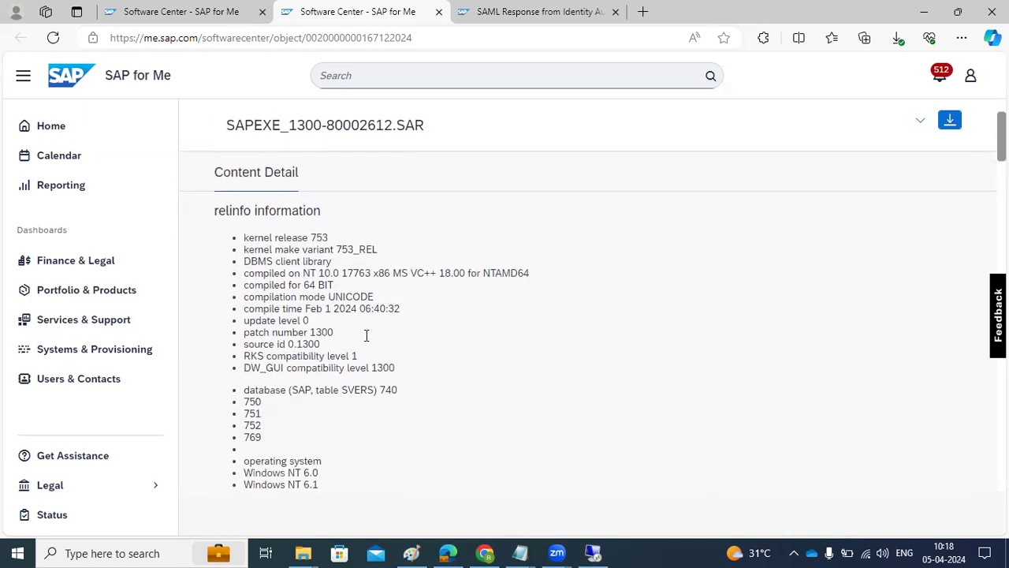
pyautogui.scroll(-1, 366, 336)
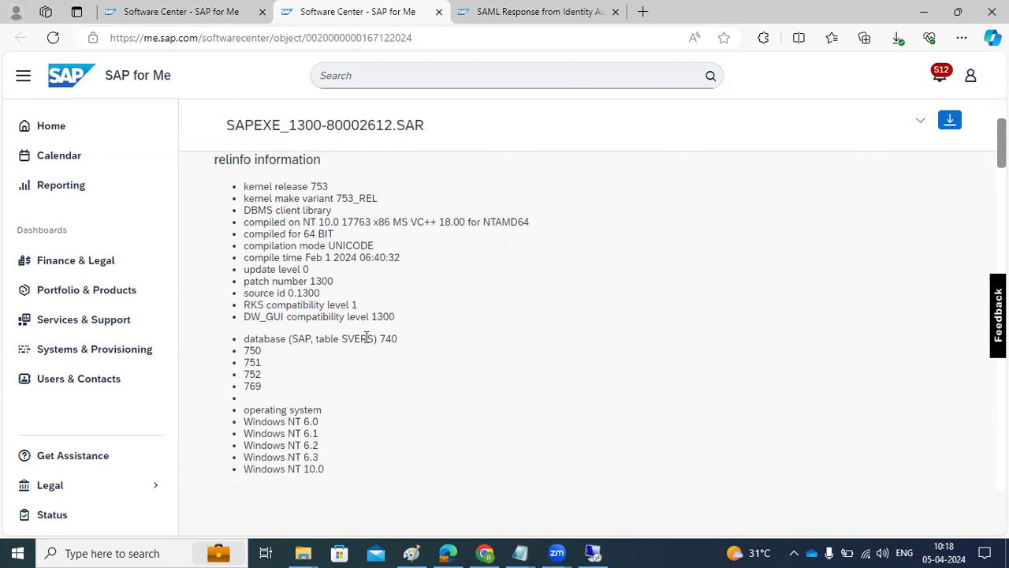
pyautogui.scroll(-5, 575, 383)
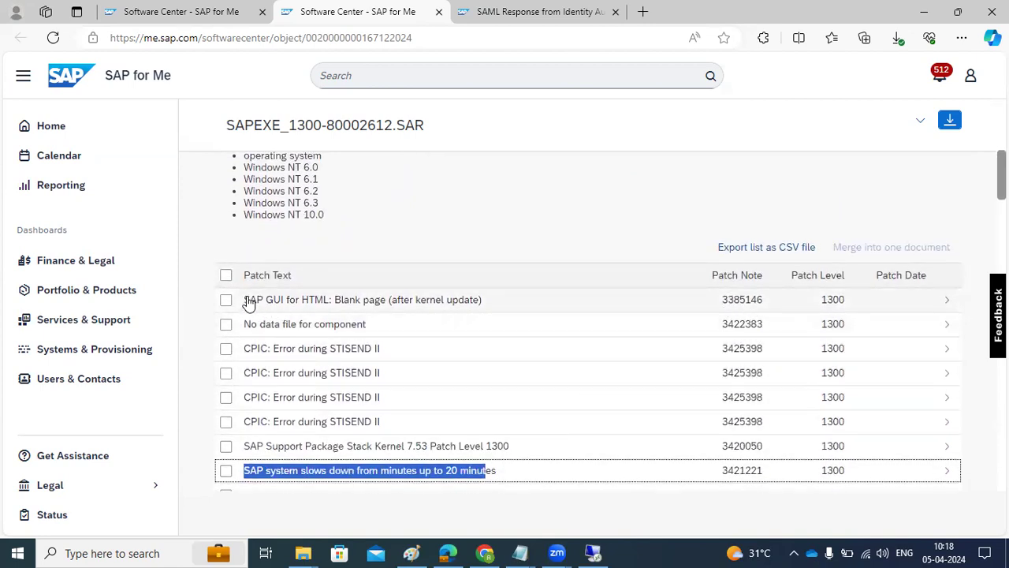
pyautogui.moveTo(245, 302); pyautogui.dragTo(379, 449)
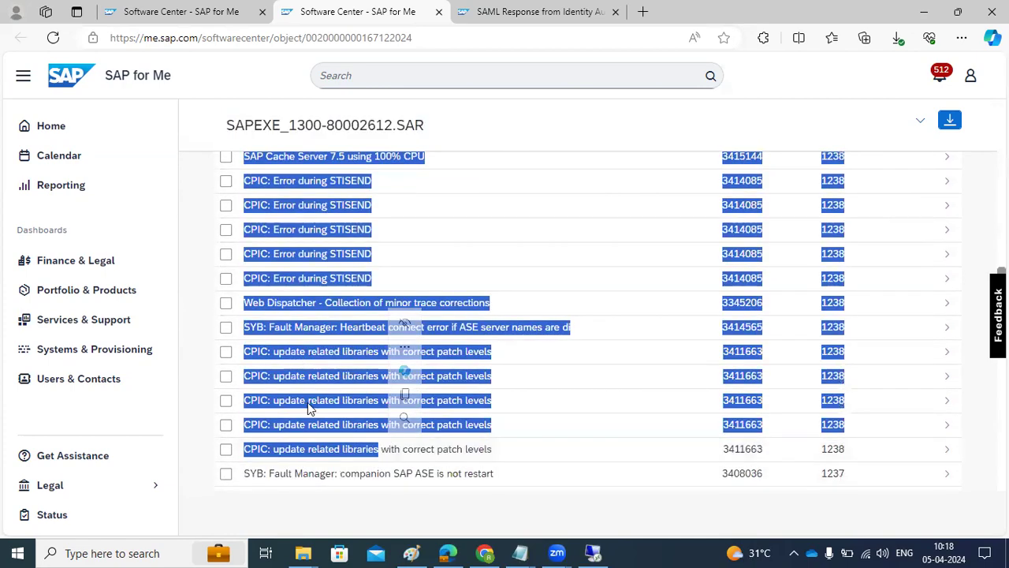
pyautogui.scroll(5, 293, 321)
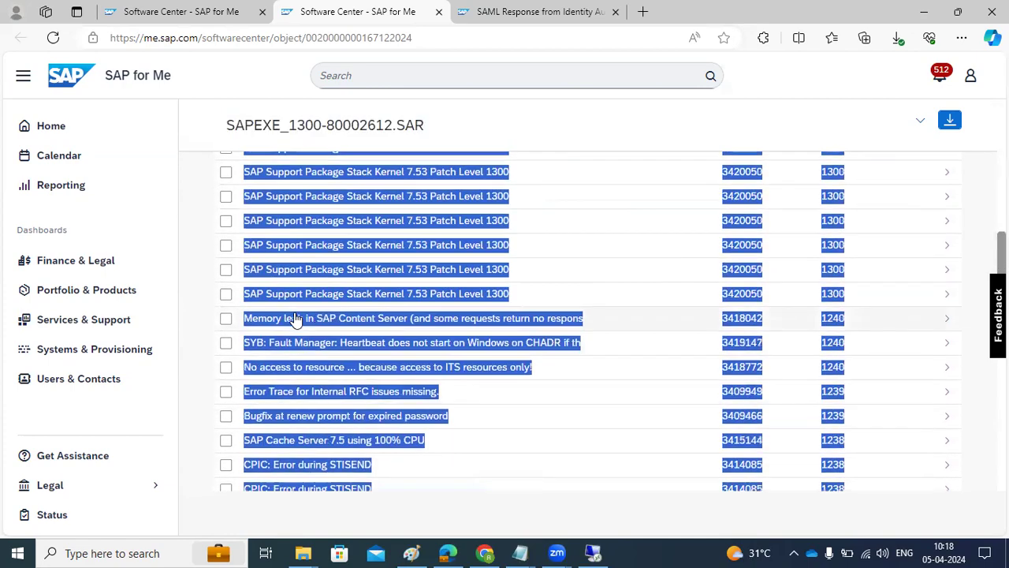
pyautogui.scroll(10, 297, 315)
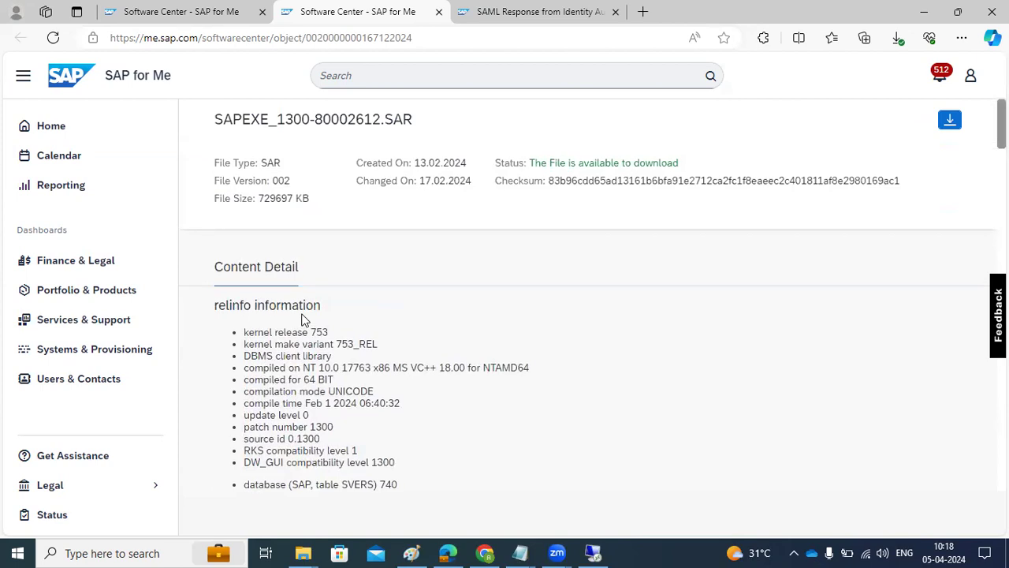
pyautogui.click(592, 553)
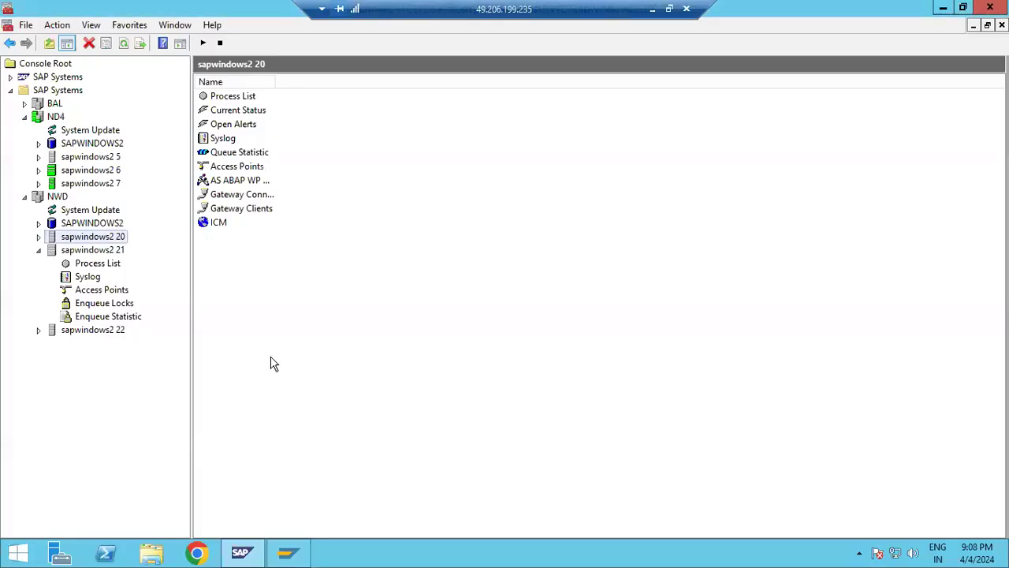
# Select SAPEXE_1300-80002612.SAR and SAPEXEDB_1300-80002611.SAR in the local Downloads folder
pyautogui.click(652, 9)
pyautogui.click(302, 553)
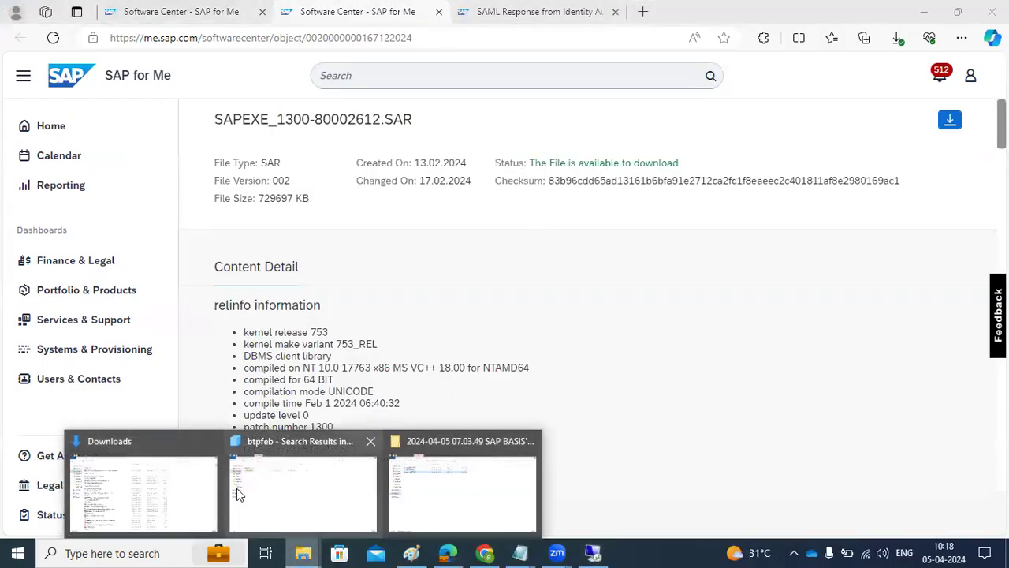
pyautogui.click(453, 489)
pyautogui.click(57, 117)
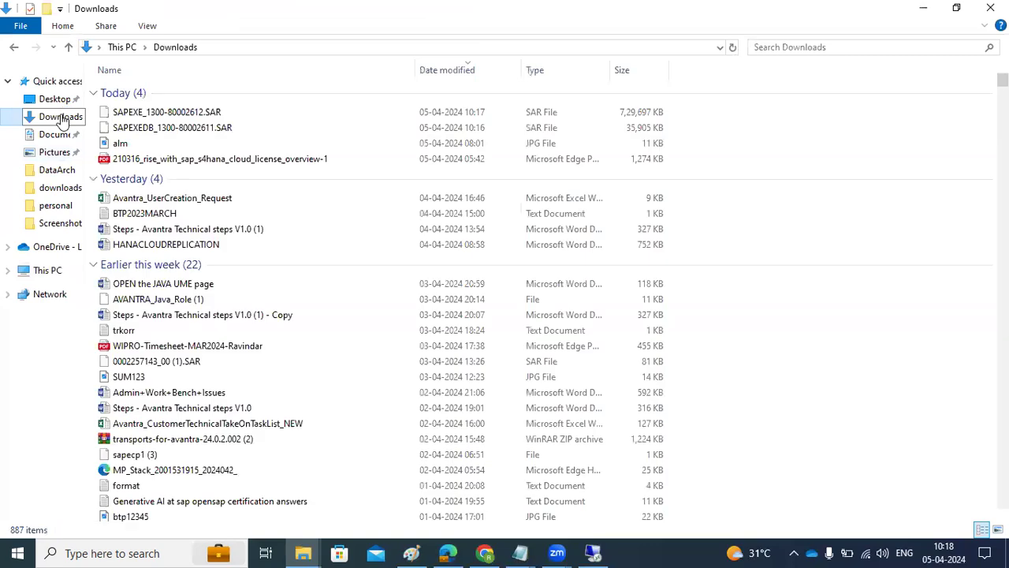
pyautogui.click(162, 114)
pyautogui.keyDown('shift'); pyautogui.click(166, 127); pyautogui.keyUp('shift')
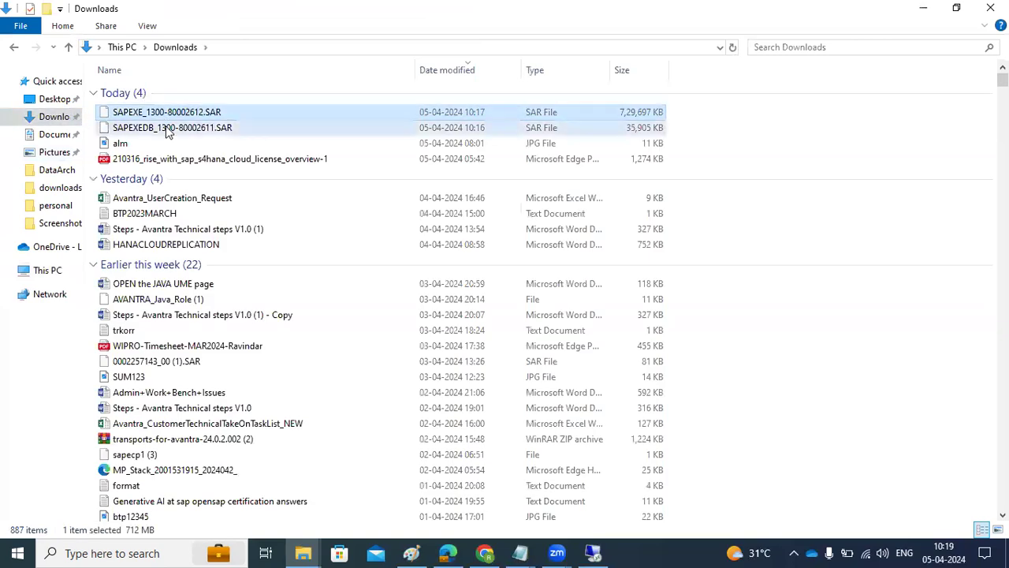
pyautogui.click(593, 553)
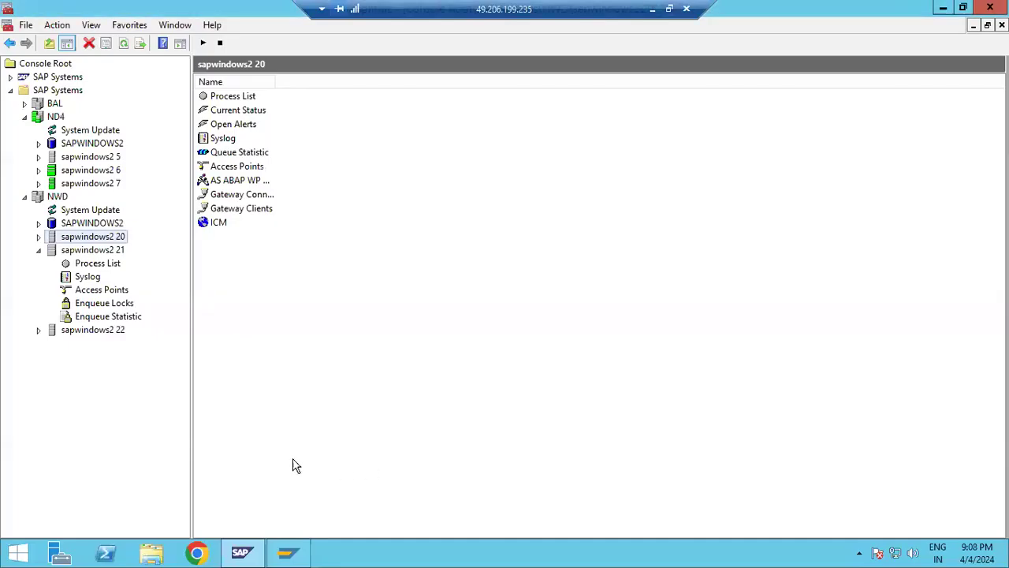
# Create a new folder kernel_753-1300 on the SAP1 (F:) drive and open it
pyautogui.click(167, 556)
pyautogui.click(741, 209)
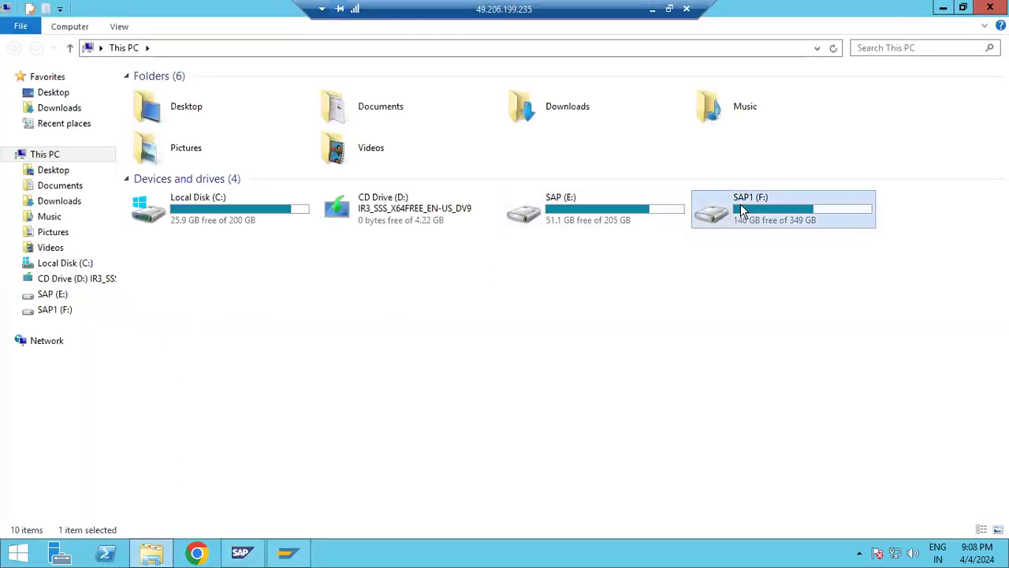
pyautogui.doubleClick(741, 209)
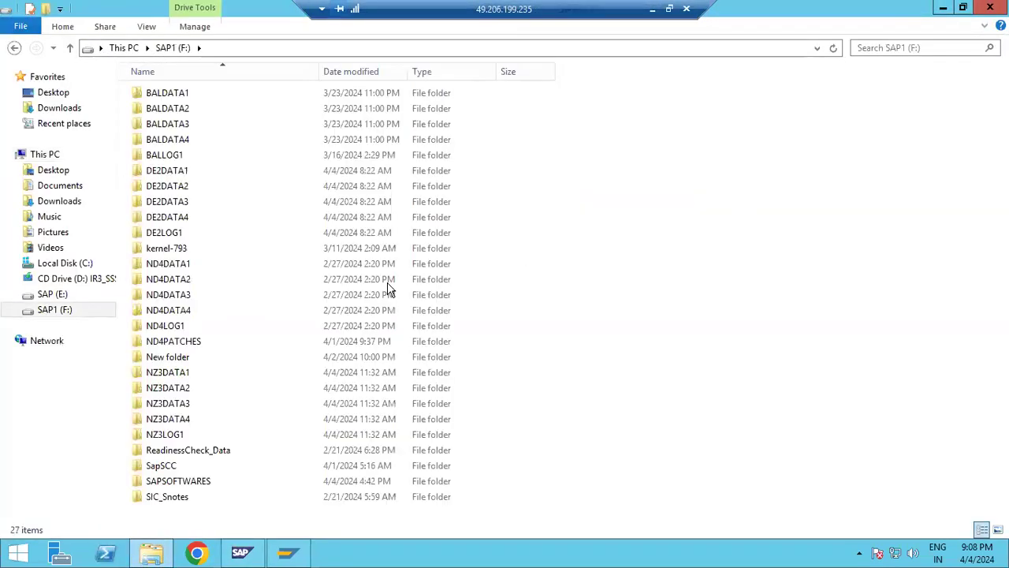
pyautogui.rightClick(610, 249)
pyautogui.moveTo(690, 420)
pyautogui.click(802, 420)
pyautogui.write('kernel_753-1300')
pyautogui.press('Return')
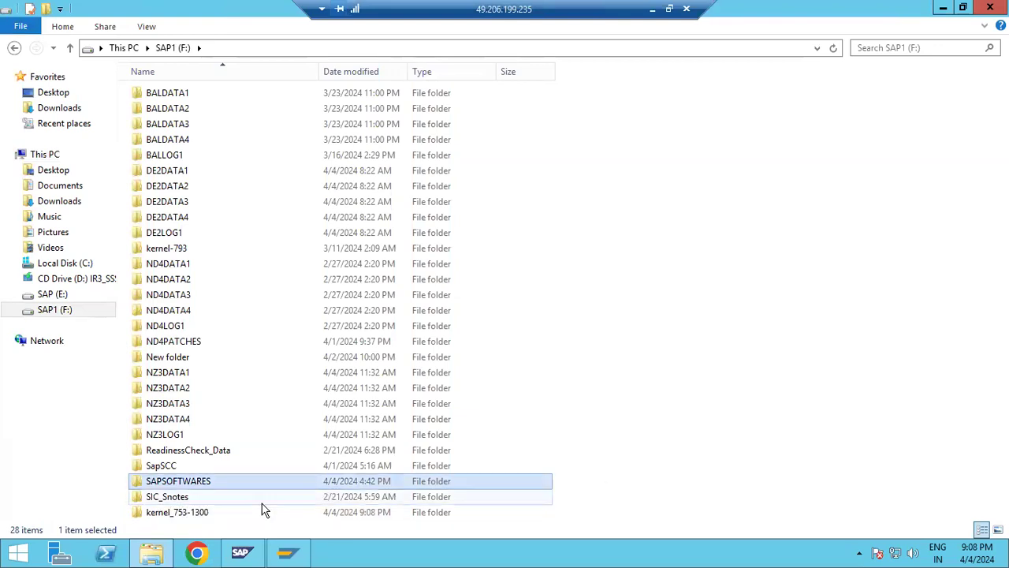
pyautogui.doubleClick(198, 515)
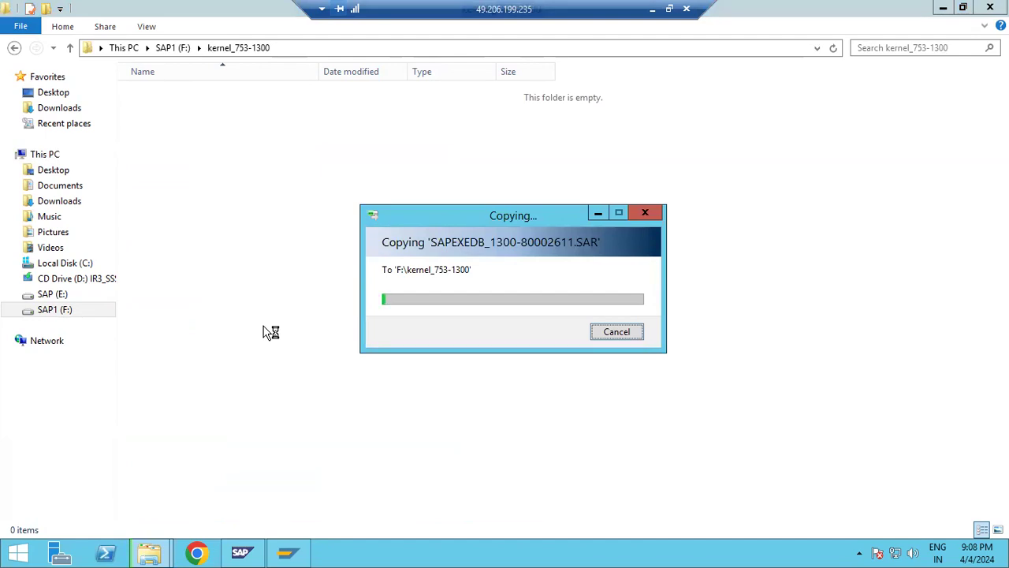
# Stop all ND4 instances in the SAP Management Console, then minimize the remote session
pyautogui.click(243, 554)
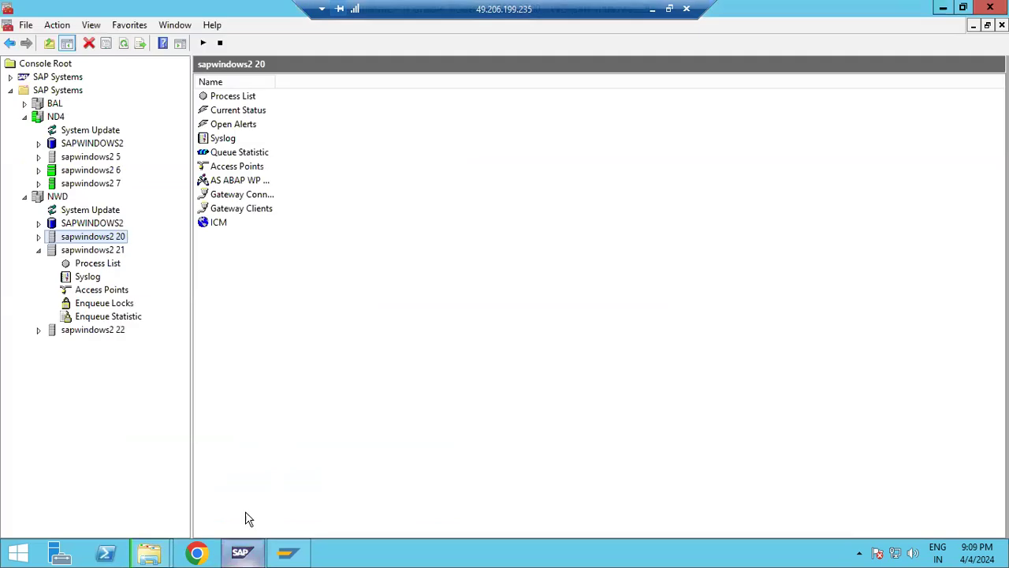
pyautogui.rightClick(49, 122)
pyautogui.click(79, 145)
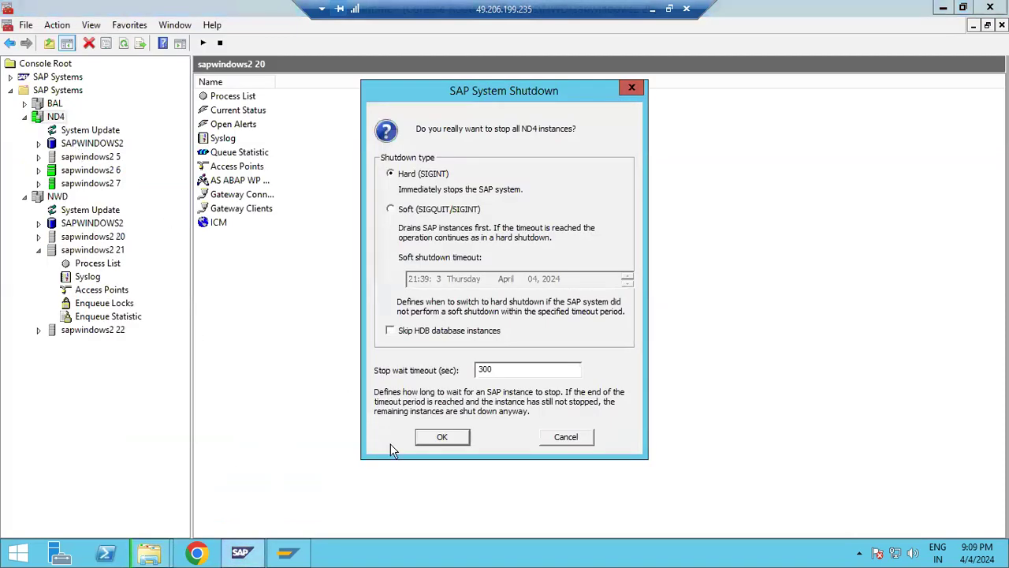
pyautogui.click(442, 439)
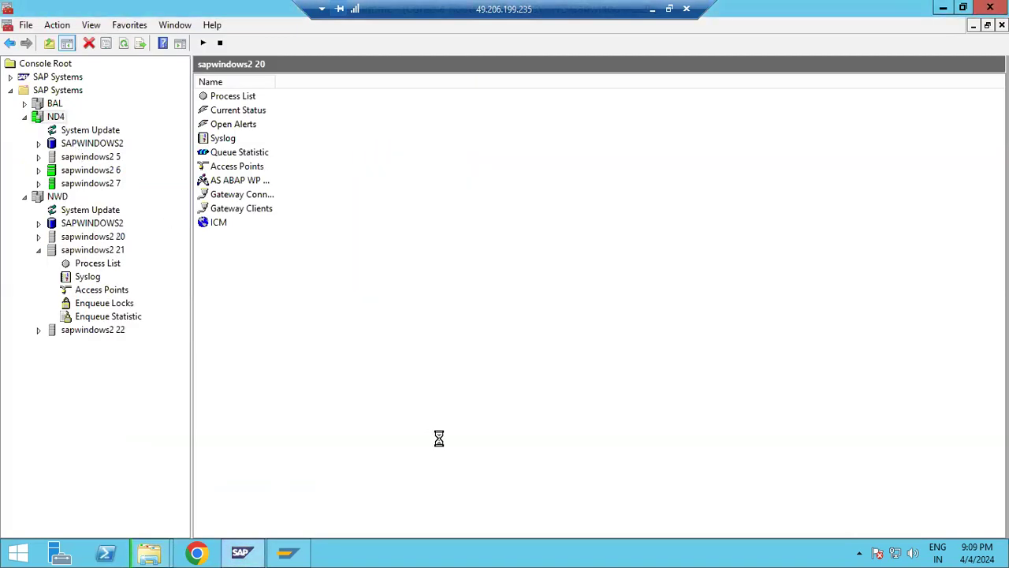
pyautogui.click(652, 10)
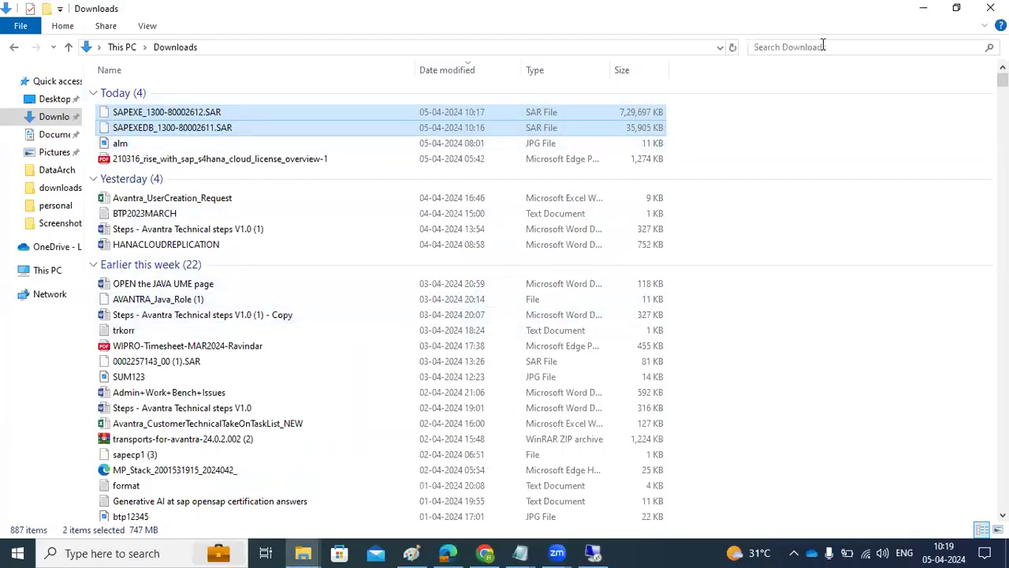
# Check the server's kernel SAR copy progress, then bring up the local Paint upgrade notes
pyautogui.click(921, 8)
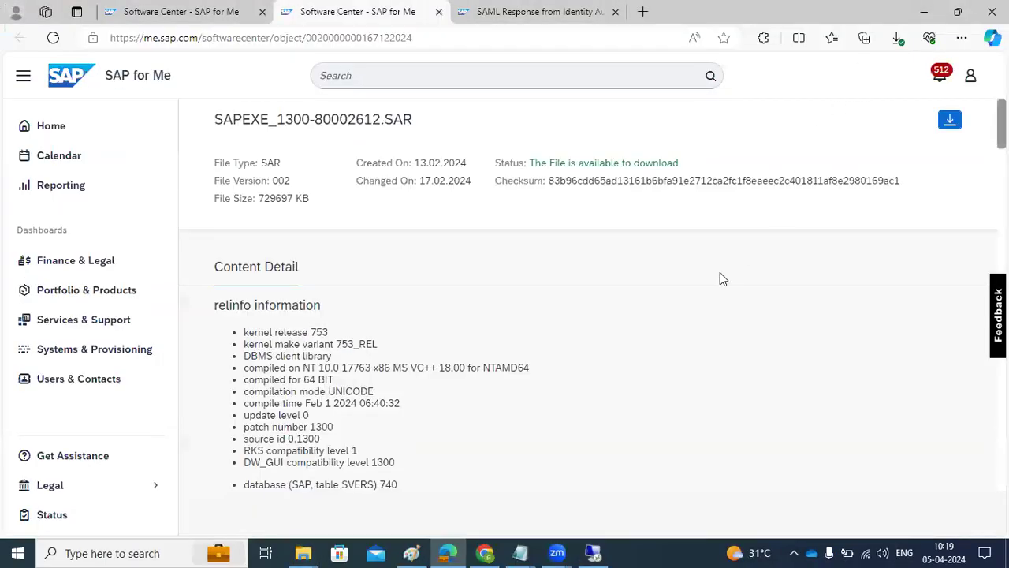
pyautogui.click(593, 550)
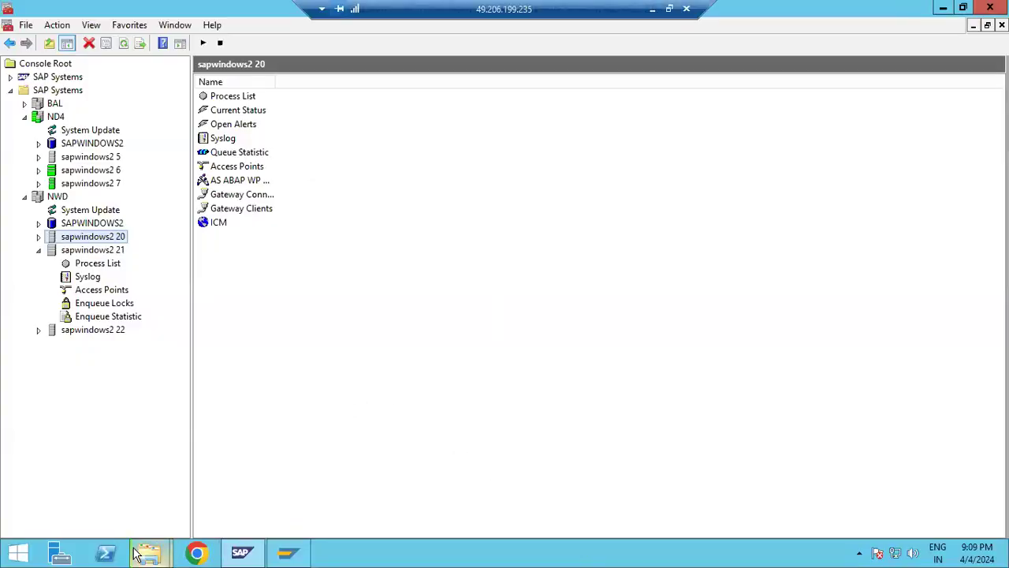
pyautogui.moveTo(152, 550)
pyautogui.click(205, 479)
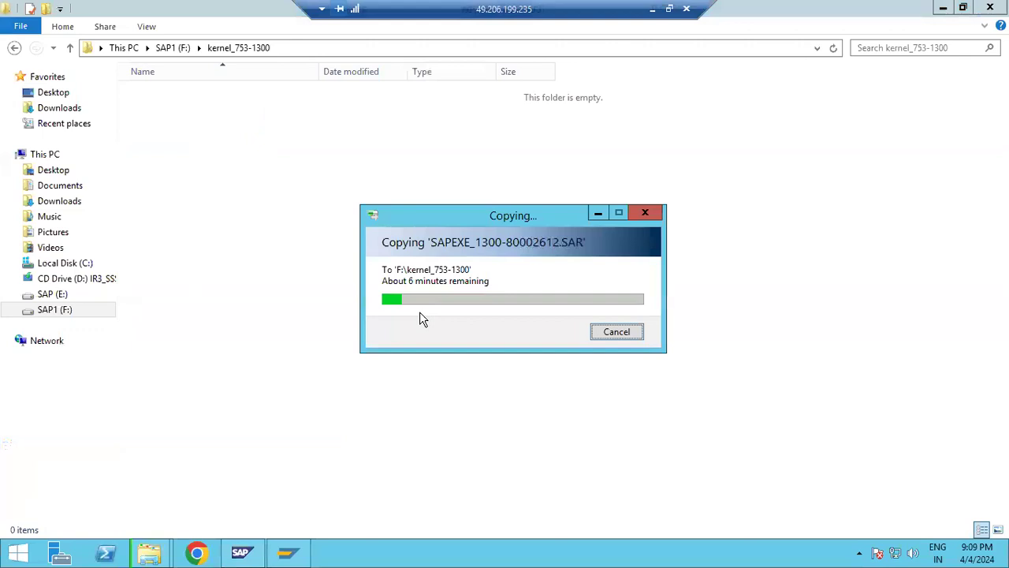
pyautogui.click(652, 9)
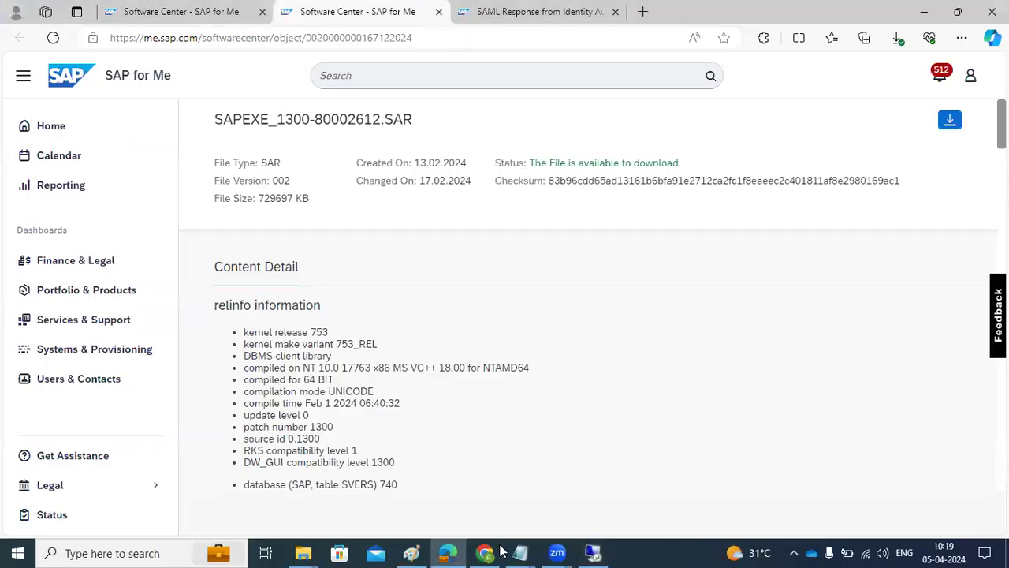
pyautogui.click(412, 552)
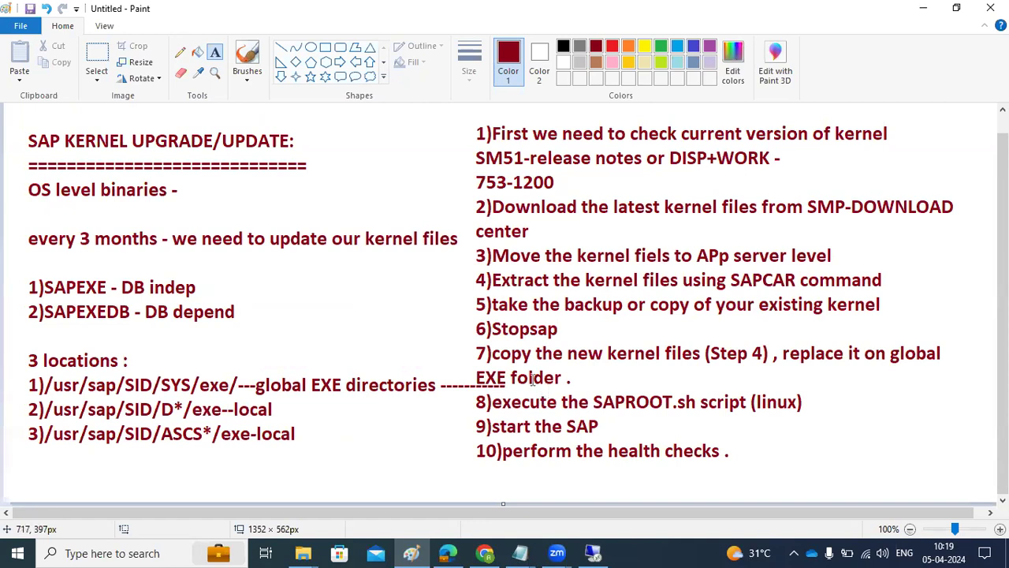
# Mark out a text box at step 7 of the Paint notes, then return to the remote session
pyautogui.moveTo(496, 355); pyautogui.dragTo(570, 355)
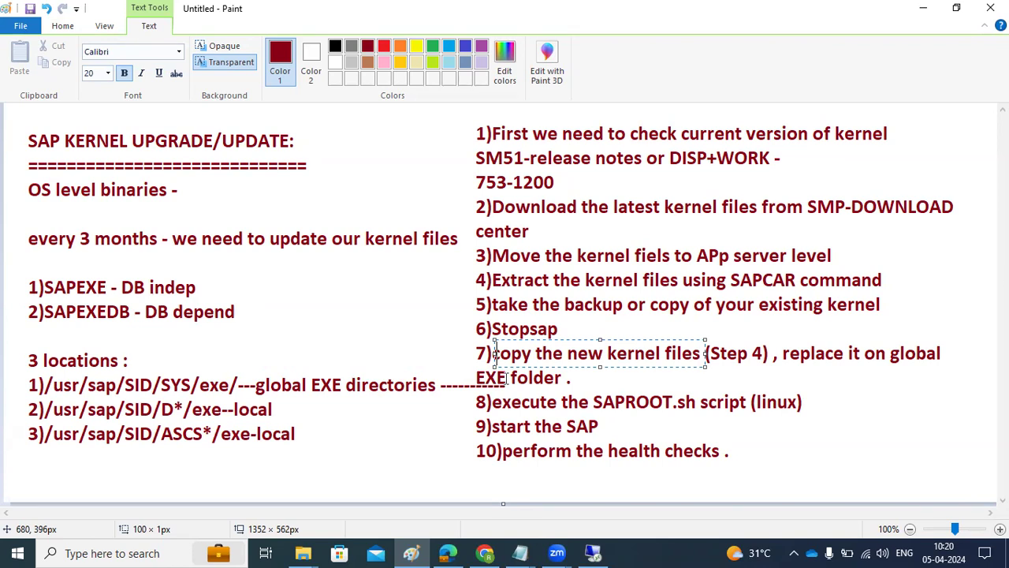
pyautogui.click(595, 552)
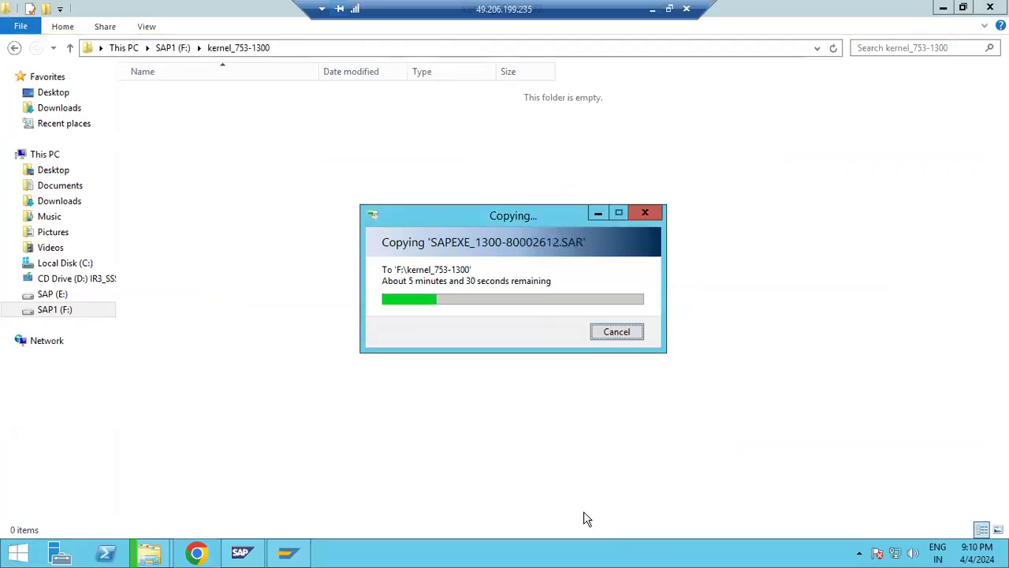
# Reconnect to the server through mstsc, signing in with the SAP admin user and password
pyautogui.click(652, 10)
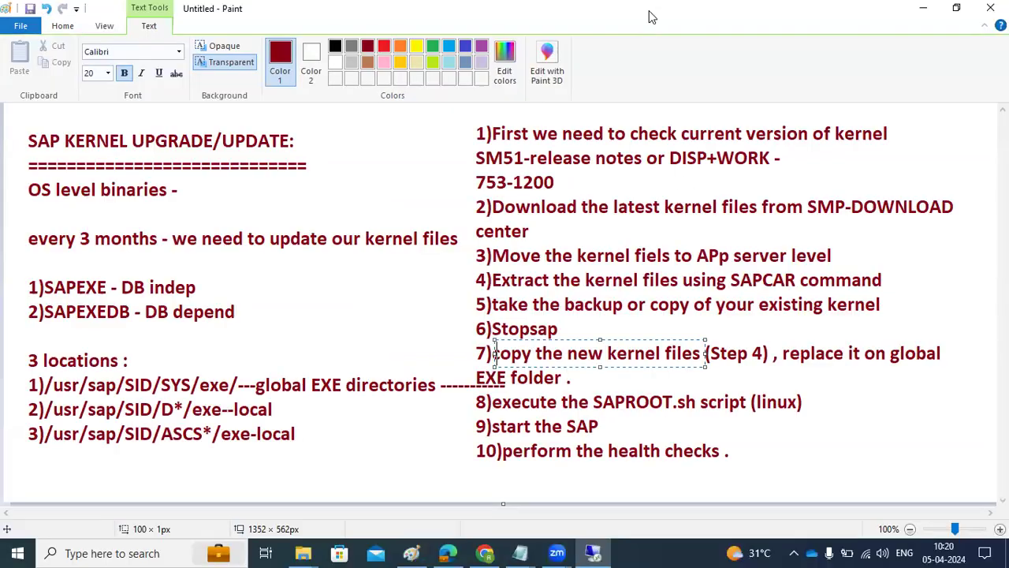
pyautogui.press('super+r')
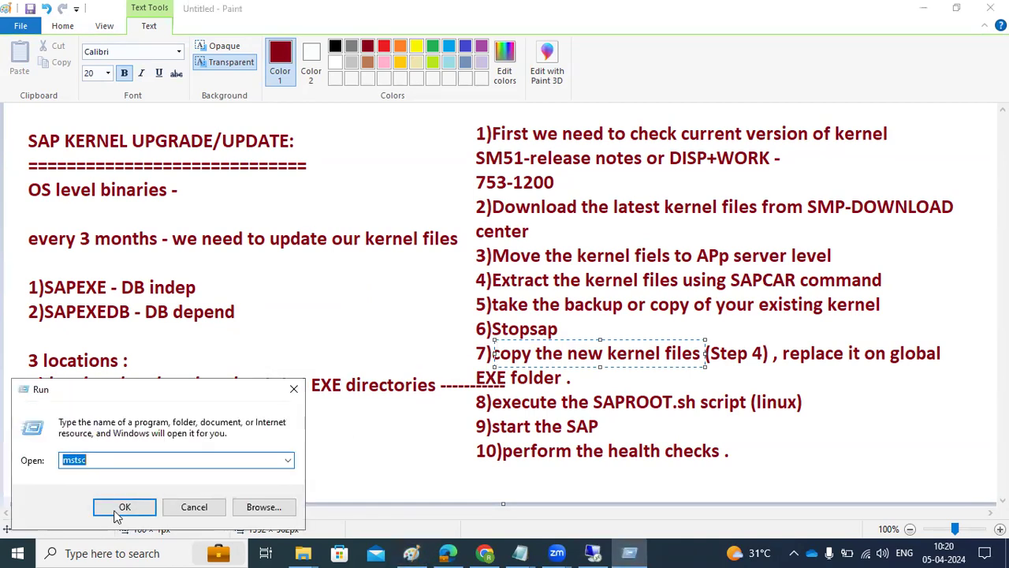
pyautogui.click(124, 505)
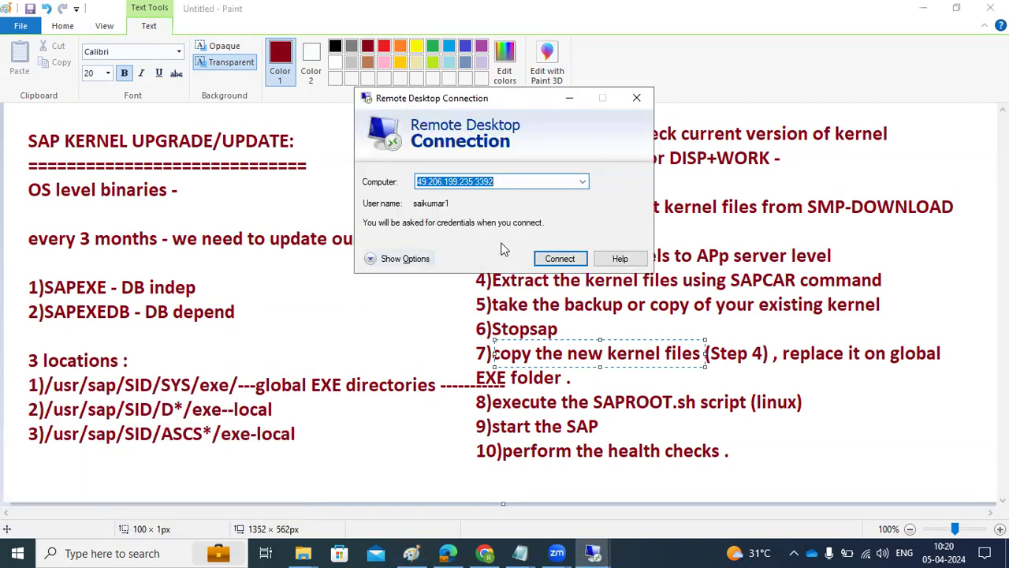
pyautogui.click(415, 263)
pyautogui.press('Tab')
pyautogui.write('n')
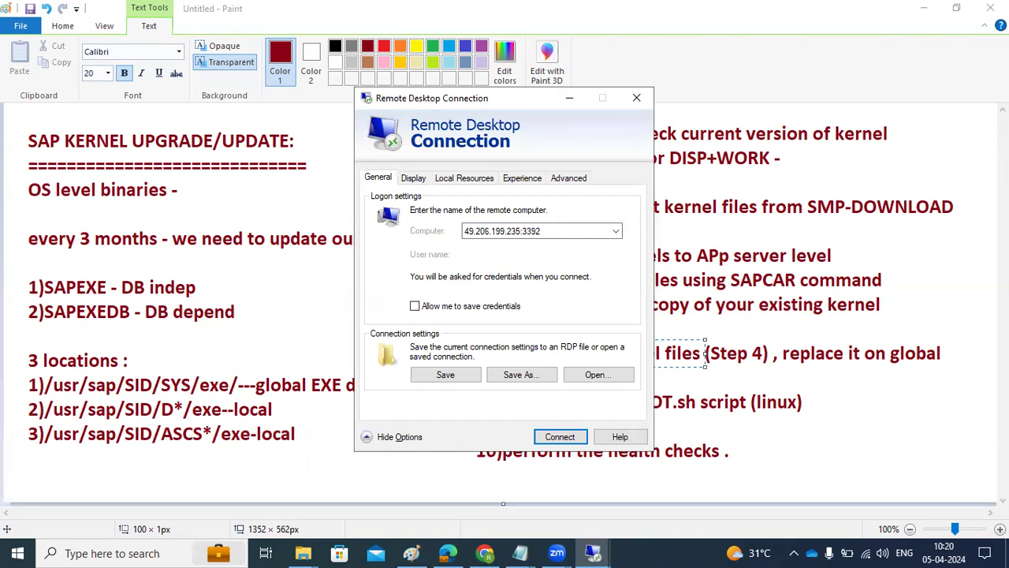
pyautogui.press('Return')
pyautogui.write('*')
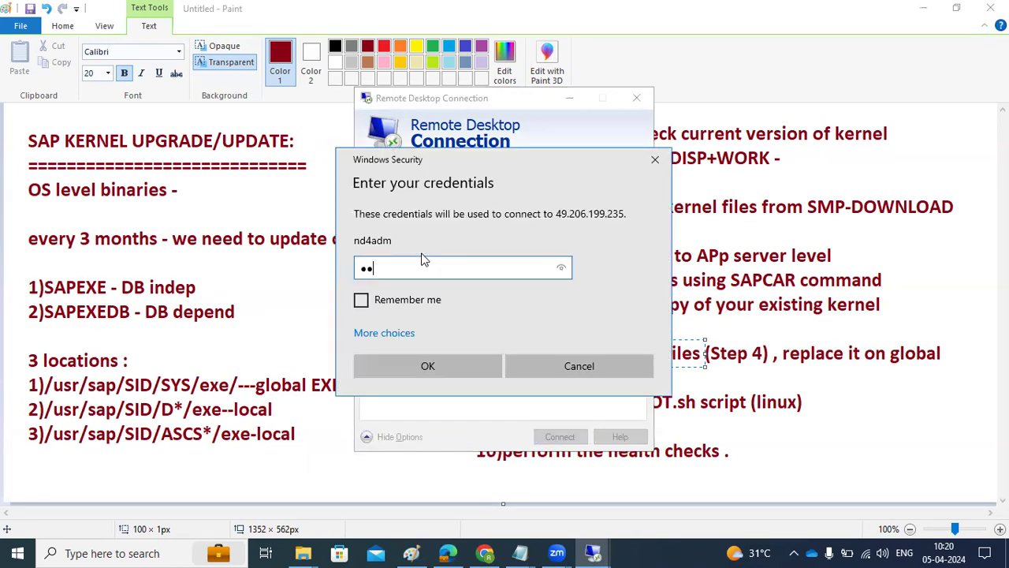
pyautogui.press('Return')
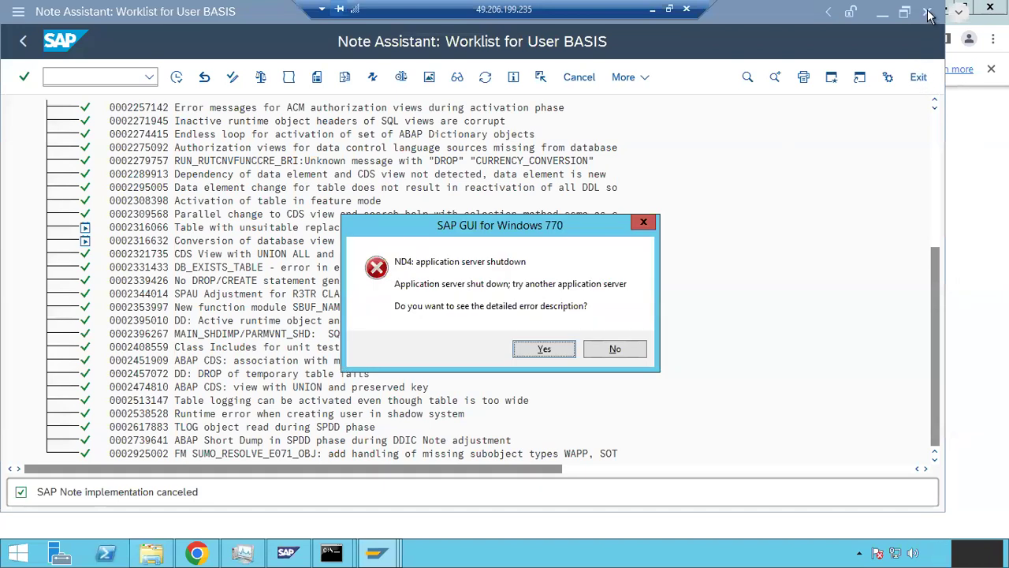
# Decline the shutdown error details and clear away the browser, search results and Task Manager
pyautogui.click(611, 349)
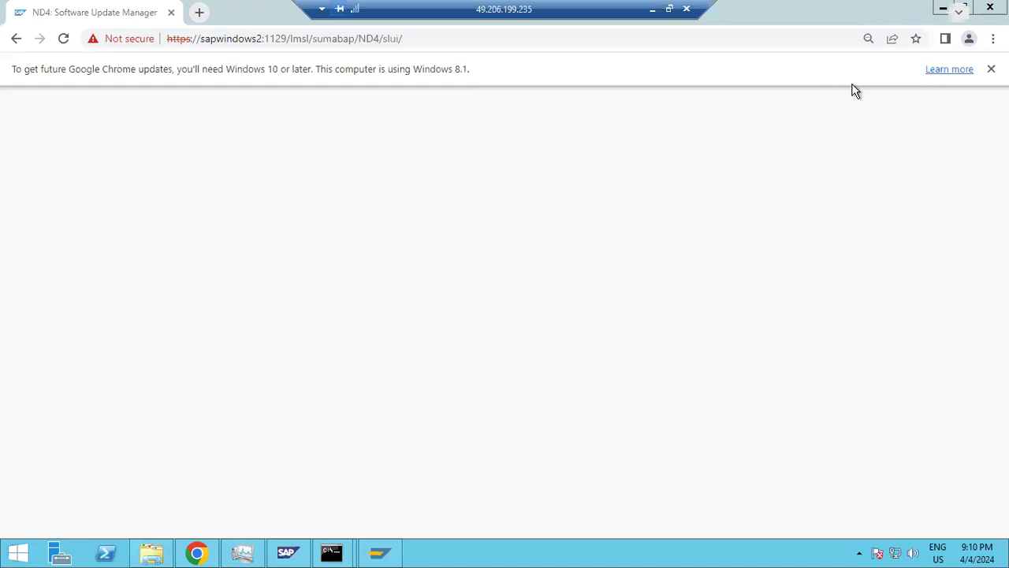
pyautogui.click(943, 8)
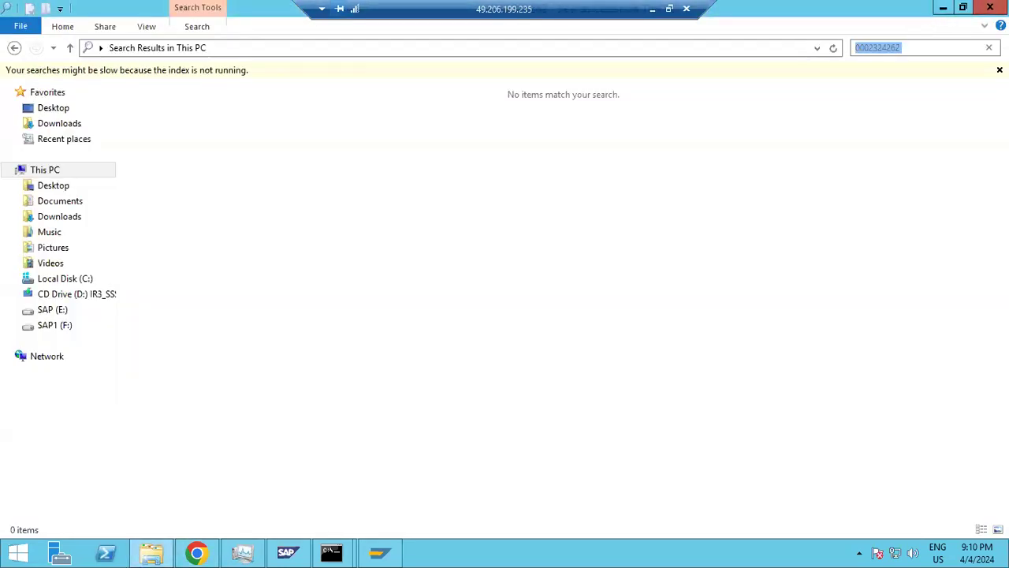
pyautogui.click(990, 8)
pyautogui.click(986, 103)
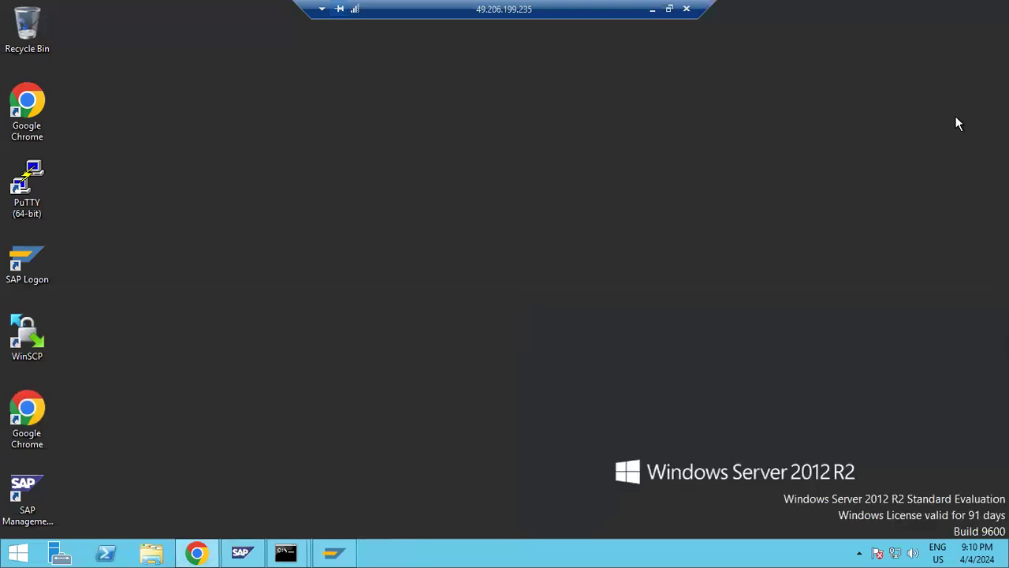
# Close SAP Management Console without saving, and open File Explorer at This PC
pyautogui.moveTo(275, 554)
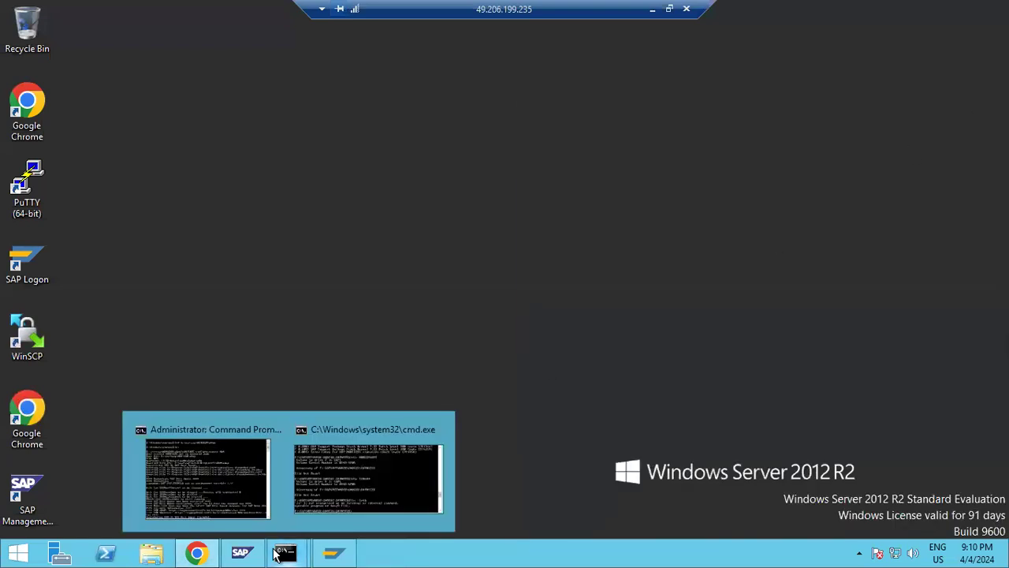
pyautogui.moveTo(244, 554)
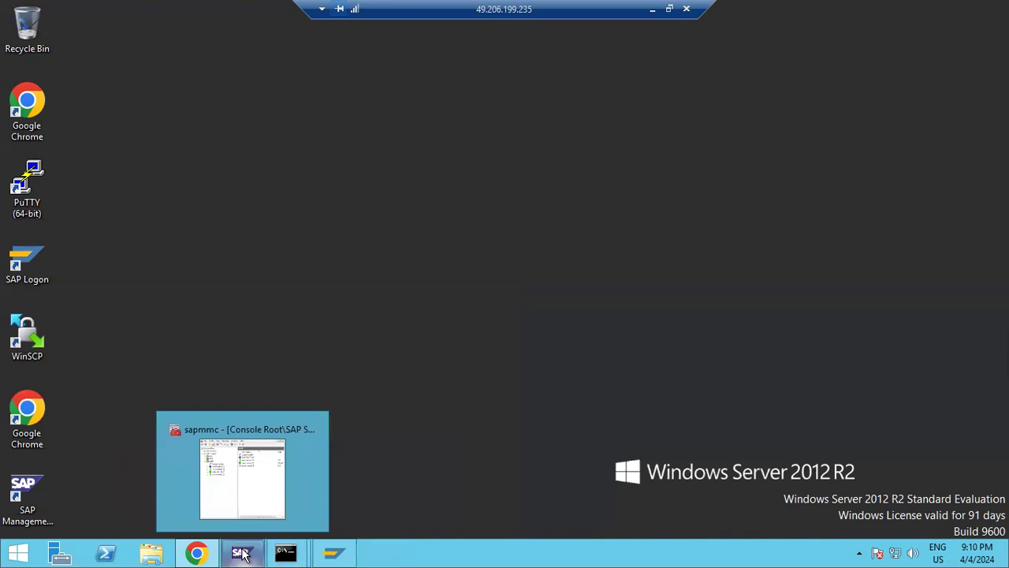
pyautogui.click(311, 429)
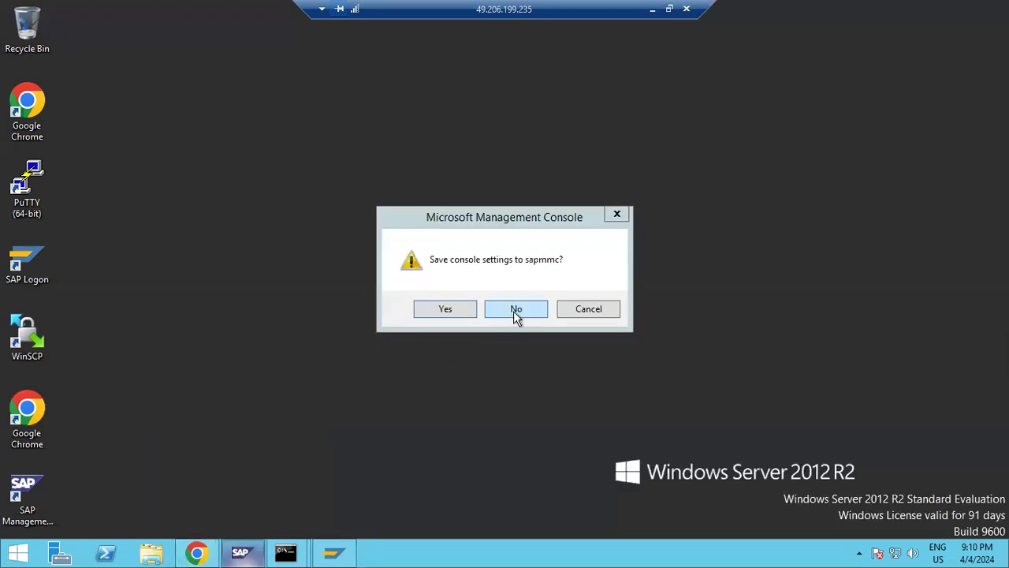
pyautogui.click(514, 311)
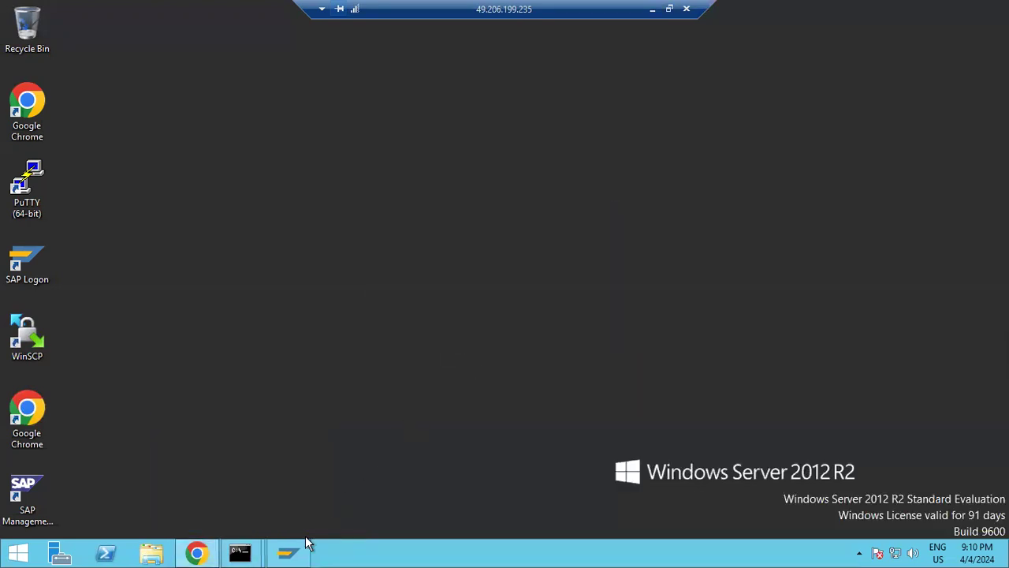
pyautogui.click(152, 554)
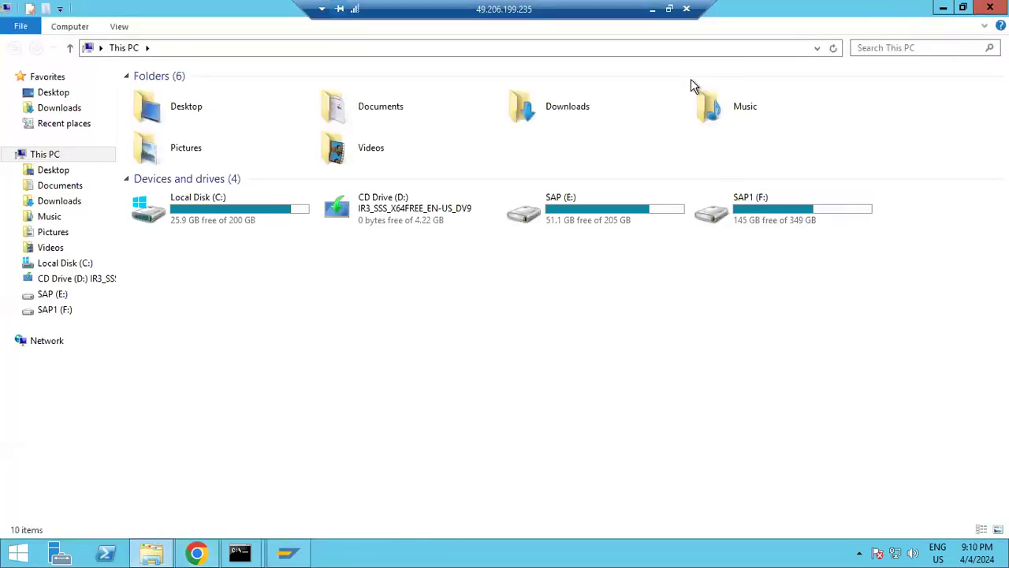
# Open F:\kernel_753-1300 on the server to see the copied SAR files
pyautogui.doubleClick(733, 216)
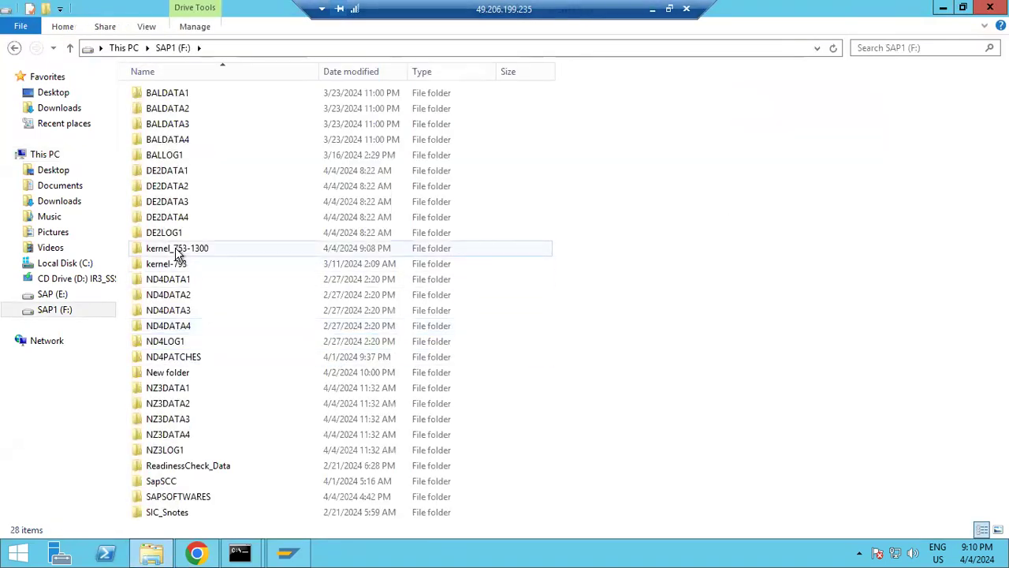
pyautogui.doubleClick(179, 250)
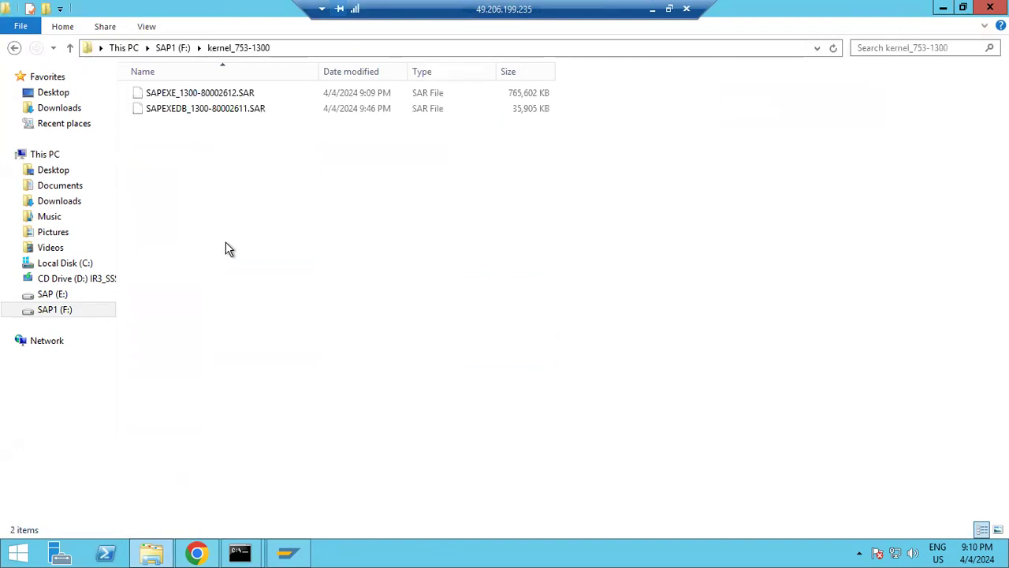
pyautogui.click(653, 9)
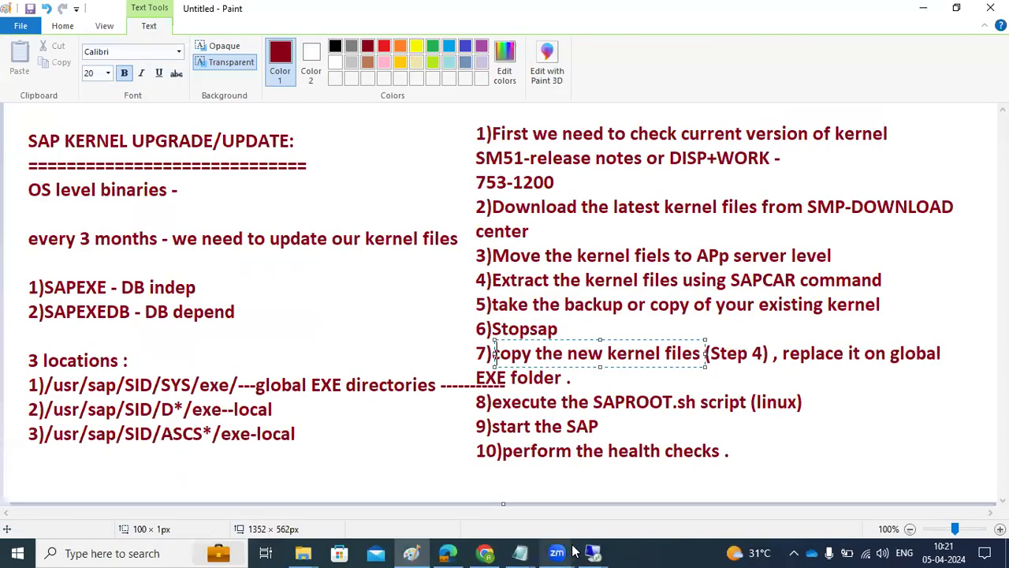
pyautogui.moveTo(592, 553)
pyautogui.click(545, 513)
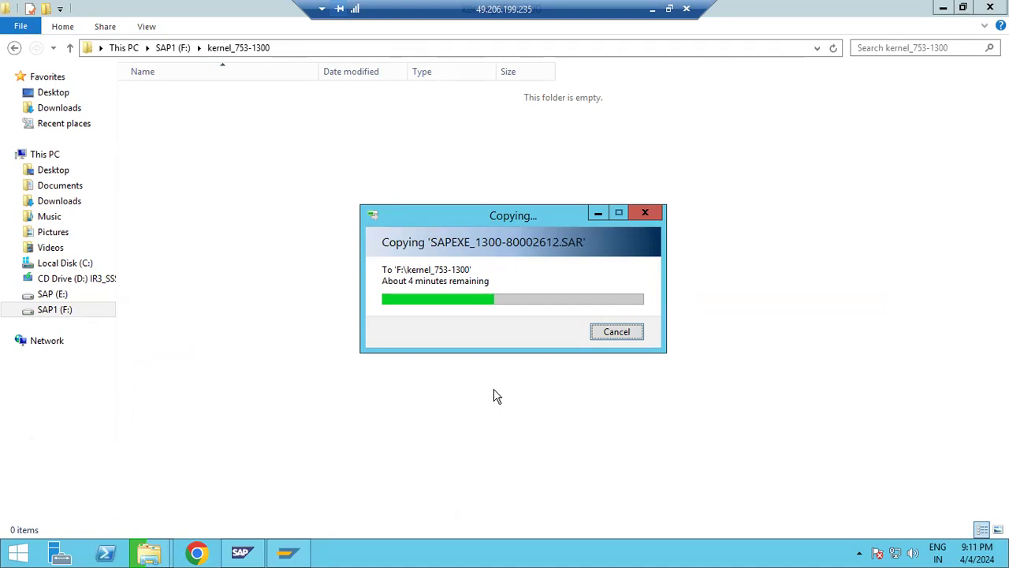
# Get back into the server session and bring up its Start screen
pyautogui.click(652, 8)
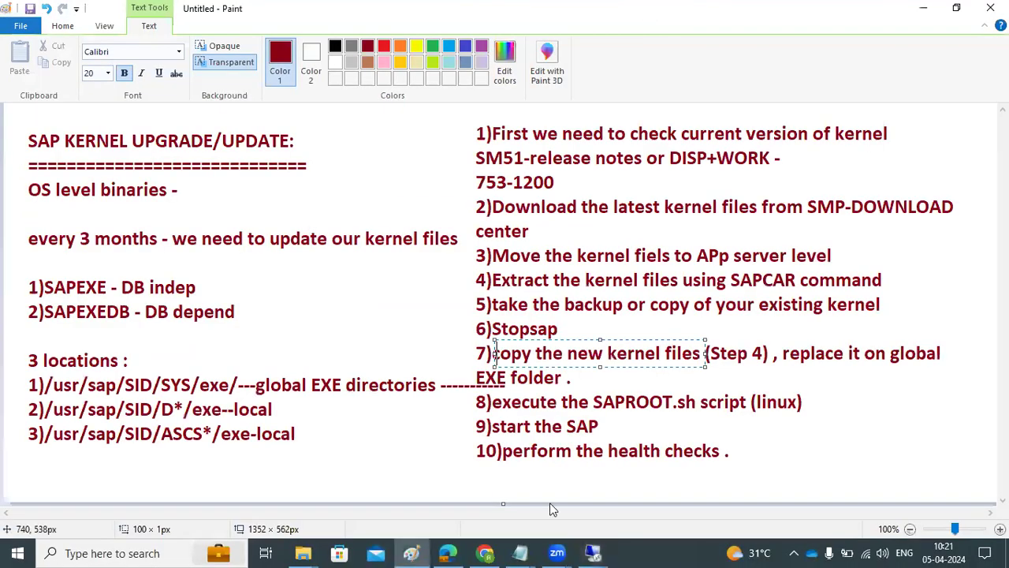
pyautogui.moveTo(593, 553)
pyautogui.click(666, 508)
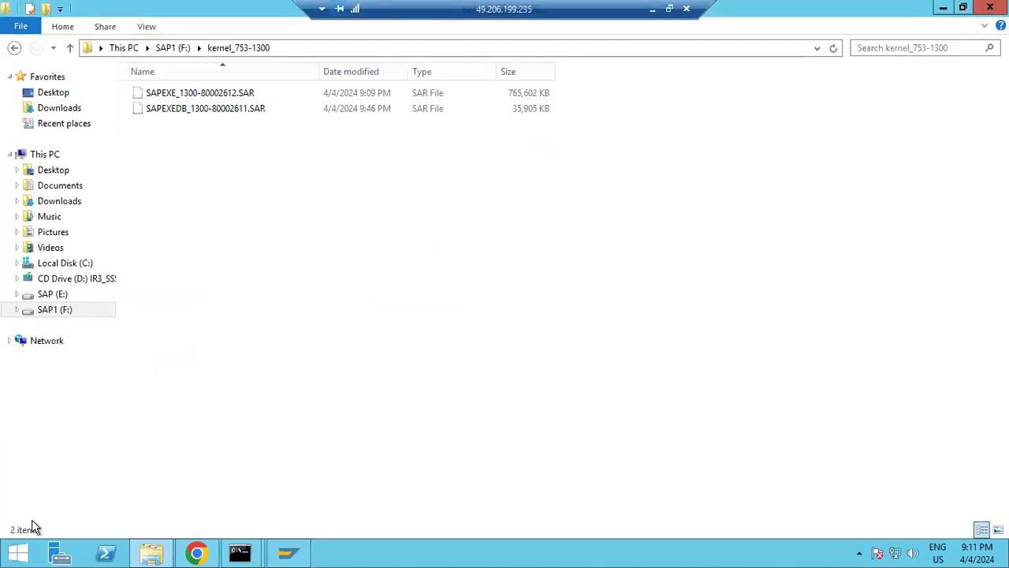
pyautogui.click(24, 551)
# Run disp+work in a server Command Prompt, dismissing the COM Surrogate crash message
pyautogui.click(962, 60)
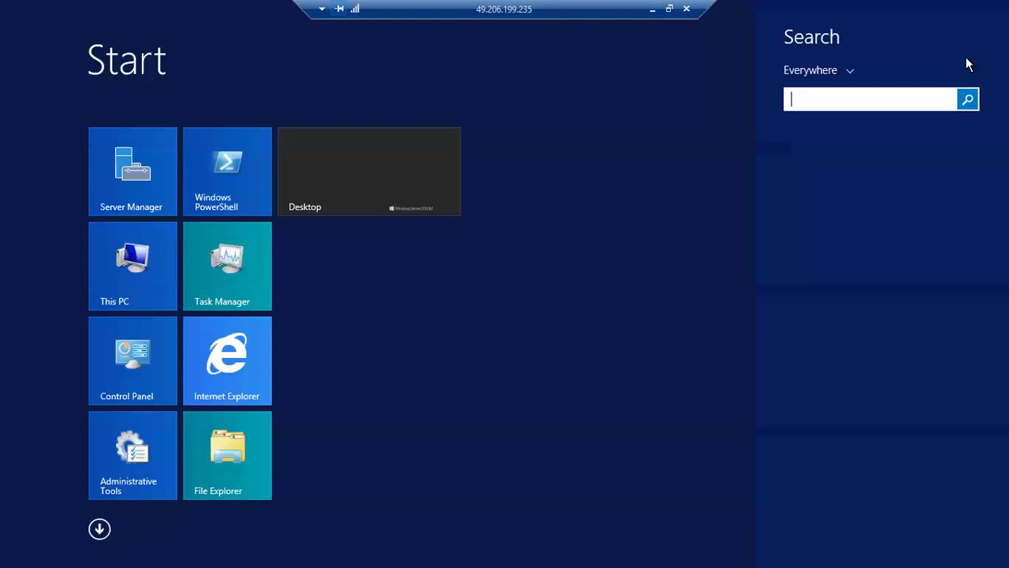
pyautogui.write('cmd')
pyautogui.press('Return')
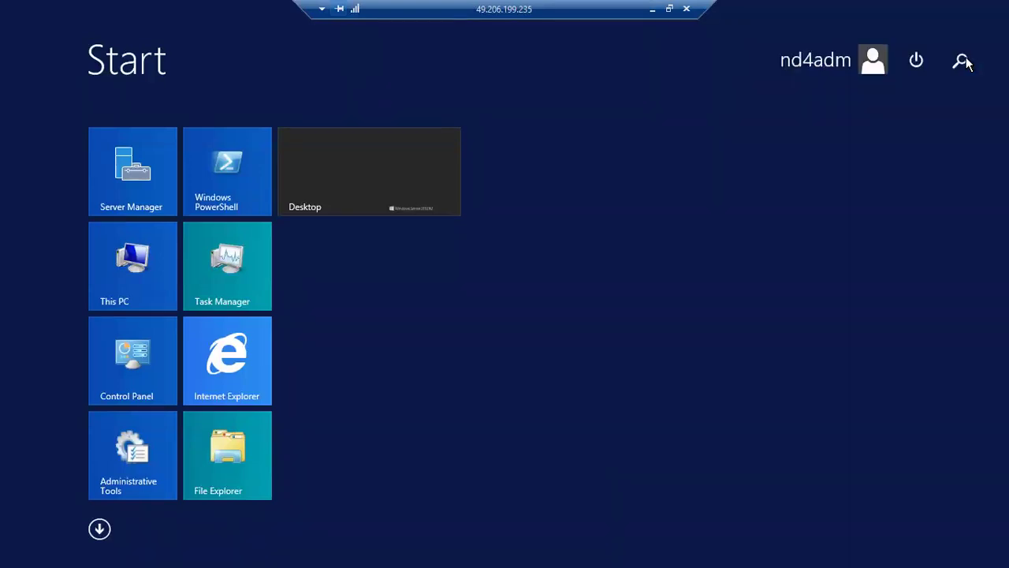
pyautogui.write('disp')
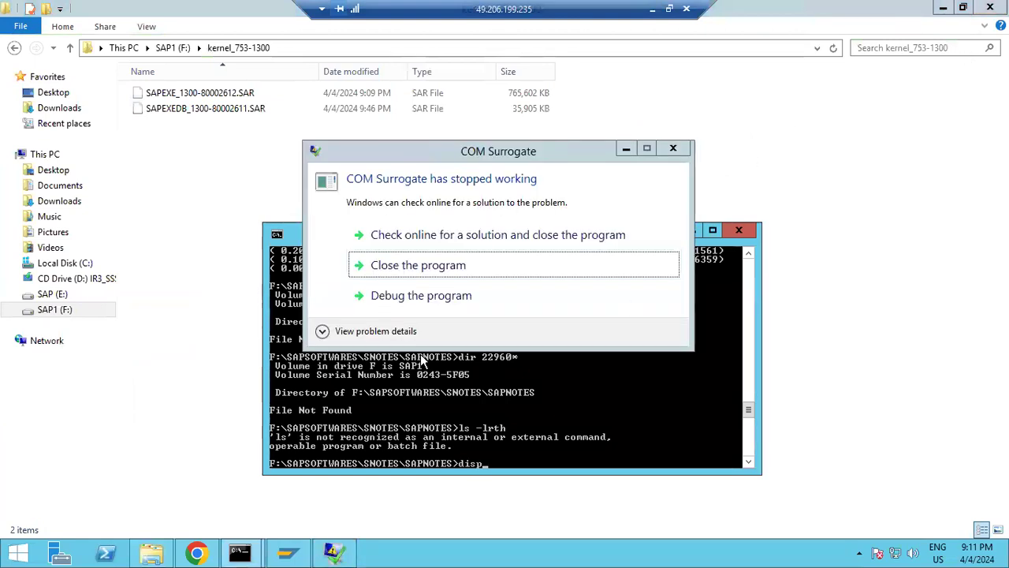
pyautogui.click(396, 268)
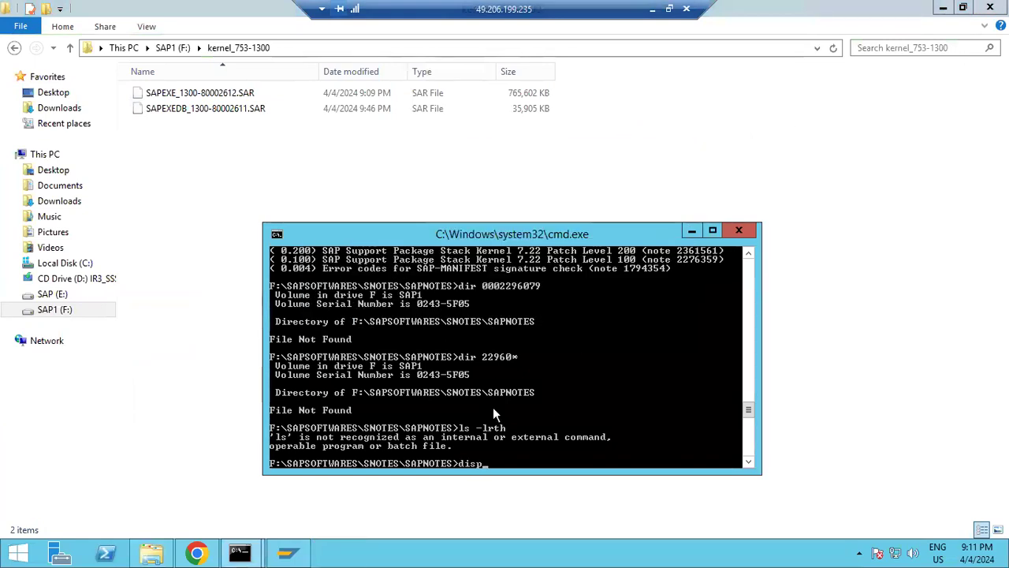
pyautogui.write('+work')
pyautogui.press('Return')
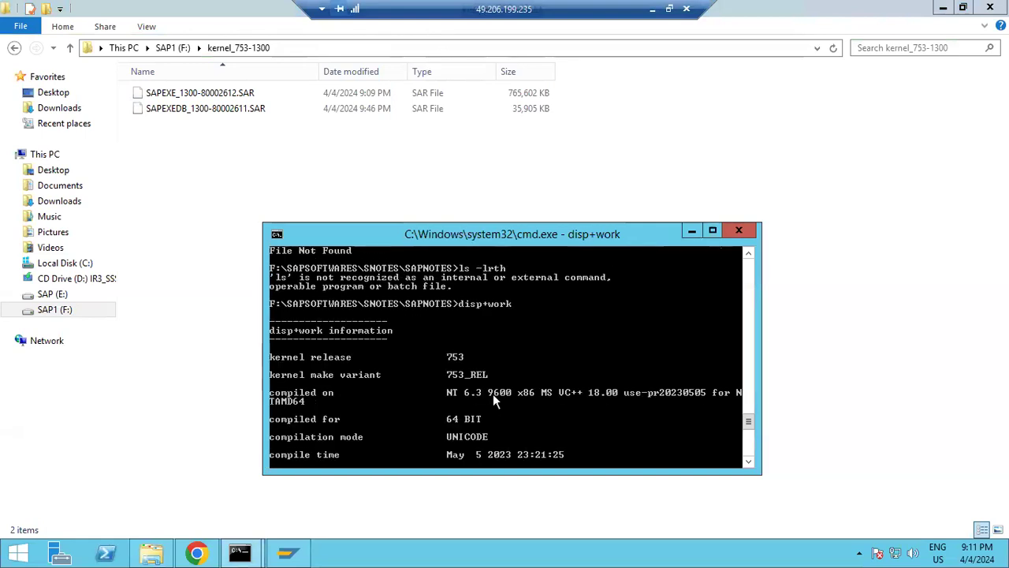
# Read the output confirming kernel 753_REL patch 1200, then close the Command Prompt
pyautogui.scroll(4, 488, 316)
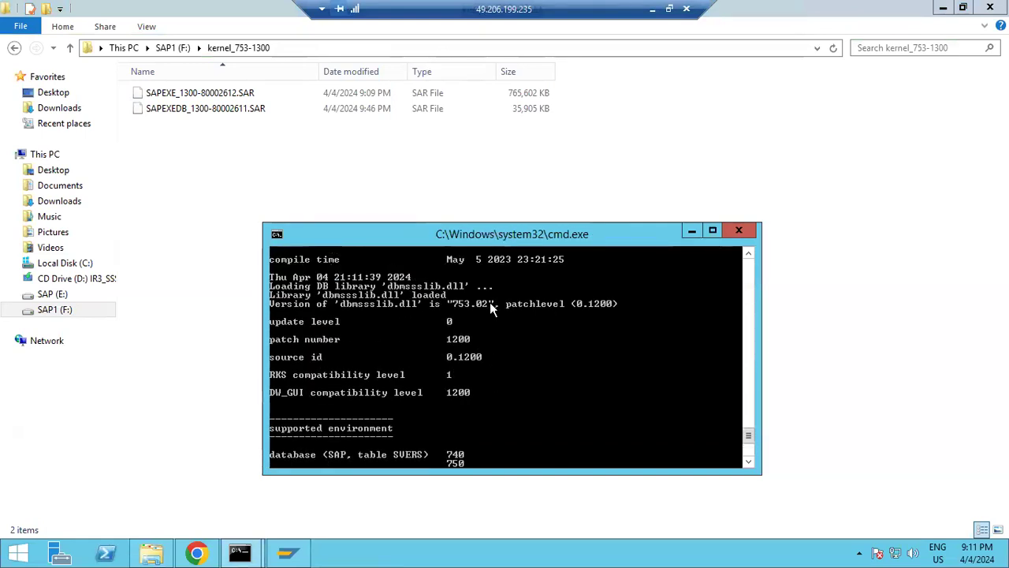
pyautogui.scroll(2, 489, 302)
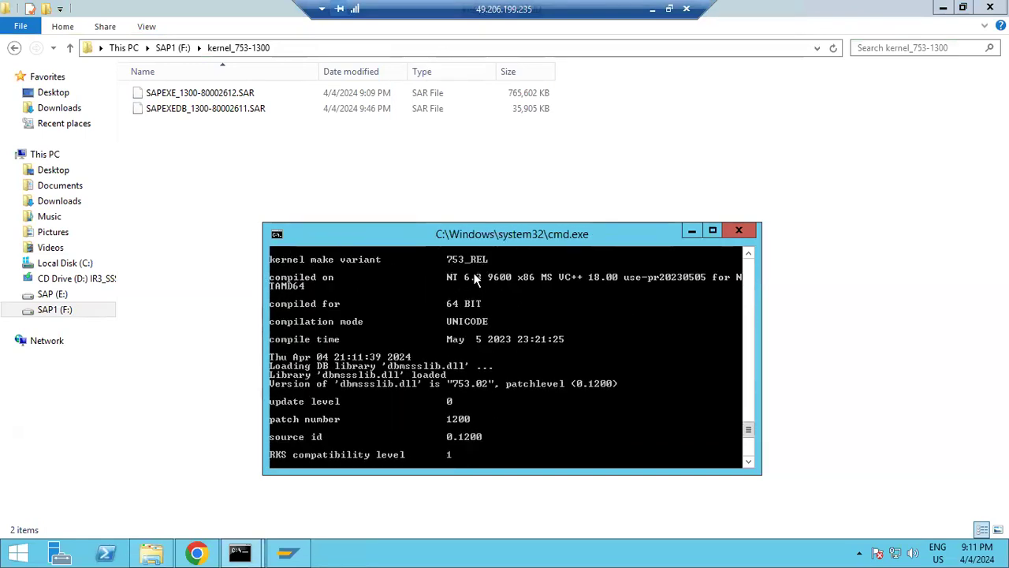
pyautogui.scroll(-1, 474, 273)
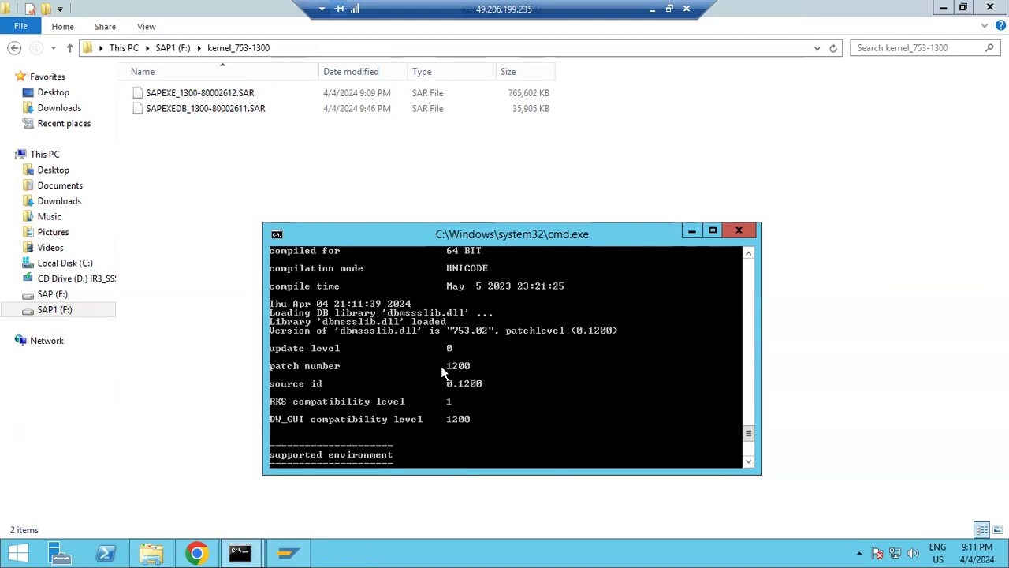
pyautogui.scroll(2, 472, 331)
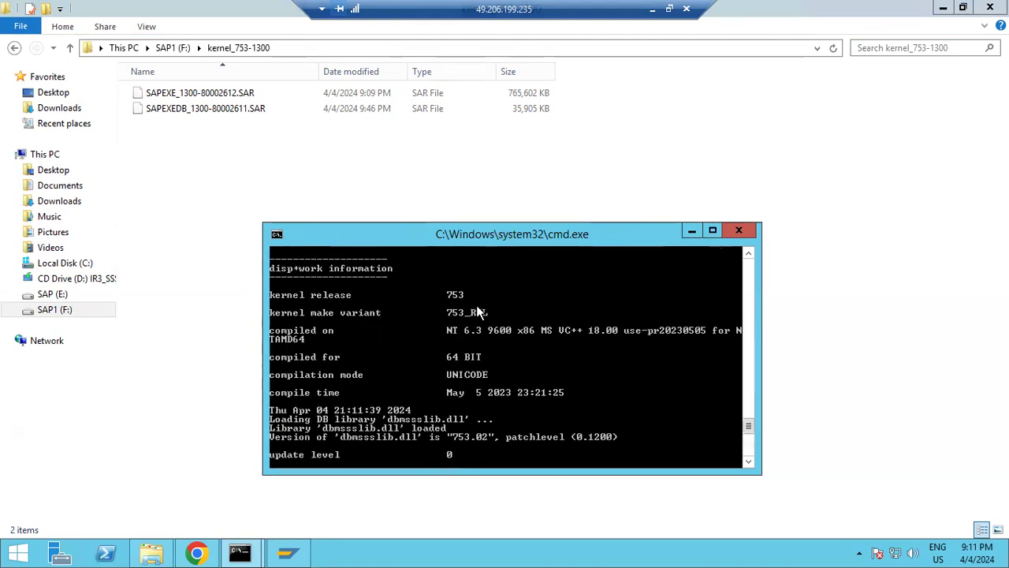
pyautogui.scroll(-3, 468, 299)
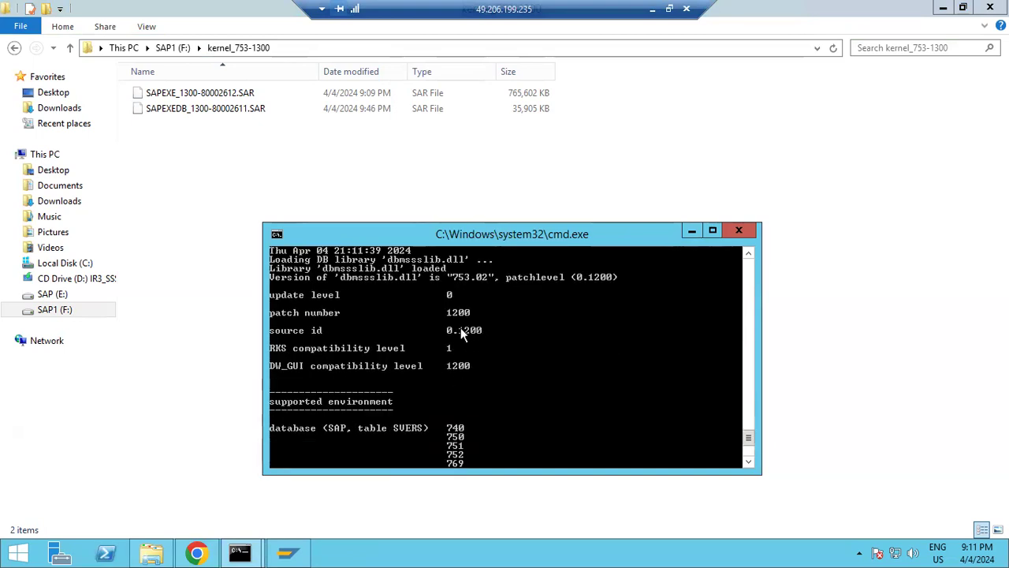
pyautogui.click(738, 234)
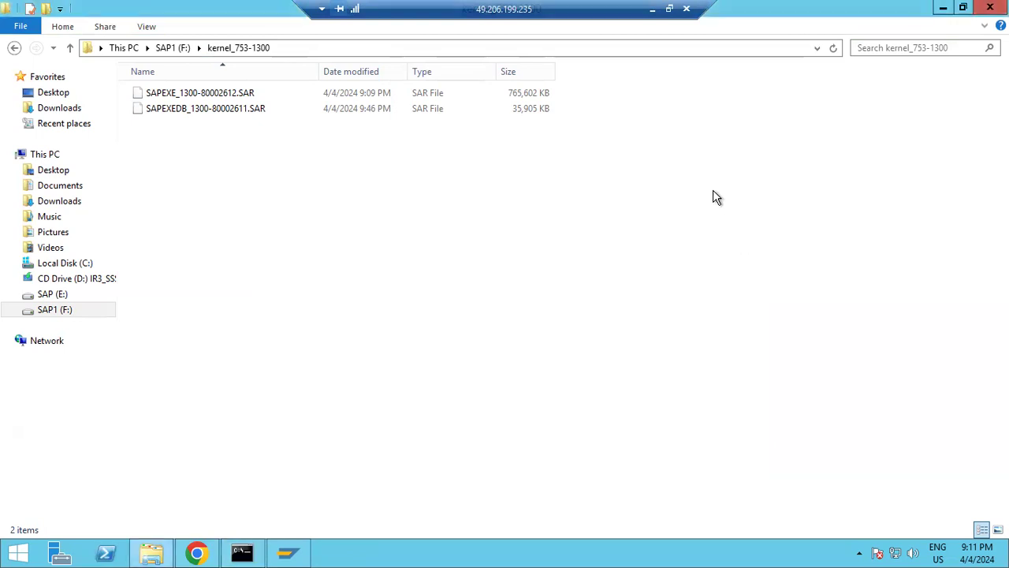
pyautogui.click(651, 12)
# Write 'SOURCE :753_REL 1200' and 'TARGET : 753_REL 1300' beside OS level binaries
pyautogui.moveTo(204, 184); pyautogui.dragTo(423, 219)
pyautogui.write('SOURCE :753')
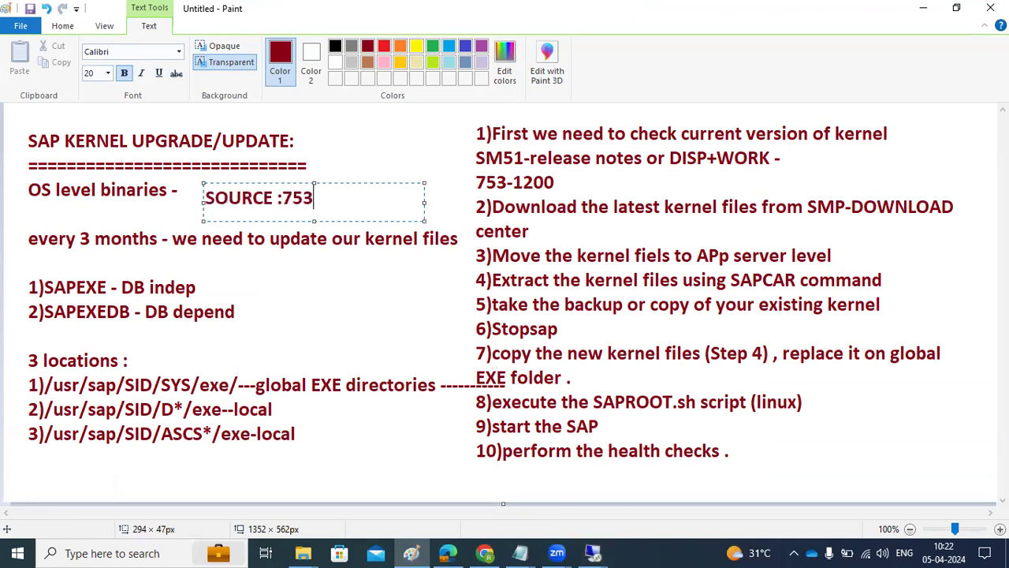
pyautogui.write('_REL 1200')
pyautogui.press('Return')
pyautogui.write('TARGET : 753')
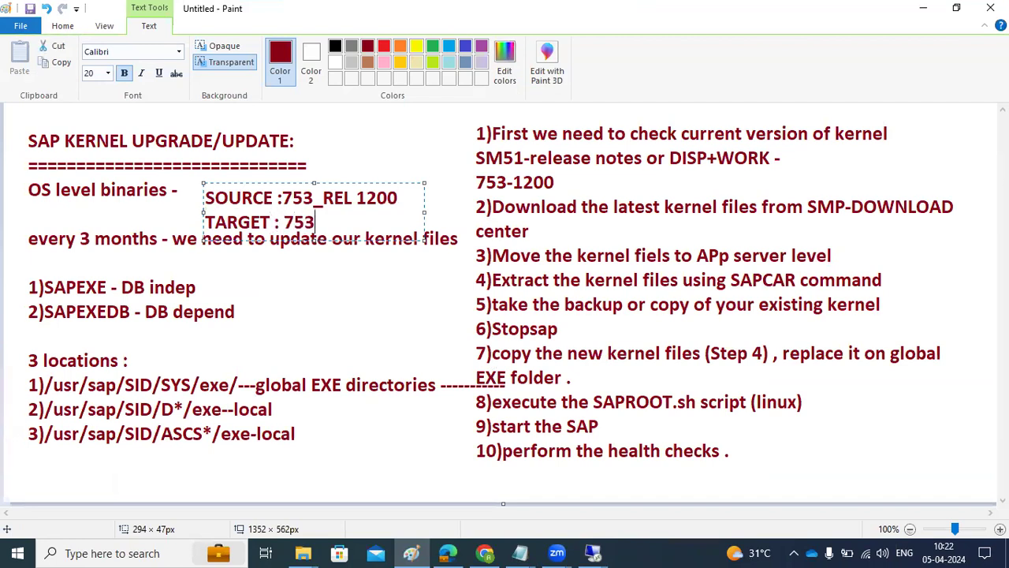
pyautogui.write('_RL')
pyautogui.press('BackSpace')
pyautogui.press('BackSpace')
pyautogui.write('EL 1300')
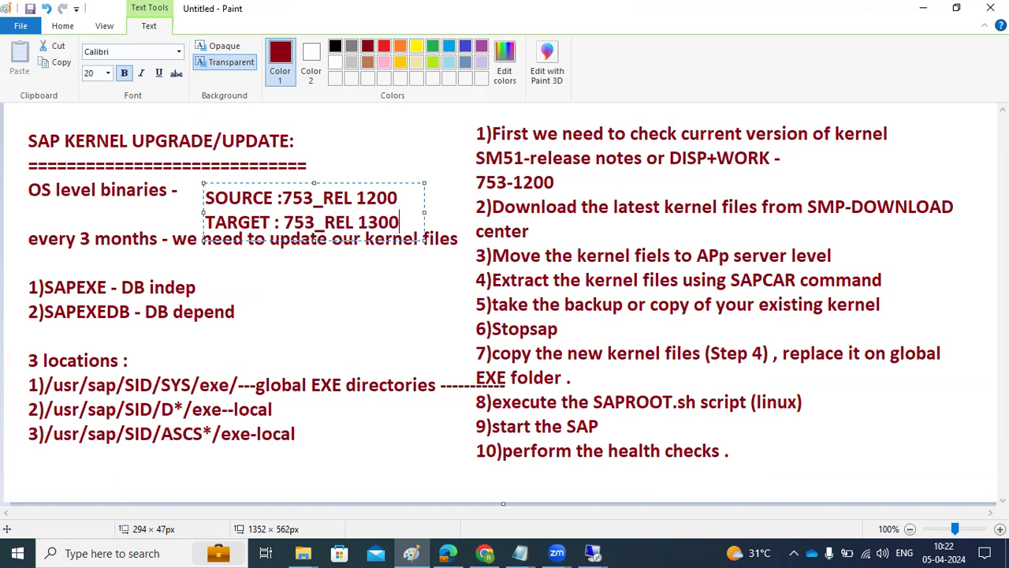
# Finish the text box and return to the server's Explorer showing SAPEXE_1300-80002612.SAR copying
pyautogui.click(449, 400)
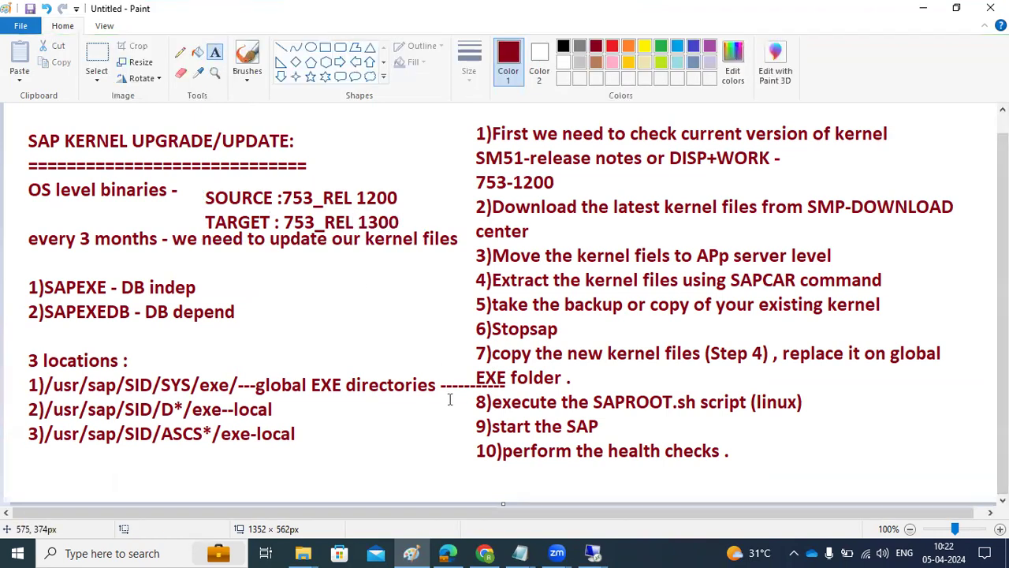
pyautogui.moveTo(593, 553)
pyautogui.click(502, 483)
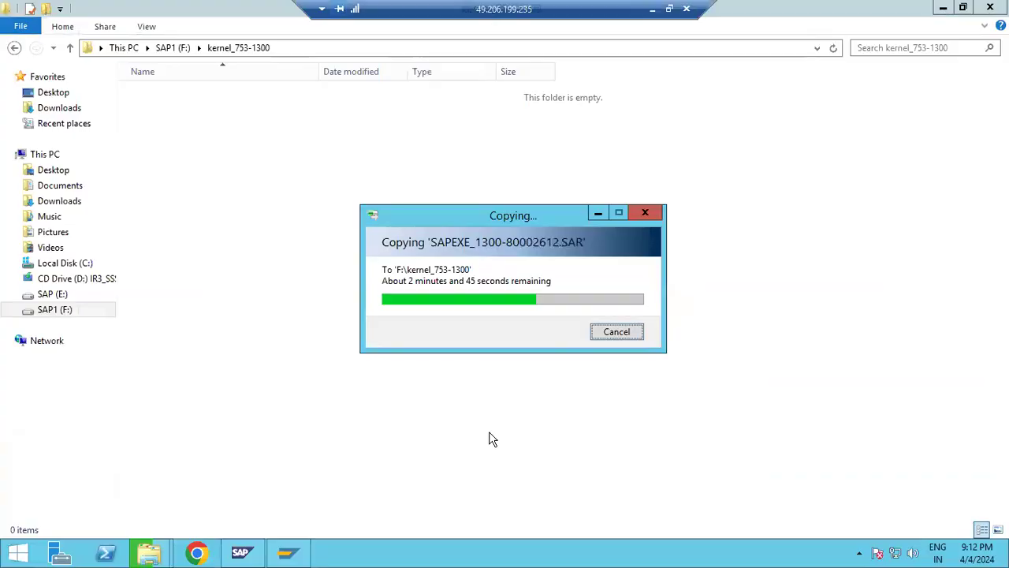
pyautogui.click(221, 227)
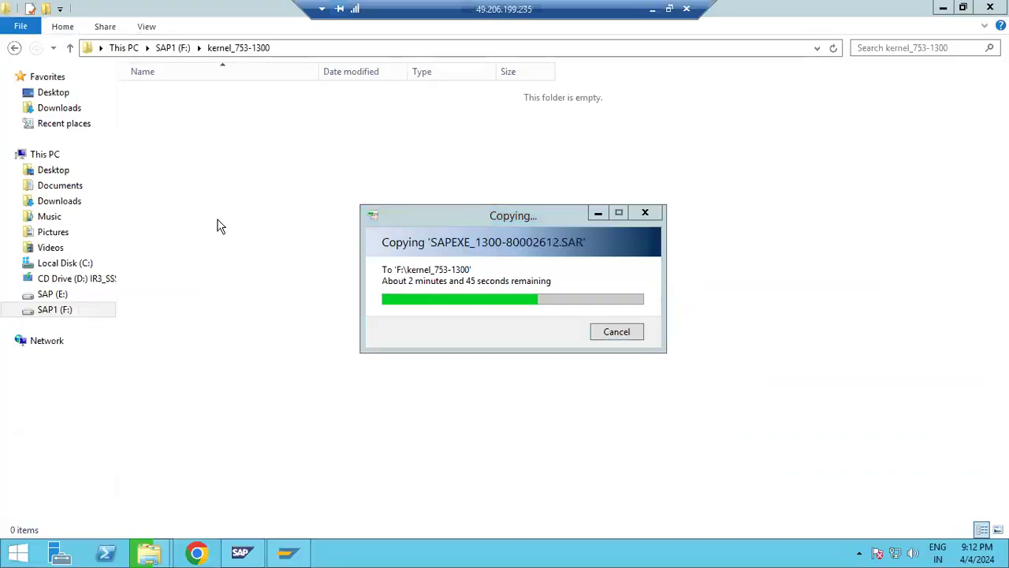
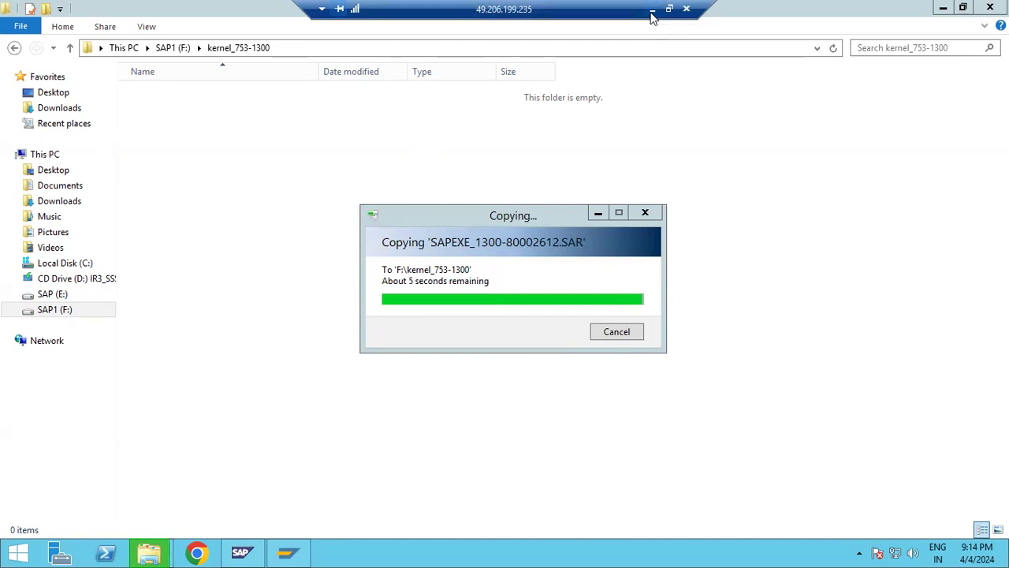
# Minimize the remote session and bring up the local SAP for Me SAPEXE_1300-80002612.SAR download page
pyautogui.click(651, 17)
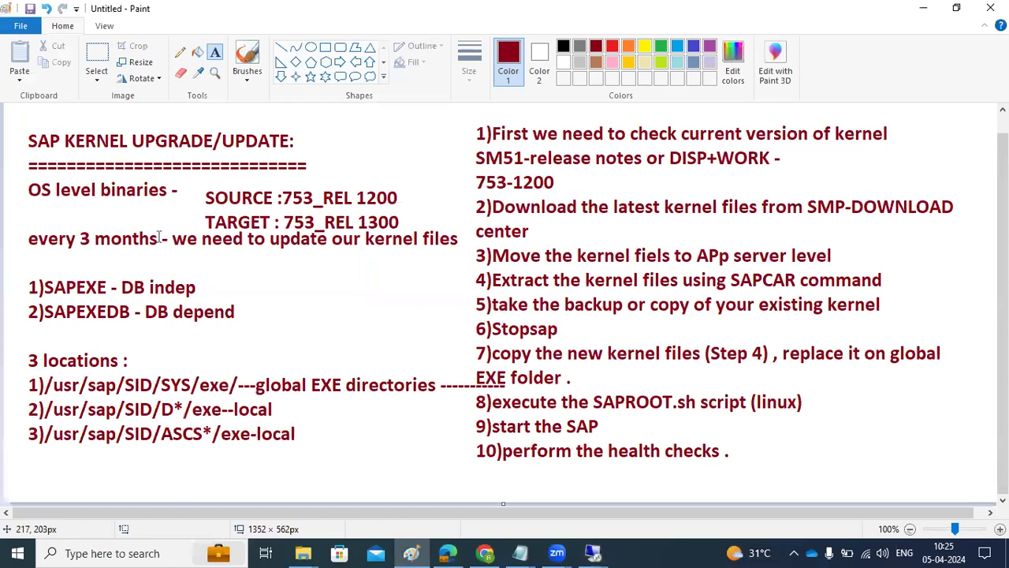
pyautogui.click(486, 552)
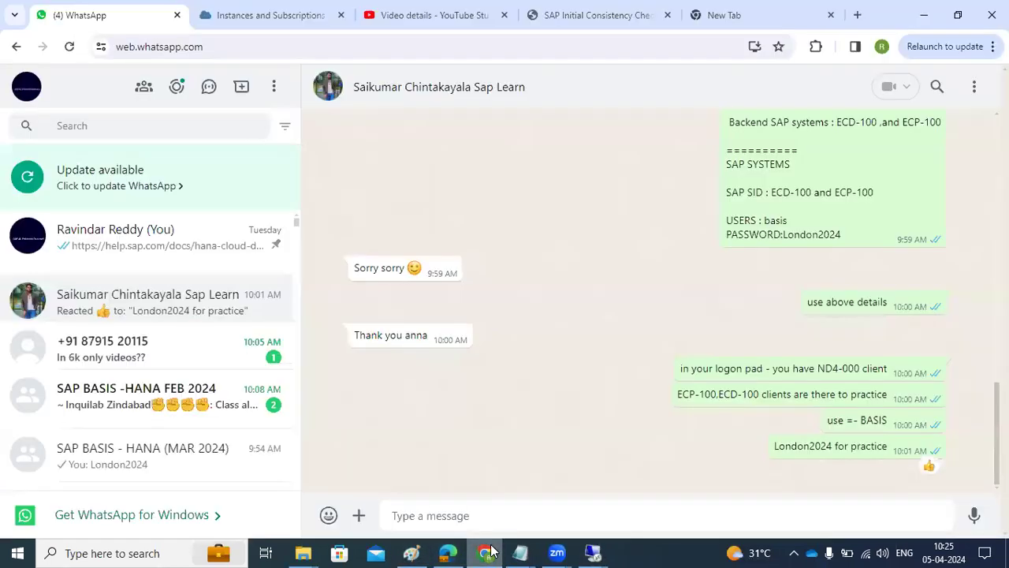
pyautogui.click(599, 14)
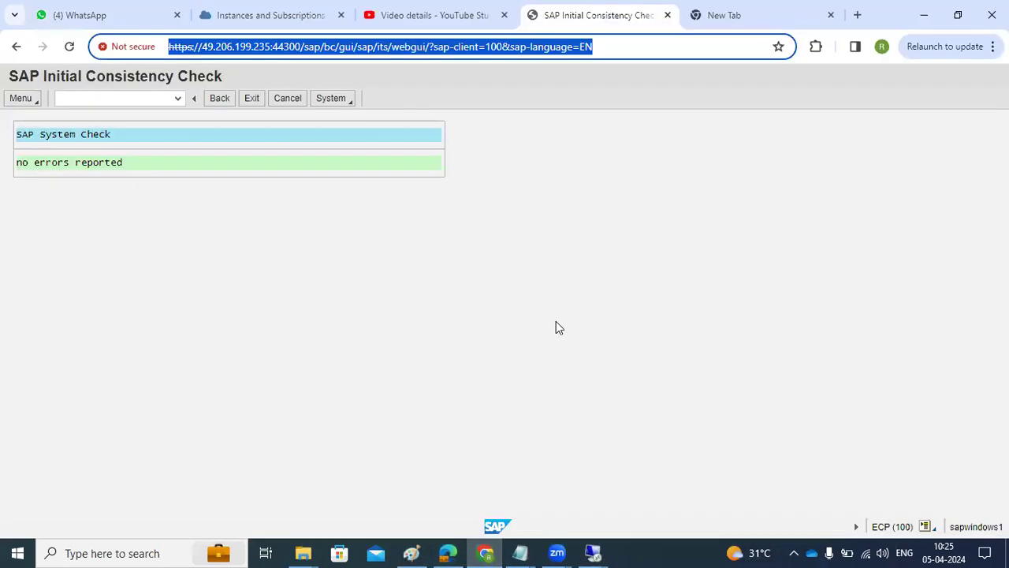
pyautogui.click(447, 553)
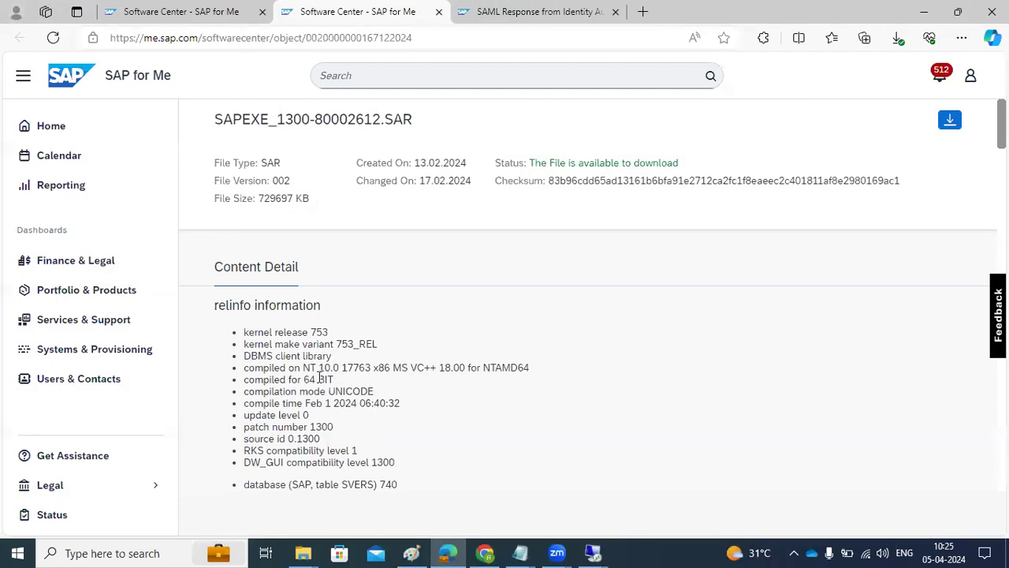
pyautogui.scroll(-2, 322, 375)
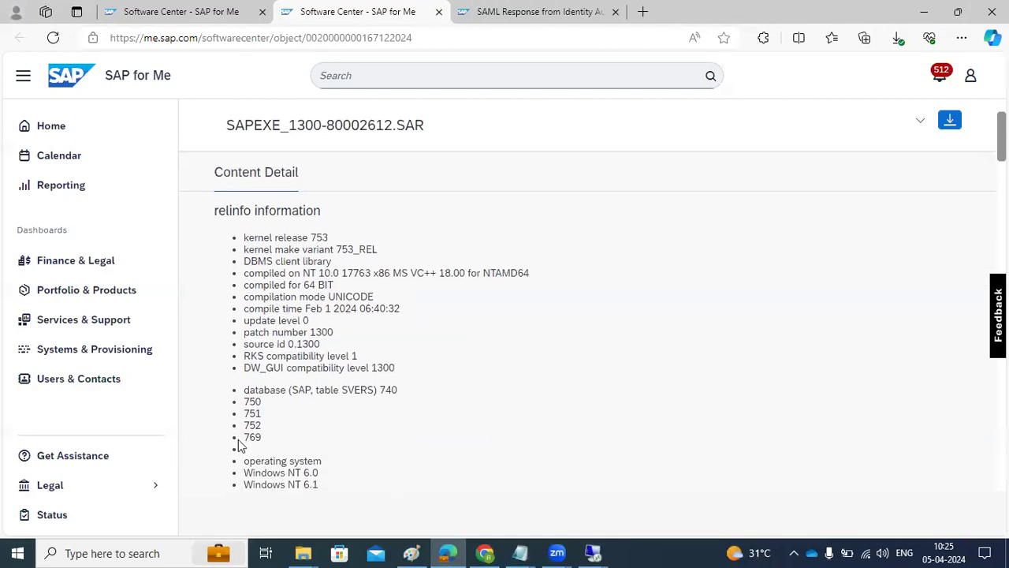
pyautogui.moveTo(241, 438); pyautogui.dragTo(243, 394)
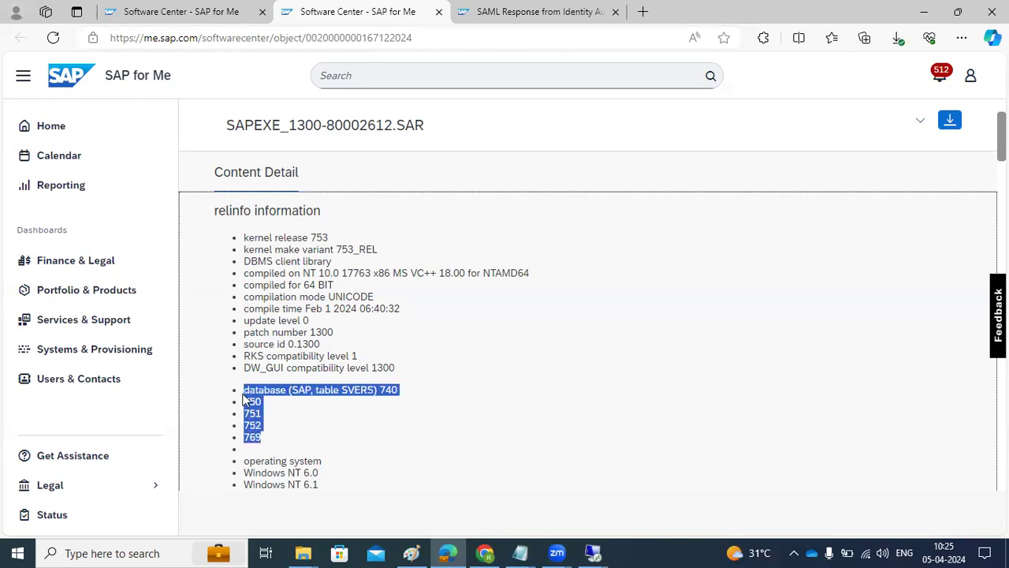
pyautogui.click(283, 401)
pyautogui.moveTo(260, 368); pyautogui.dragTo(296, 370)
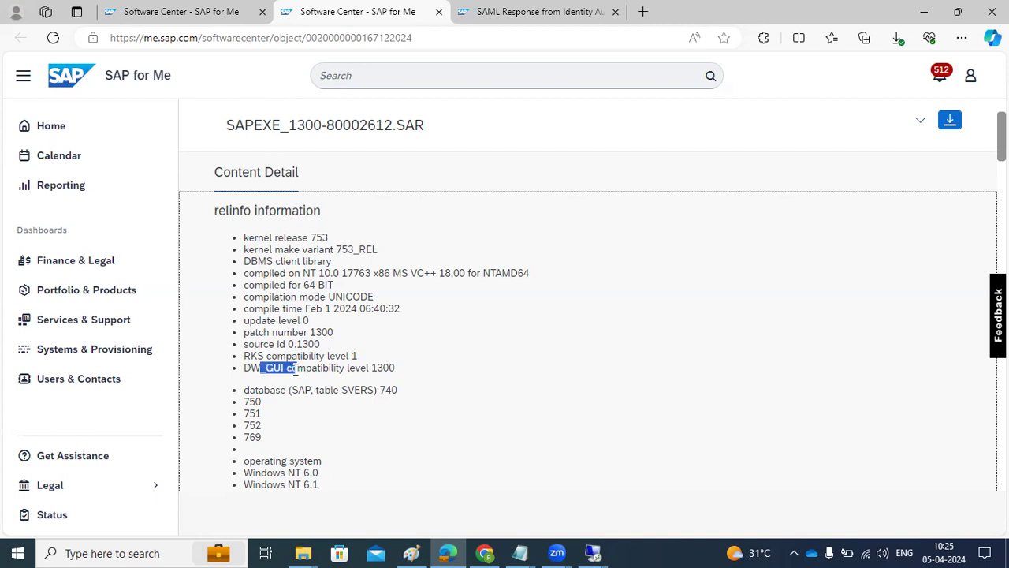
pyautogui.click(311, 368)
pyautogui.doubleClick(319, 237)
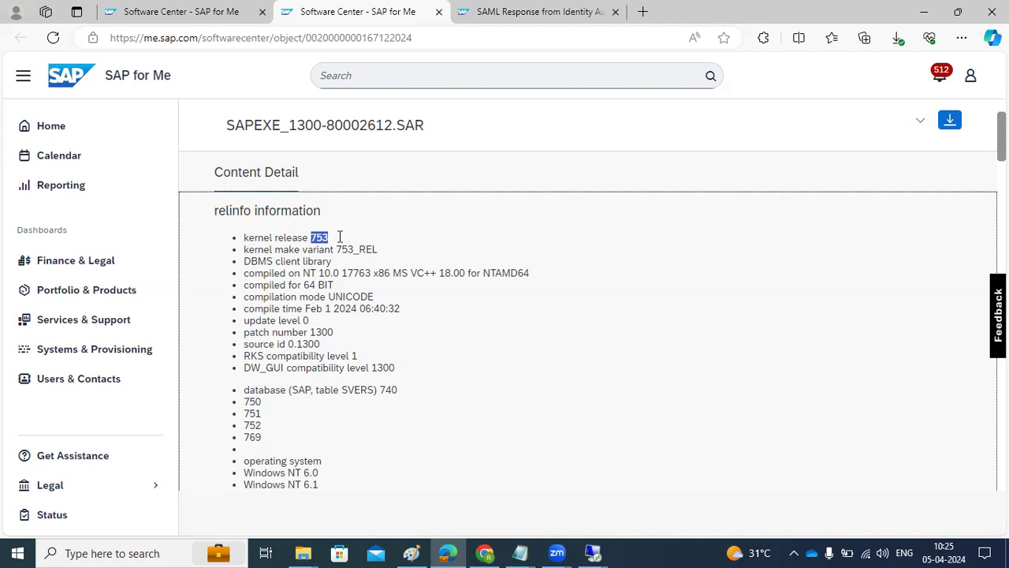
pyautogui.doubleClick(383, 367)
pyautogui.moveTo(304, 390); pyautogui.dragTo(351, 390)
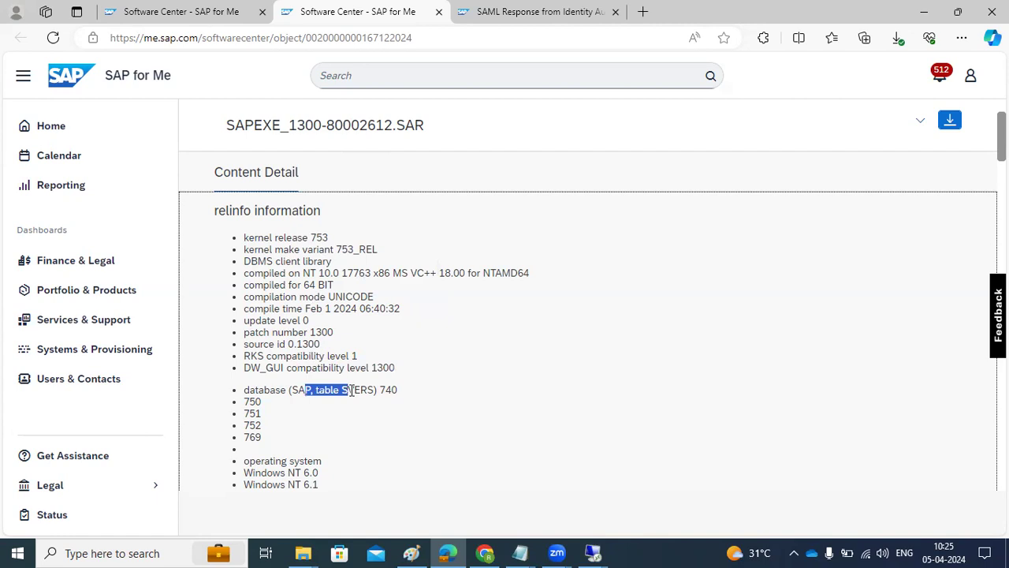
pyautogui.click(336, 394)
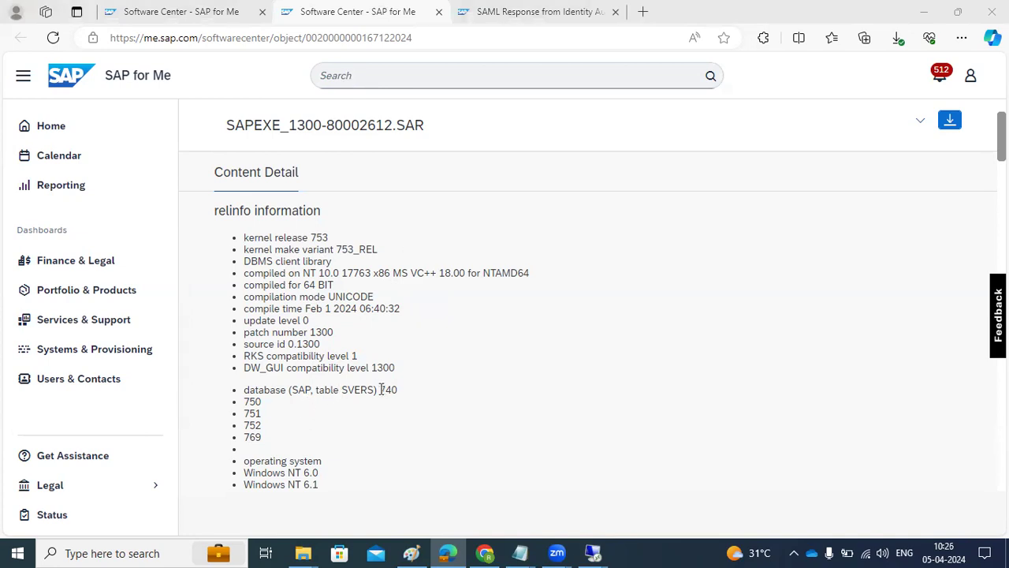
pyautogui.moveTo(379, 389); pyautogui.dragTo(375, 402)
pyautogui.click(260, 404)
pyautogui.moveTo(374, 389); pyautogui.dragTo(397, 389)
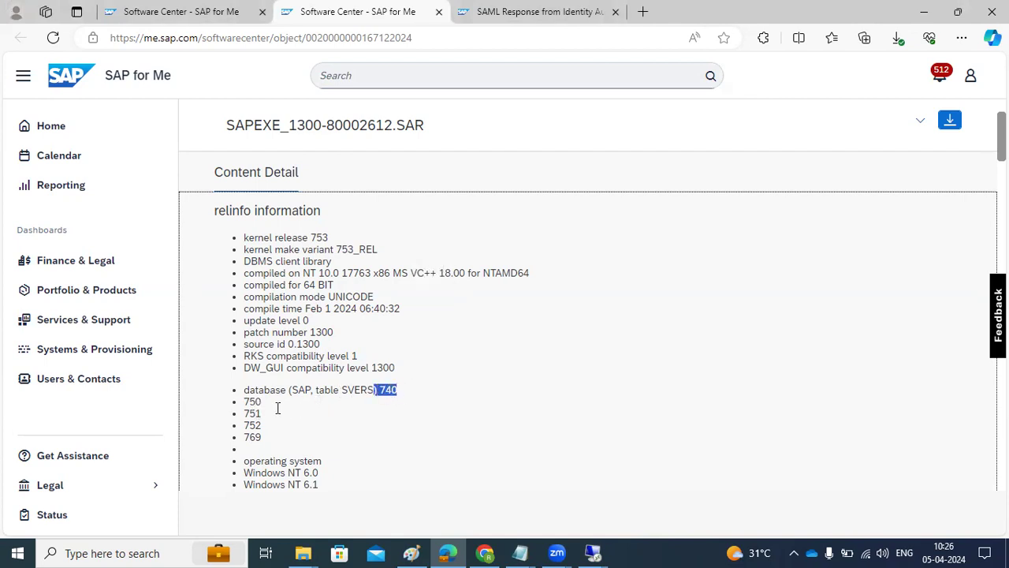
pyautogui.moveTo(262, 438); pyautogui.dragTo(239, 400)
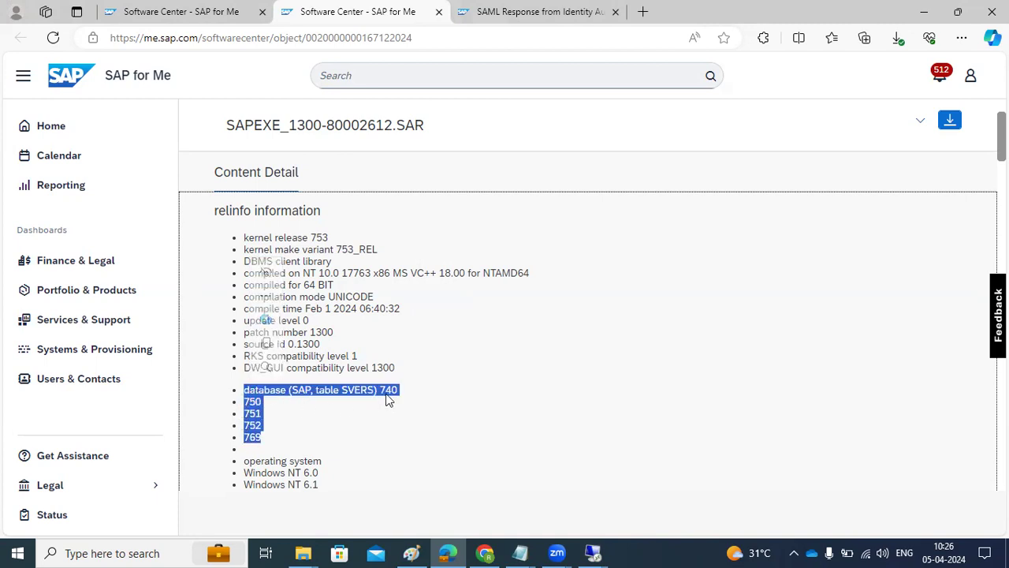
pyautogui.moveTo(378, 394); pyautogui.dragTo(400, 389)
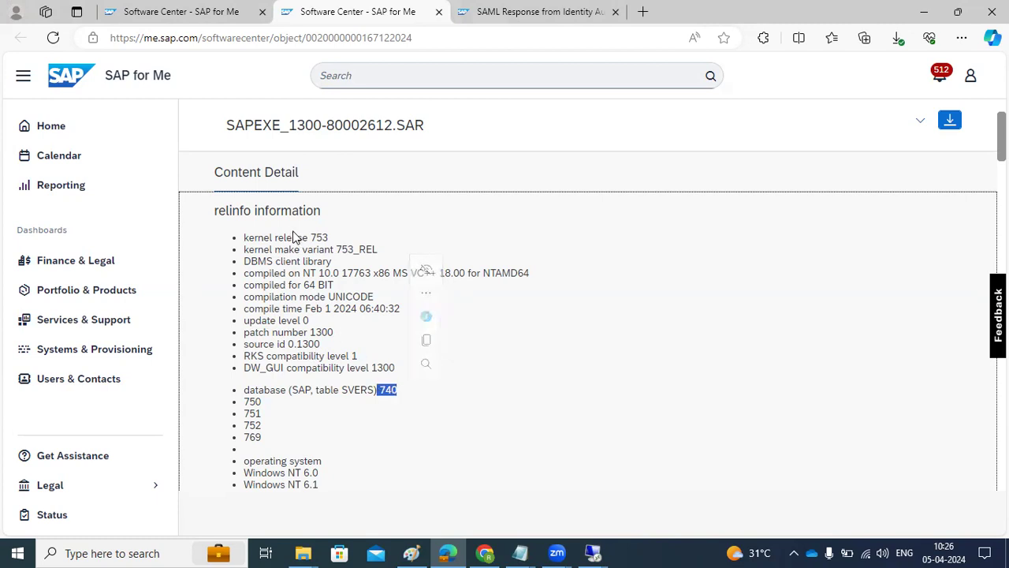
pyautogui.moveTo(294, 238); pyautogui.dragTo(379, 250)
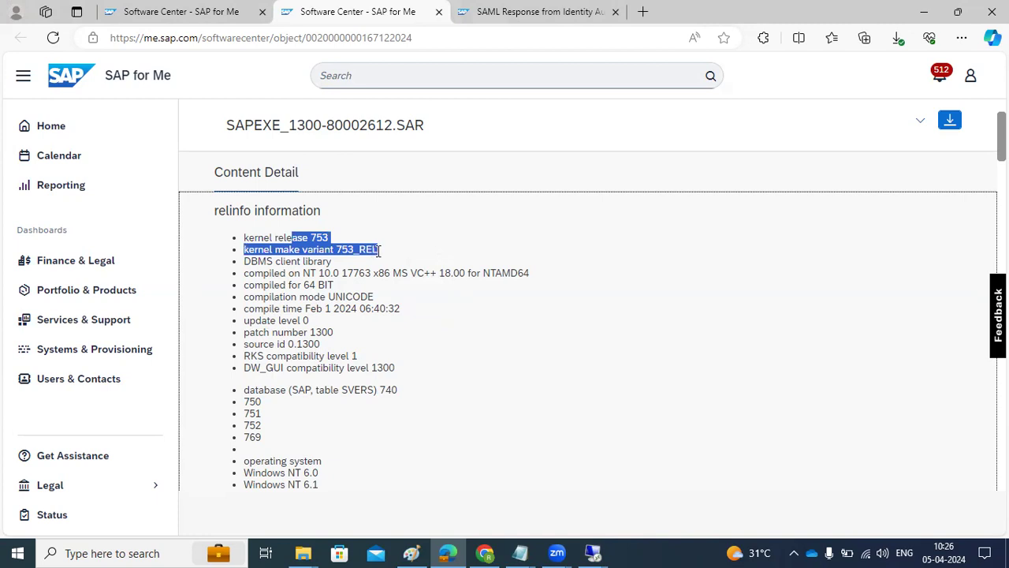
pyautogui.moveTo(379, 250); pyautogui.dragTo(379, 250)
pyautogui.click(262, 430)
pyautogui.moveTo(261, 438); pyautogui.dragTo(245, 390)
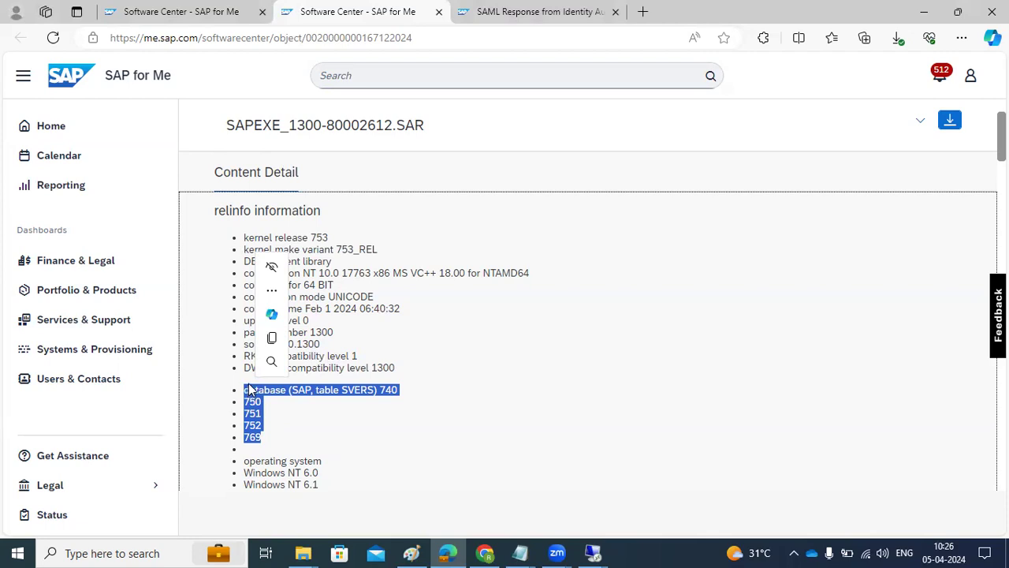
pyautogui.click(266, 416)
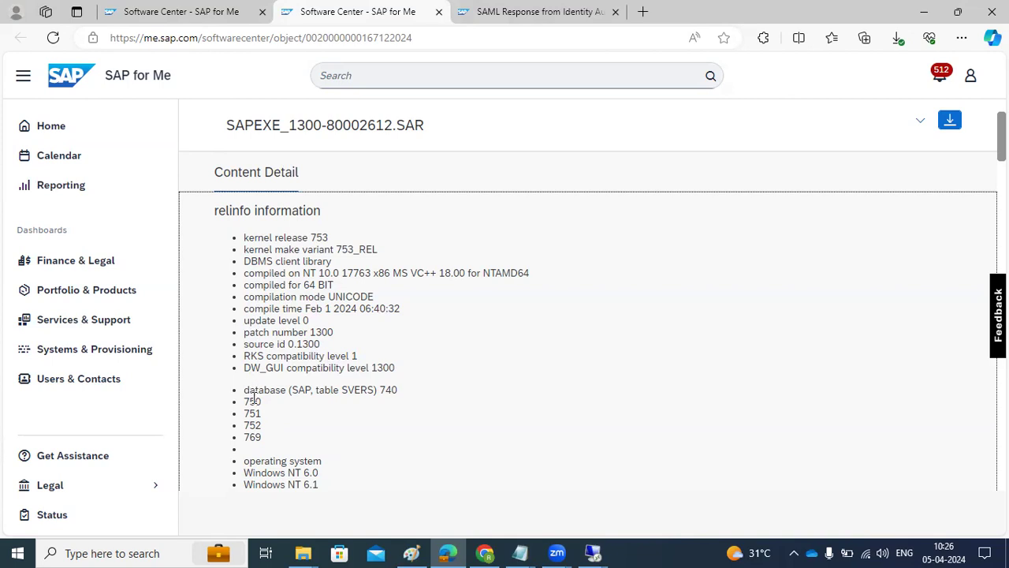
pyautogui.moveTo(248, 389); pyautogui.dragTo(270, 445)
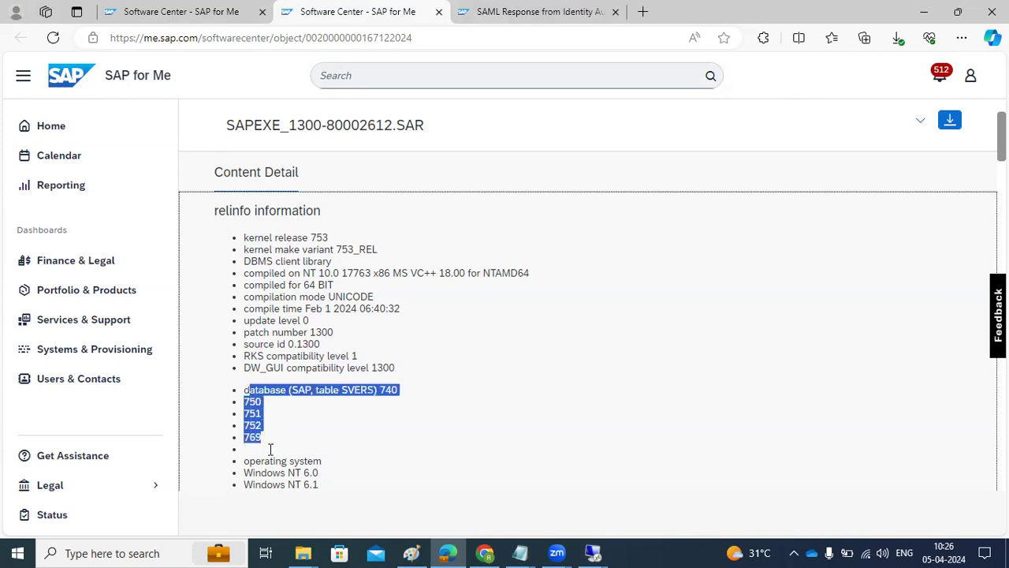
pyautogui.moveTo(593, 553)
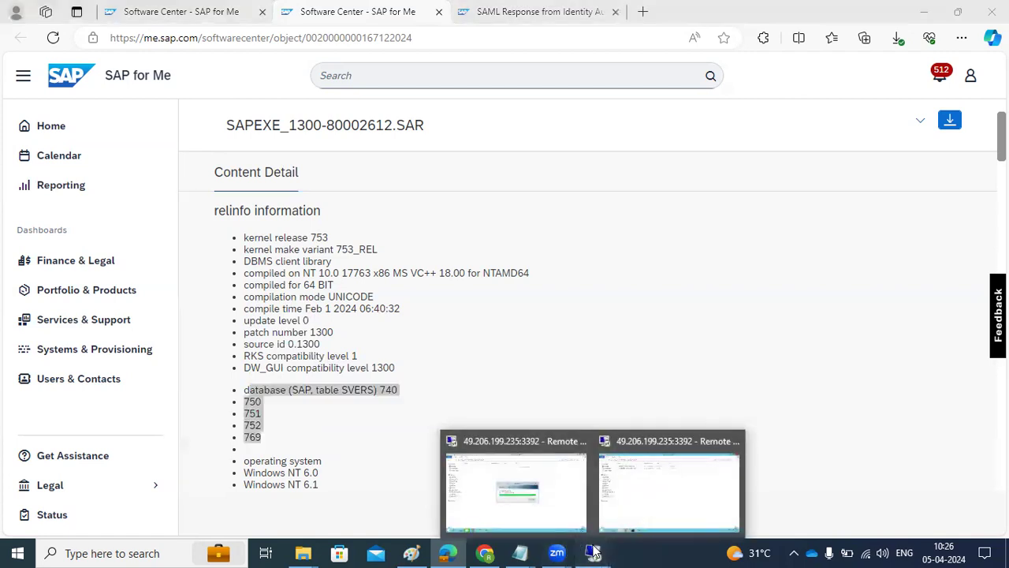
# Return to the remote F:\kernel_753-1300 folder and open a Command Prompt there with cmd
pyautogui.click(510, 482)
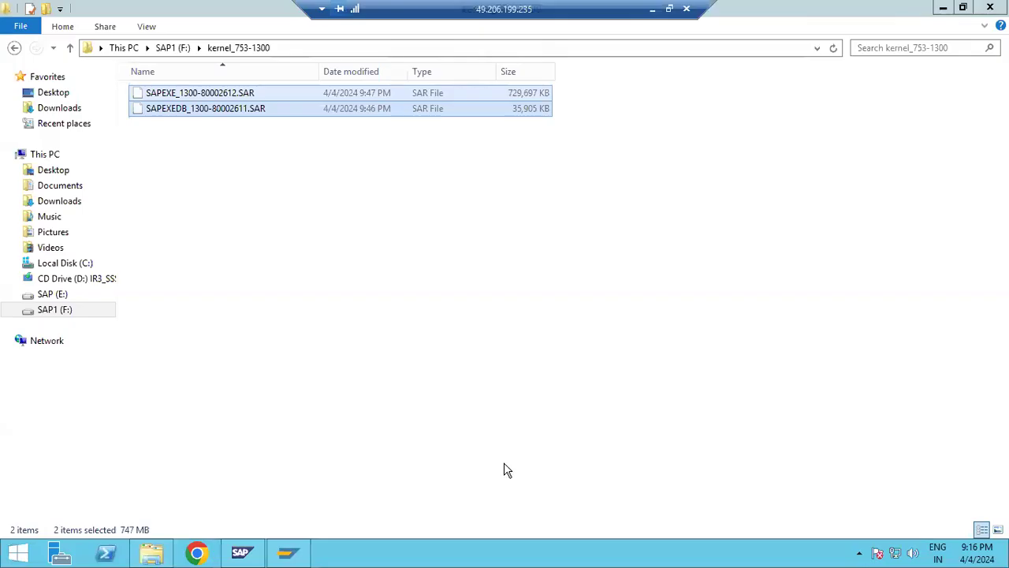
pyautogui.click(652, 10)
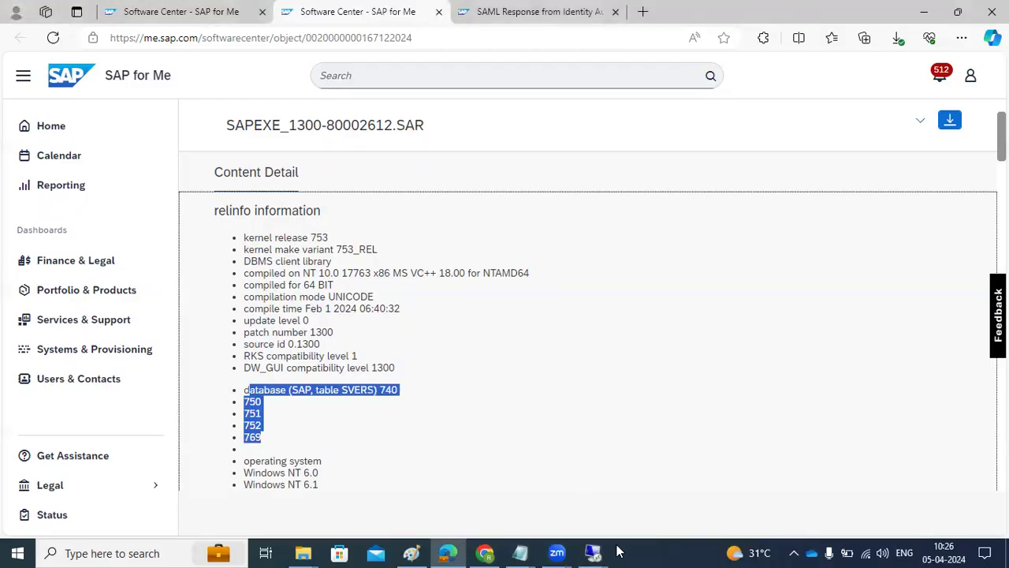
pyautogui.moveTo(593, 550)
pyautogui.click(646, 494)
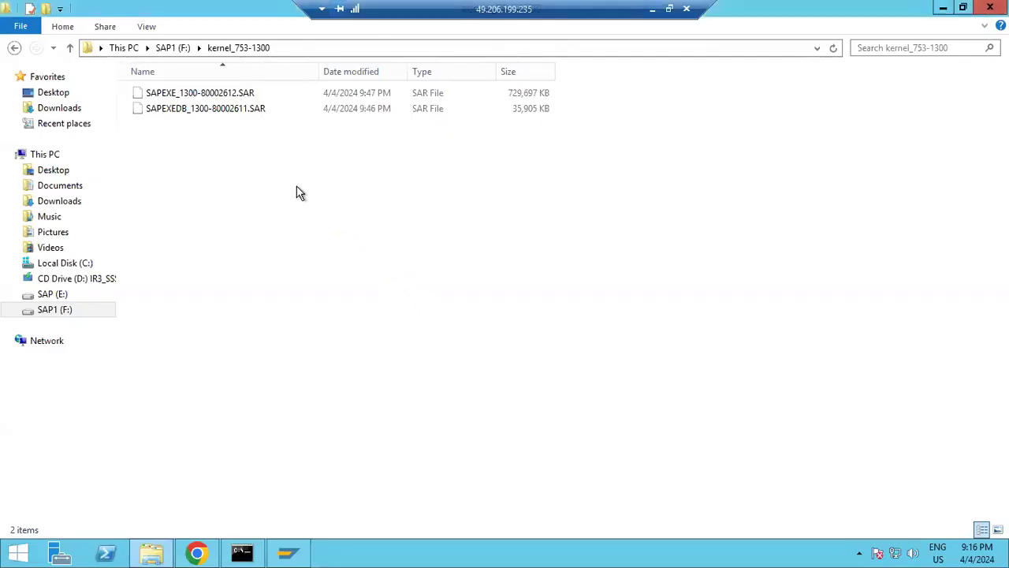
pyautogui.click(308, 48)
pyautogui.write('cmd')
pyautogui.press('Return')
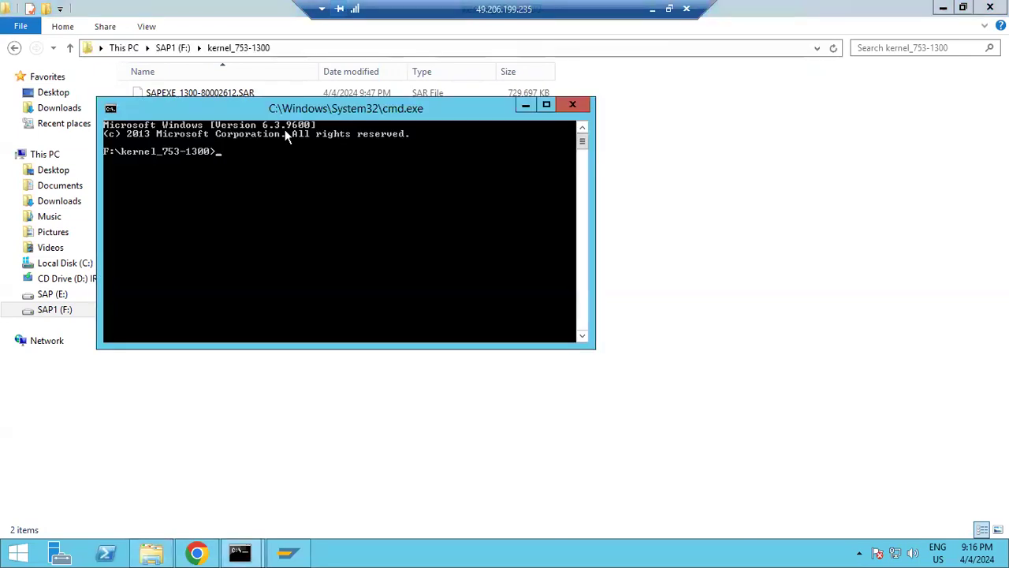
# Run SAPCAR -xvf SAPEXE*.SAR to extract the kernel archive in F:\kernel_753-1300
pyautogui.moveTo(266, 103); pyautogui.dragTo(281, 192)
pyautogui.write('SAPEXE_')
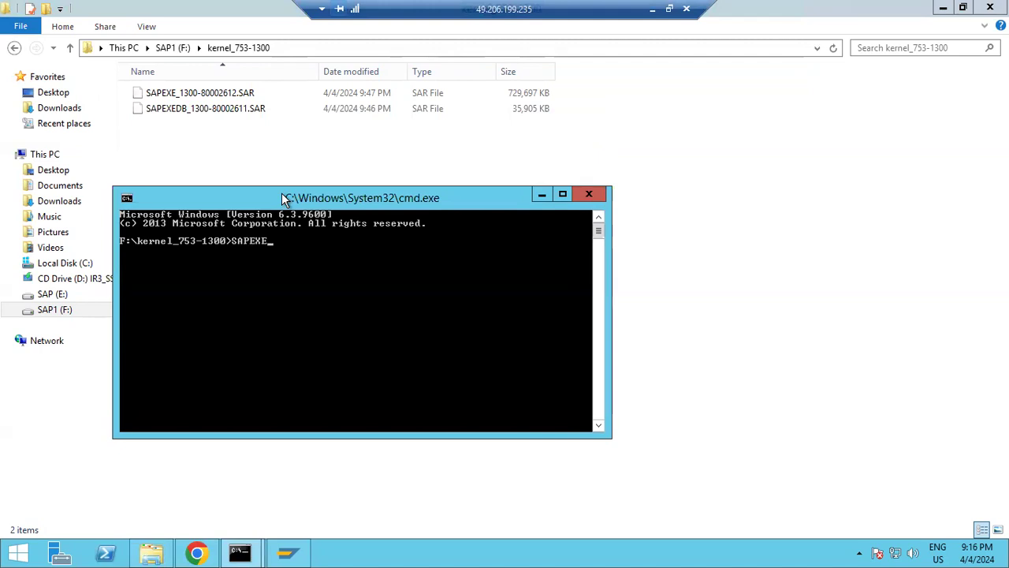
pyautogui.write('1300*.SAR')
pyautogui.hotkey('ctrl', 'a')
pyautogui.press('Return')
pyautogui.write('SAPCAR -xvf SAPEXE')
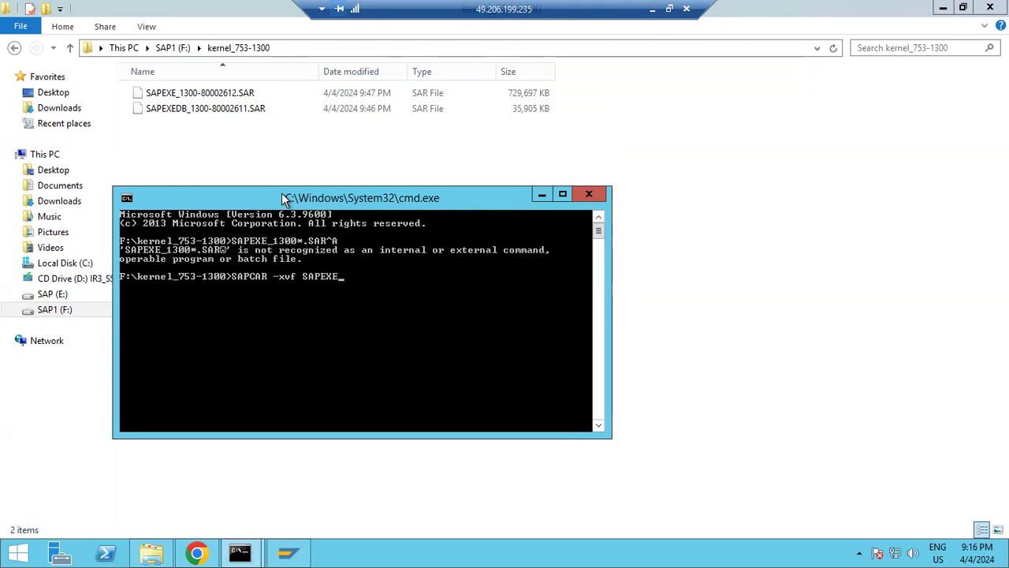
pyautogui.write('*.SAR')
pyautogui.press('Return')
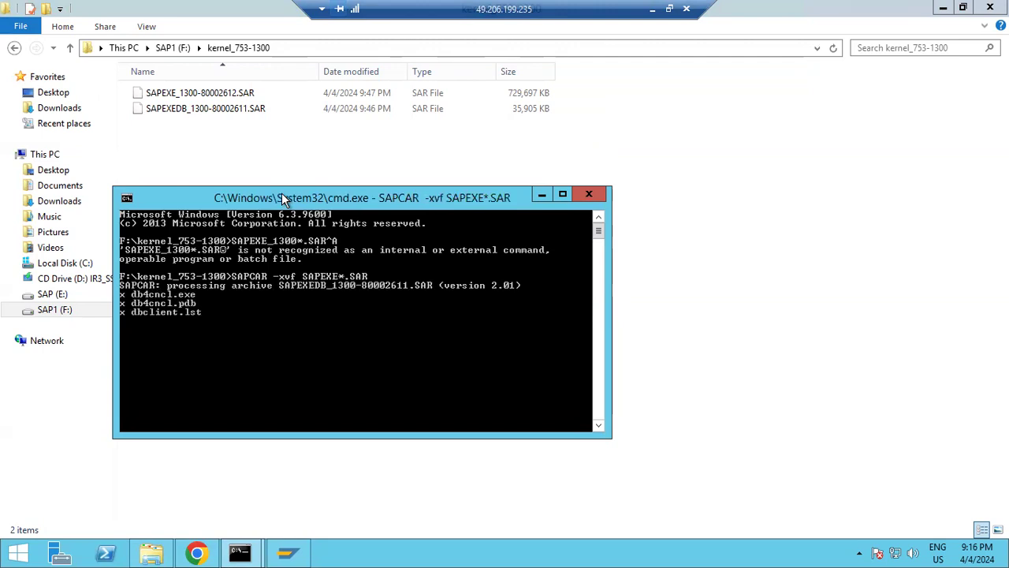
pyautogui.click(653, 11)
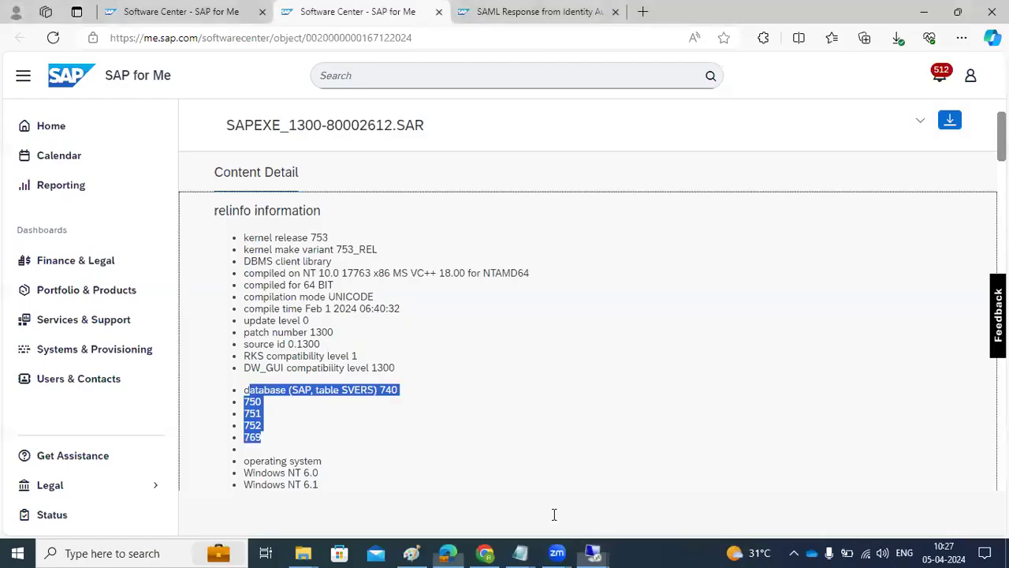
pyautogui.scroll(-4, 365, 434)
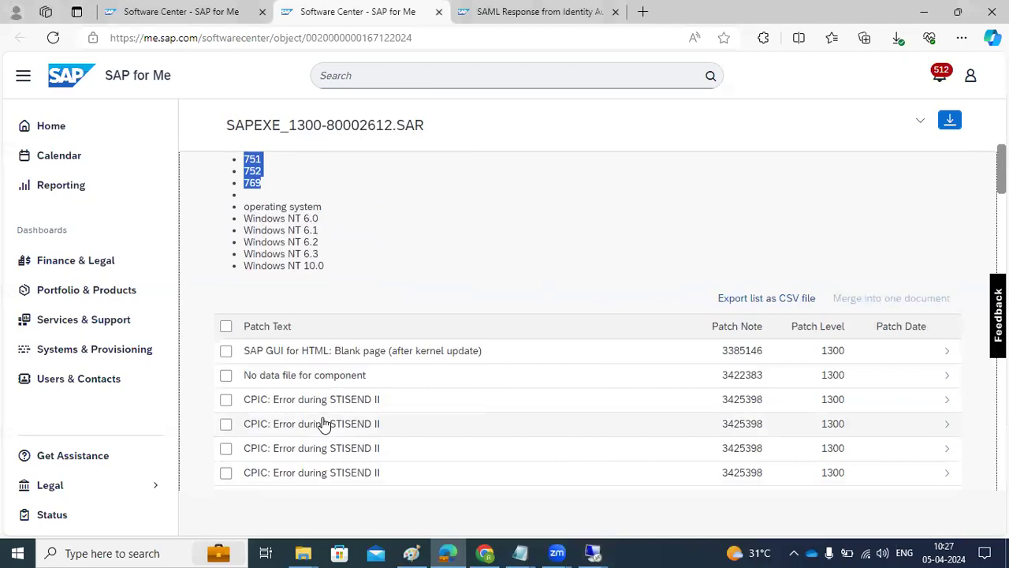
pyautogui.scroll(-1, 323, 419)
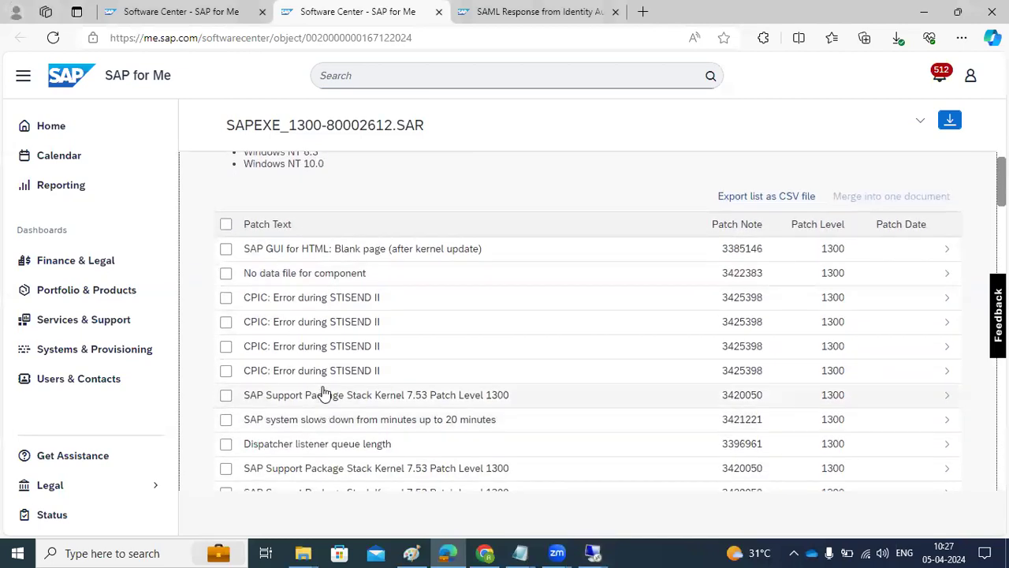
pyautogui.moveTo(340, 249); pyautogui.dragTo(424, 258)
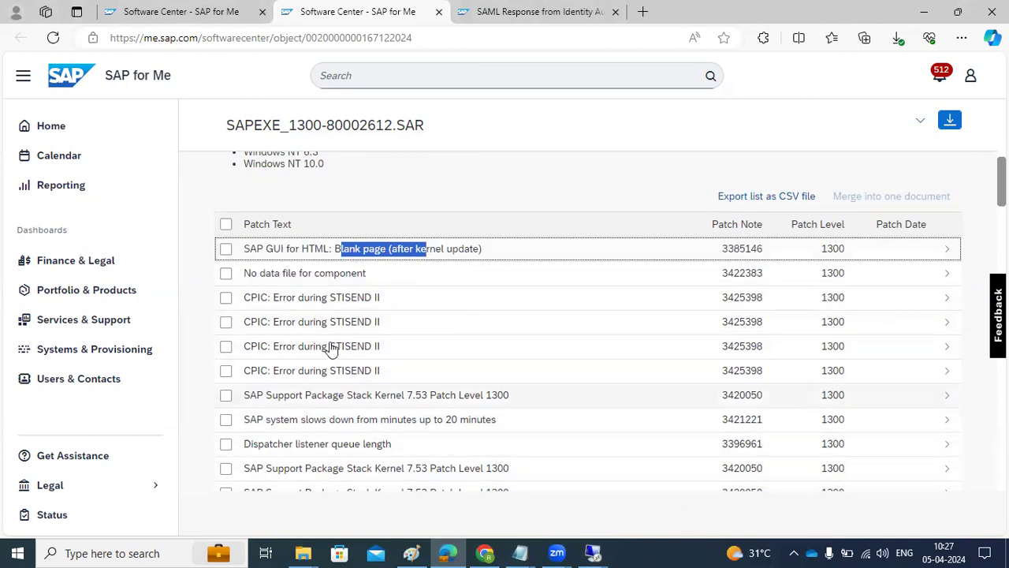
pyautogui.moveTo(257, 250); pyautogui.dragTo(303, 254)
pyautogui.scroll(-2, 322, 383)
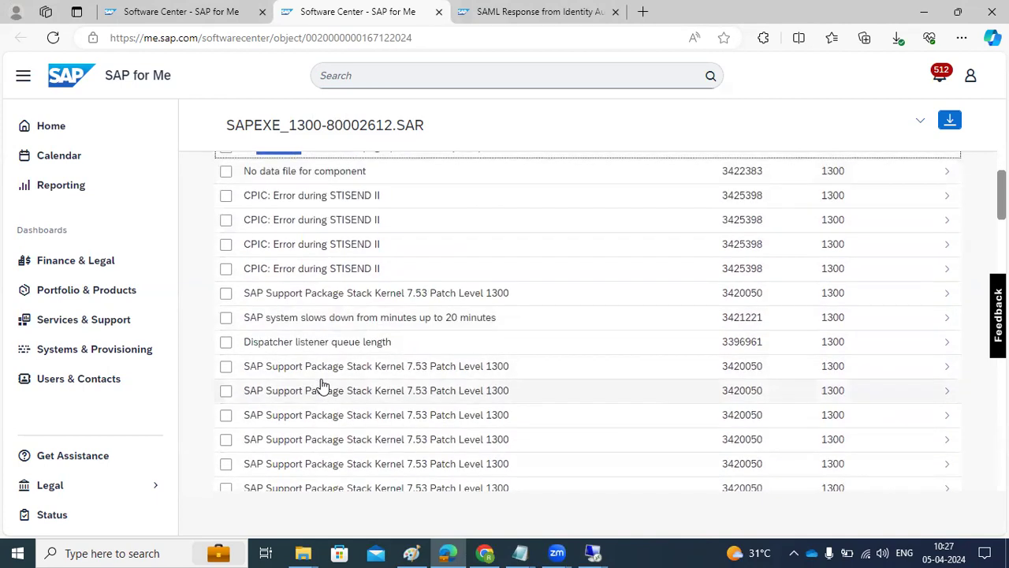
pyautogui.scroll(2, 322, 384)
pyautogui.click(495, 252)
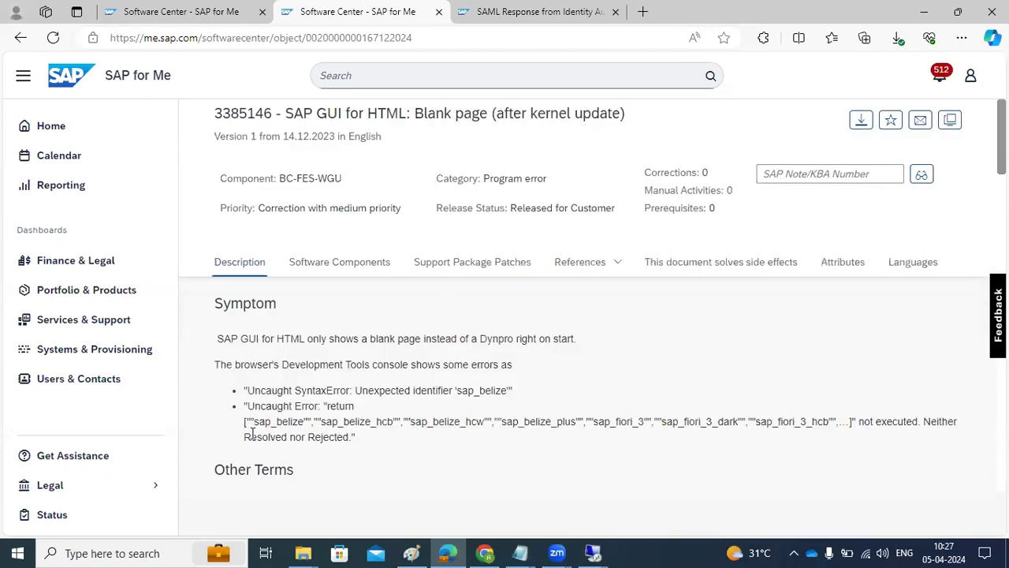
pyautogui.scroll(-1, 257, 435)
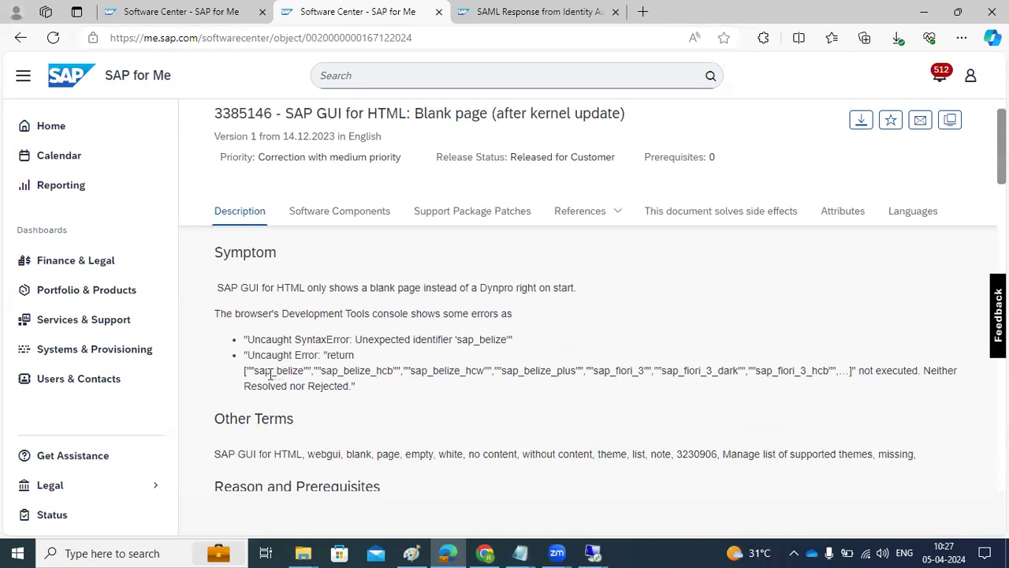
pyautogui.moveTo(247, 337); pyautogui.dragTo(372, 392)
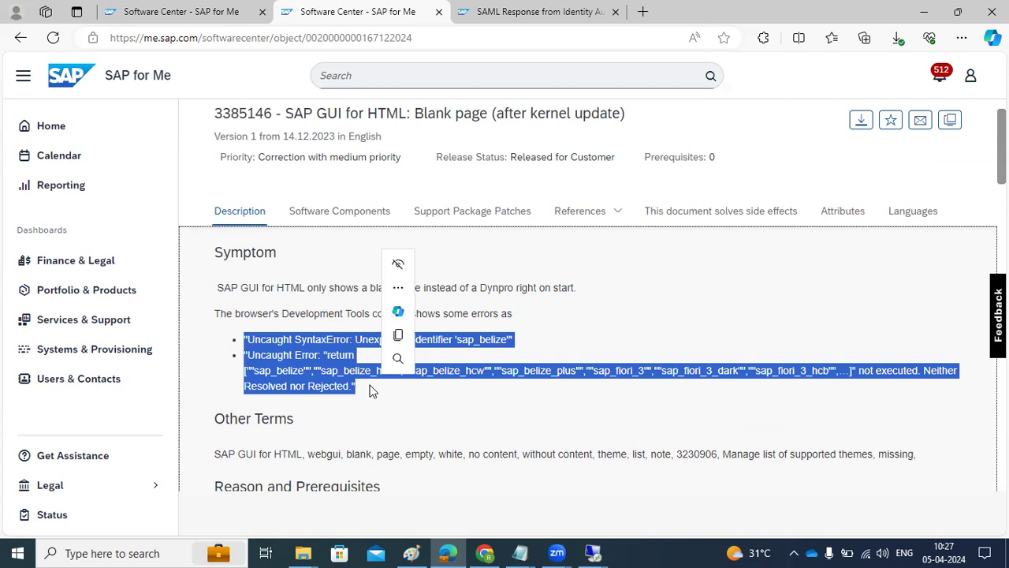
pyautogui.click(251, 339)
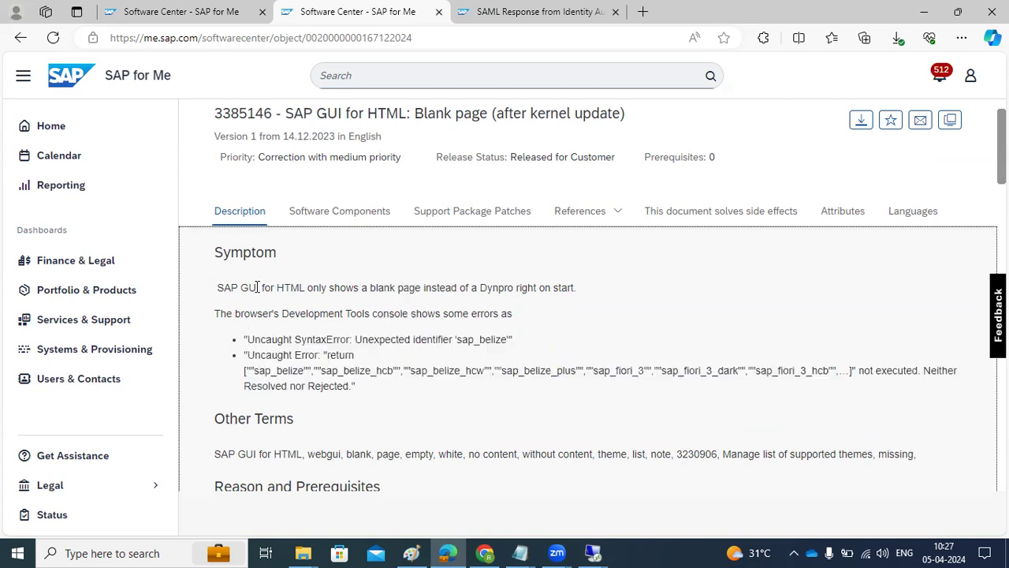
pyautogui.moveTo(256, 250); pyautogui.dragTo(277, 253)
pyautogui.moveTo(248, 339); pyautogui.dragTo(350, 387)
pyautogui.scroll(-2, 340, 401)
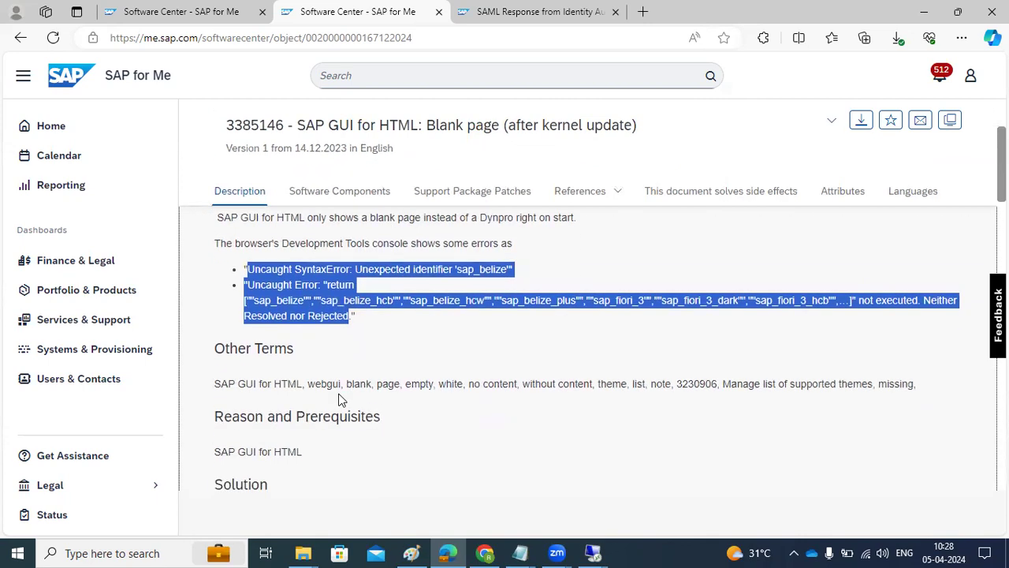
pyautogui.moveTo(249, 392); pyautogui.dragTo(309, 392)
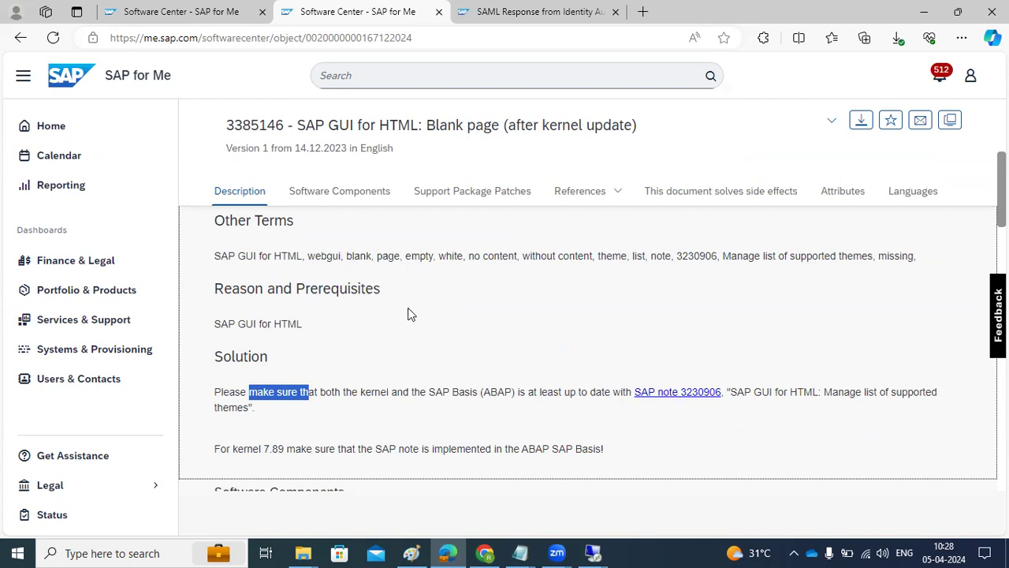
pyautogui.scroll(-3, 327, 402)
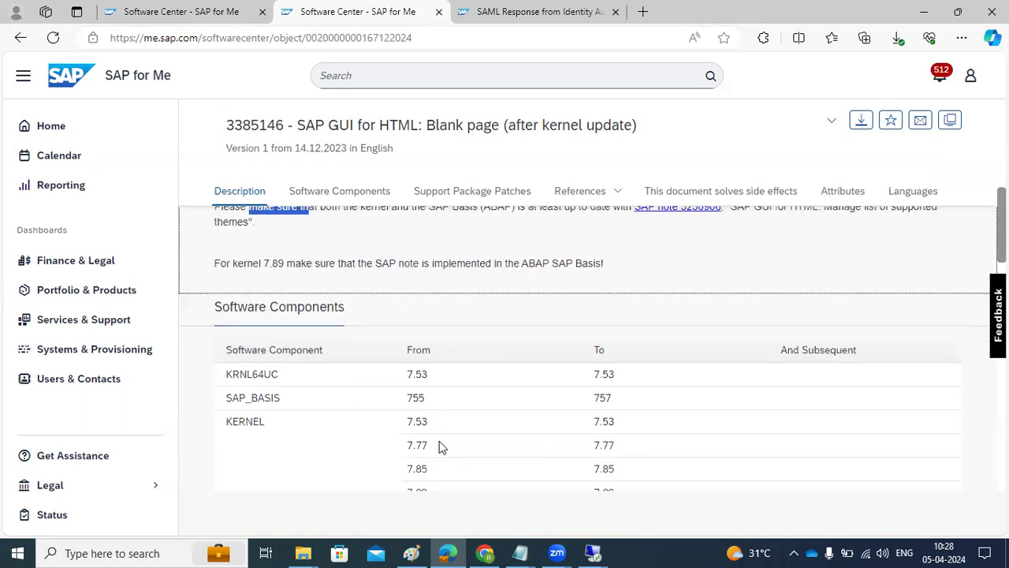
pyautogui.scroll(10, 575, 352)
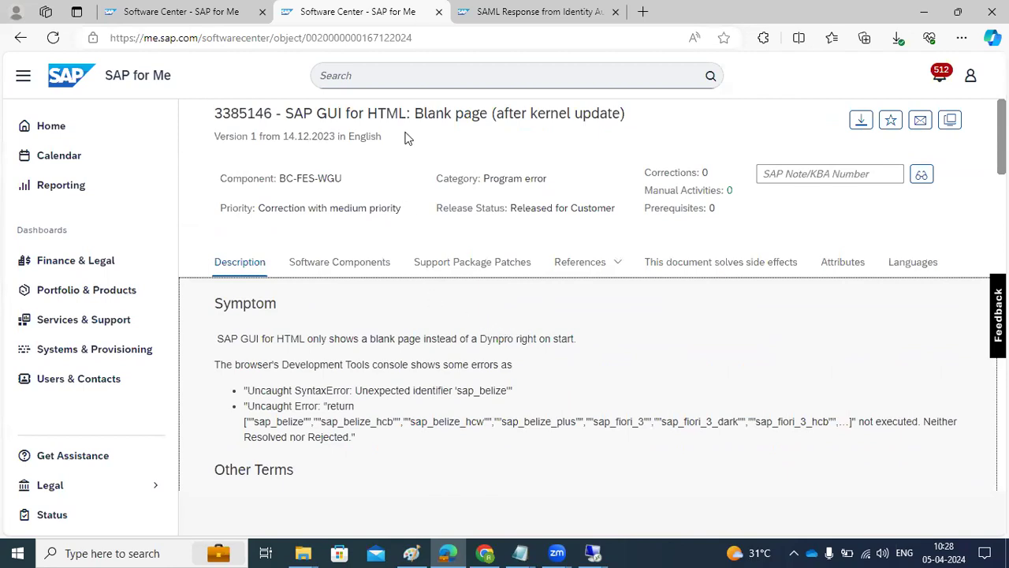
pyautogui.moveTo(327, 112); pyautogui.dragTo(337, 112)
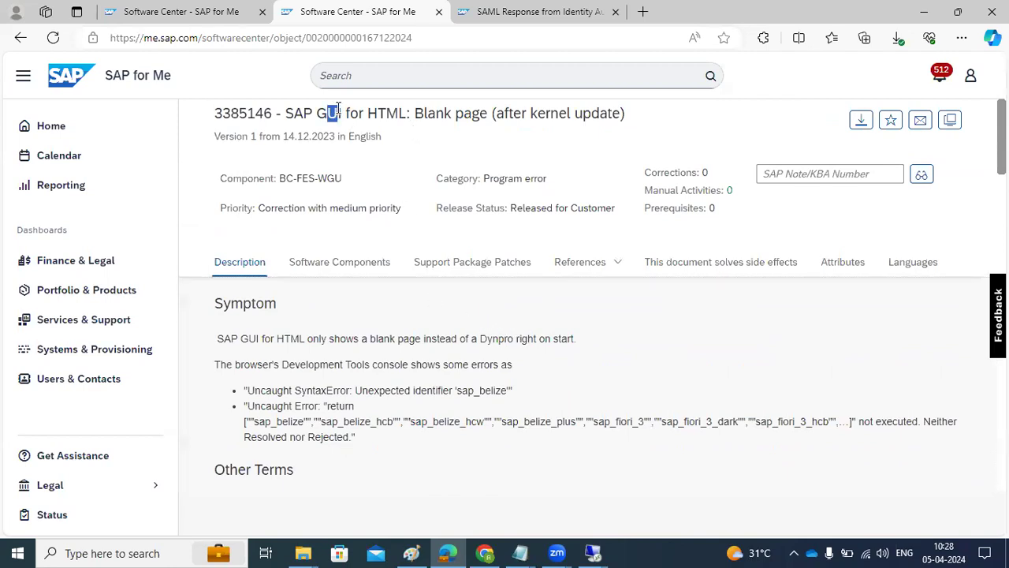
pyautogui.moveTo(283, 136); pyautogui.dragTo(397, 142)
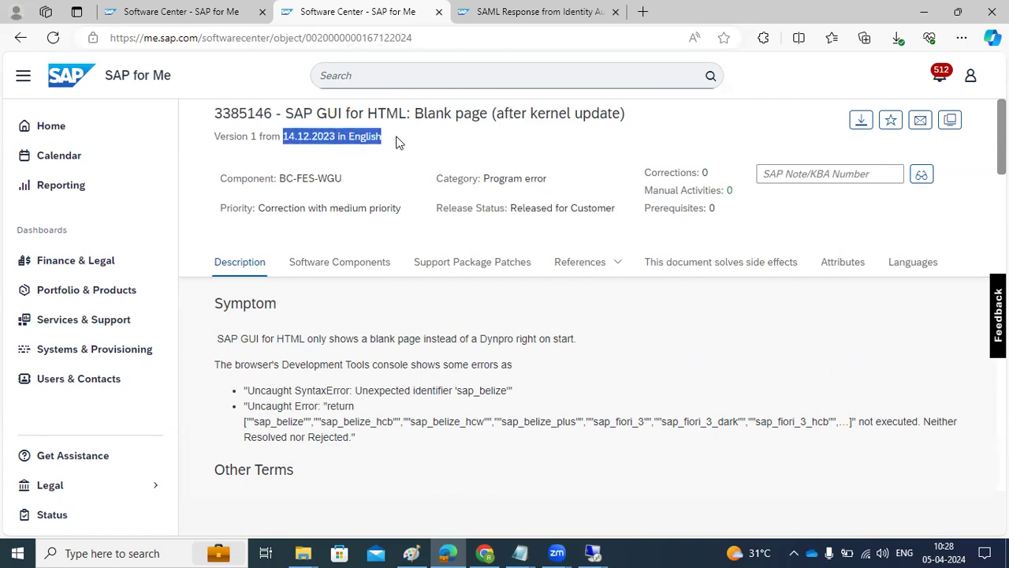
pyautogui.moveTo(500, 169); pyautogui.dragTo(523, 186)
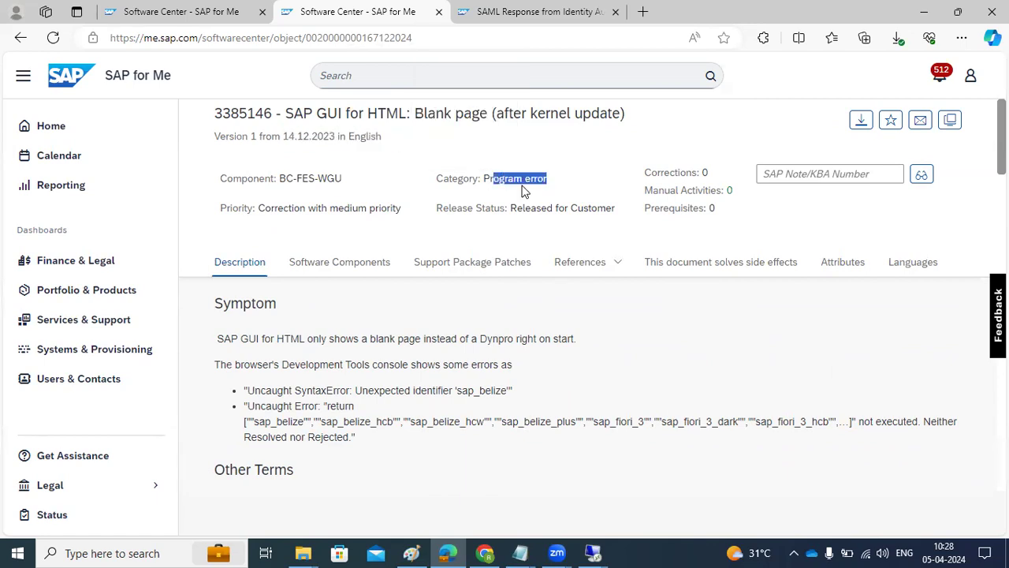
pyautogui.scroll(-5, 452, 339)
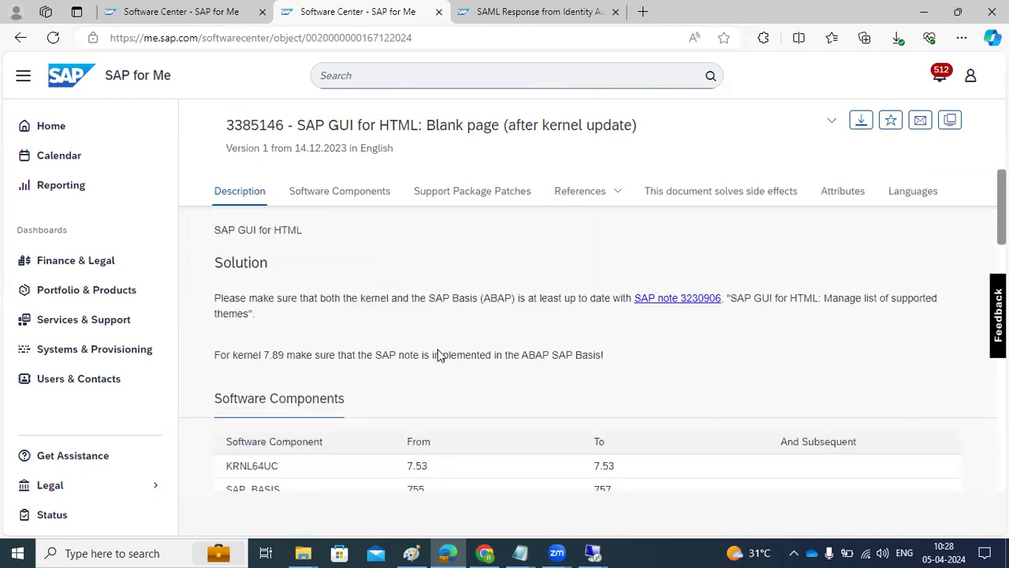
pyautogui.scroll(-1, 518, 425)
pyautogui.moveTo(406, 402); pyautogui.dragTo(488, 452)
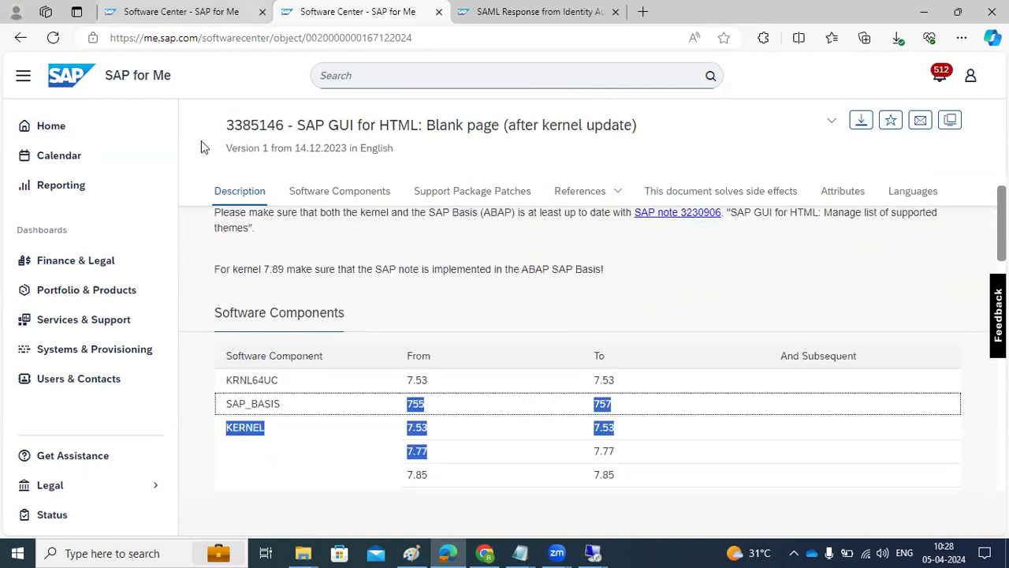
pyautogui.click(21, 39)
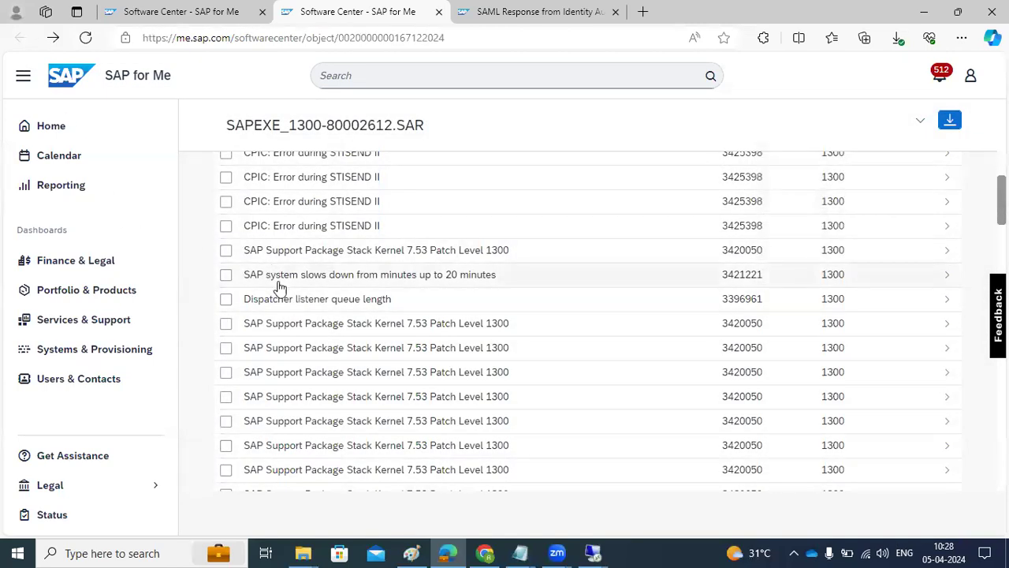
pyautogui.moveTo(261, 277); pyautogui.dragTo(494, 284)
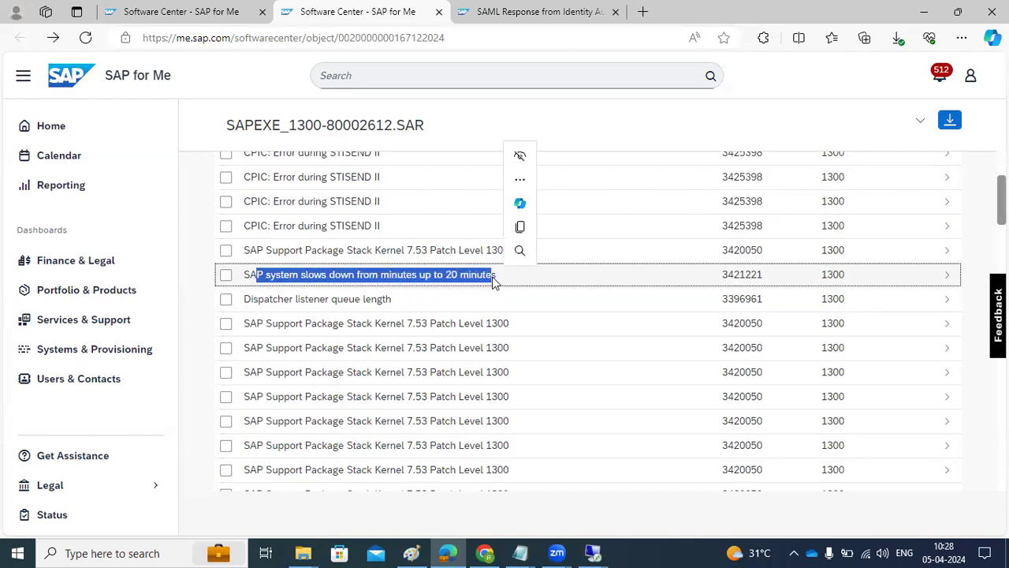
pyautogui.click(399, 282)
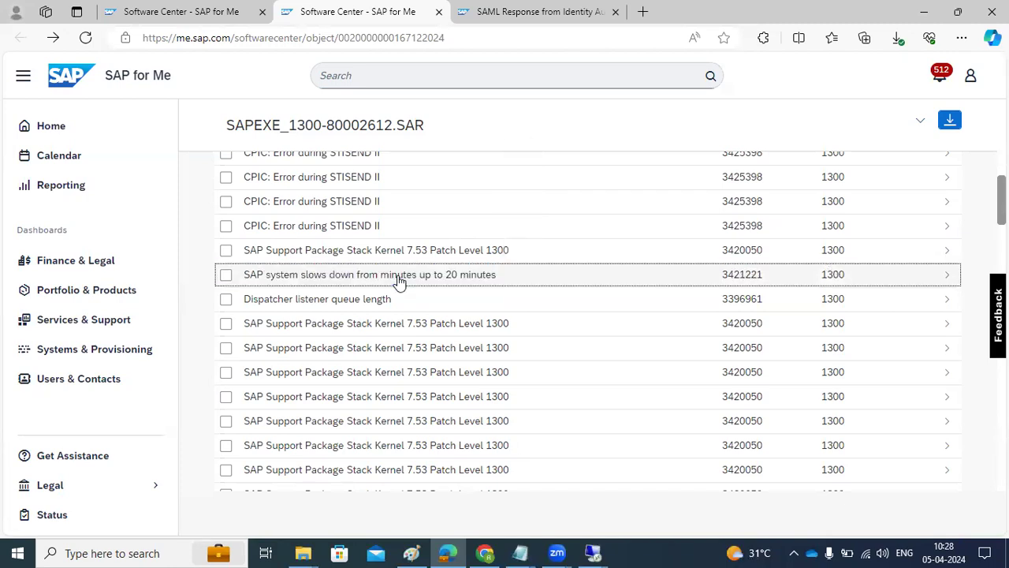
# Open SAP Note 3421221 and highlight the not-hanging and work-process phrases in its Symptom
pyautogui.click(948, 276)
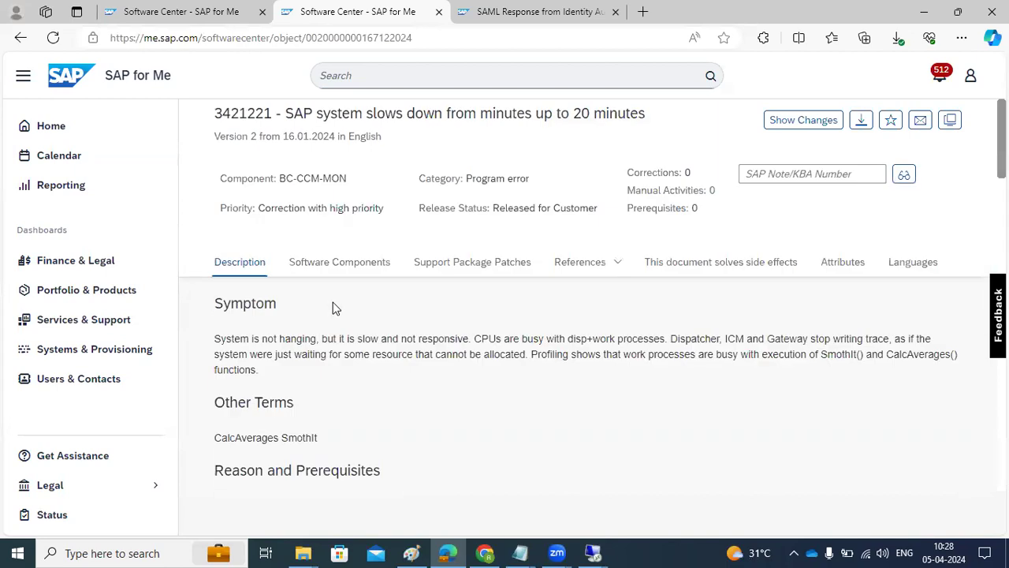
pyautogui.moveTo(262, 335); pyautogui.dragTo(305, 339)
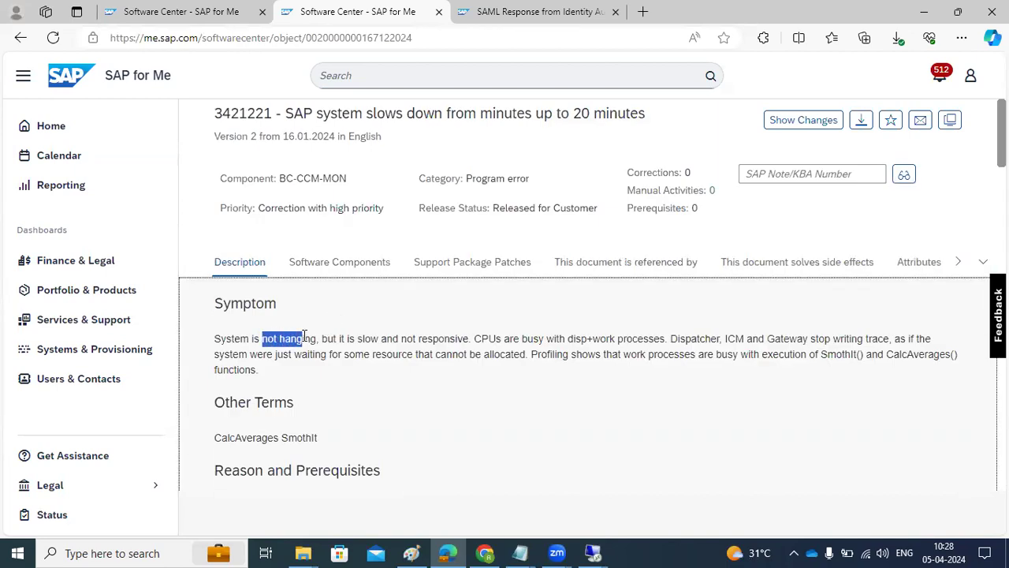
pyautogui.moveTo(386, 345); pyautogui.dragTo(521, 344)
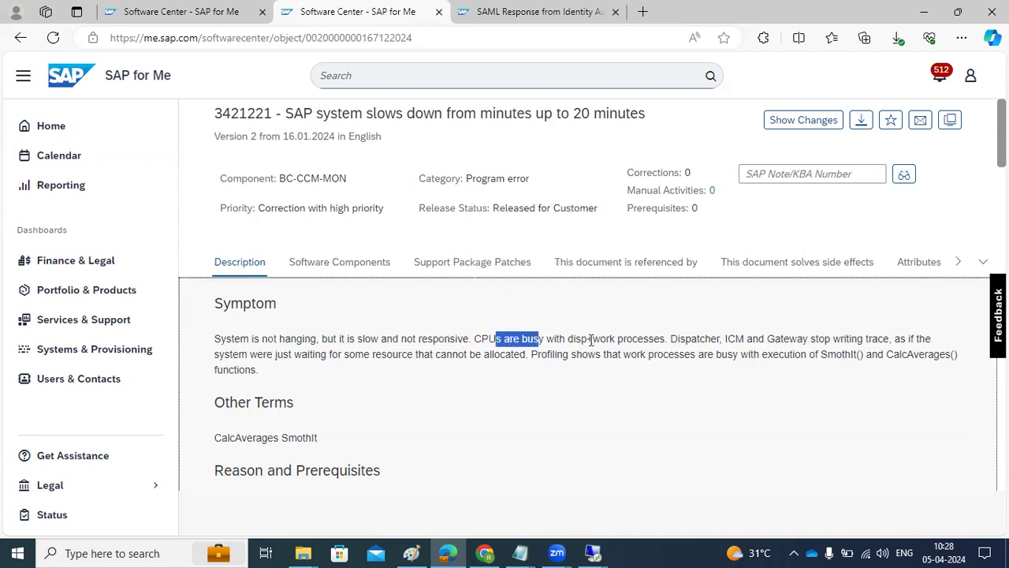
pyautogui.moveTo(587, 338); pyautogui.dragTo(656, 355)
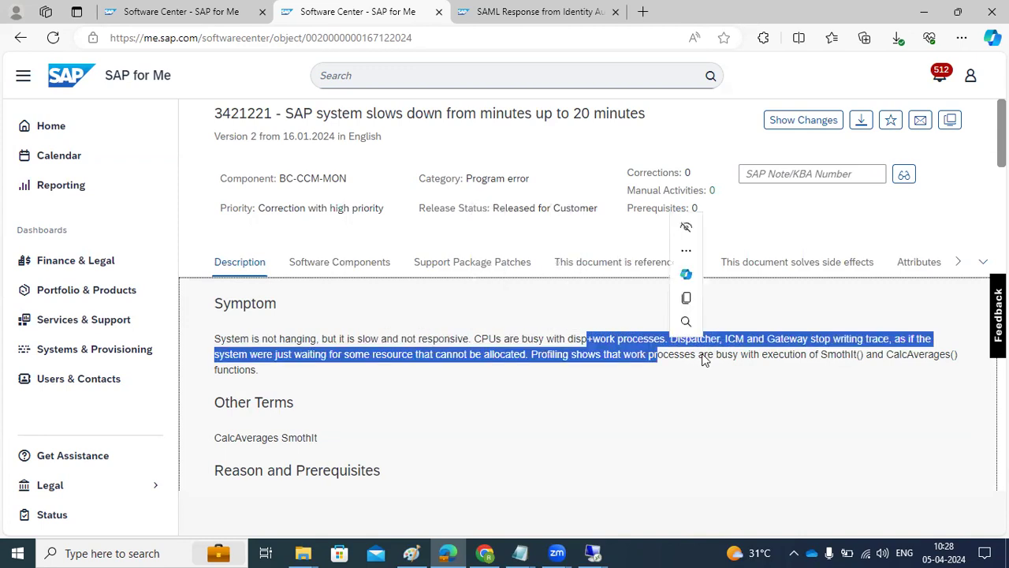
pyautogui.click(497, 405)
pyautogui.moveTo(274, 357); pyautogui.dragTo(417, 367)
# Highlight the kernel program error reason and the 'Update the kernel of SAP system' solution
pyautogui.scroll(-3, 417, 368)
pyautogui.scroll(-1, 378, 366)
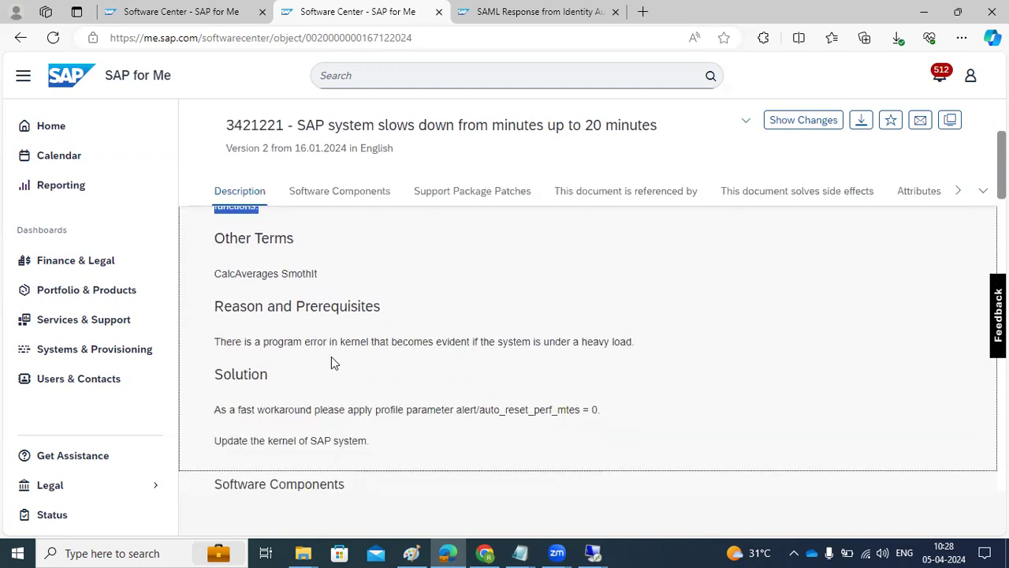
pyautogui.moveTo(244, 341); pyautogui.dragTo(633, 341)
pyautogui.scroll(-1, 451, 416)
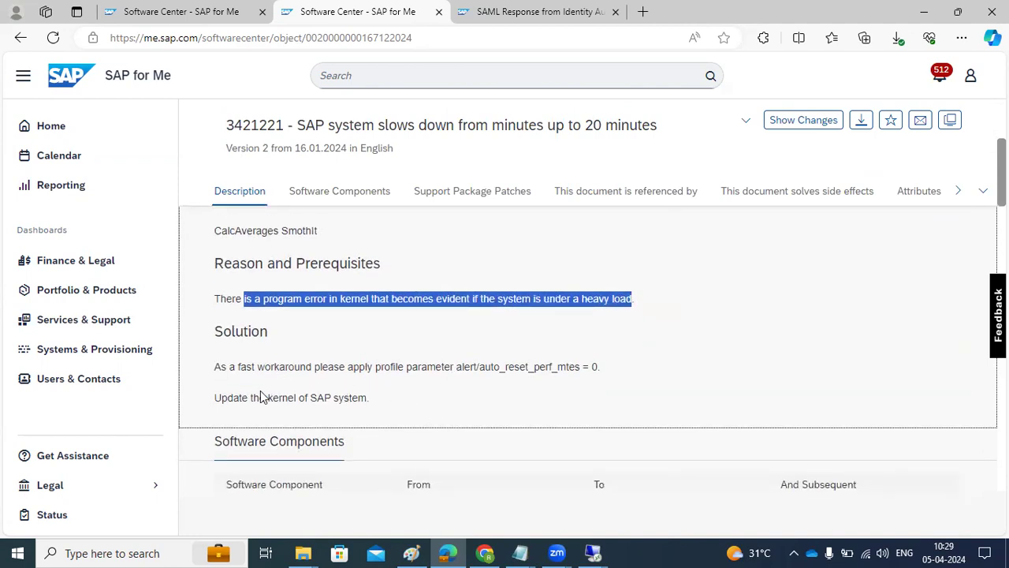
pyautogui.moveTo(249, 398); pyautogui.dragTo(331, 397)
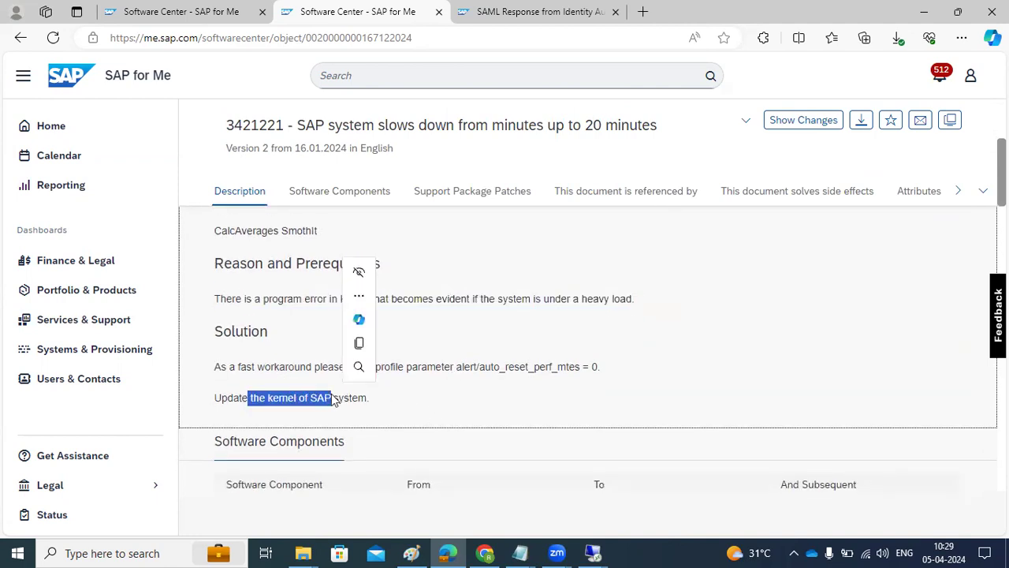
pyautogui.moveTo(222, 397); pyautogui.dragTo(378, 407)
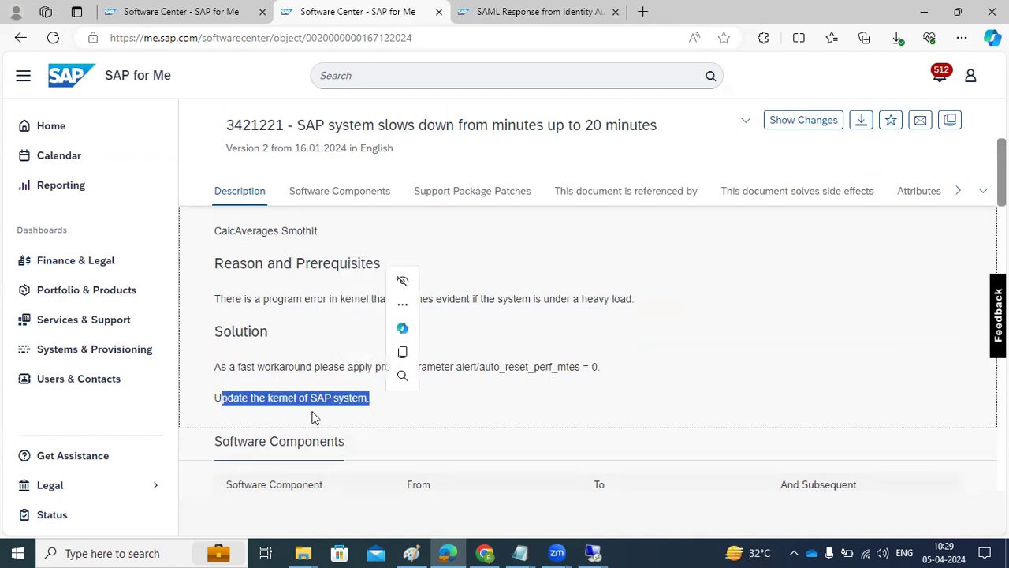
pyautogui.click(265, 416)
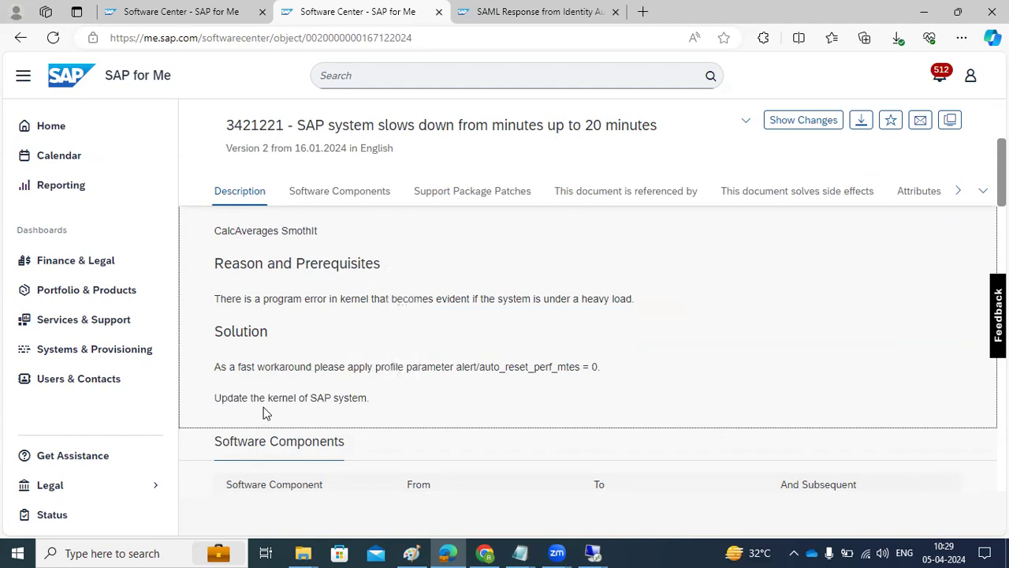
pyautogui.scroll(1, 263, 407)
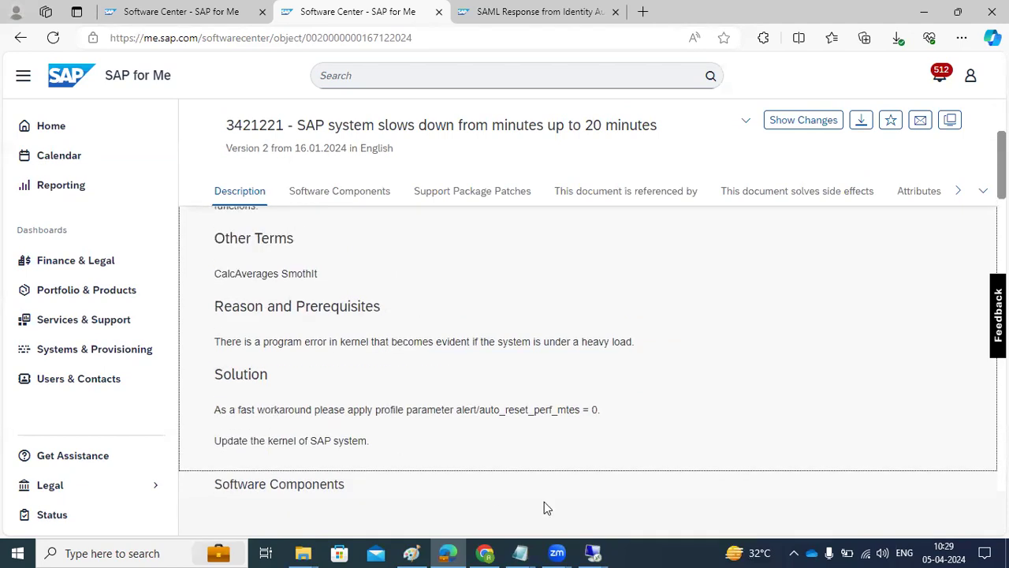
# Check the remote SAPCAR extraction progress and return to the browser
pyautogui.moveTo(593, 553)
pyautogui.click(642, 509)
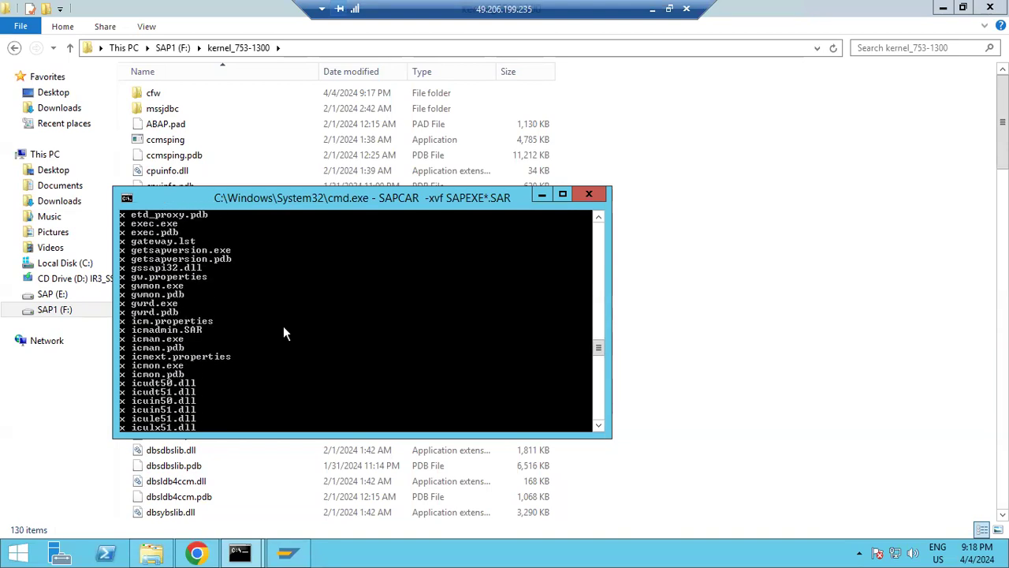
pyautogui.click(652, 10)
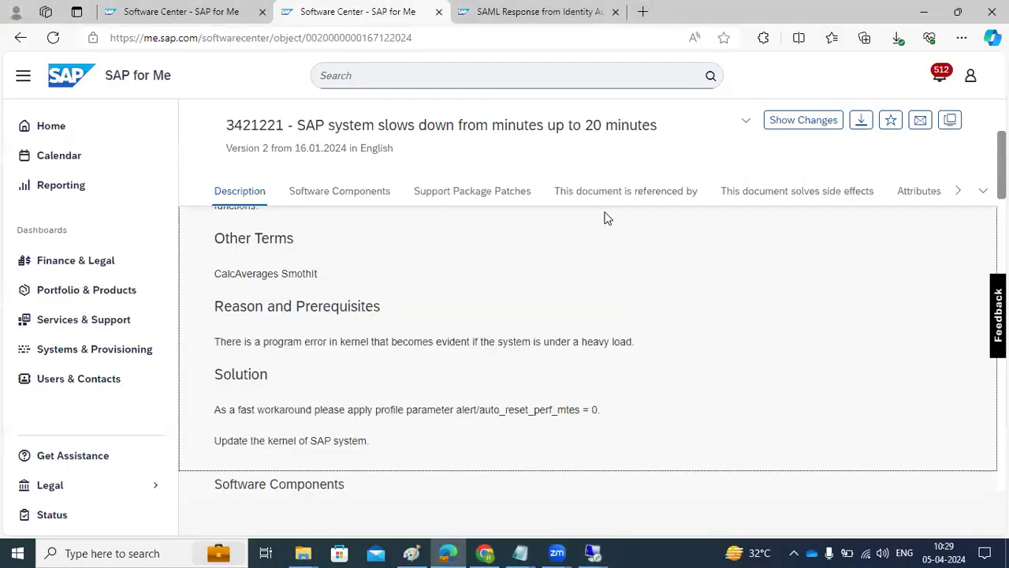
pyautogui.click(167, 7)
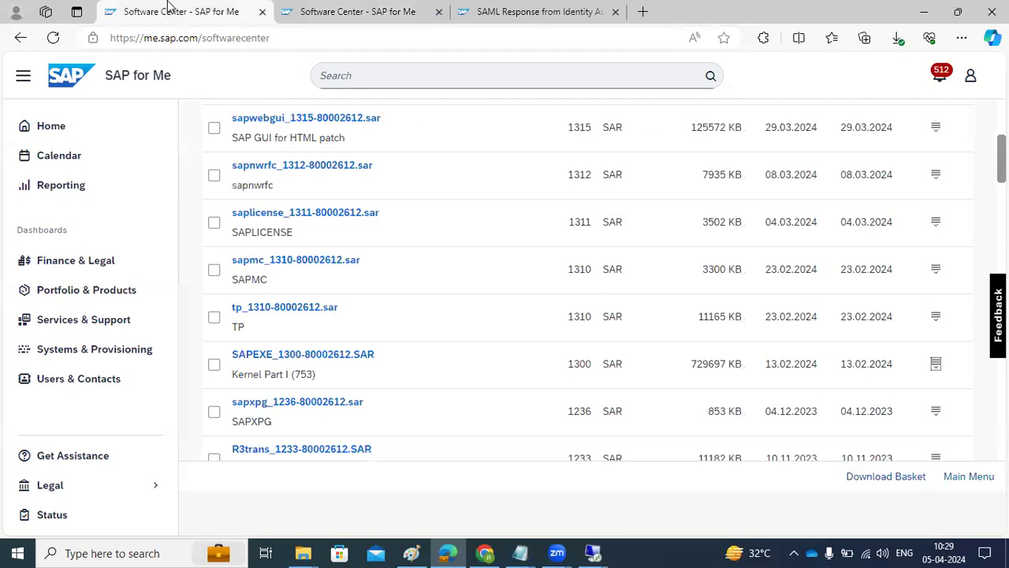
pyautogui.scroll(3, 319, 292)
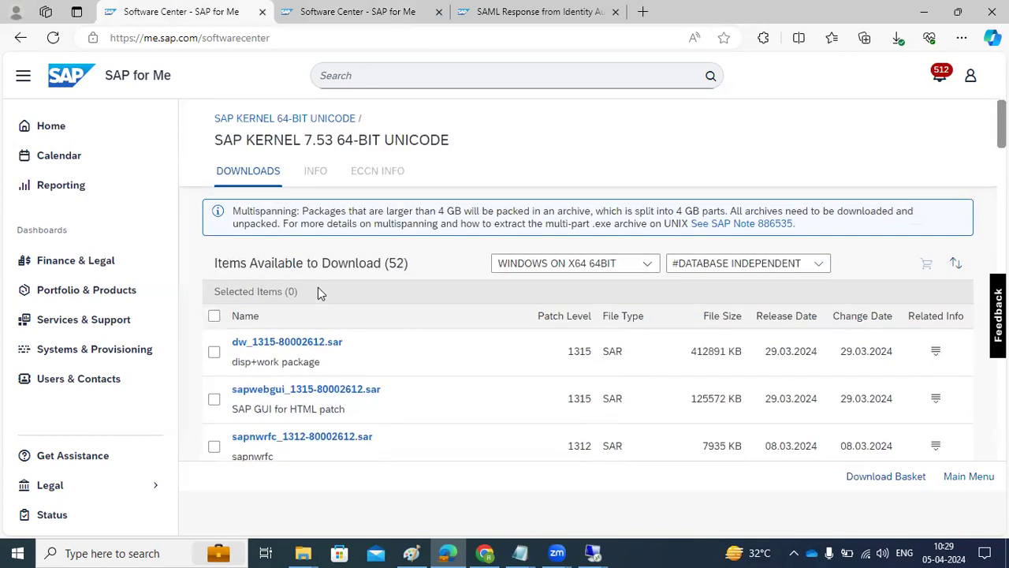
pyautogui.click(502, 11)
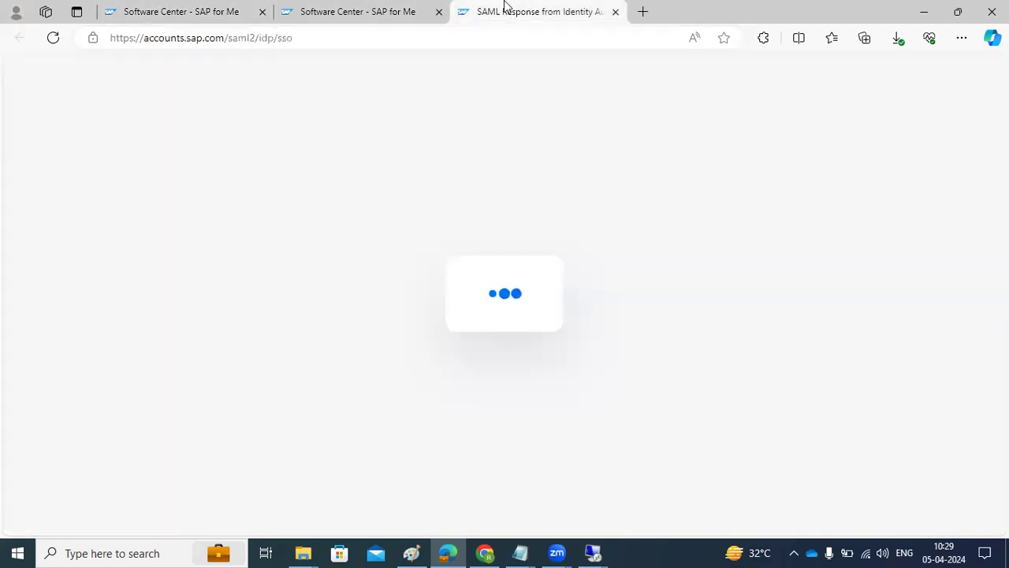
pyautogui.click(360, 10)
pyautogui.moveTo(228, 126); pyautogui.dragTo(288, 132)
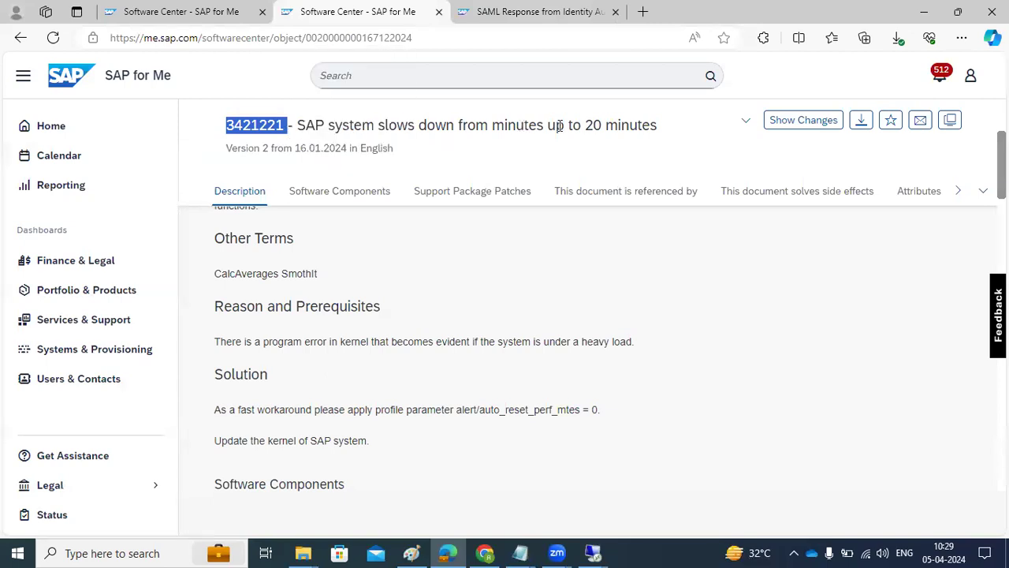
pyautogui.moveTo(522, 126); pyautogui.dragTo(564, 128)
pyautogui.scroll(-1, 302, 261)
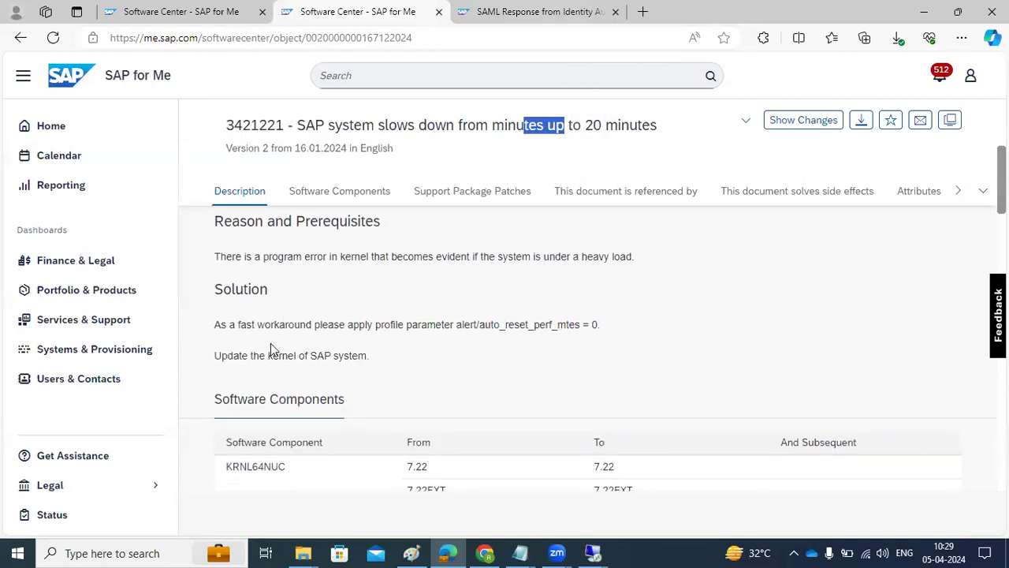
pyautogui.moveTo(215, 355); pyautogui.dragTo(284, 355)
pyautogui.scroll(-3, 359, 367)
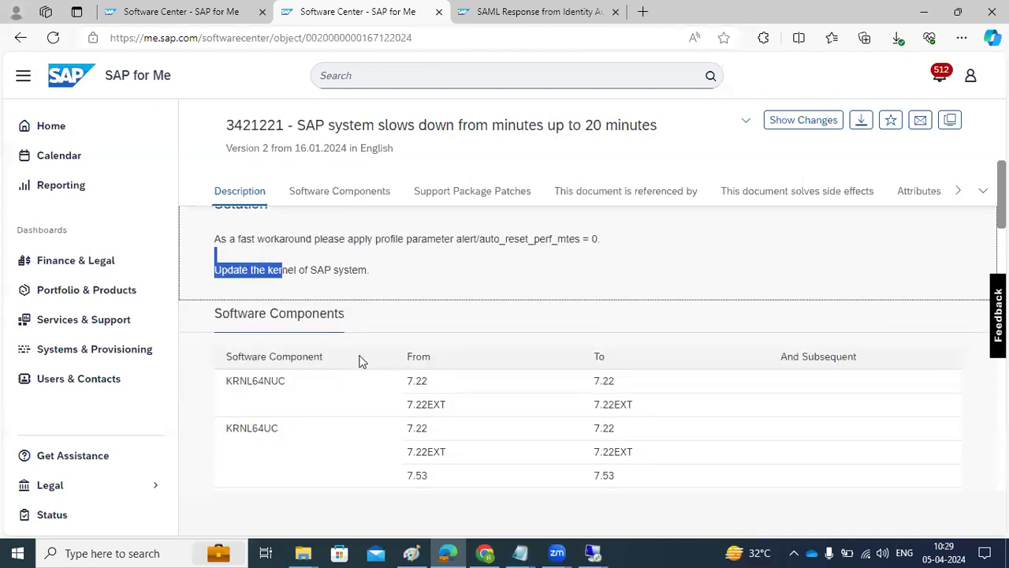
pyautogui.scroll(5, 351, 349)
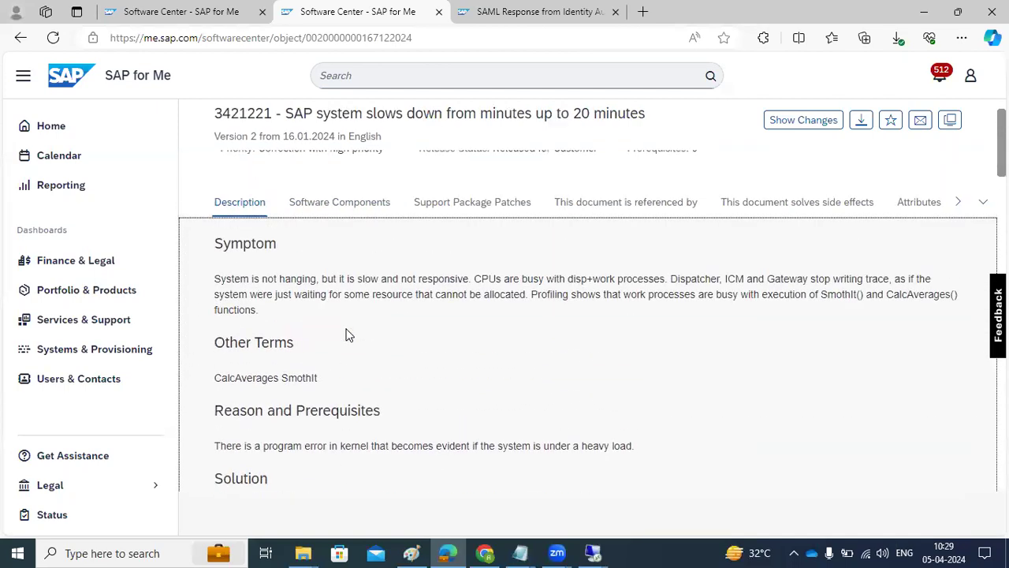
pyautogui.scroll(-3, 346, 335)
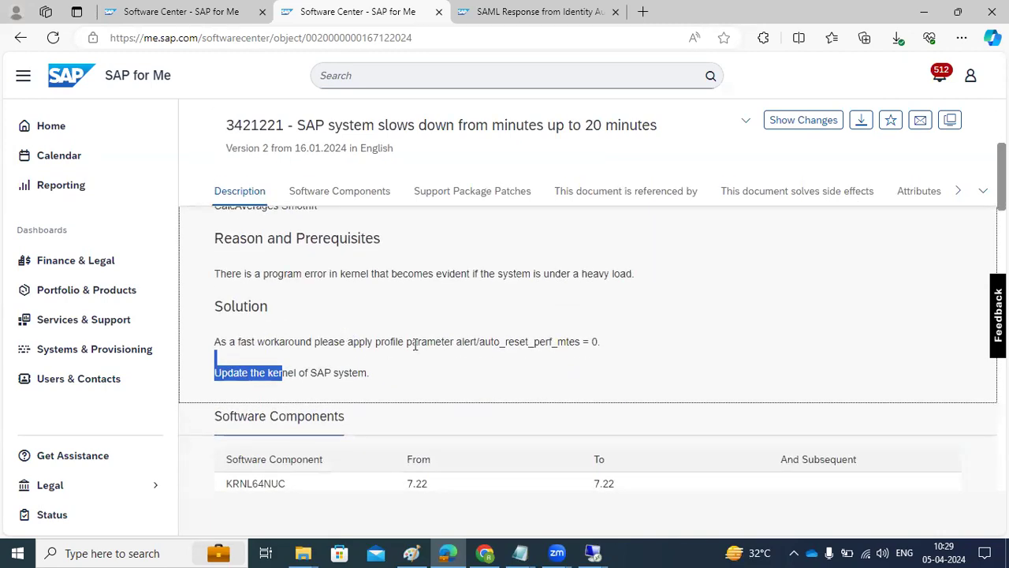
pyautogui.moveTo(470, 342); pyautogui.dragTo(500, 342)
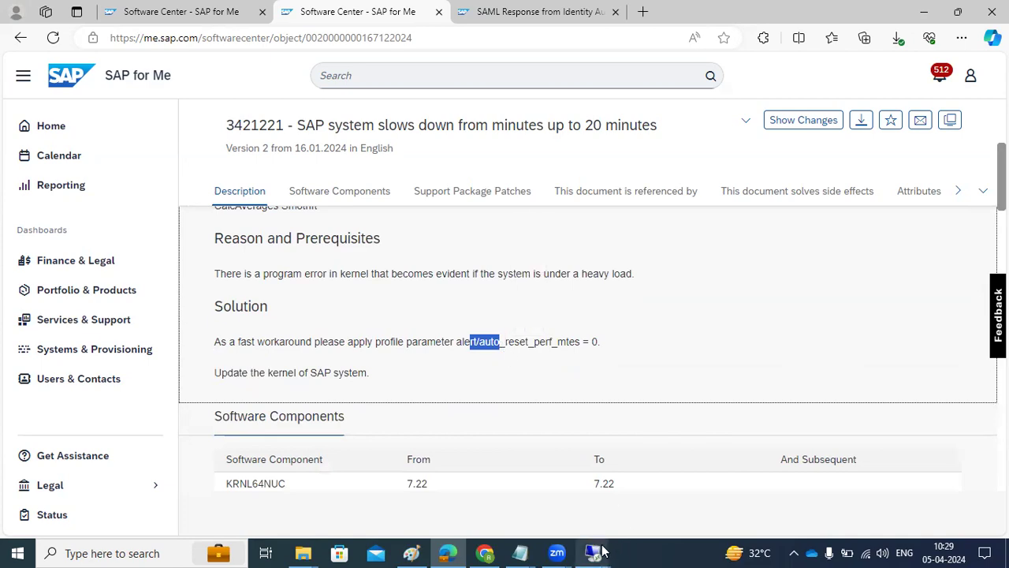
pyautogui.click(654, 473)
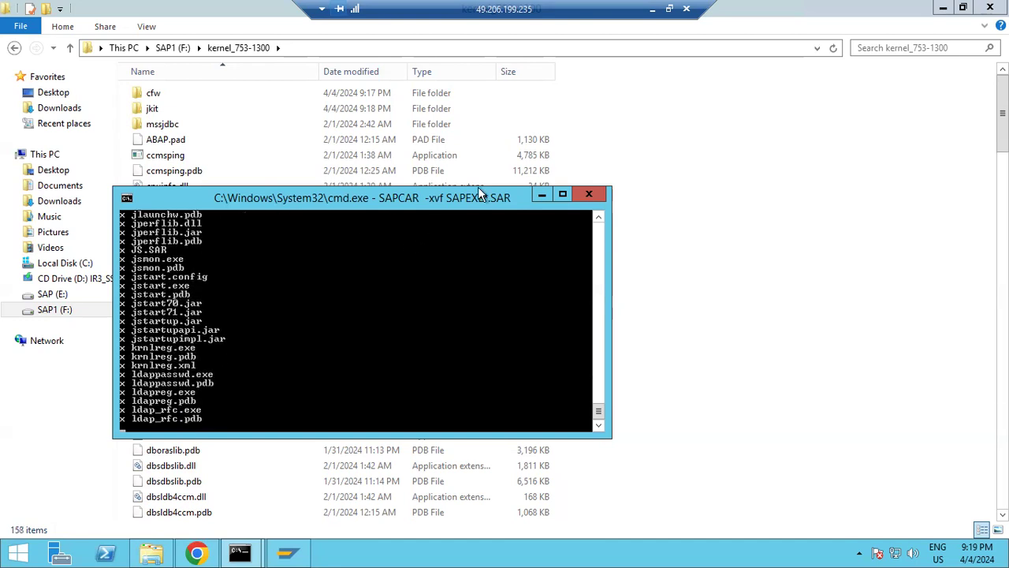
pyautogui.click(652, 9)
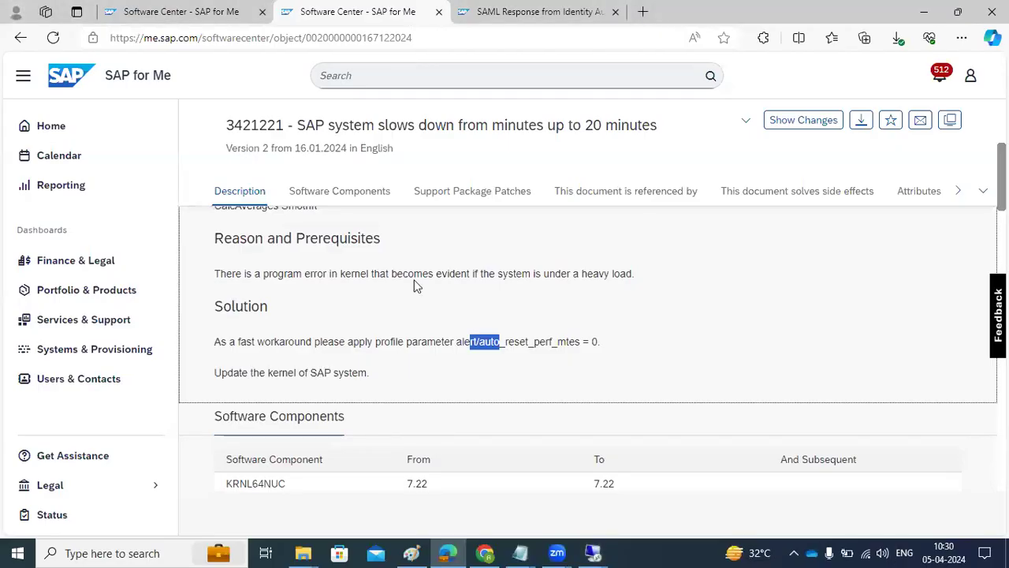
pyautogui.hotkey('alt', 'Tab')
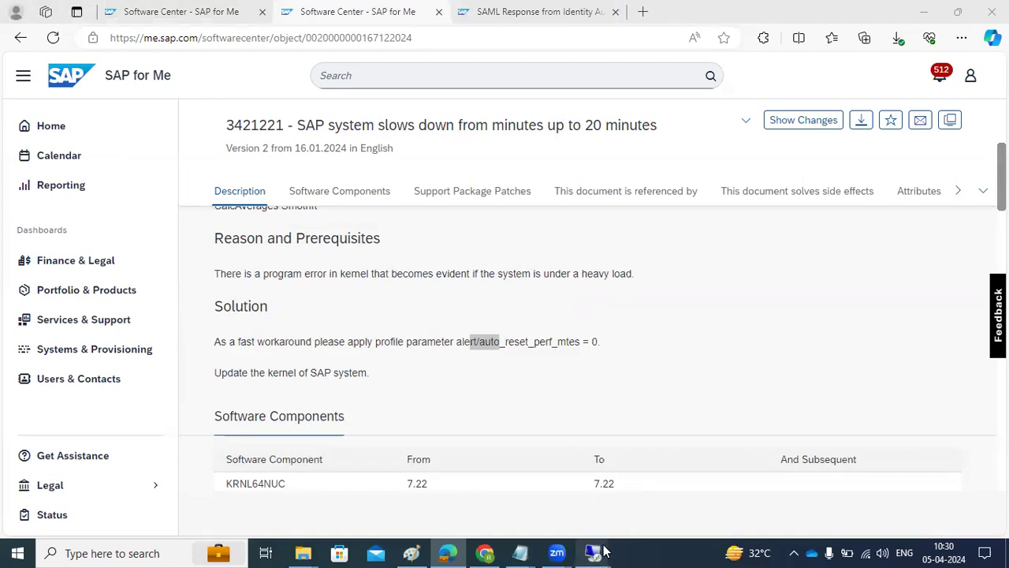
pyautogui.moveTo(591, 549)
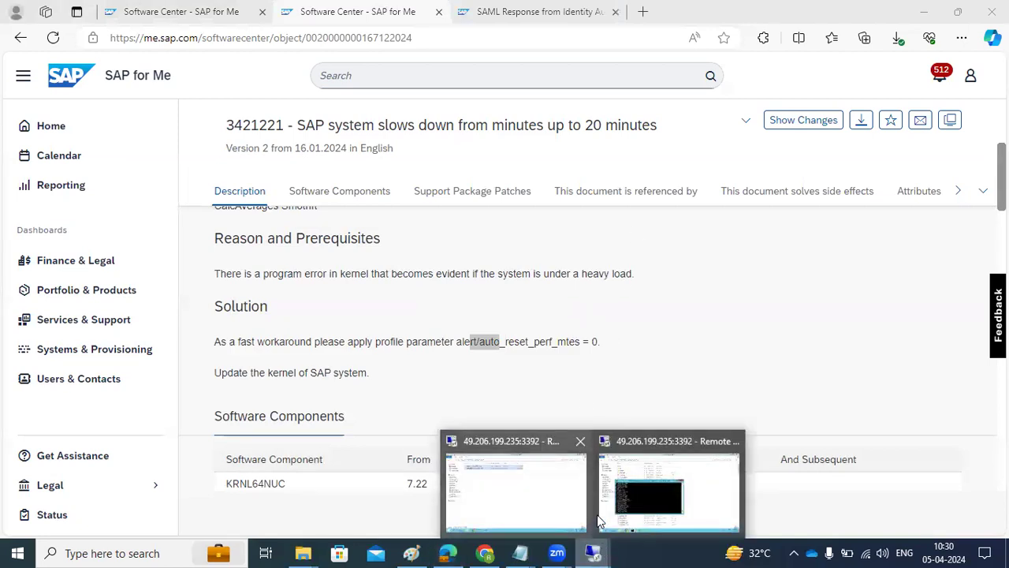
# Bring the remote server session running SAPCAR back to full screen
pyautogui.click(658, 499)
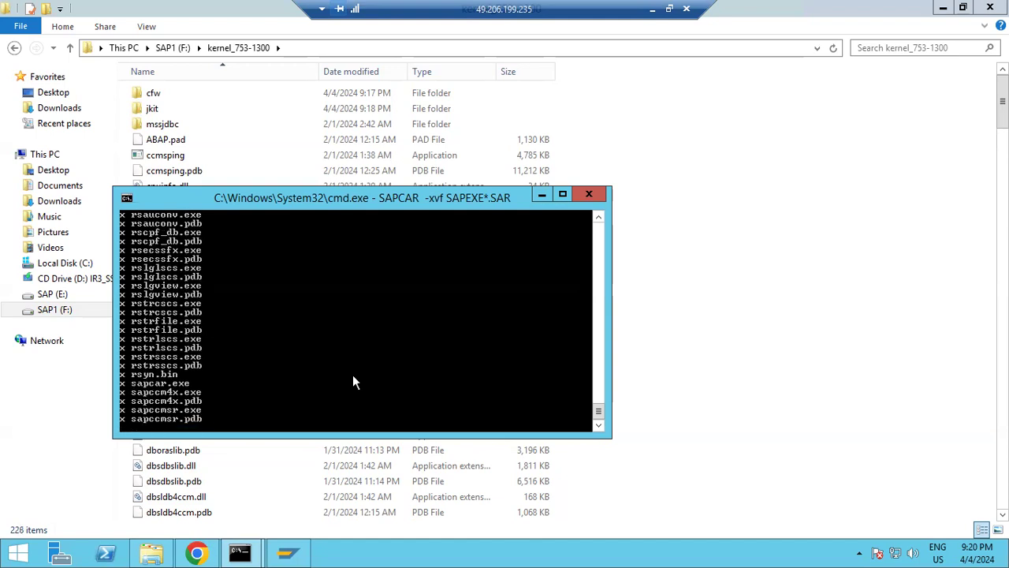
# Reread note 3421221's Symptom and Solution workaround, then return to the finished SAPCAR session
pyautogui.click(652, 10)
pyautogui.scroll(5, 538, 329)
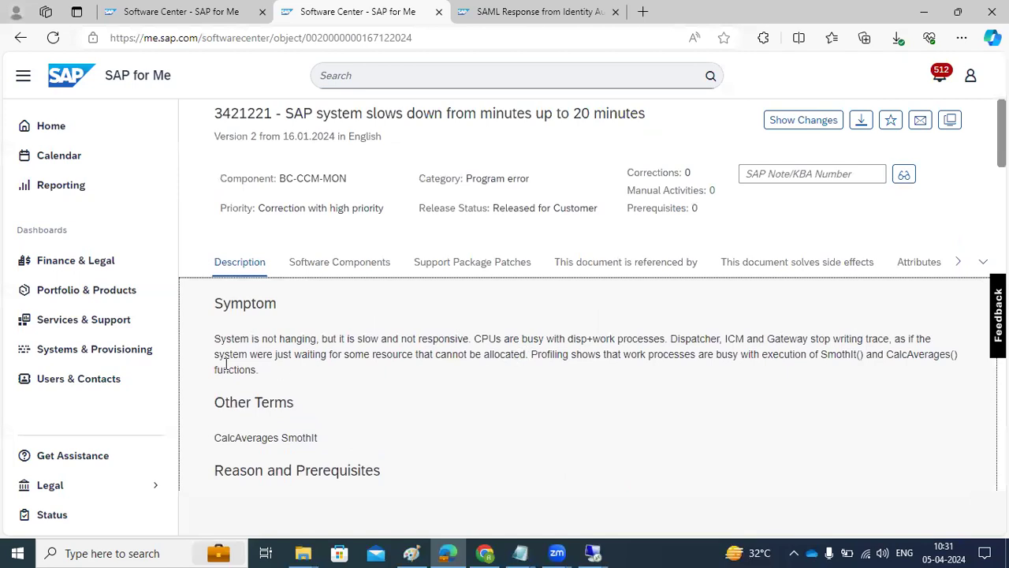
pyautogui.moveTo(242, 338); pyautogui.dragTo(271, 371)
pyautogui.scroll(-3, 307, 394)
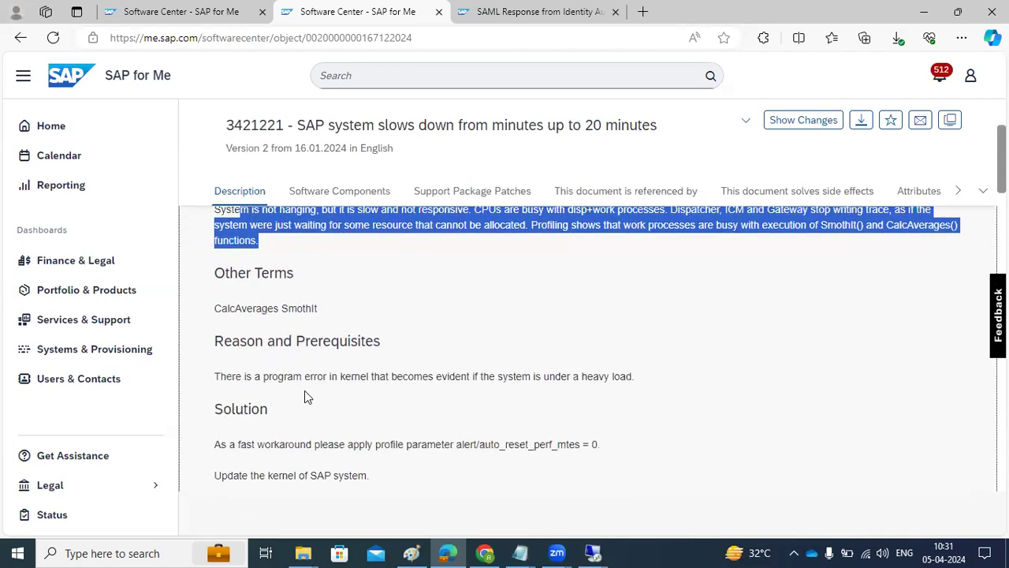
pyautogui.moveTo(271, 317); pyautogui.dragTo(604, 321)
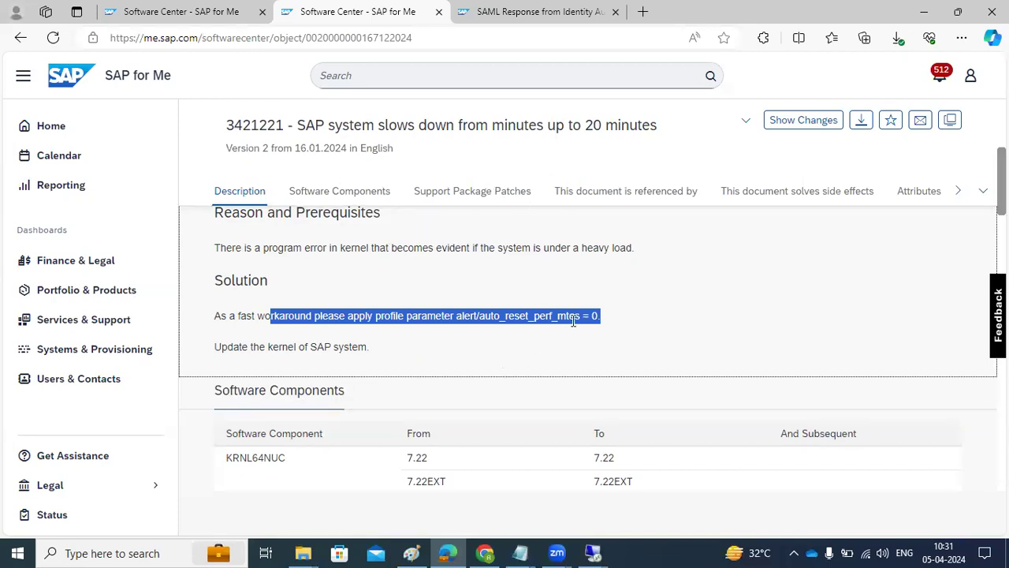
pyautogui.click(593, 552)
pyautogui.click(657, 493)
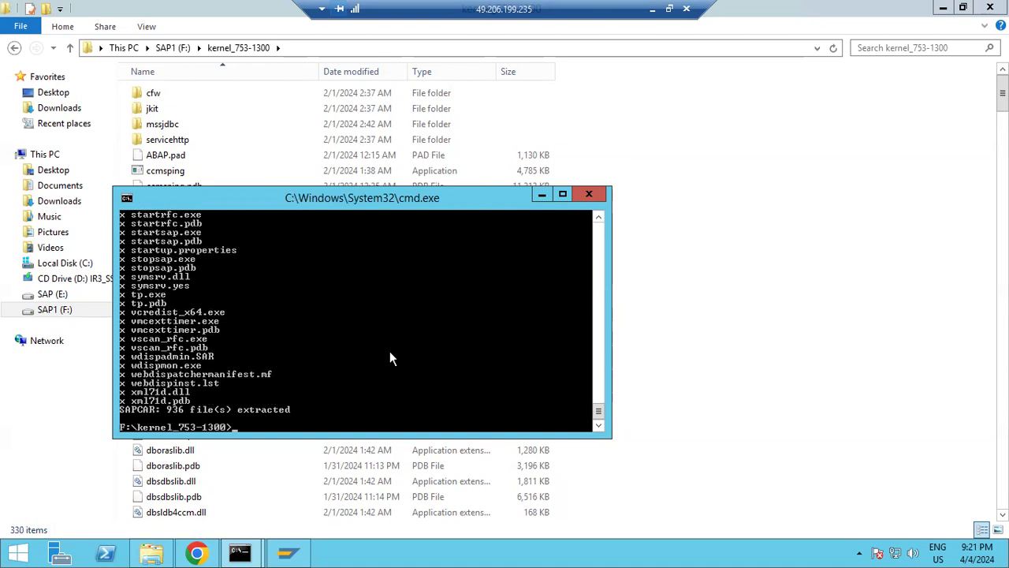
# Edit the previous command into SAPCAR -xvf SAPEXEDB*.SAR and run it to unpack the DB archive
pyautogui.press('Up')
pyautogui.press('Left')
pyautogui.press('Left')
pyautogui.press('Left')
pyautogui.press('Left')
pyautogui.press('Left')
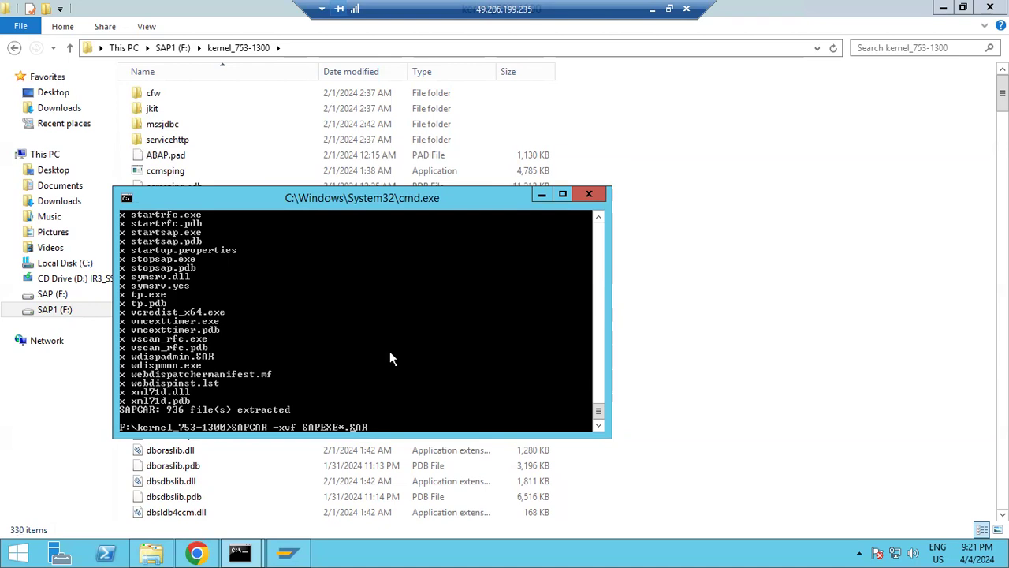
pyautogui.write('DB')
pyautogui.press('Return')
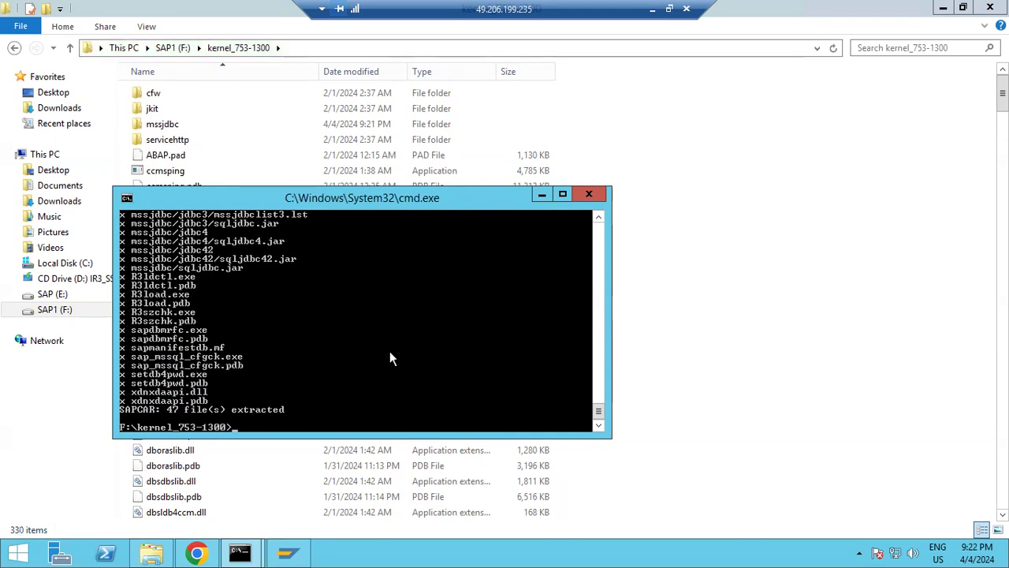
# Select all 330 items except SAPEXE_1300-80002612.SAR and SAPEXEDB_1300-80002611.SAR, leaving 328 selected
pyautogui.click(315, 480)
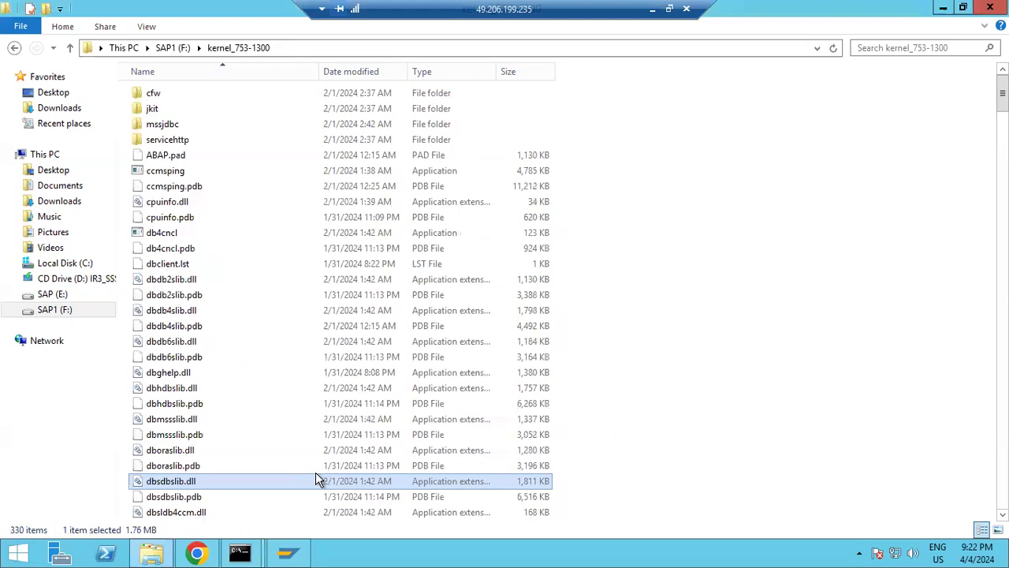
pyautogui.hotkey('ctrl', 'a')
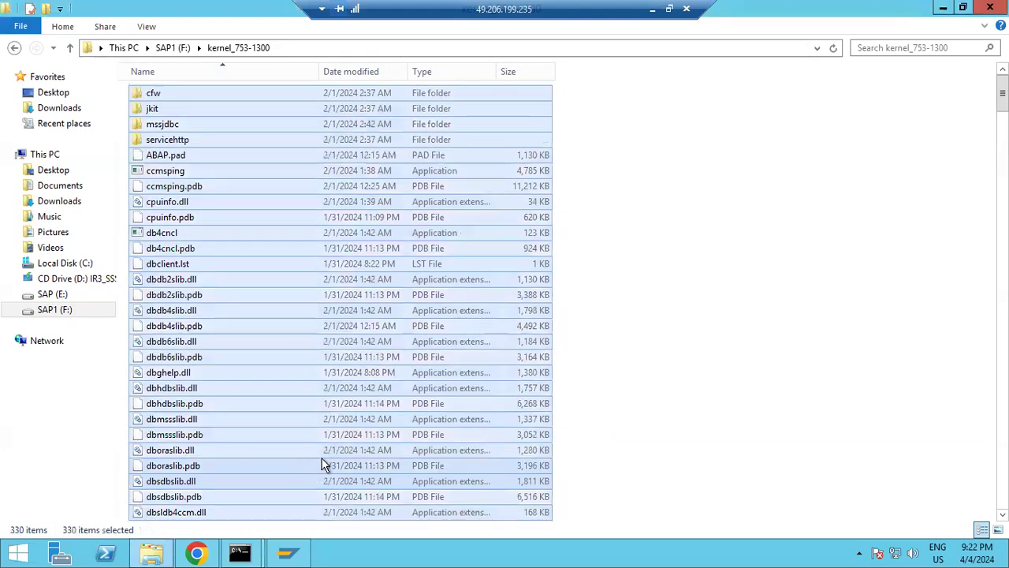
pyautogui.scroll(-20, 320, 461)
pyautogui.scroll(-20, 319, 458)
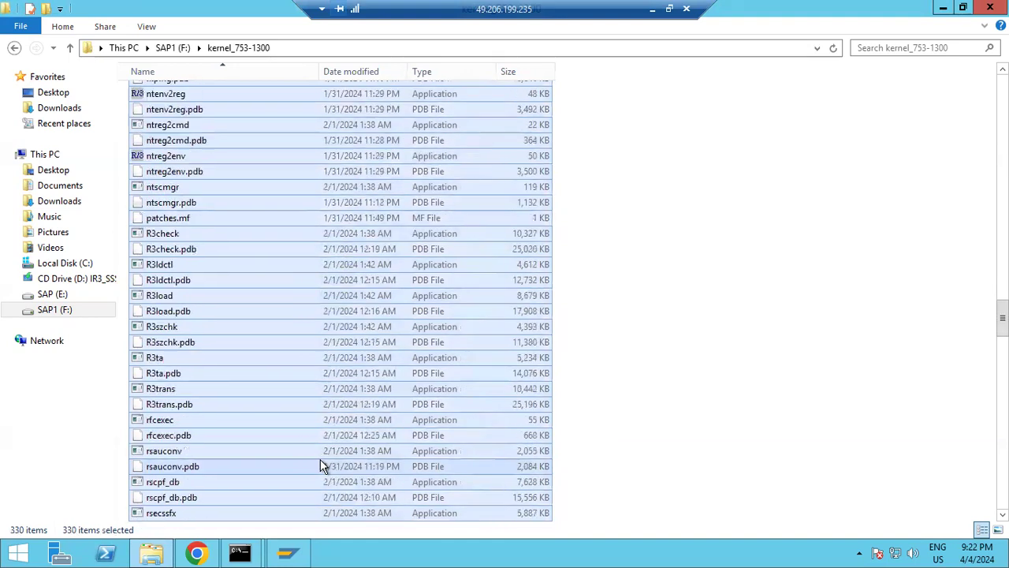
pyautogui.scroll(-20, 320, 460)
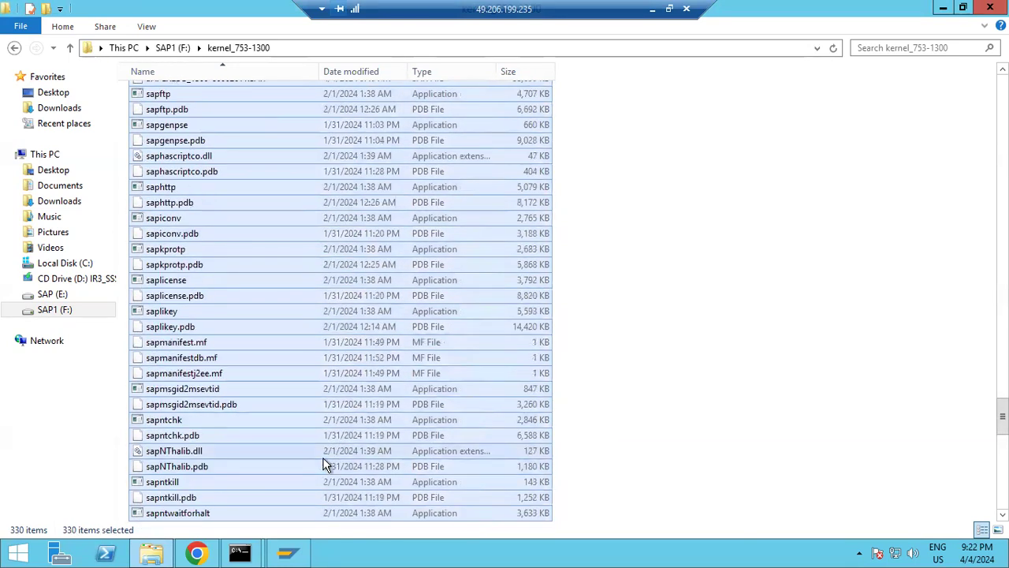
pyautogui.scroll(7, 323, 465)
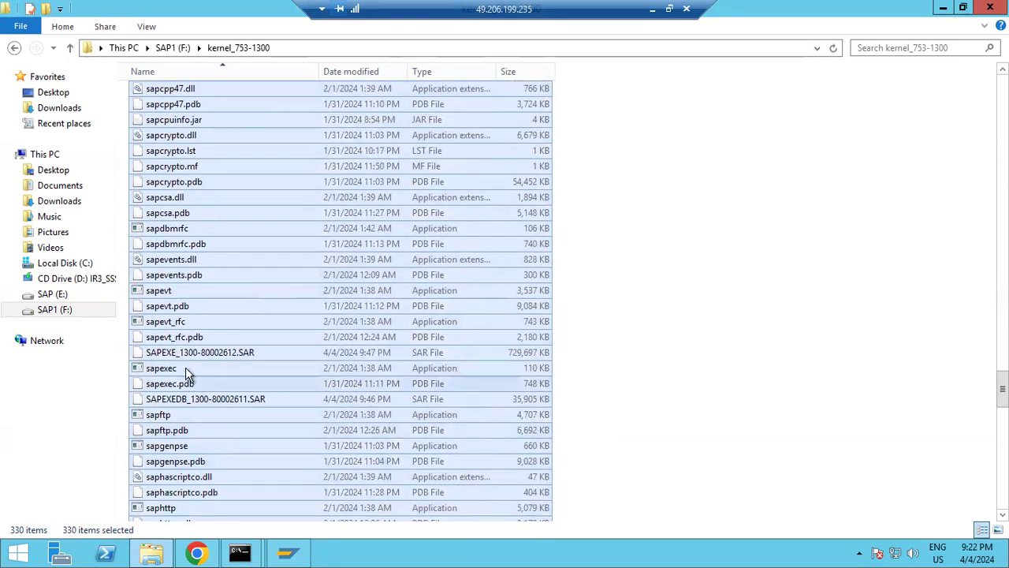
pyautogui.keyDown('ctrl'); pyautogui.click(183, 356); pyautogui.keyUp('ctrl')
pyautogui.keyDown('ctrl'); pyautogui.click(202, 399); pyautogui.keyUp('ctrl')
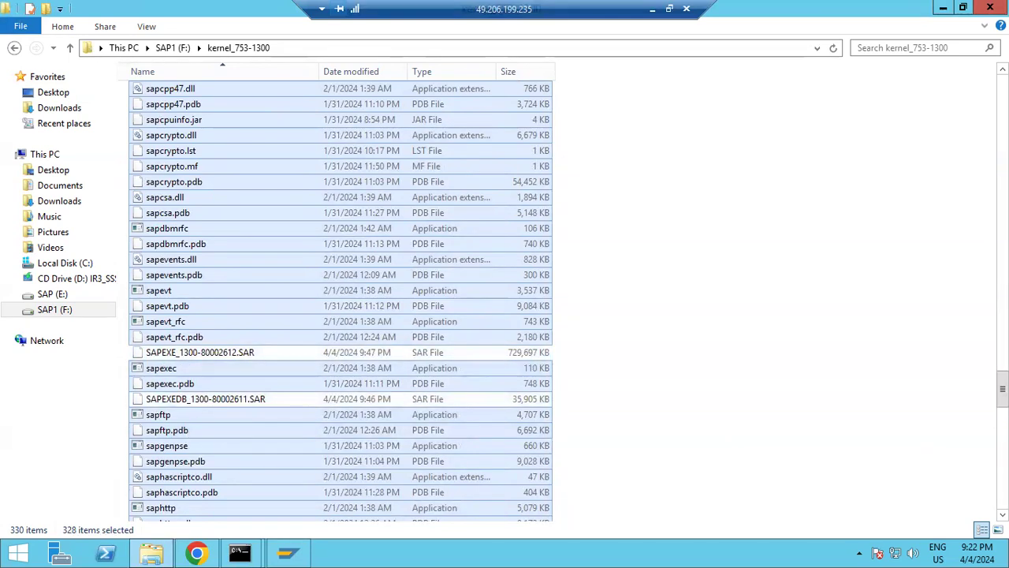
pyautogui.scroll(-20, 922, 390)
pyautogui.scroll(20, 922, 390)
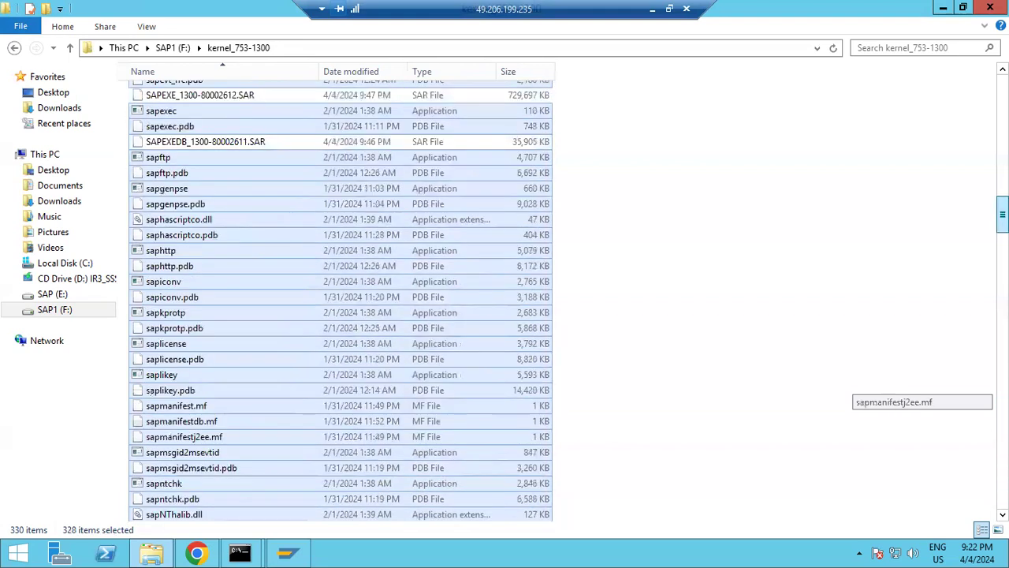
pyautogui.scroll(20, 922, 394)
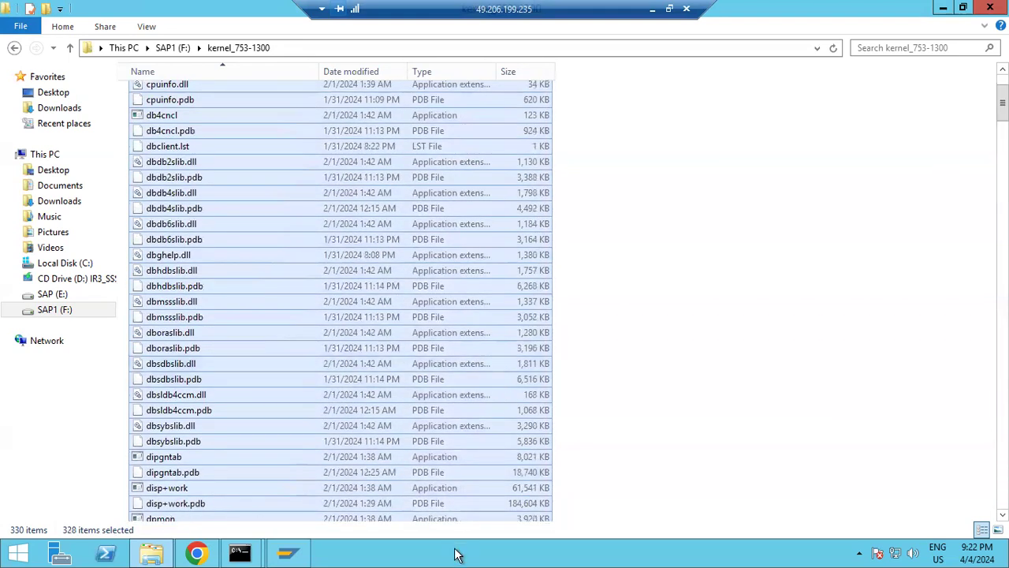
# Open Task Manager on its Services list
pyautogui.rightClick(455, 552)
pyautogui.click(501, 520)
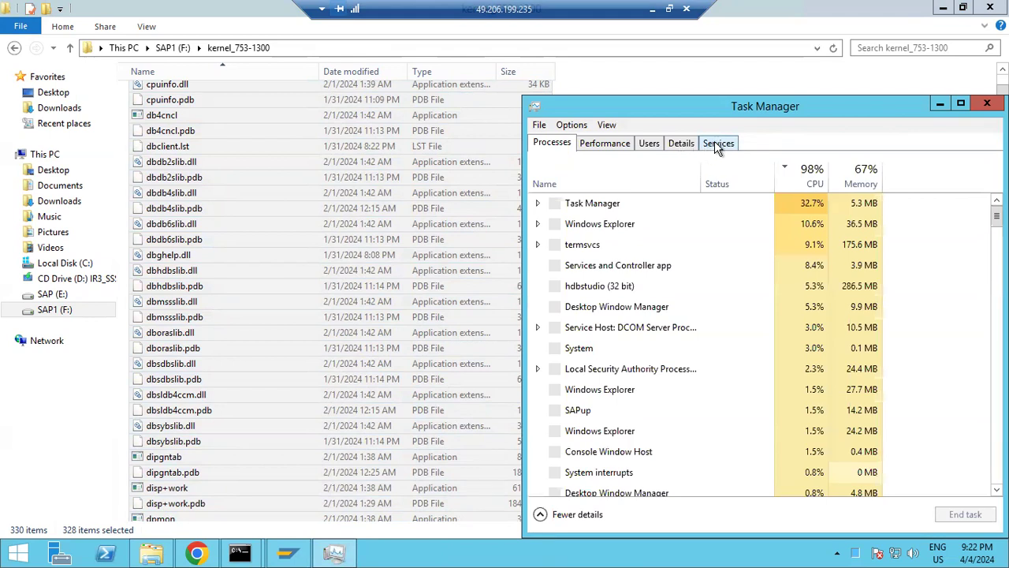
pyautogui.click(717, 145)
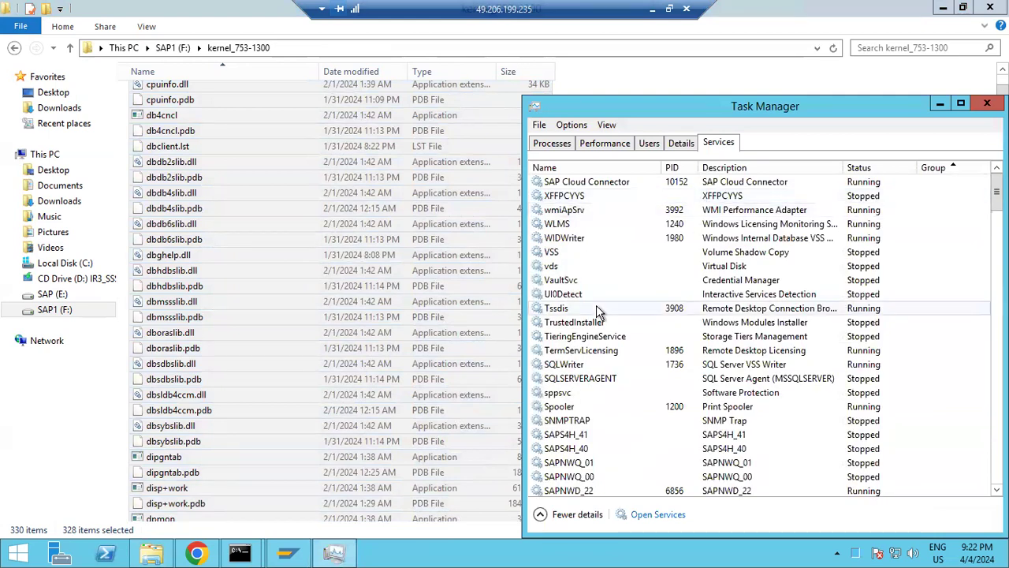
# Stop services SAPND4_07, SAPND4_06 and SAPND4_05, then show the SAP (E:) drive in Explorer
pyautogui.scroll(-3, 606, 337)
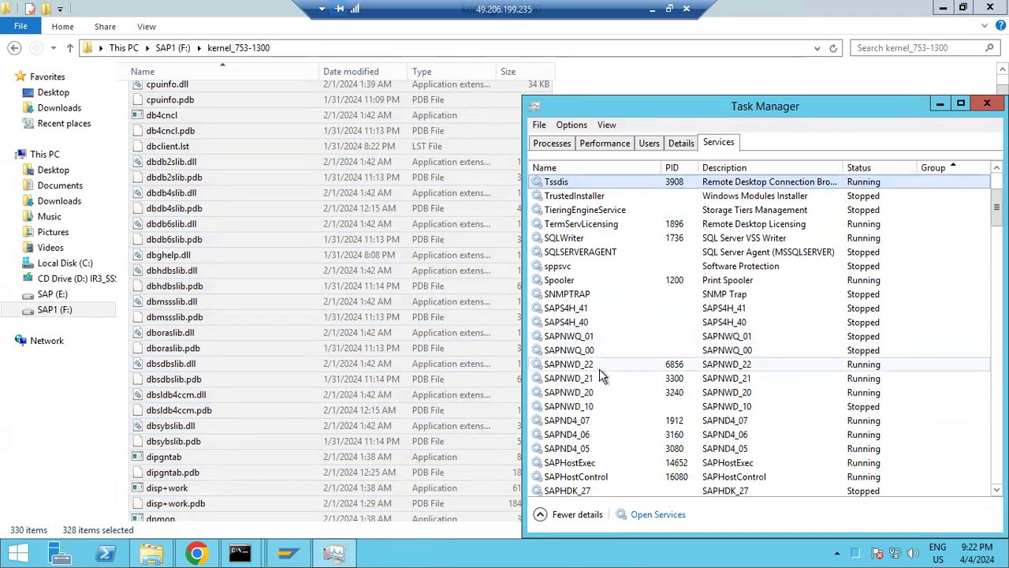
pyautogui.rightClick(581, 424)
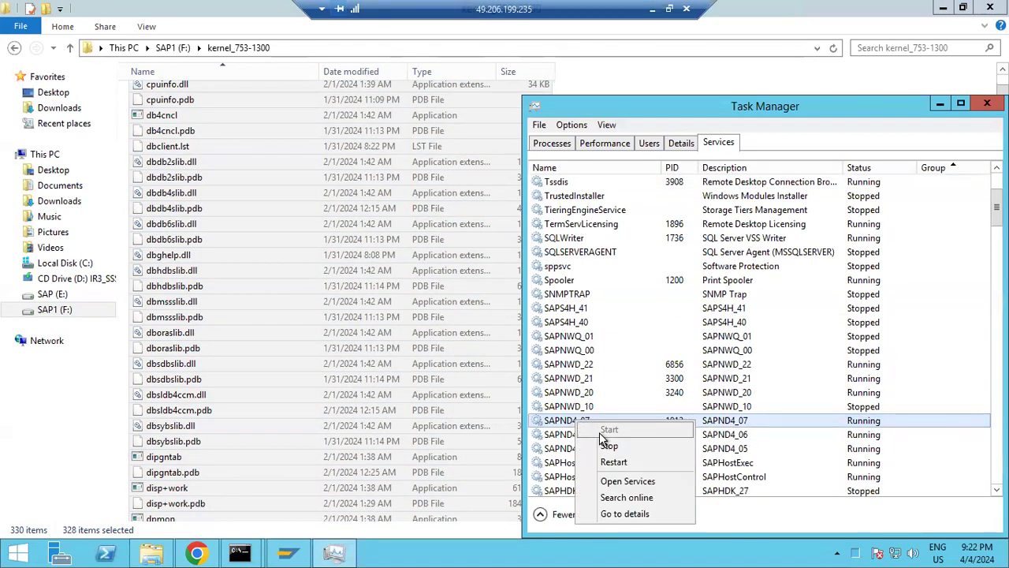
pyautogui.click(587, 446)
pyautogui.rightClick(587, 437)
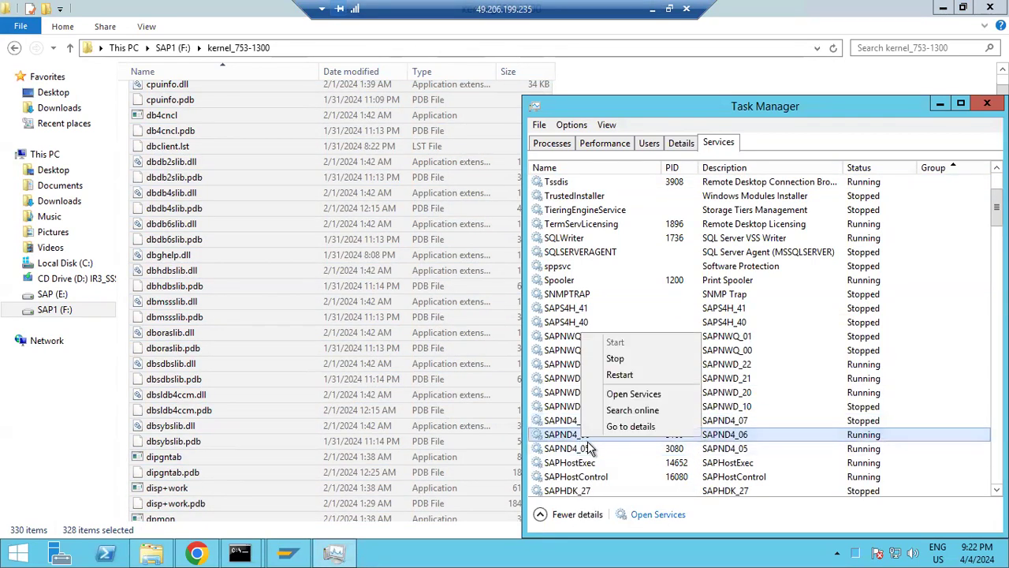
pyautogui.click(615, 359)
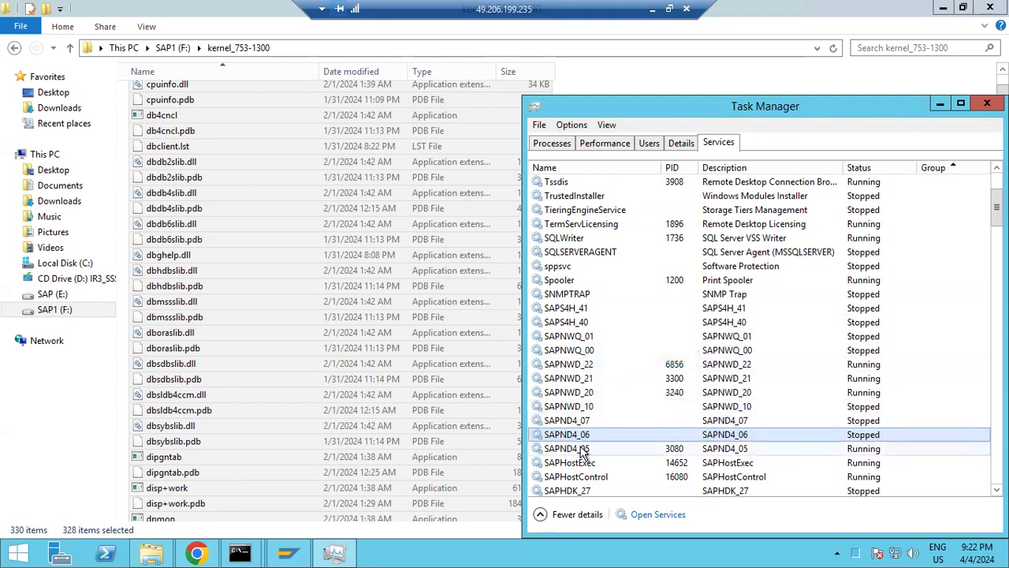
pyautogui.rightClick(583, 448)
pyautogui.click(606, 368)
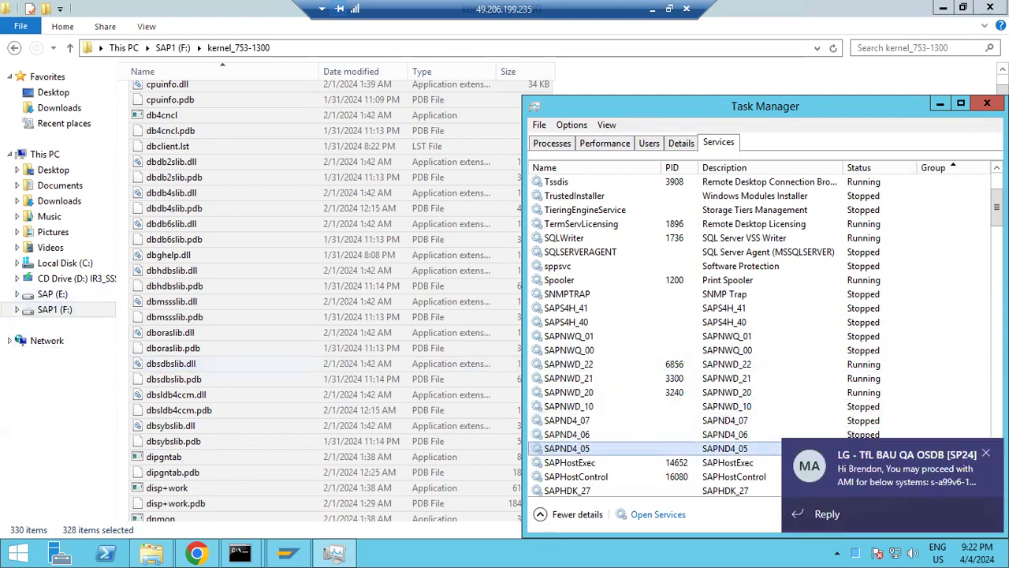
pyautogui.click(52, 294)
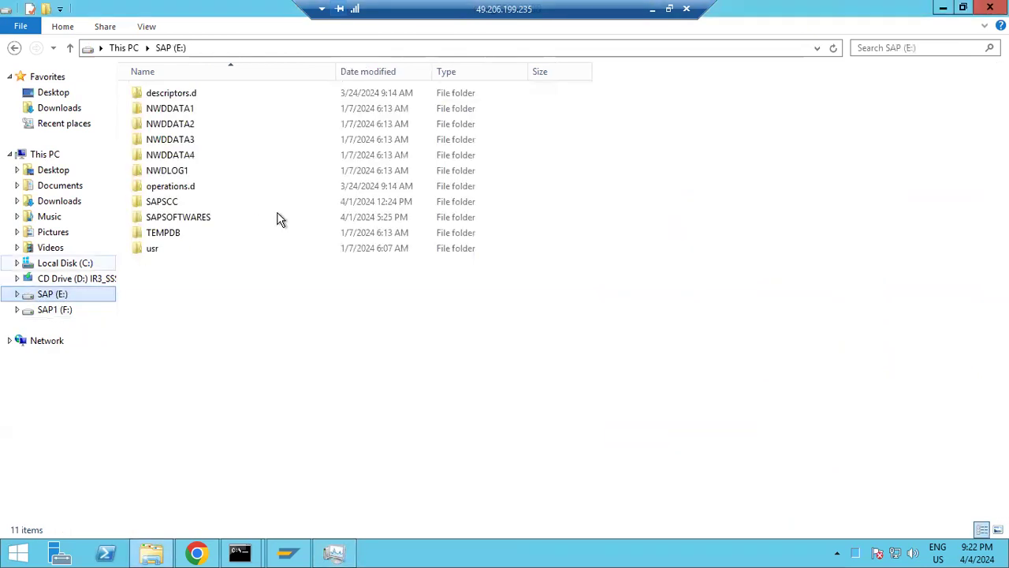
# Navigate into E:\usr\sap\ND4\SYS\exe\uc\NTAMD64 and focus its 358-item file list
pyautogui.doubleClick(154, 251)
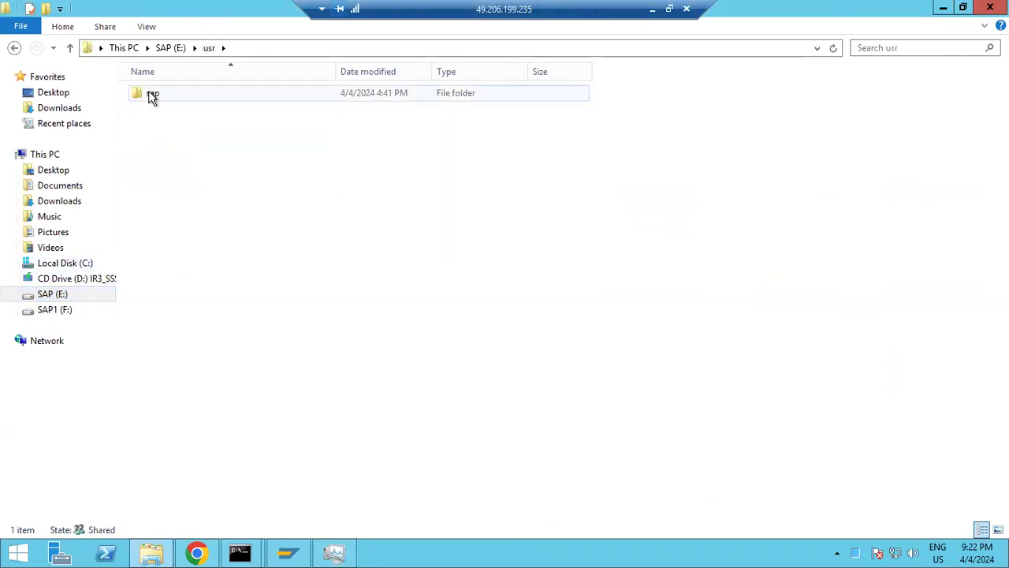
pyautogui.click(152, 95)
pyautogui.doubleClick(175, 102)
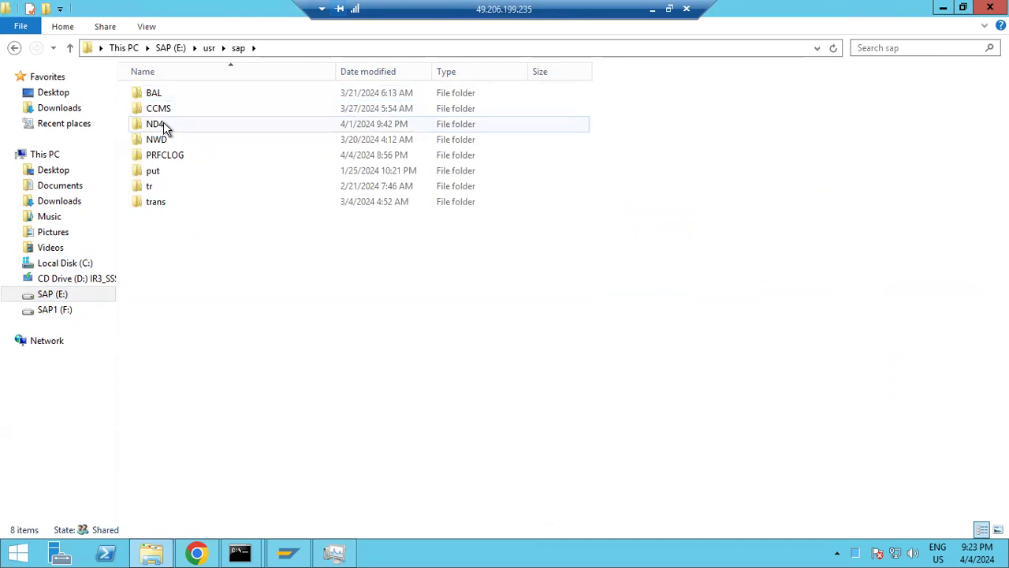
pyautogui.doubleClick(163, 123)
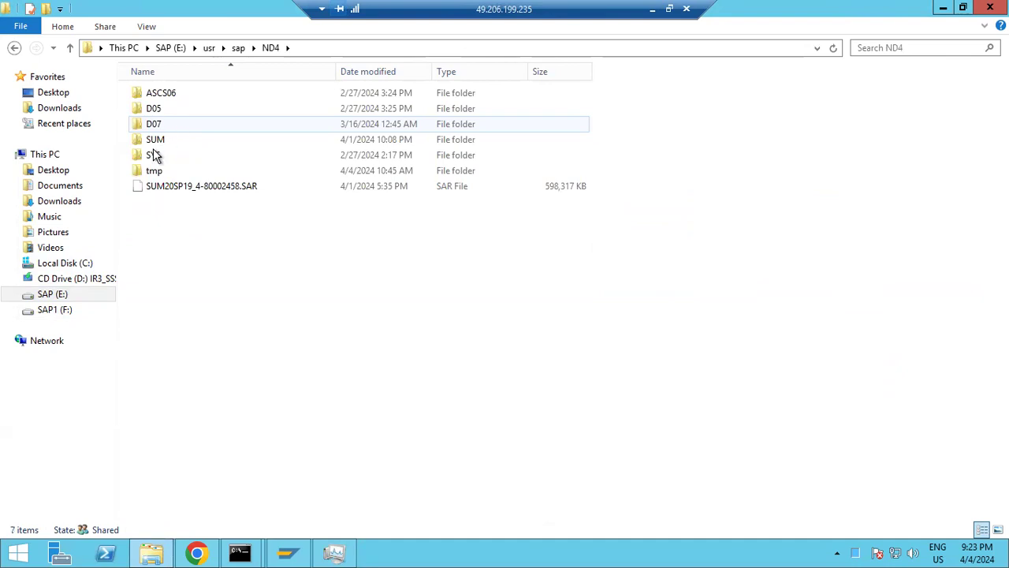
pyautogui.click(156, 156)
pyautogui.doubleClick(158, 156)
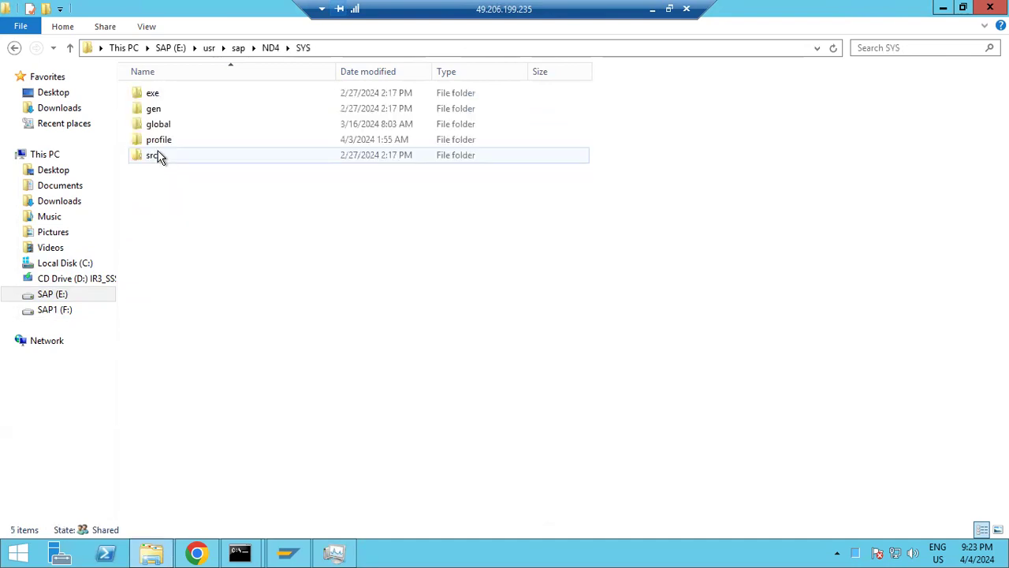
pyautogui.doubleClick(163, 98)
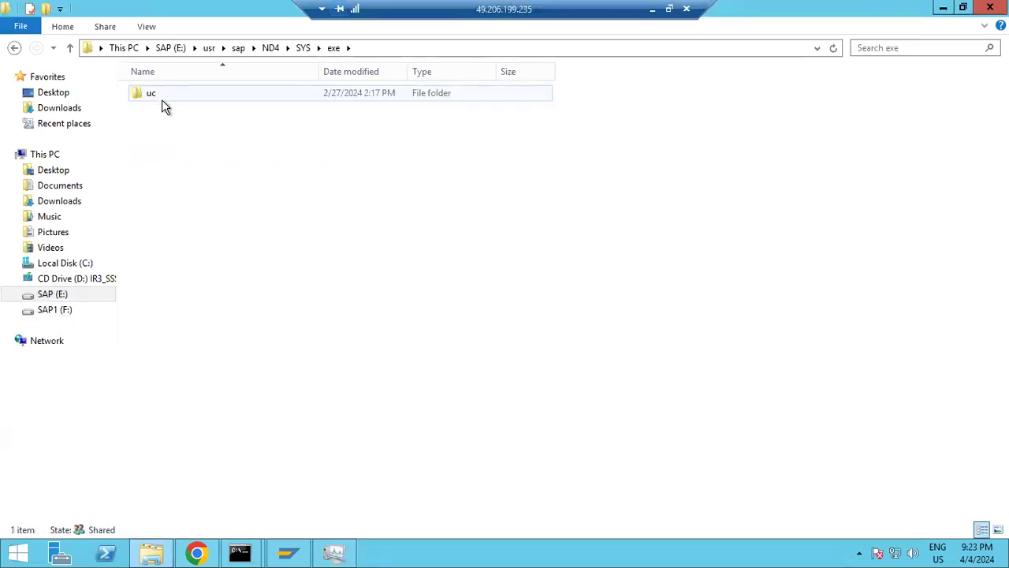
pyautogui.click(153, 98)
pyautogui.doubleClick(152, 96)
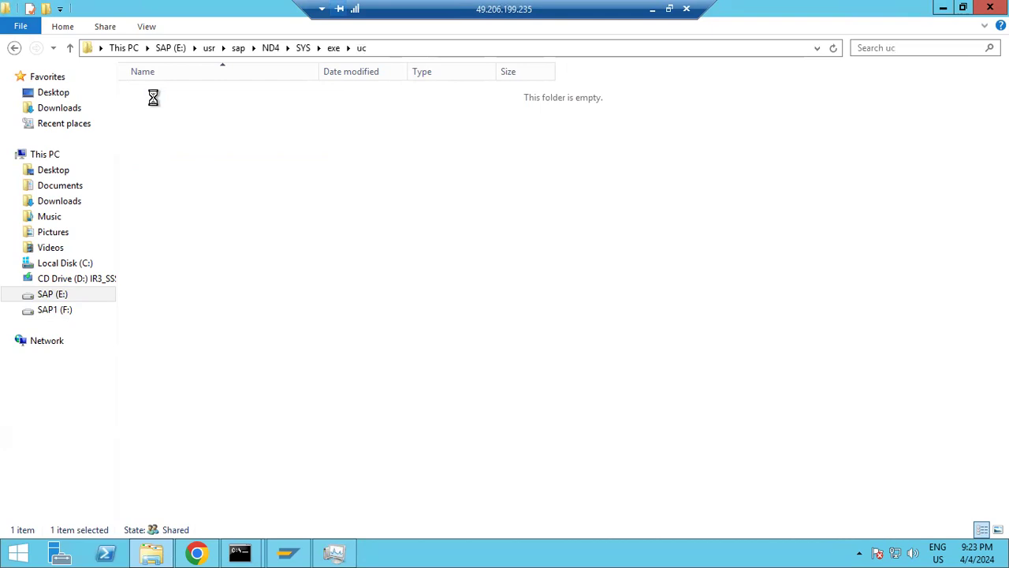
pyautogui.click(153, 96)
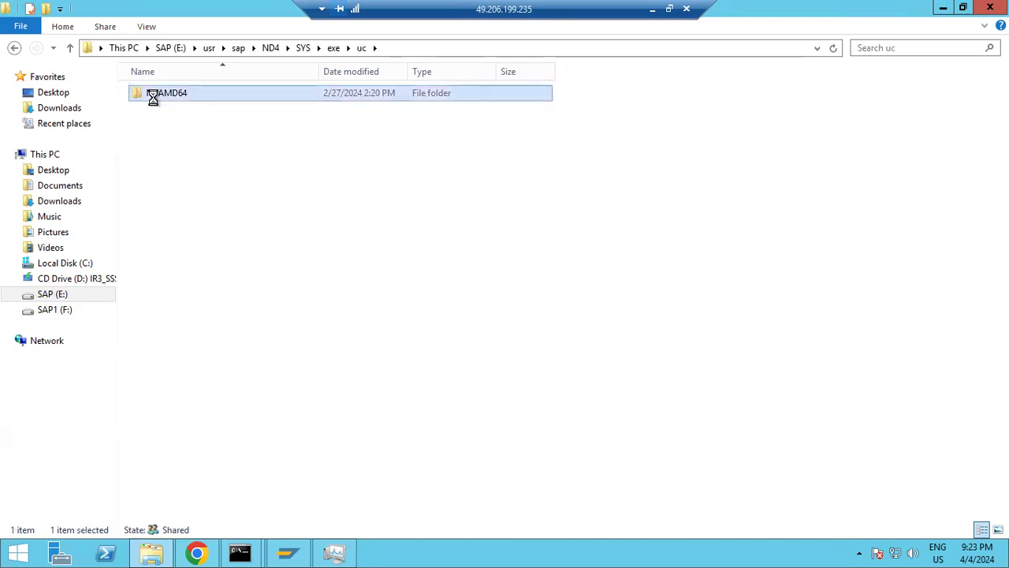
pyautogui.doubleClick(153, 96)
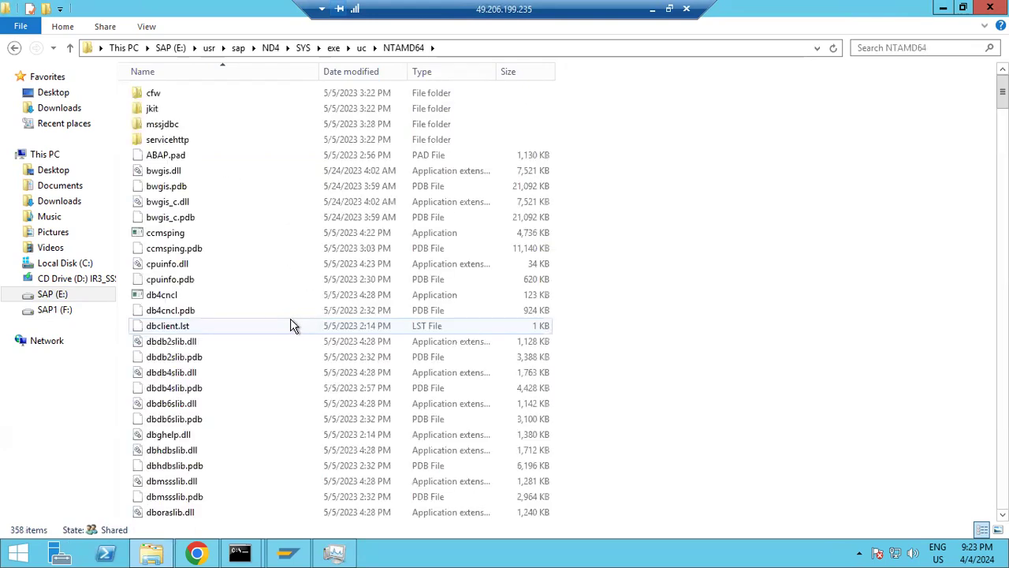
pyautogui.click(290, 326)
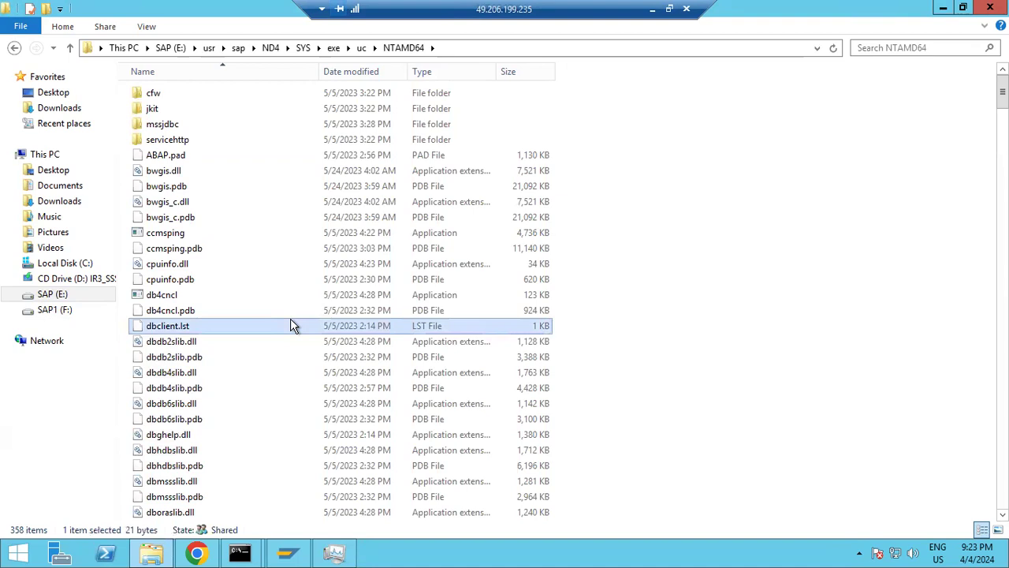
# Paste the 936 new kernel files into NTAMD64 and expand the copy progress details
pyautogui.hotkey('ctrl', 'v')
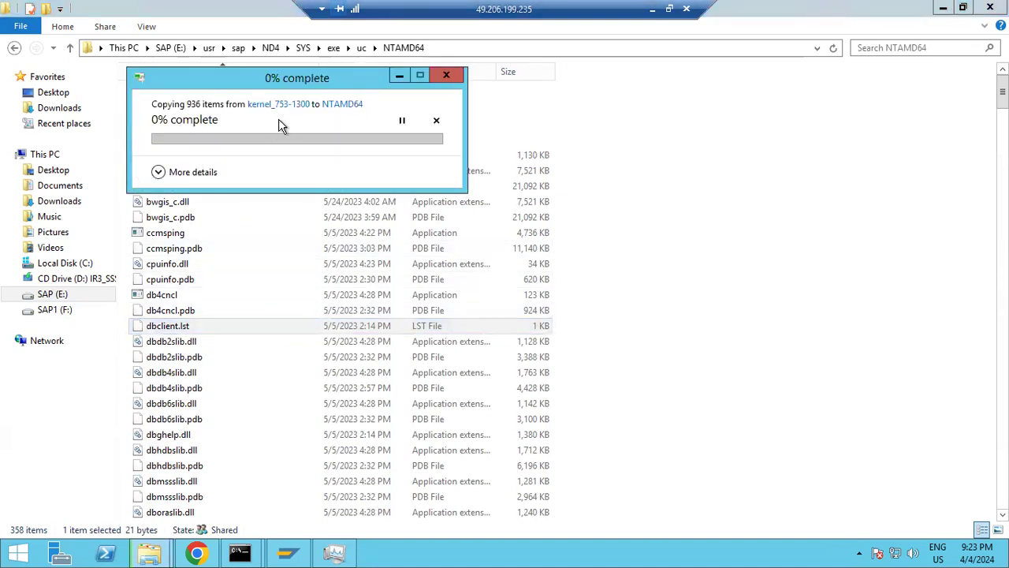
pyautogui.click(195, 174)
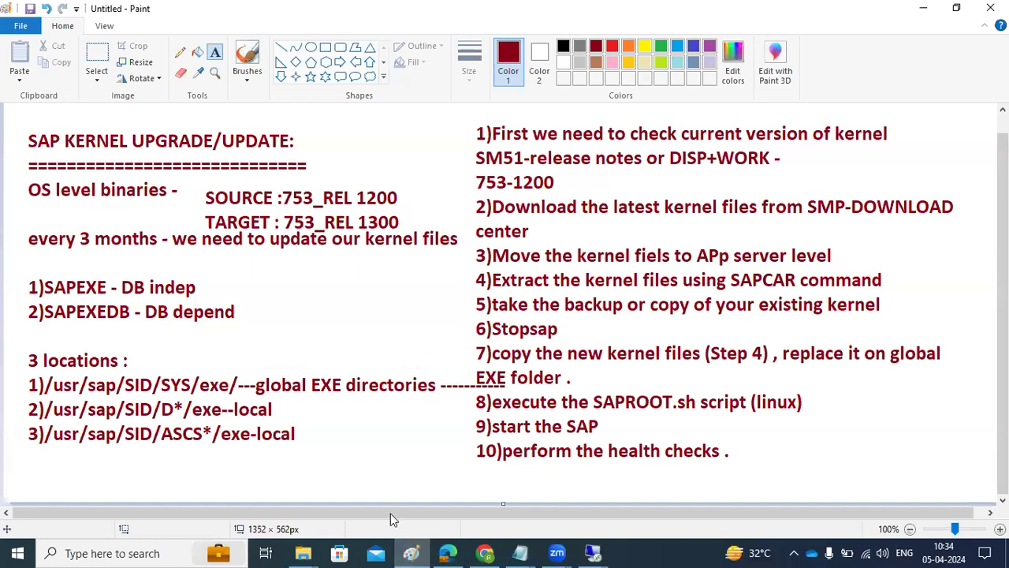
# Add a 'CP * /' text line beneath the three kernel locations in the Paint notes
pyautogui.moveTo(52, 457); pyautogui.dragTo(423, 469)
pyautogui.write('CP')
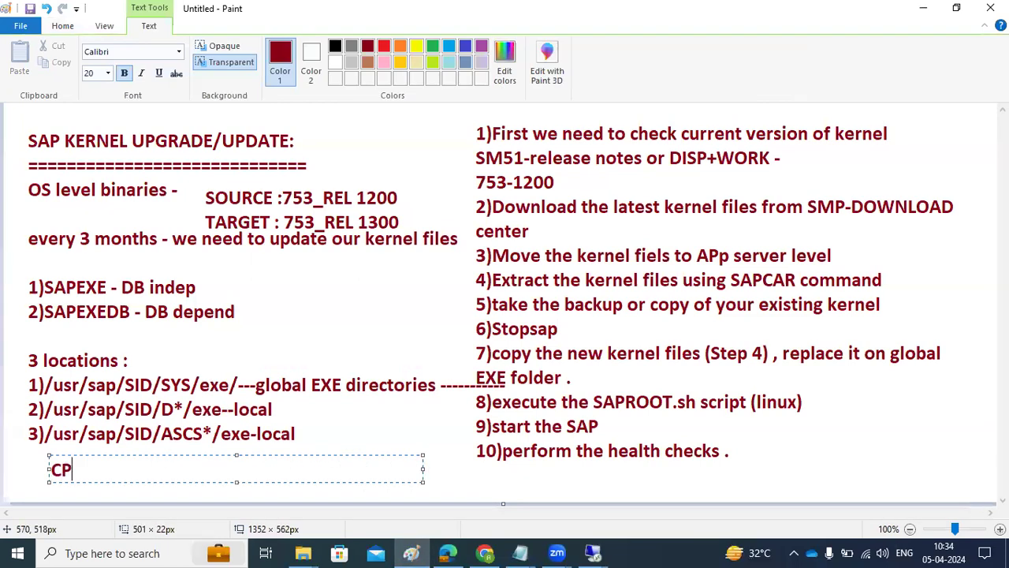
pyautogui.write(' * /')
pyautogui.moveTo(595, 552)
pyautogui.click(593, 553)
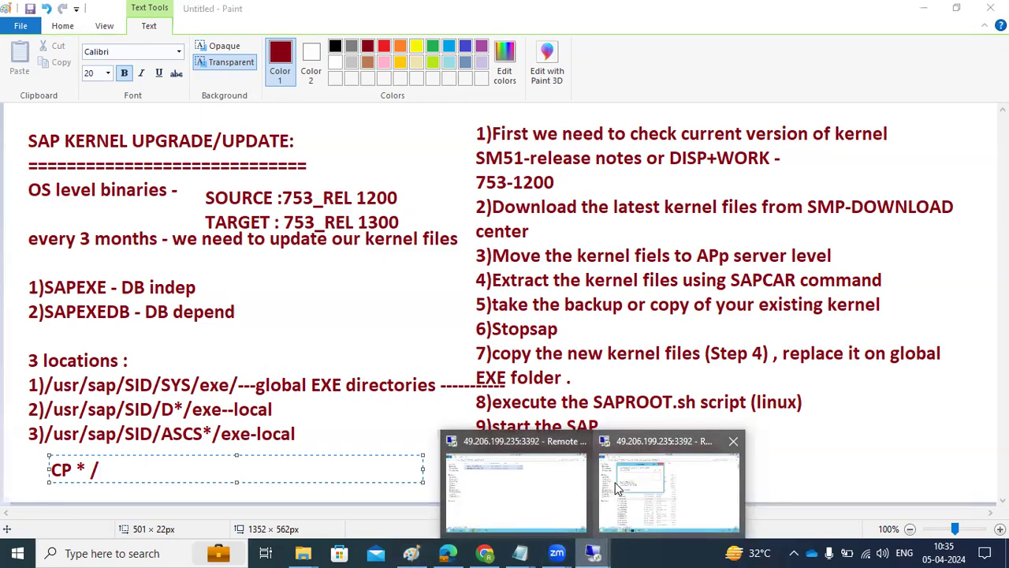
# Replace the same-named NTAMD64 files with the new kernel files and browse up to the sap folder
pyautogui.click(617, 488)
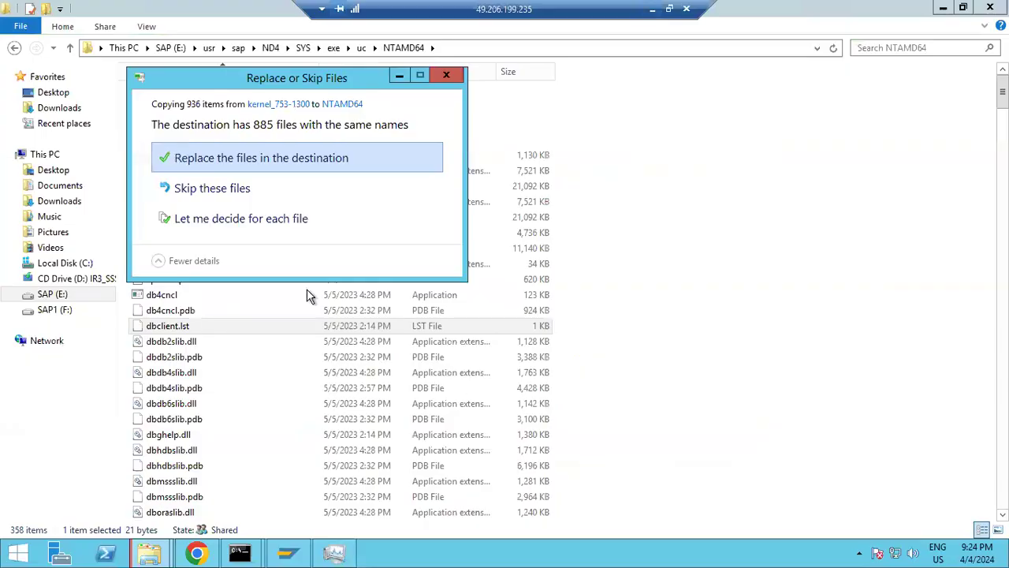
pyautogui.click(255, 158)
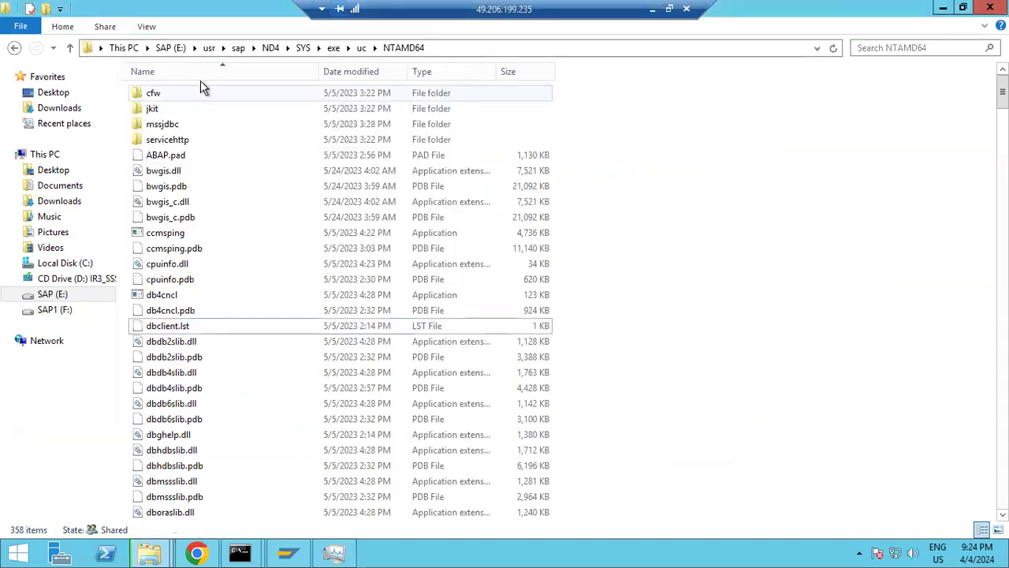
pyautogui.click(270, 48)
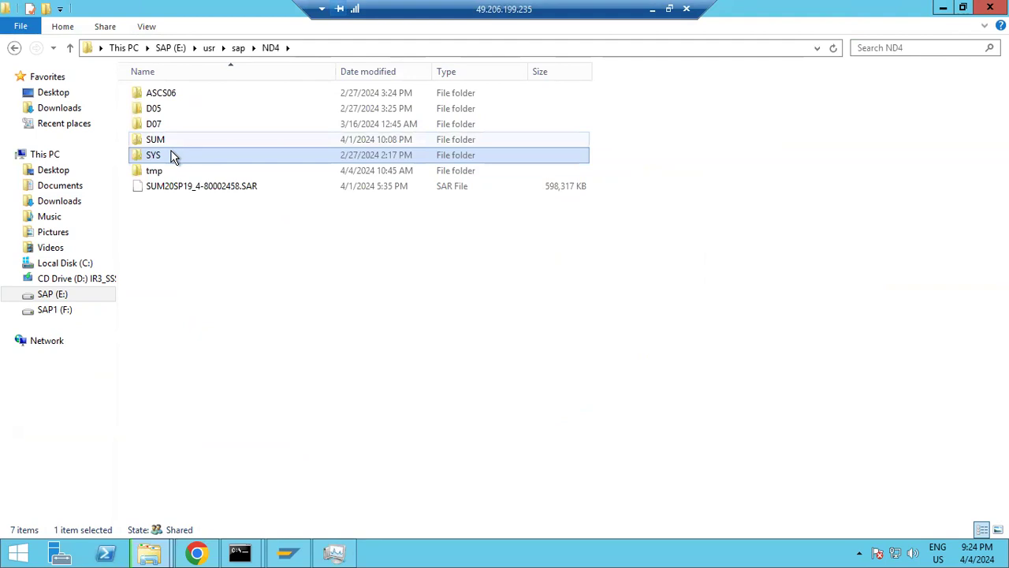
pyautogui.click(238, 48)
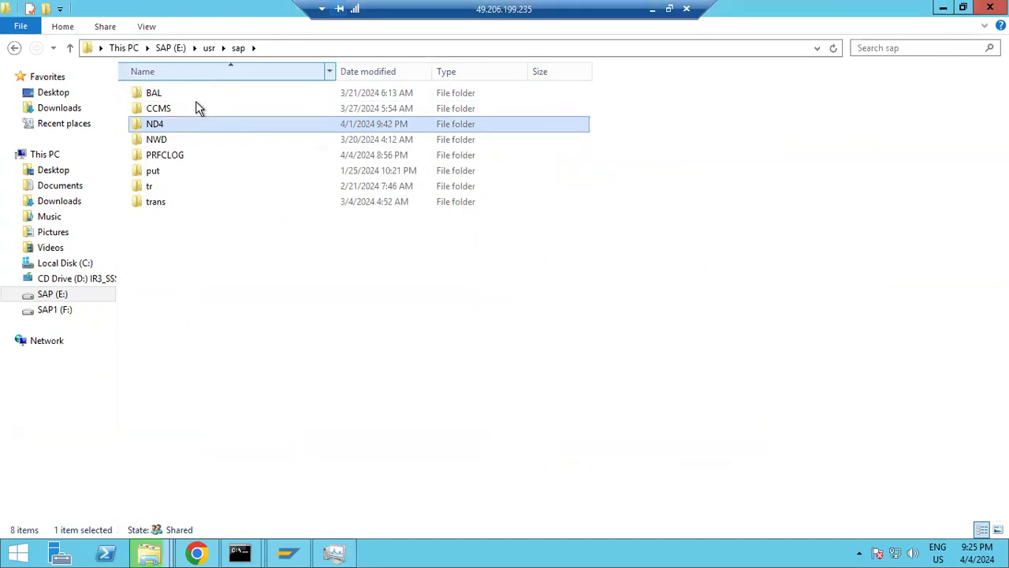
# Reopen the ND4 folder, then minimize the remote session to return to Paint
pyautogui.doubleClick(153, 124)
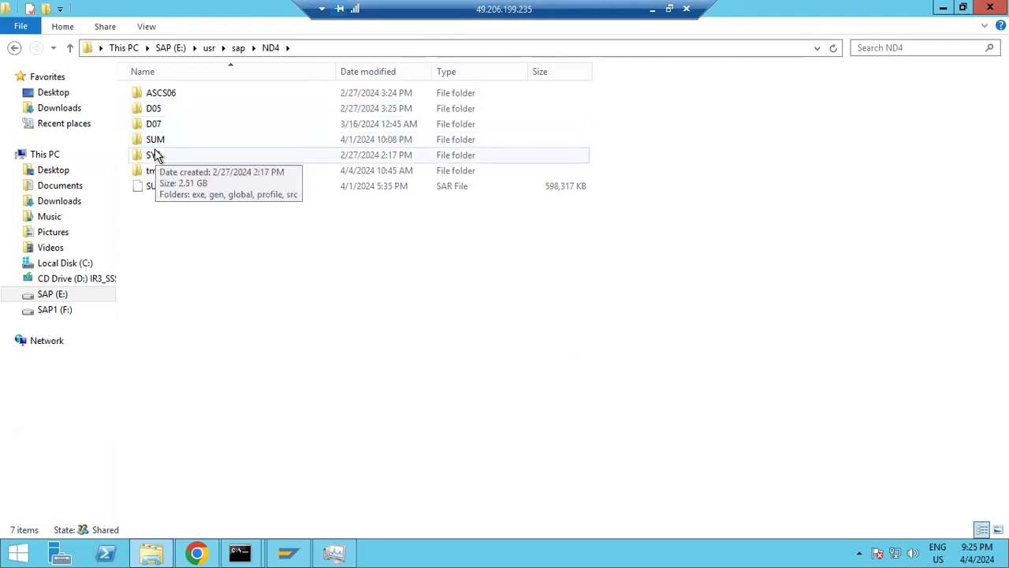
pyautogui.hotkey('alt', 'Up')
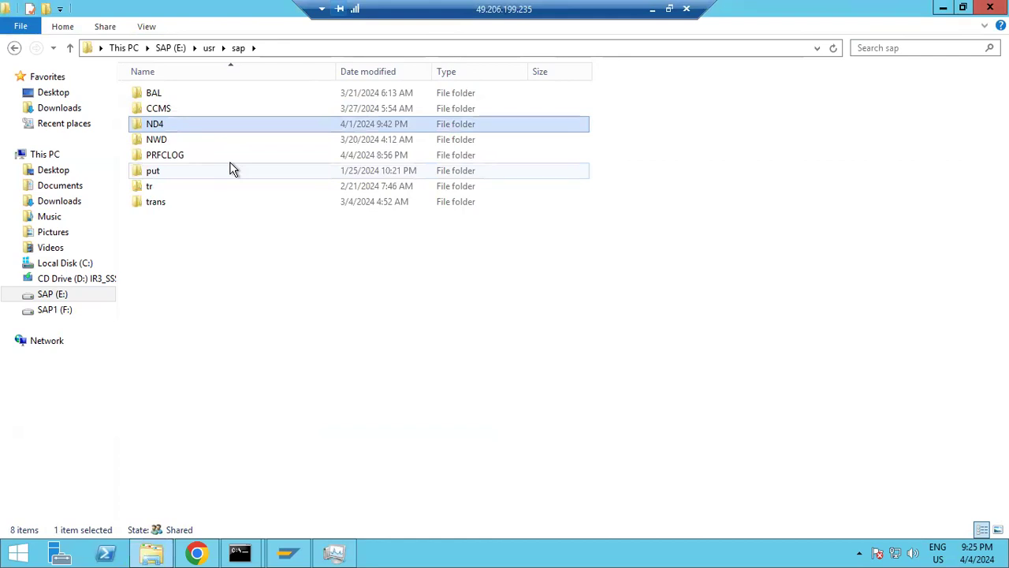
pyautogui.doubleClick(152, 125)
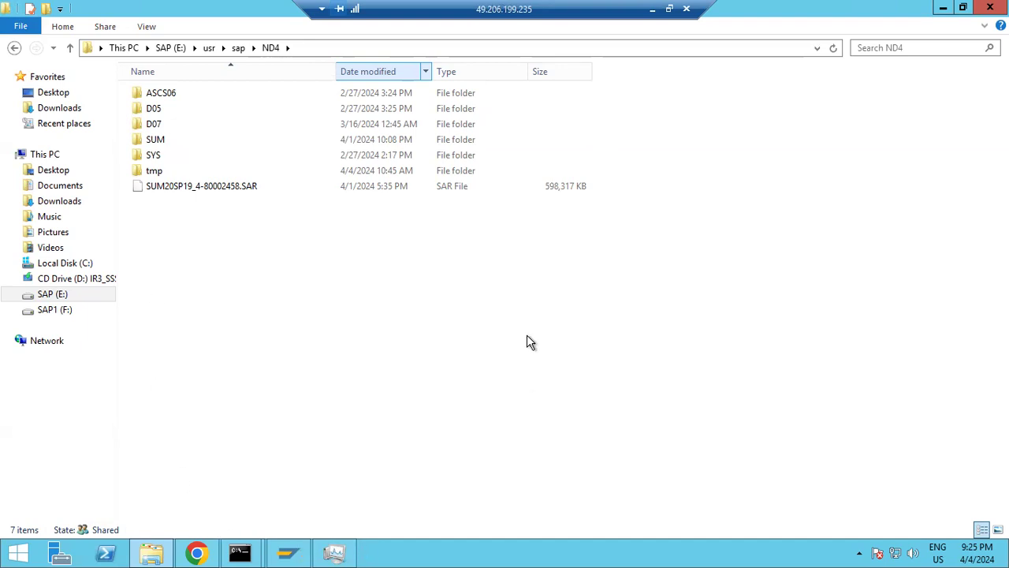
pyautogui.click(653, 8)
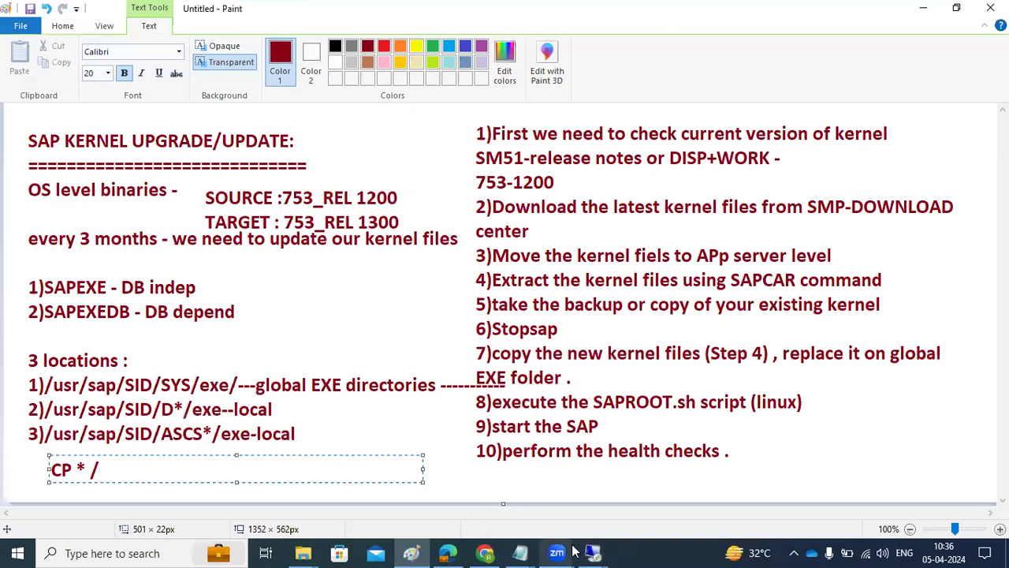
# Return to the remote server and hide the ND4 folder window to reveal cmd and Task Manager
pyautogui.moveTo(593, 553)
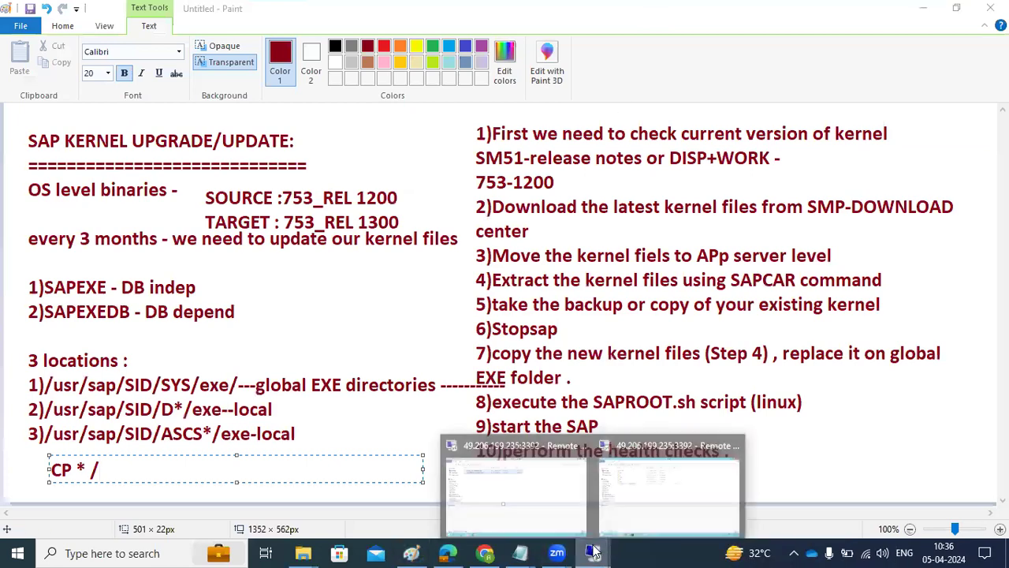
pyautogui.click(655, 490)
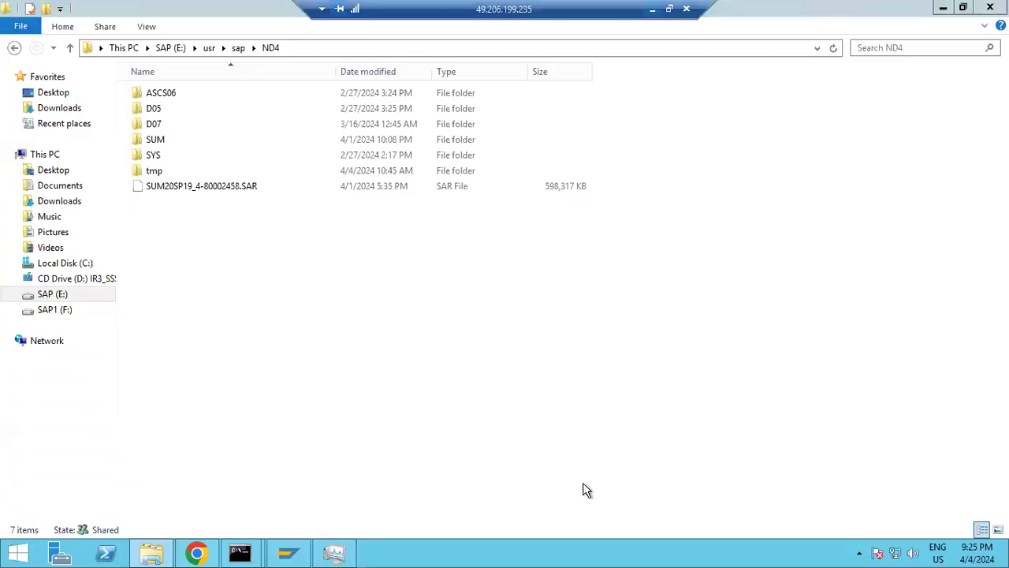
pyautogui.click(152, 553)
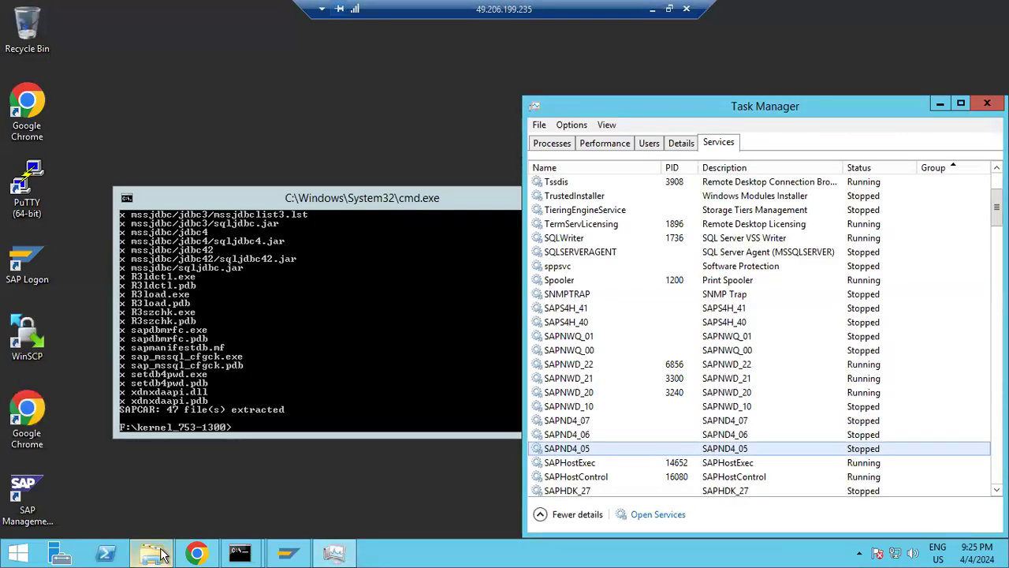
pyautogui.click(157, 553)
pyautogui.click(652, 9)
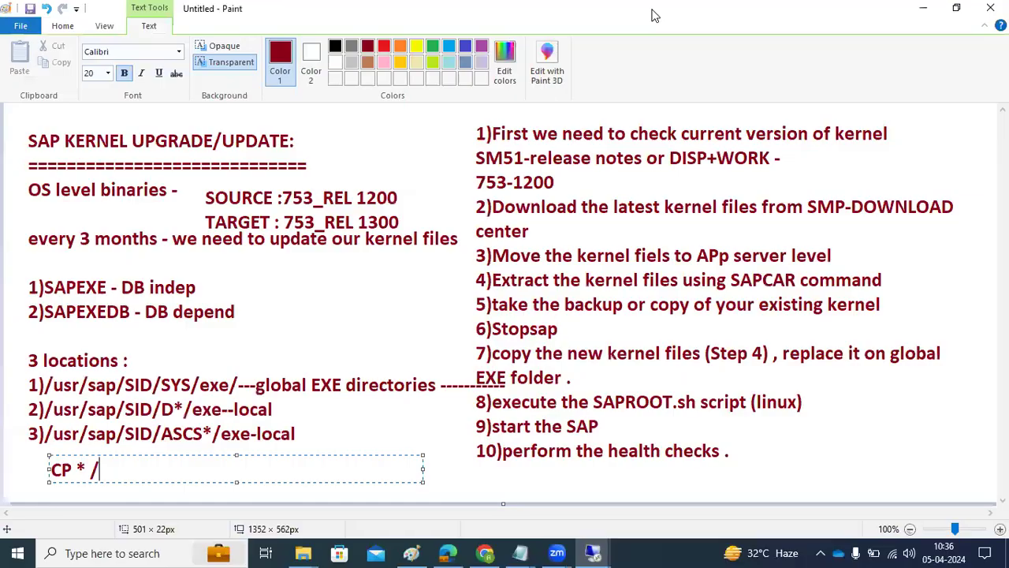
pyautogui.moveTo(593, 552)
pyautogui.click(703, 483)
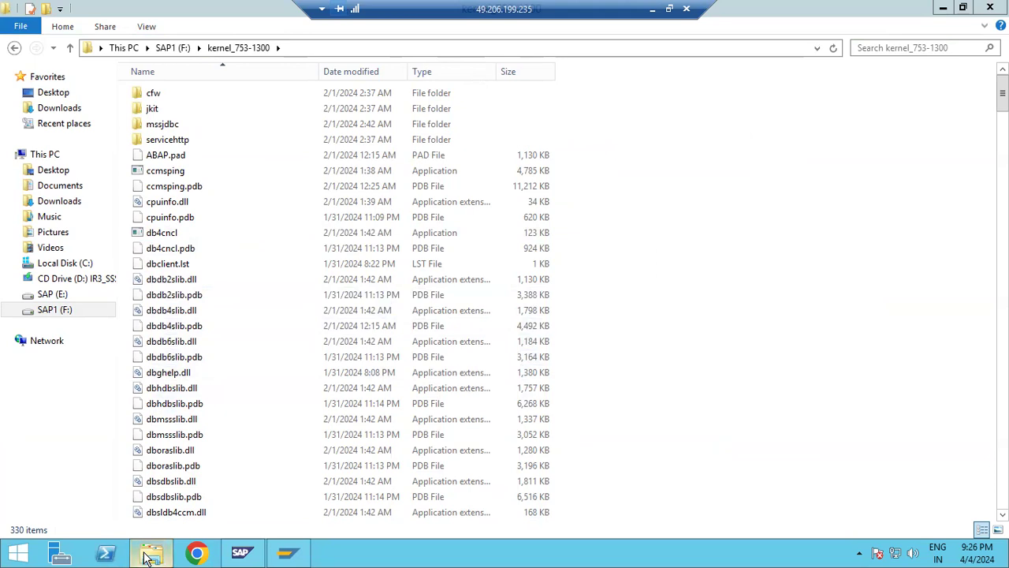
pyautogui.click(653, 11)
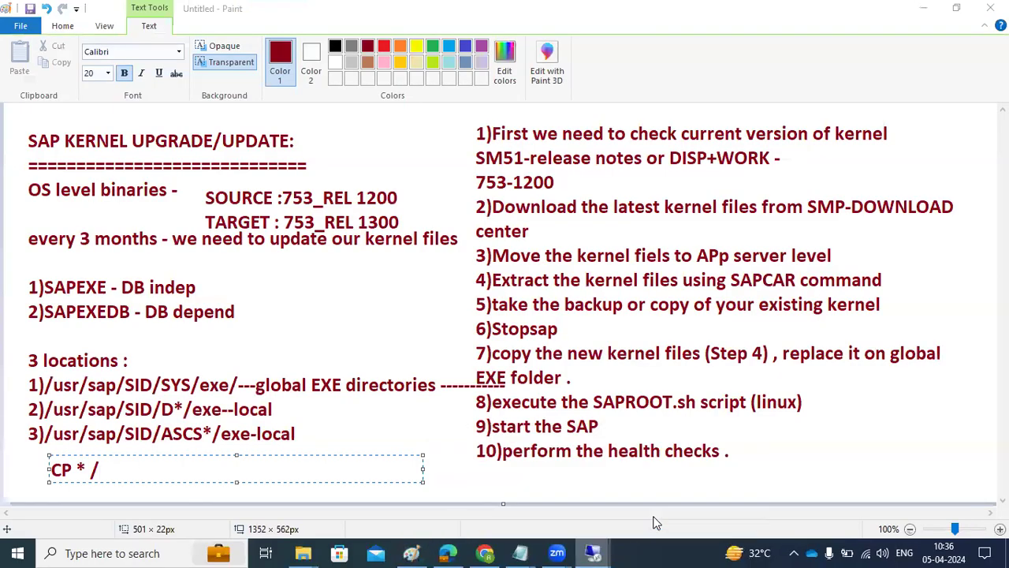
pyautogui.click(594, 554)
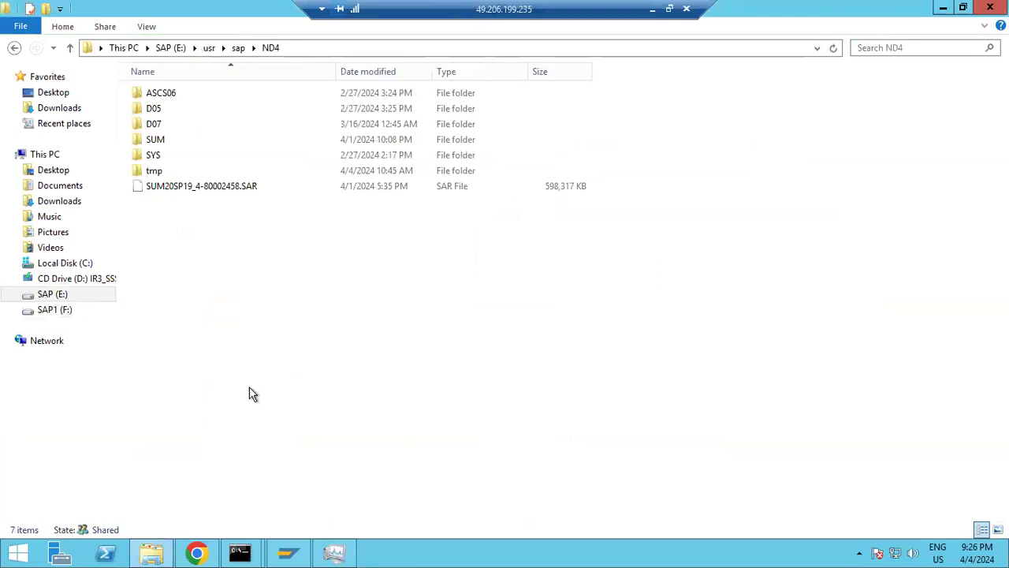
pyautogui.click(152, 553)
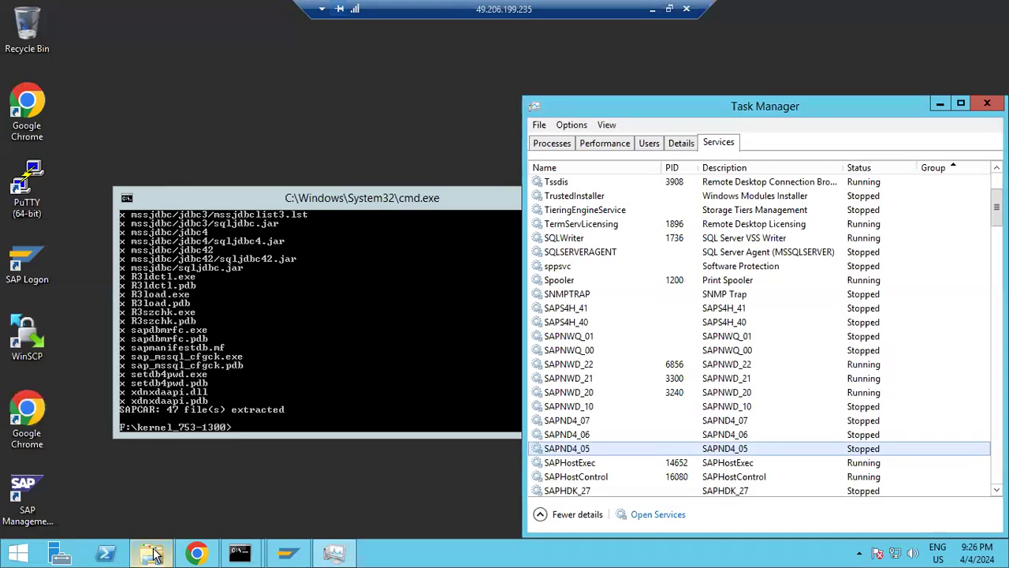
pyautogui.click(152, 552)
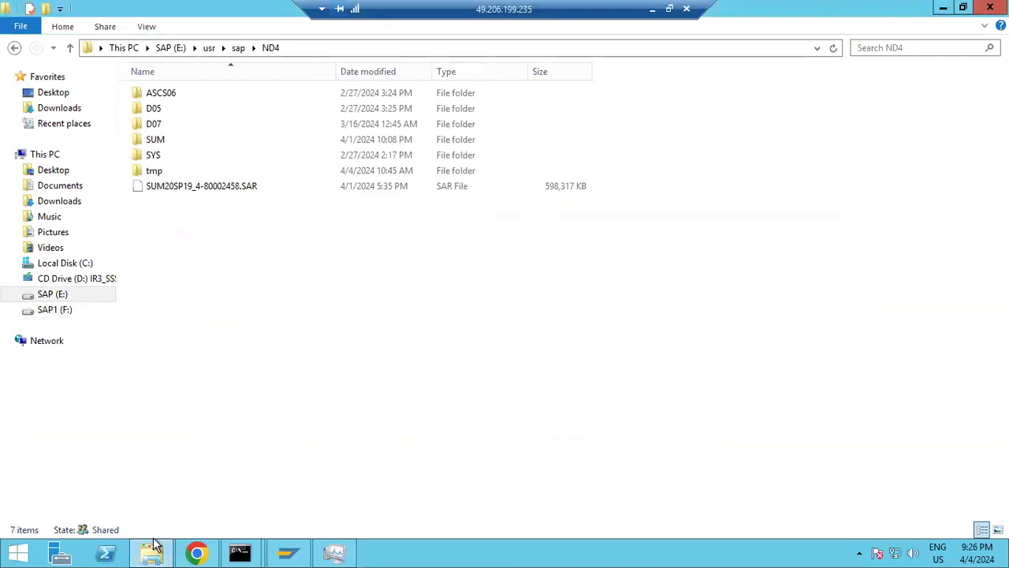
pyautogui.click(154, 552)
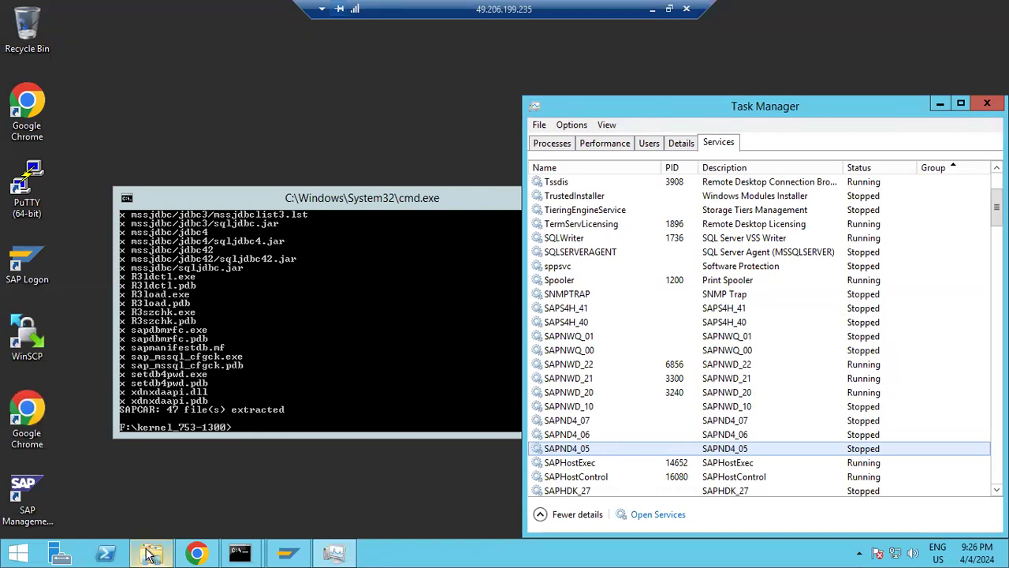
# Close the SAPCAR extraction command window with exit
pyautogui.click(373, 364)
pyautogui.write('exit')
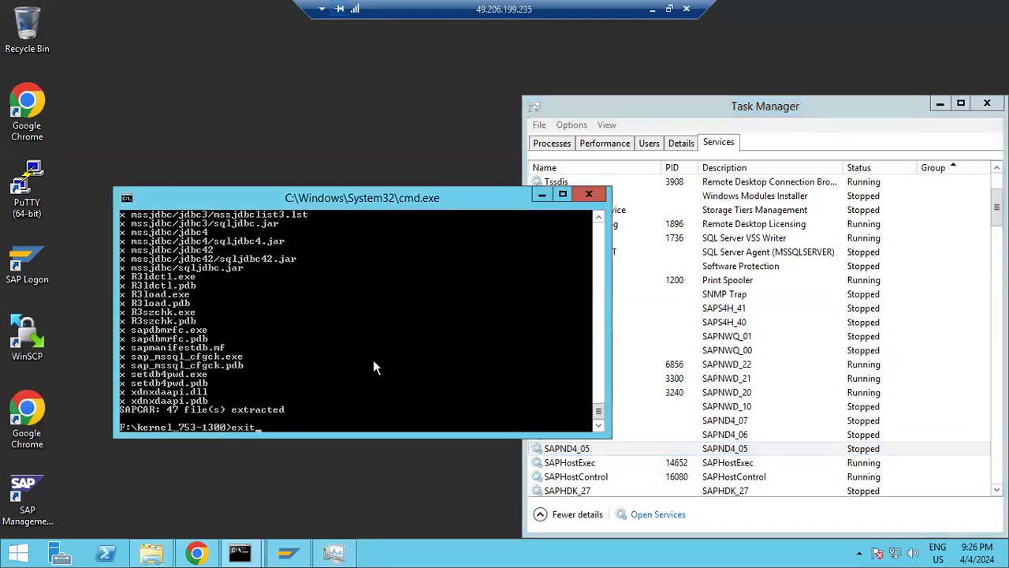
pyautogui.press('Return')
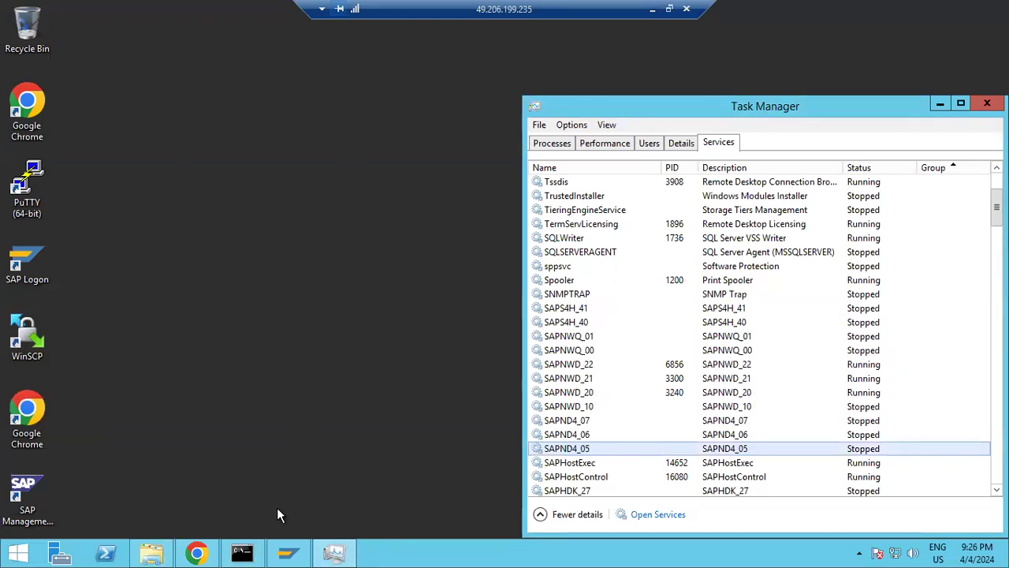
# Run disp+work in the Administrator Command Prompt to confirm kernel 753 patch 1300
pyautogui.click(244, 552)
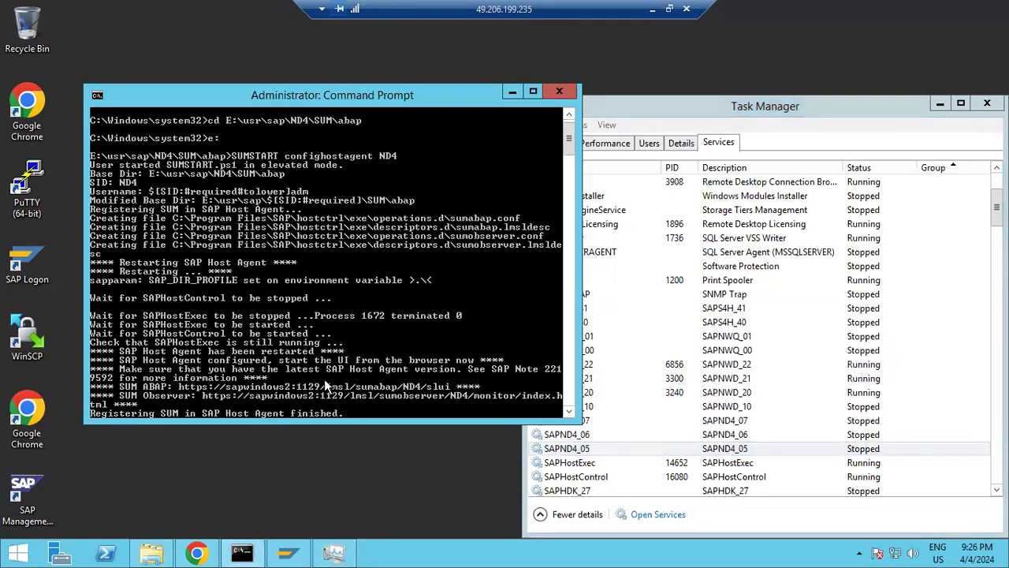
pyautogui.scroll(-8, 327, 375)
pyautogui.write('disp+work')
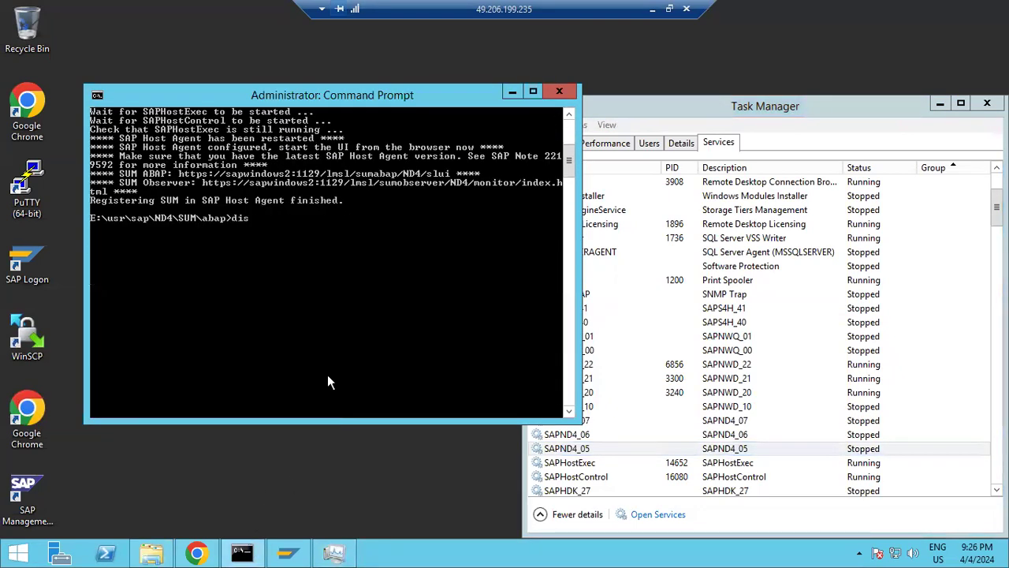
pyautogui.press('Return')
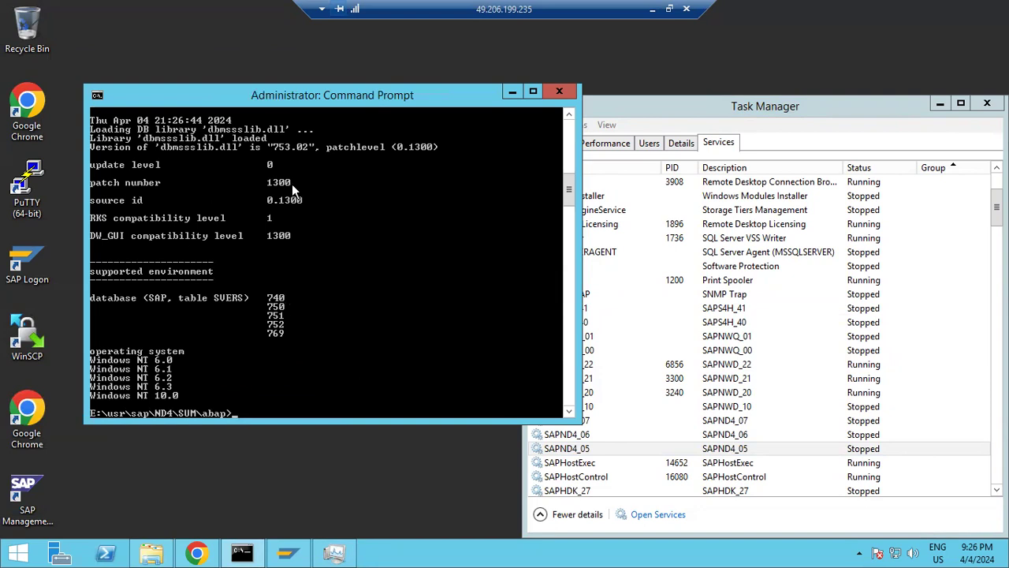
pyautogui.scroll(7, 291, 182)
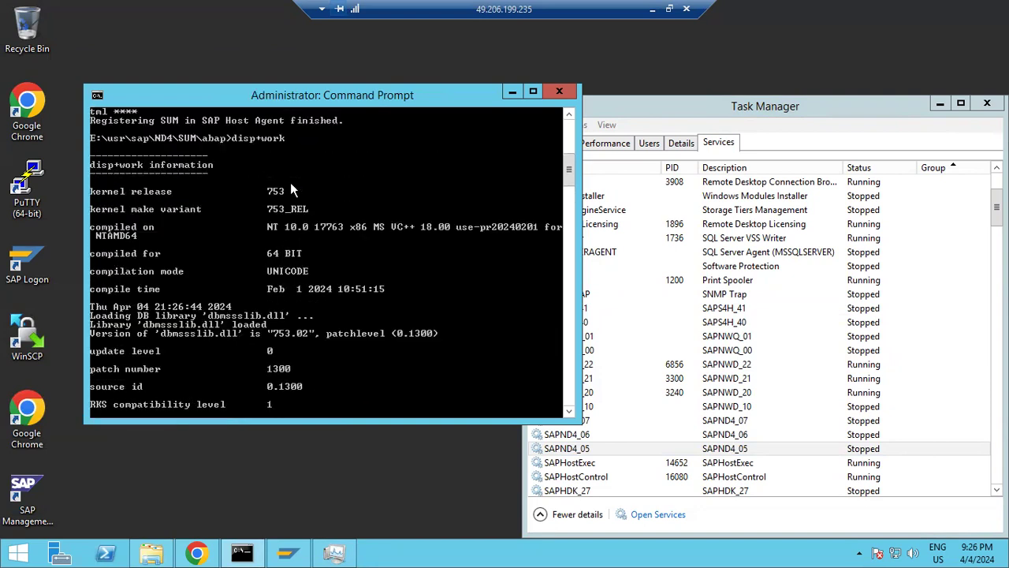
# Close cmd, start the SAPND4_06 and SAPND4_05 services, then close Task Manager
pyautogui.click(564, 90)
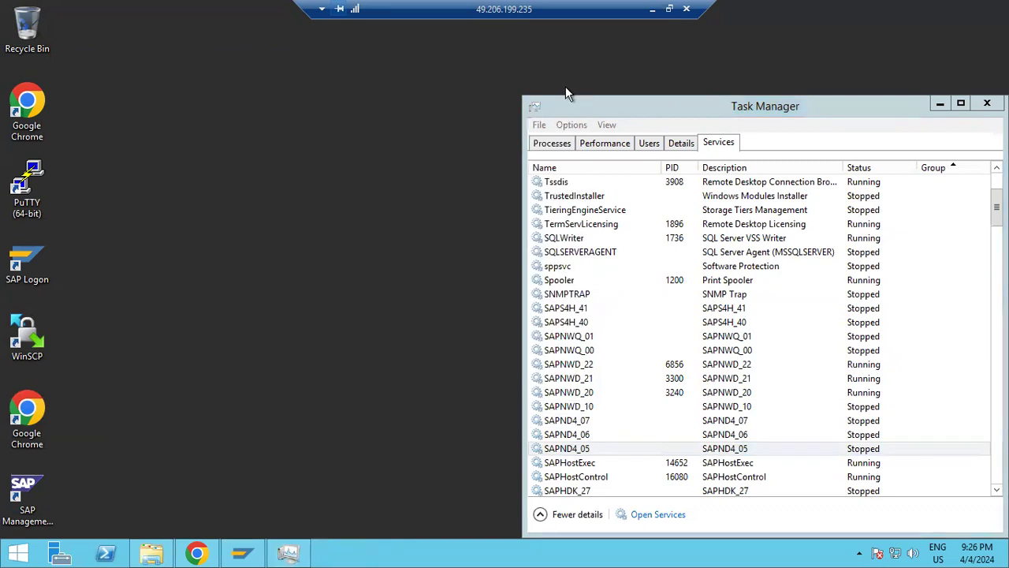
pyautogui.click(575, 435)
pyautogui.rightClick(581, 436)
pyautogui.click(599, 447)
pyautogui.click(586, 450)
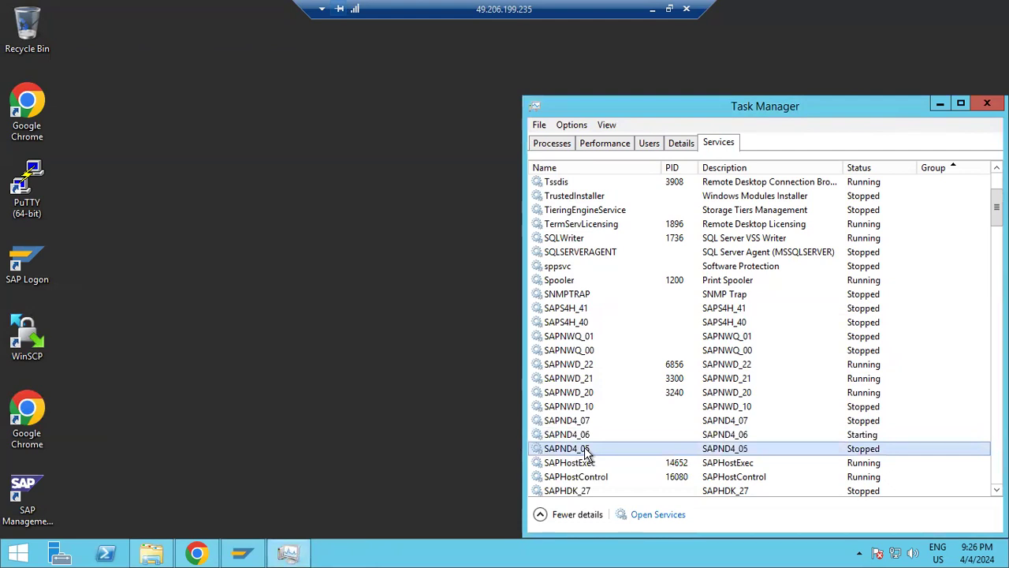
pyautogui.rightClick(585, 448)
pyautogui.click(620, 354)
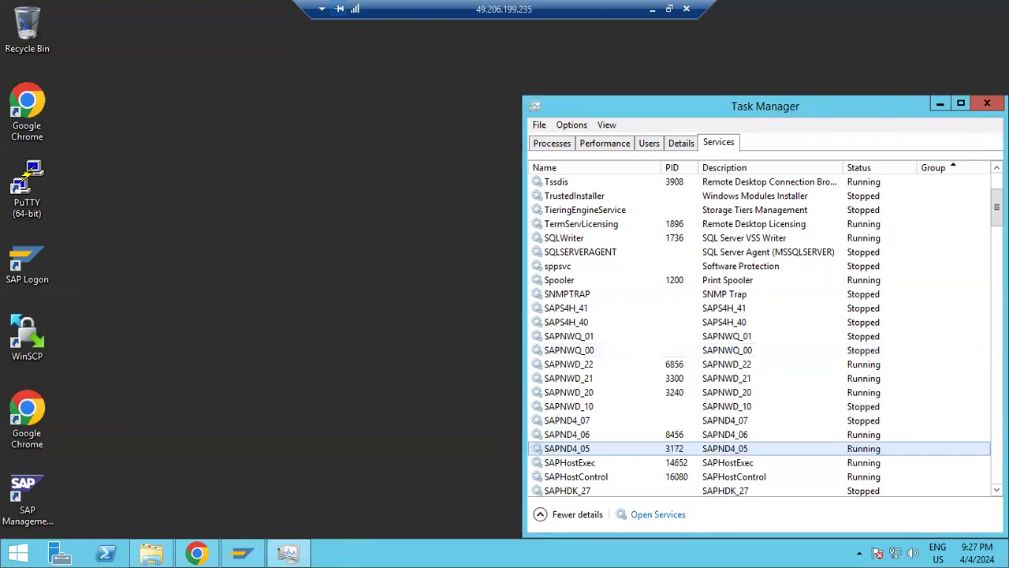
pyautogui.click(986, 104)
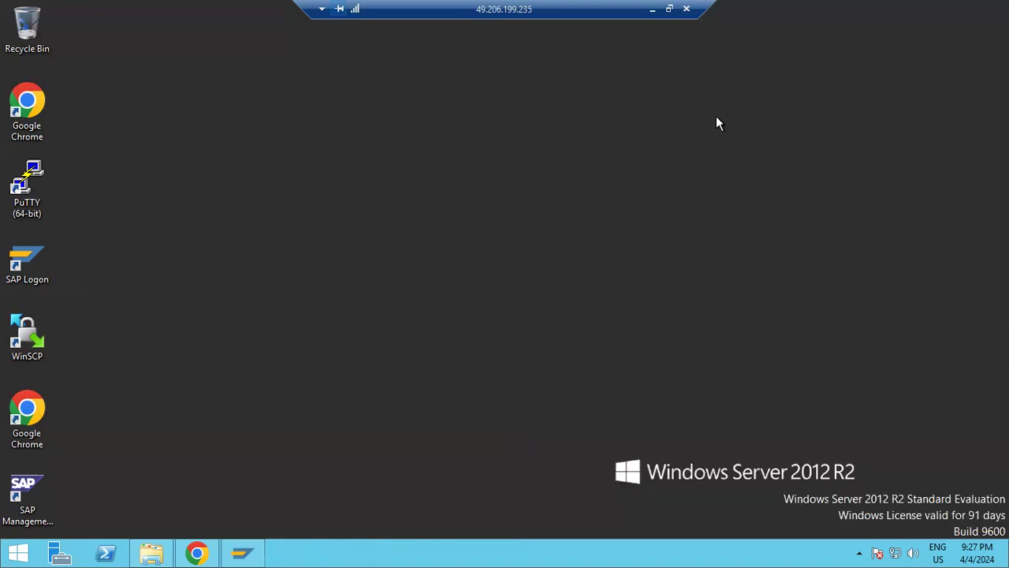
# Close the kernel_753-1300 folder and SAP MMC without saving, and minimize SAP Logon
pyautogui.click(652, 9)
pyautogui.click(500, 492)
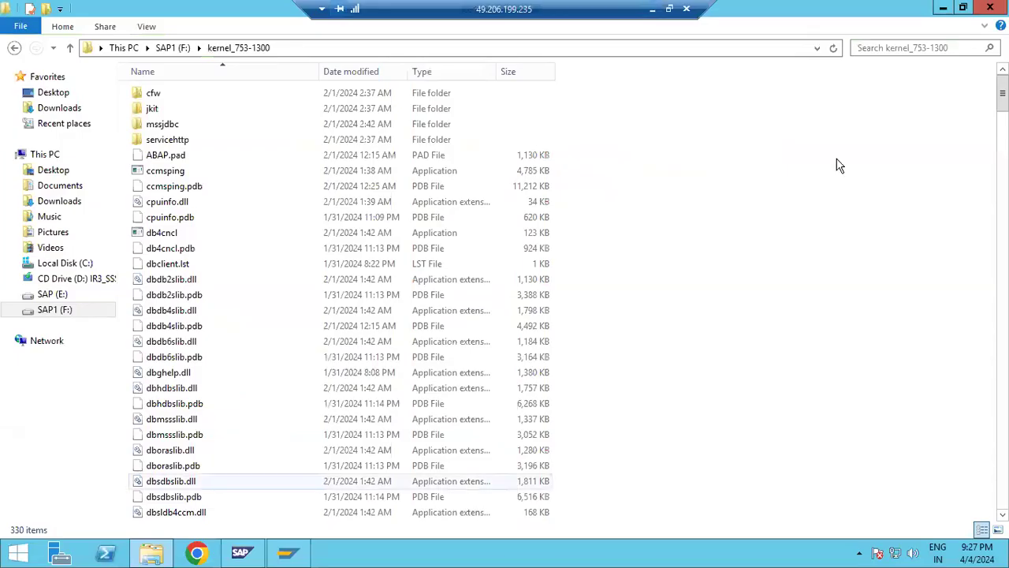
pyautogui.click(990, 7)
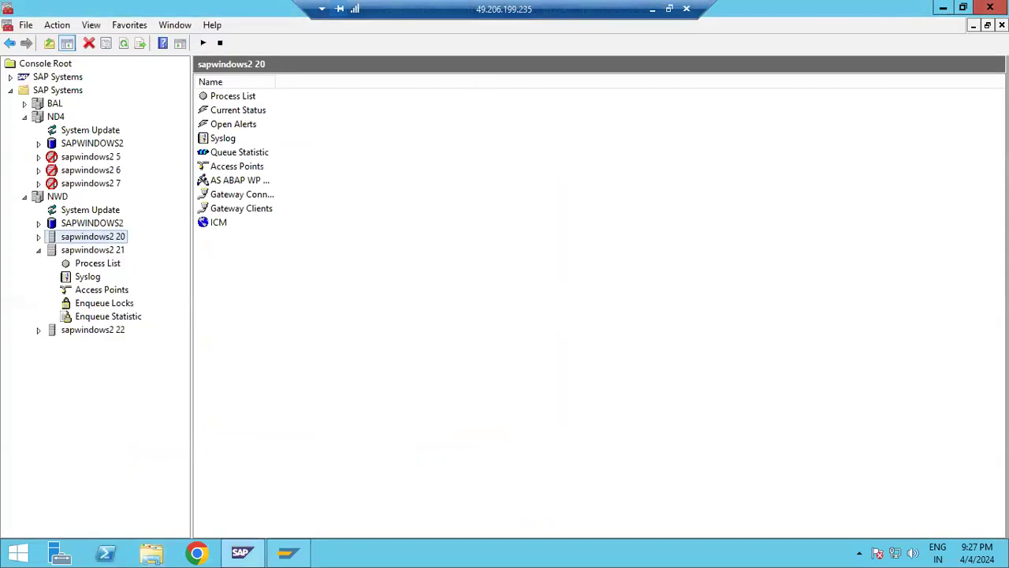
pyautogui.click(990, 7)
pyautogui.click(534, 312)
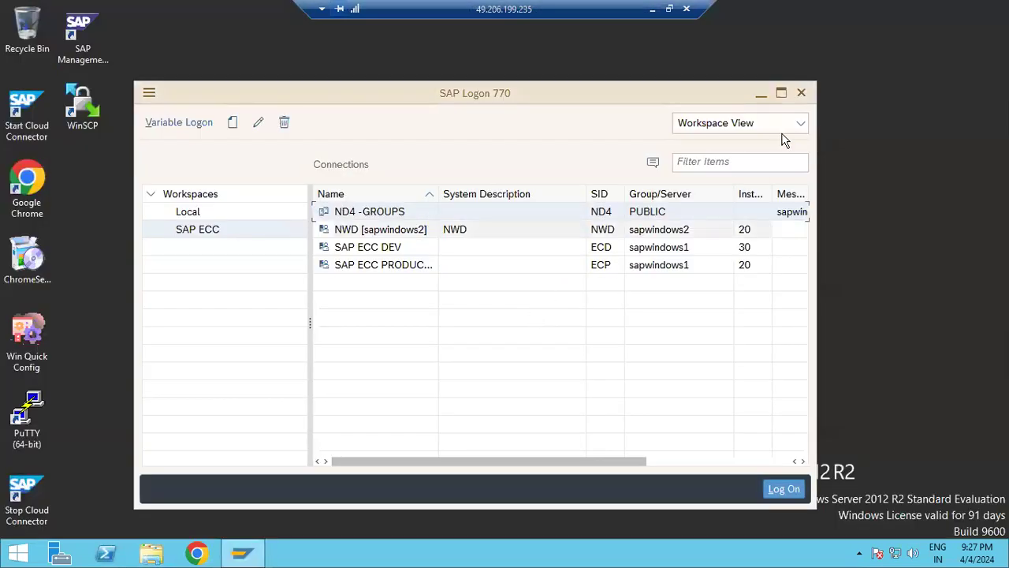
pyautogui.click(761, 93)
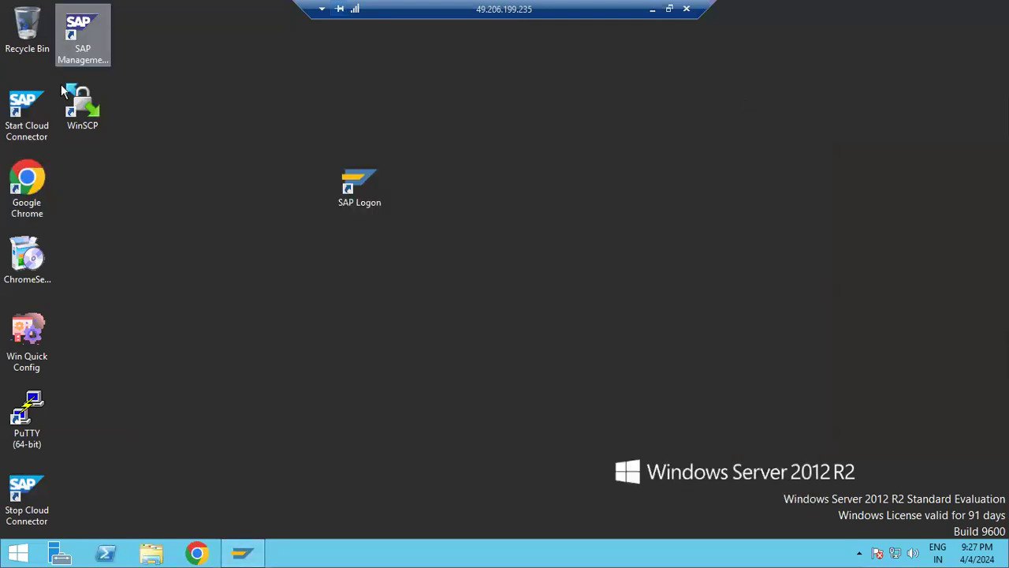
# Relaunch SAP Management Console maximized, dismissing the conversion notice, and expand ND4
pyautogui.doubleClick(78, 39)
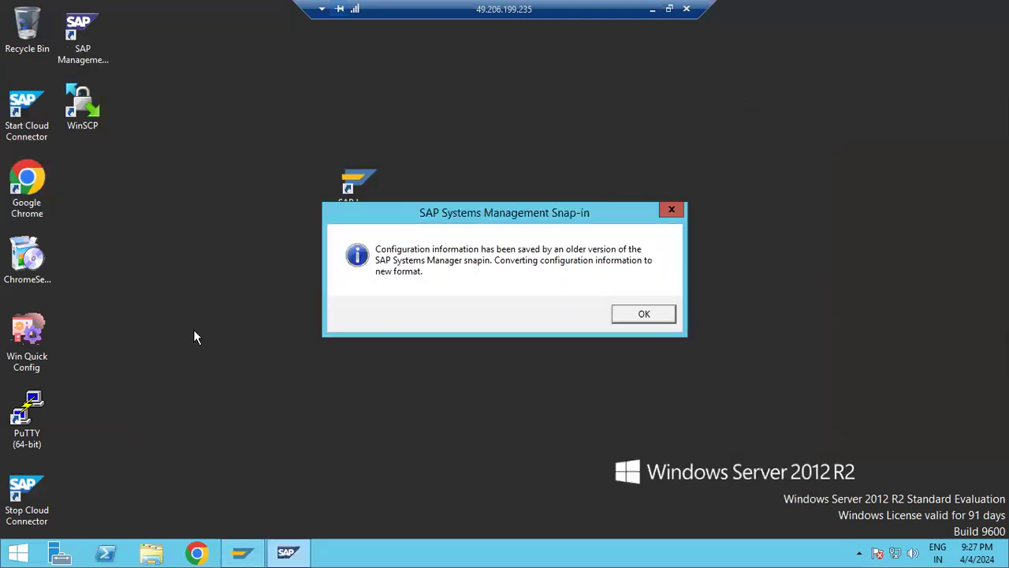
pyautogui.click(637, 316)
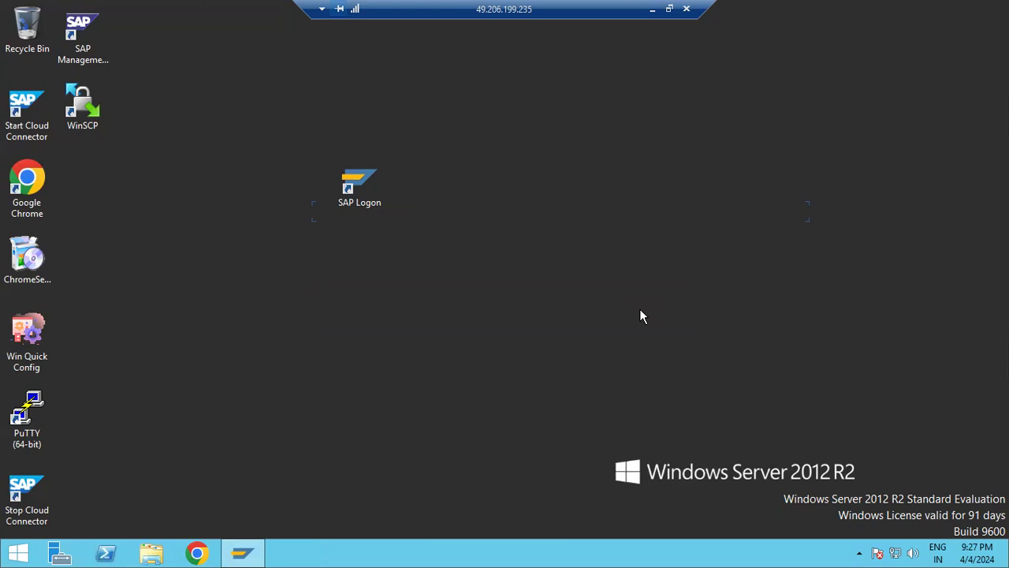
pyautogui.doubleClick(101, 78)
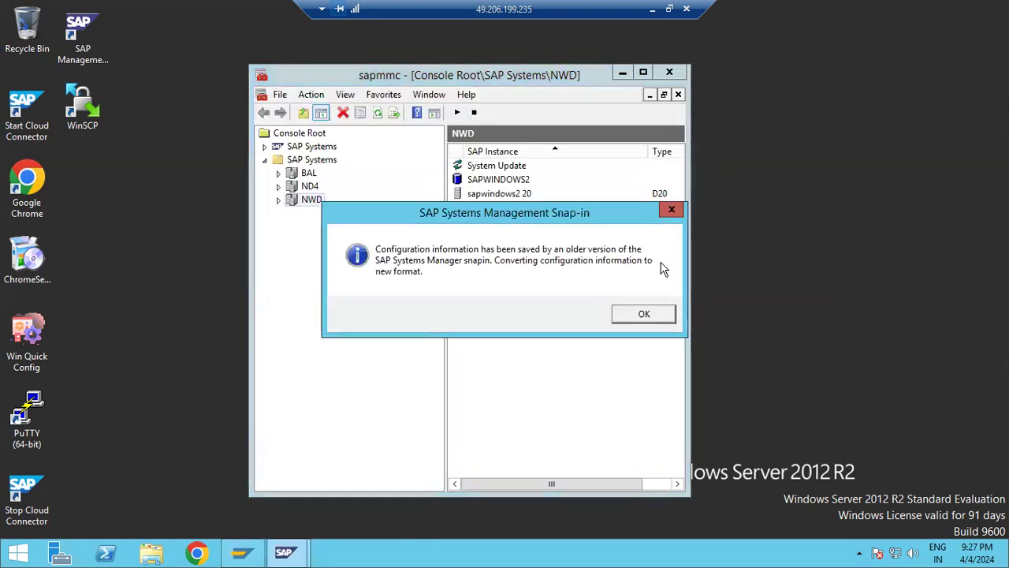
pyautogui.click(656, 309)
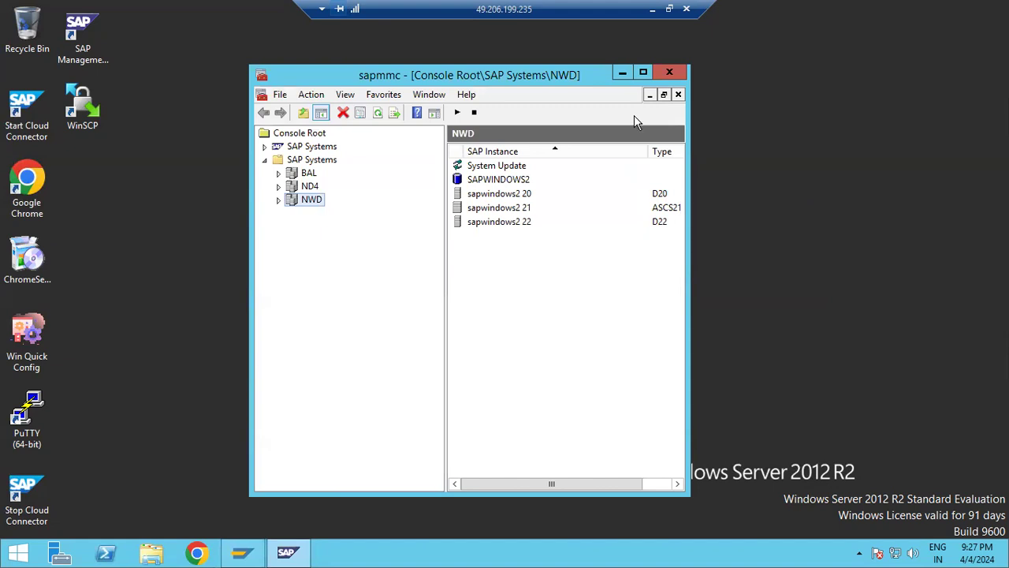
pyautogui.click(643, 72)
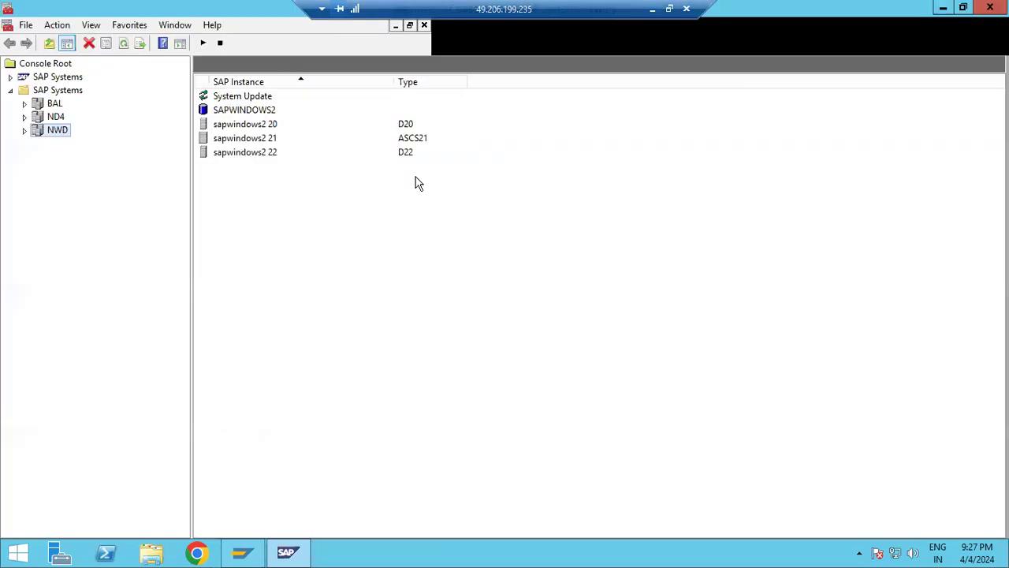
pyautogui.click(24, 117)
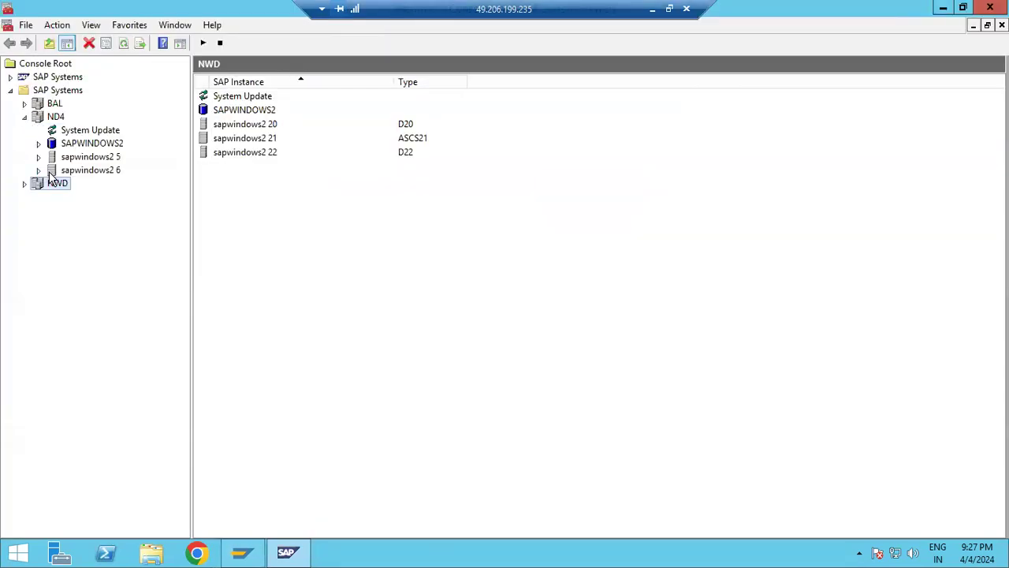
# Start the ND4 system with a 300-second timeout, authorising with the admin password
pyautogui.rightClick(56, 170)
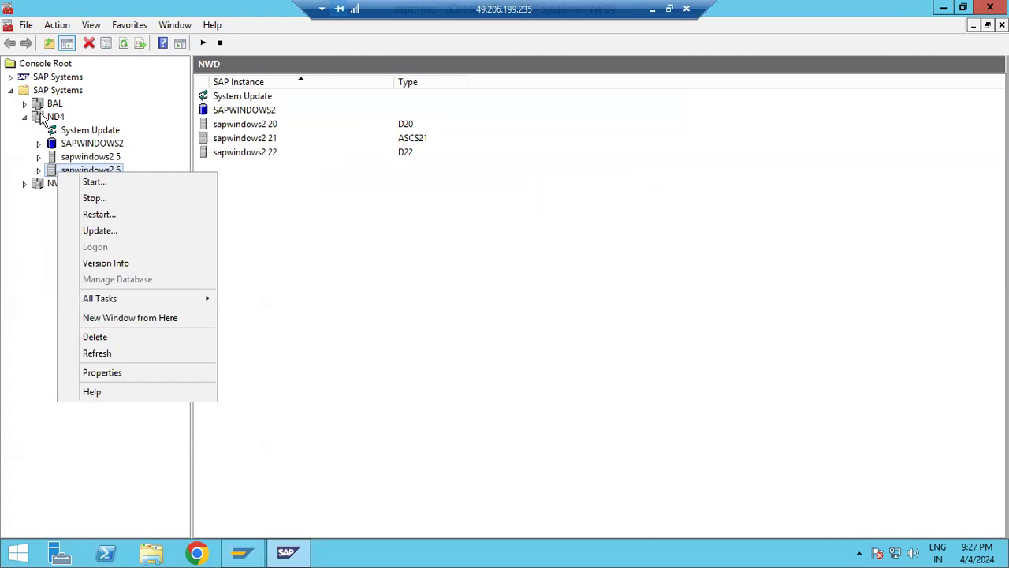
pyautogui.rightClick(40, 116)
pyautogui.click(72, 124)
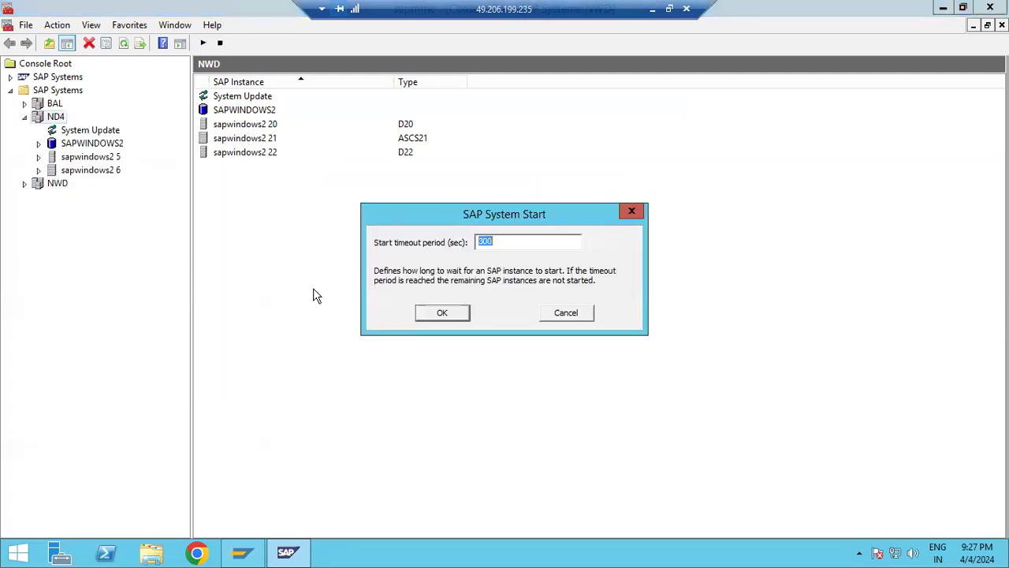
pyautogui.click(439, 314)
pyautogui.click(445, 290)
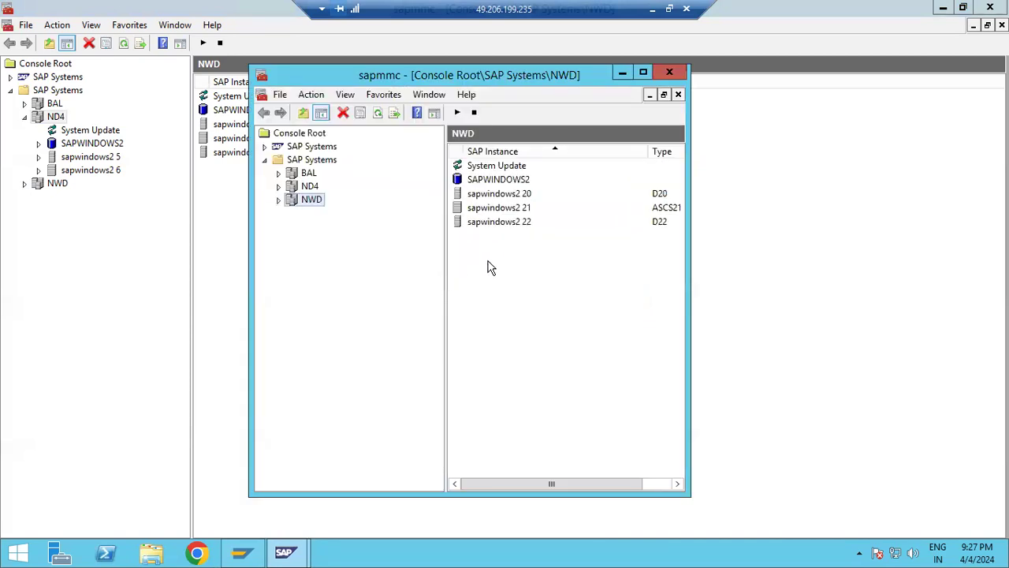
pyautogui.click(672, 73)
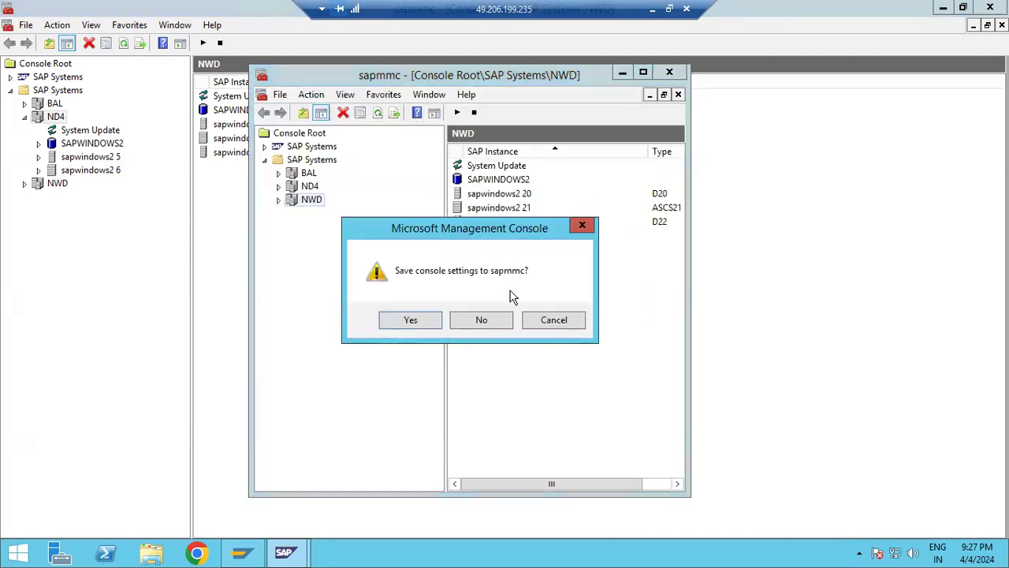
pyautogui.click(482, 323)
pyautogui.write('*************')
pyautogui.press('Return')
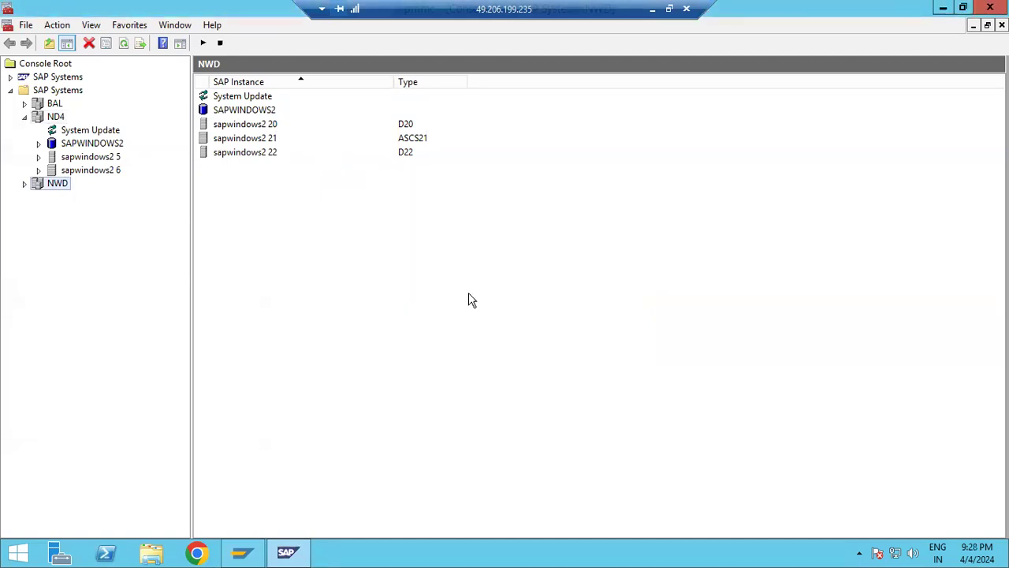
# Show the Process List of sapwindows2 6, then minimize the remote session
pyautogui.click(37, 169)
pyautogui.click(85, 186)
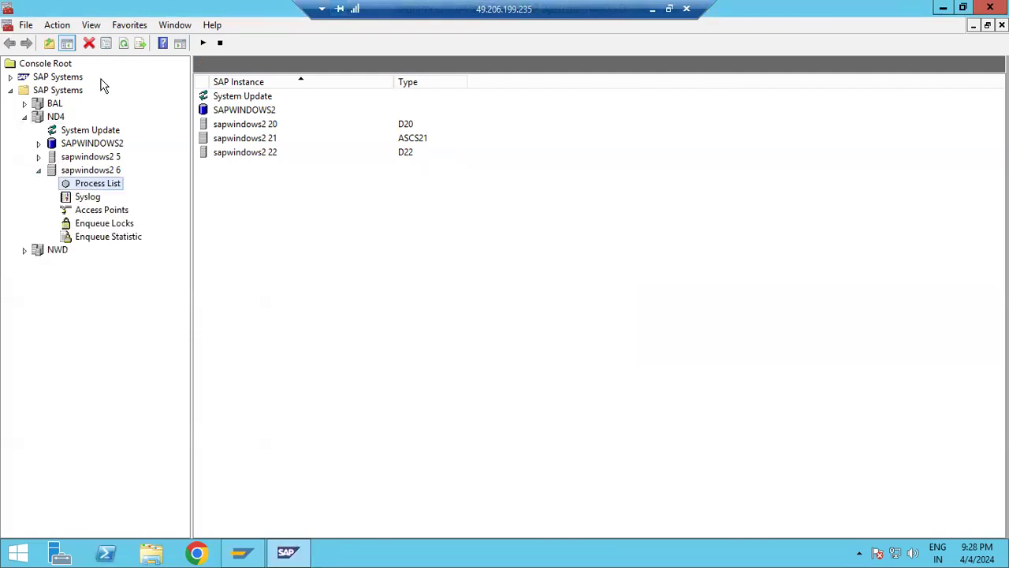
pyautogui.doubleClick(229, 96)
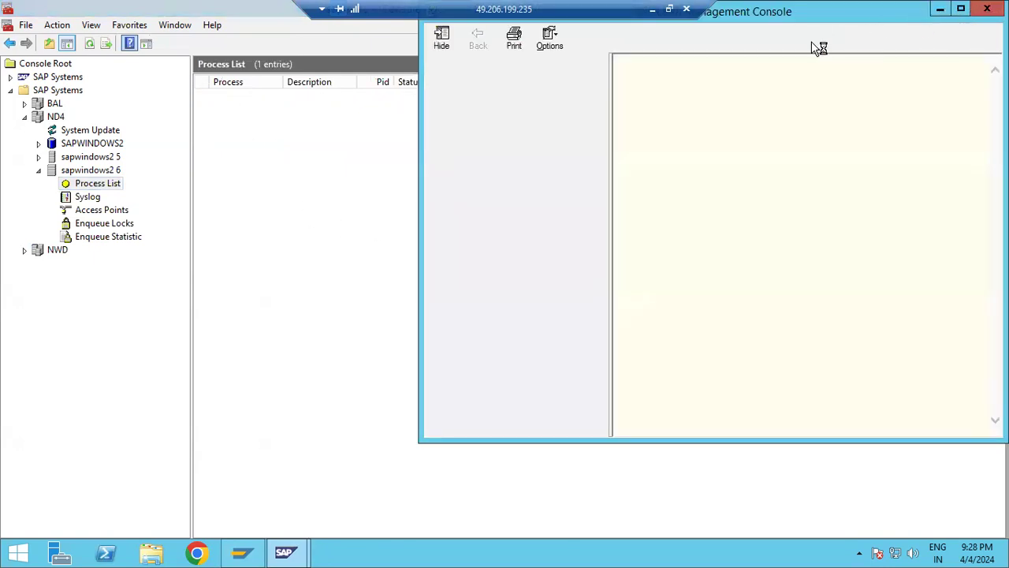
pyautogui.click(653, 10)
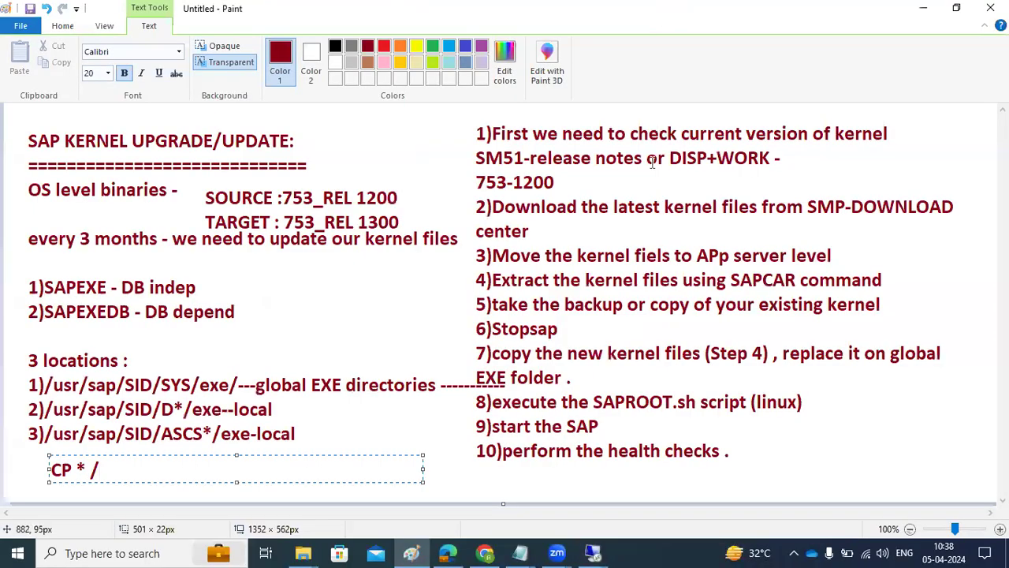
# Add the note 'glonal topp local' in a text box beside the CP * / line
pyautogui.click(438, 441)
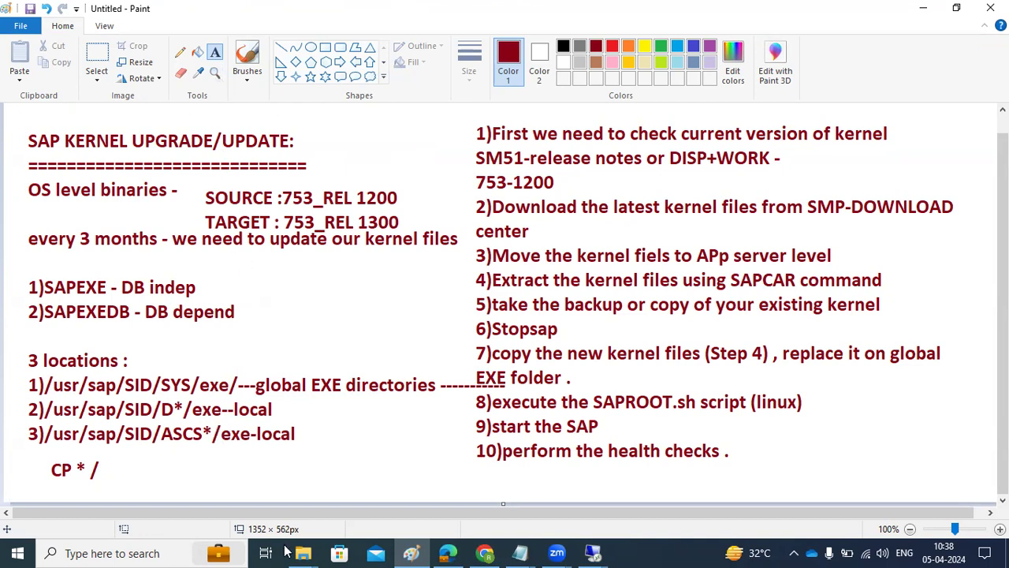
pyautogui.moveTo(143, 455); pyautogui.dragTo(580, 497)
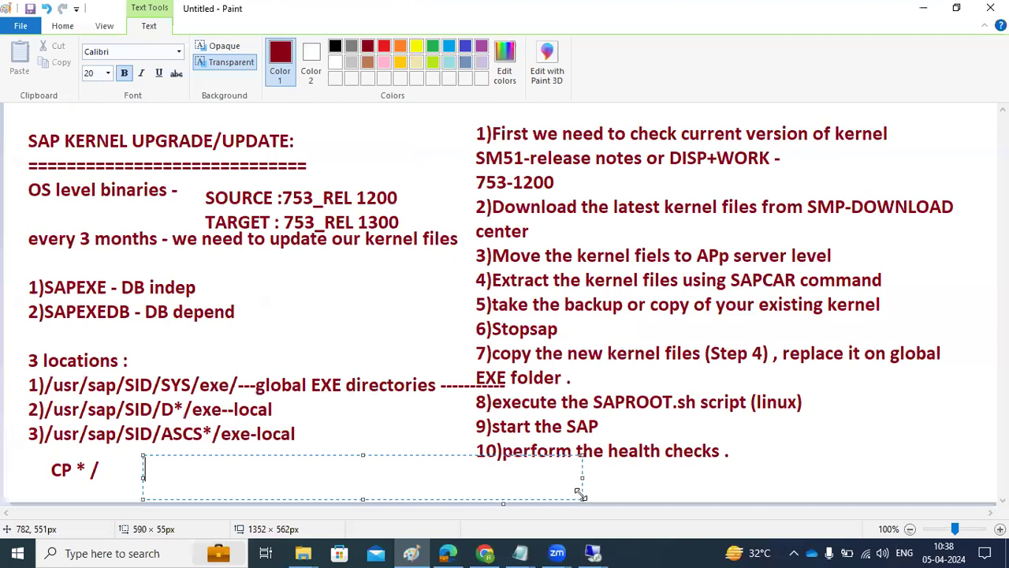
pyautogui.write('SAPCP')
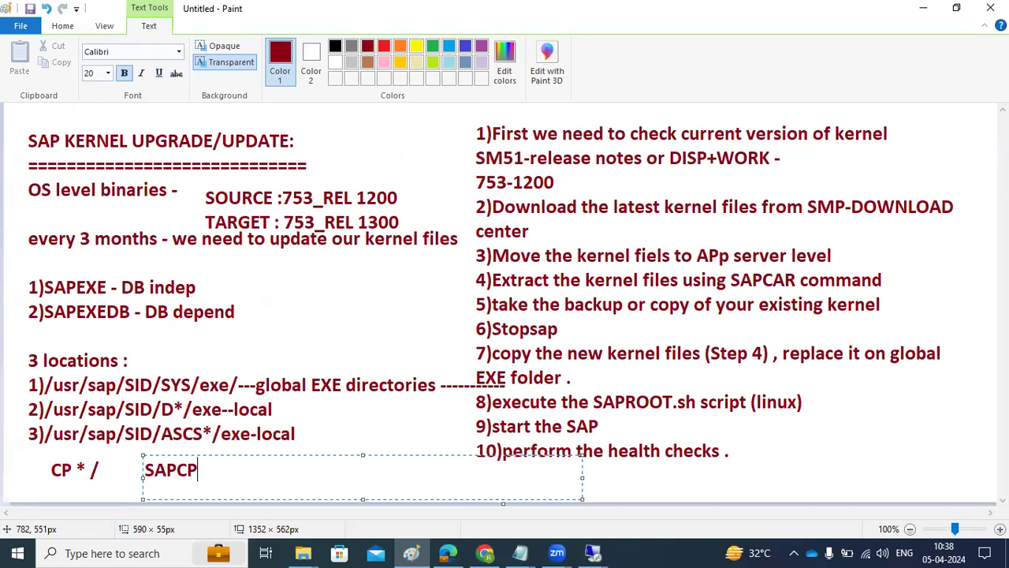
pyautogui.write('E utlity')
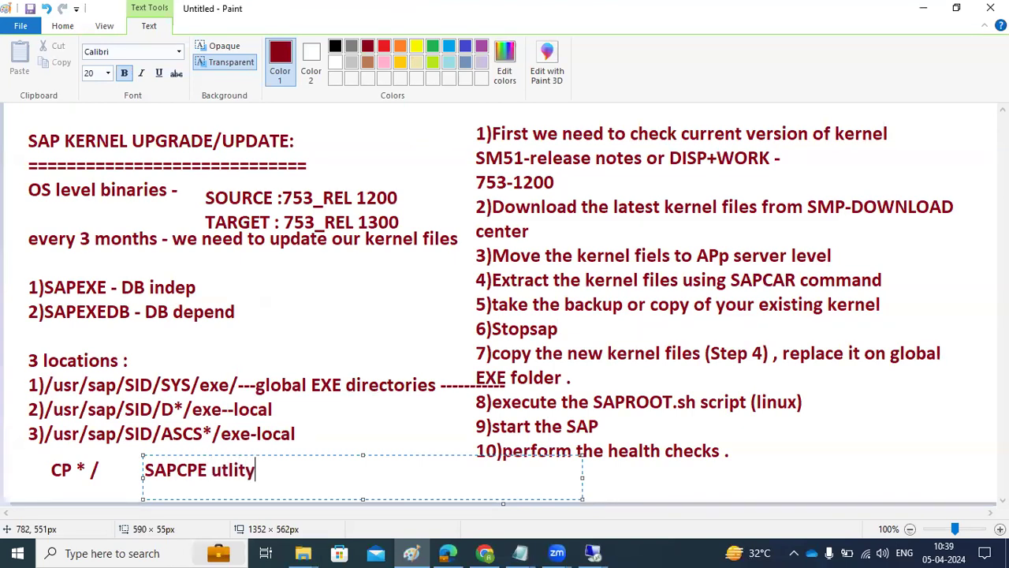
pyautogui.write(' program will c')
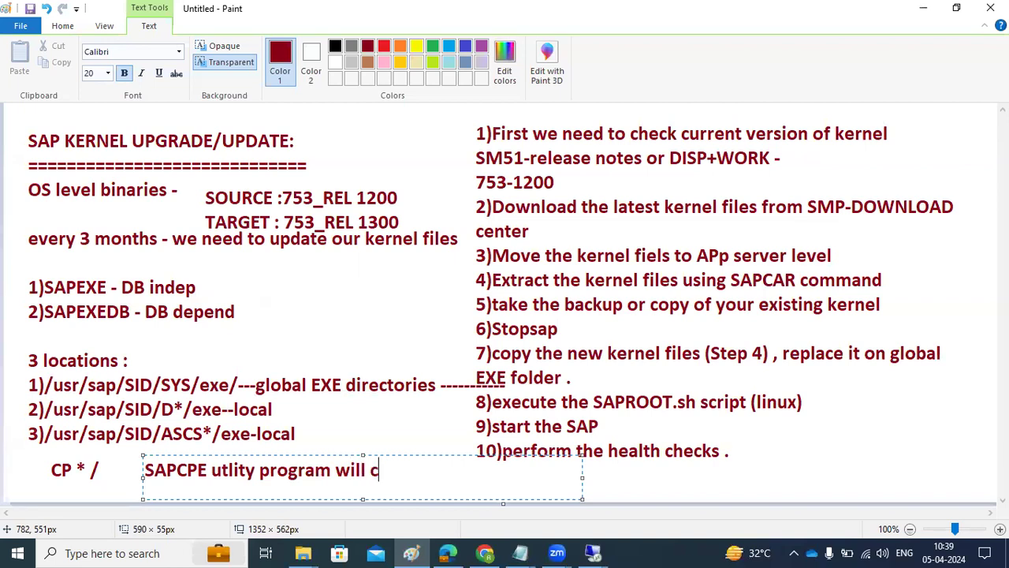
pyautogui.write('opy the newkernel from')
pyautogui.hotkey('ctrl', 'a')
pyautogui.write('glonal ')
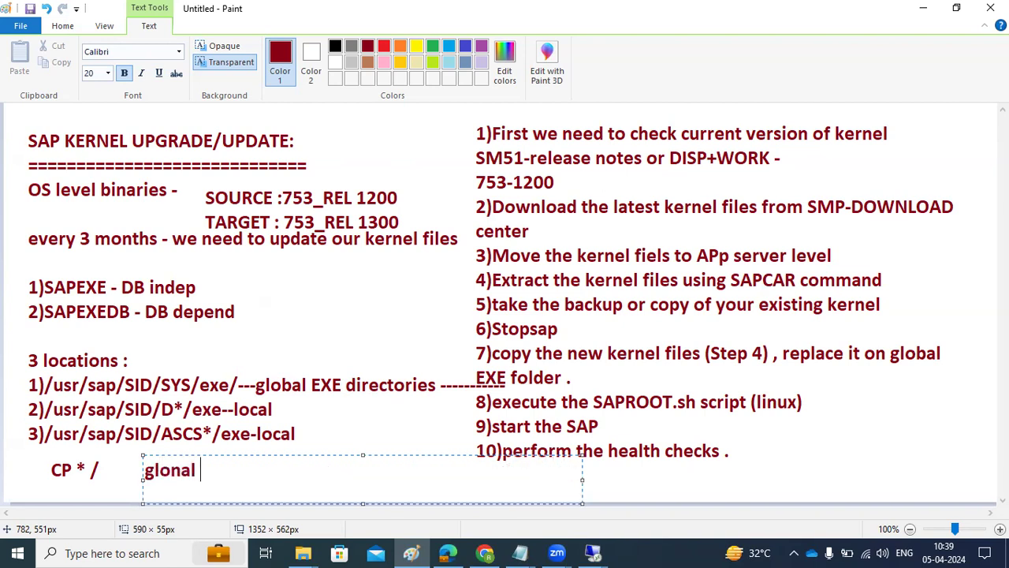
pyautogui.write('topp local')
pyautogui.press('Return')
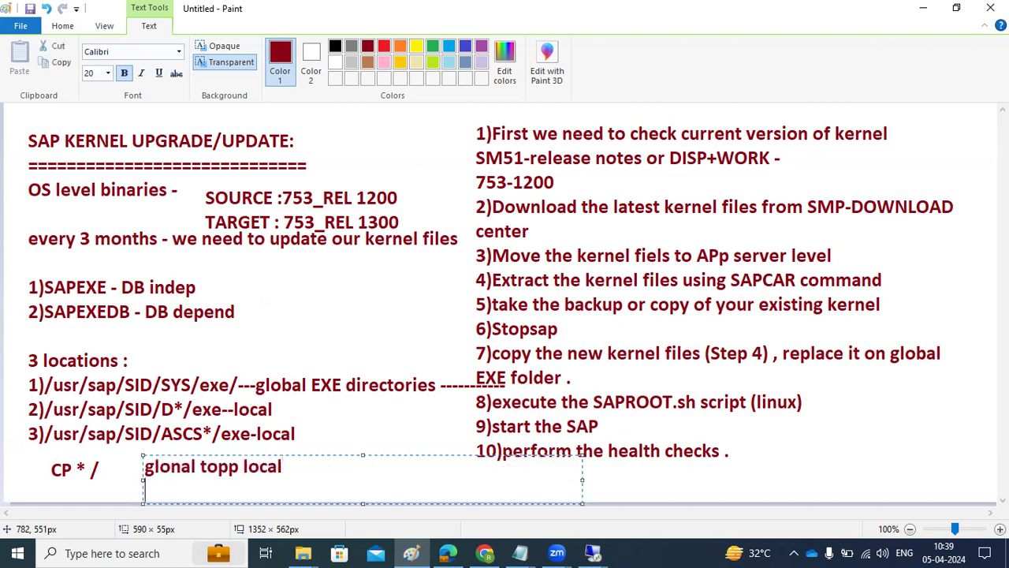
# Bring the remote desktop session forward from the taskbar
pyautogui.moveTo(593, 552)
pyautogui.click(660, 502)
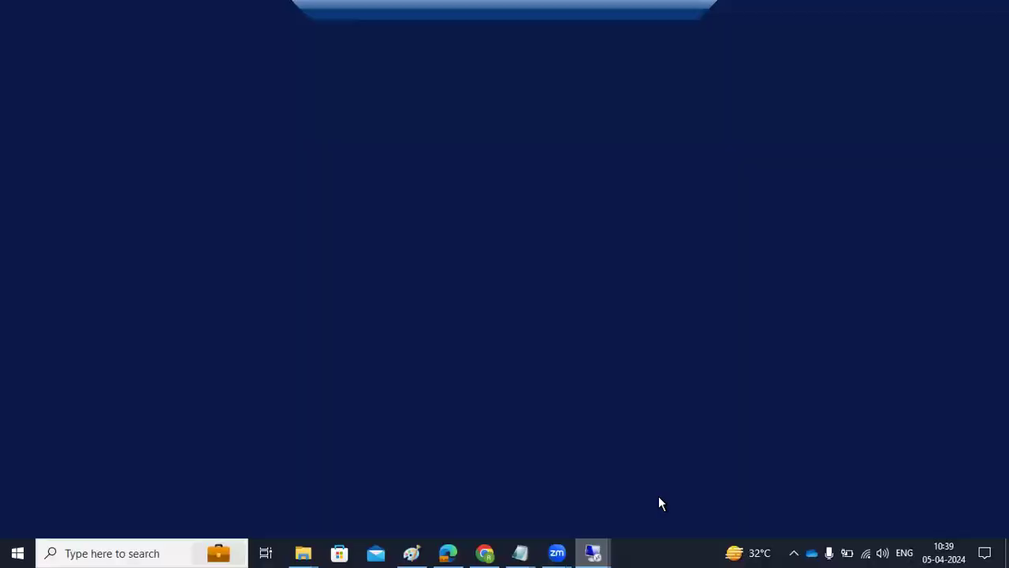
pyautogui.click(651, 8)
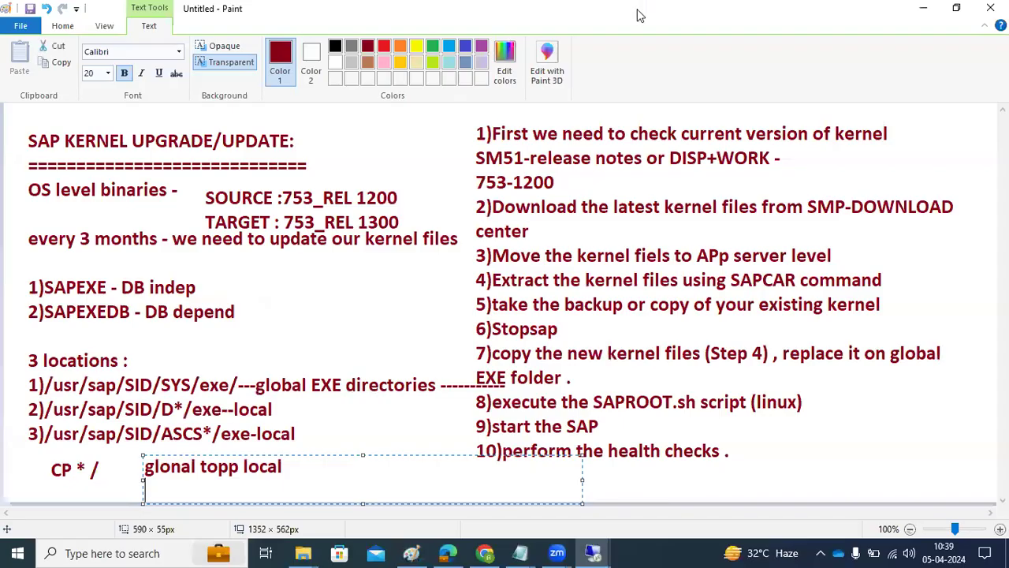
# Open the Developer Trace of sapcpe.EXE in sapwindows2 5's Process List
pyautogui.moveTo(593, 552)
pyautogui.click(507, 504)
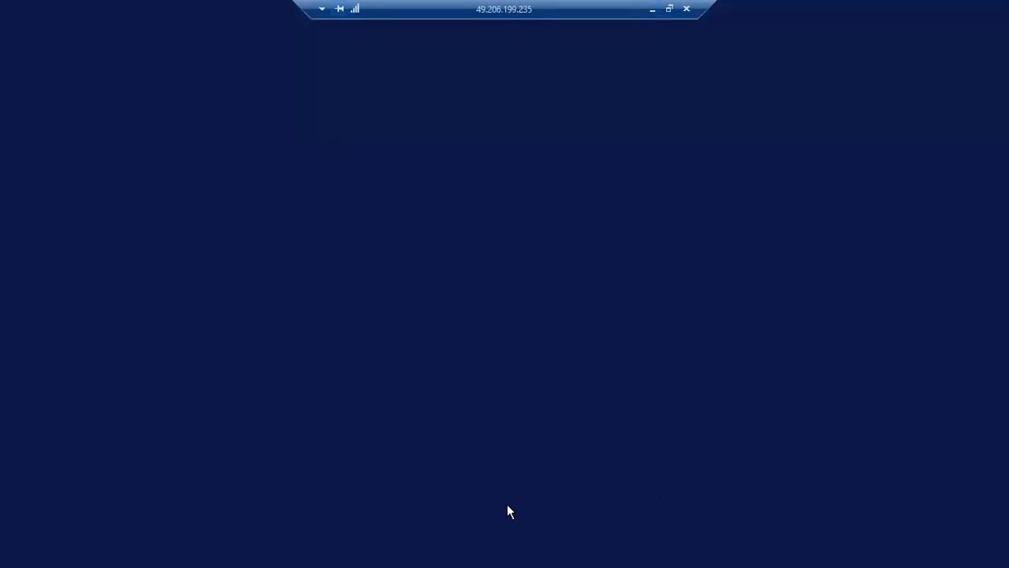
pyautogui.click(38, 156)
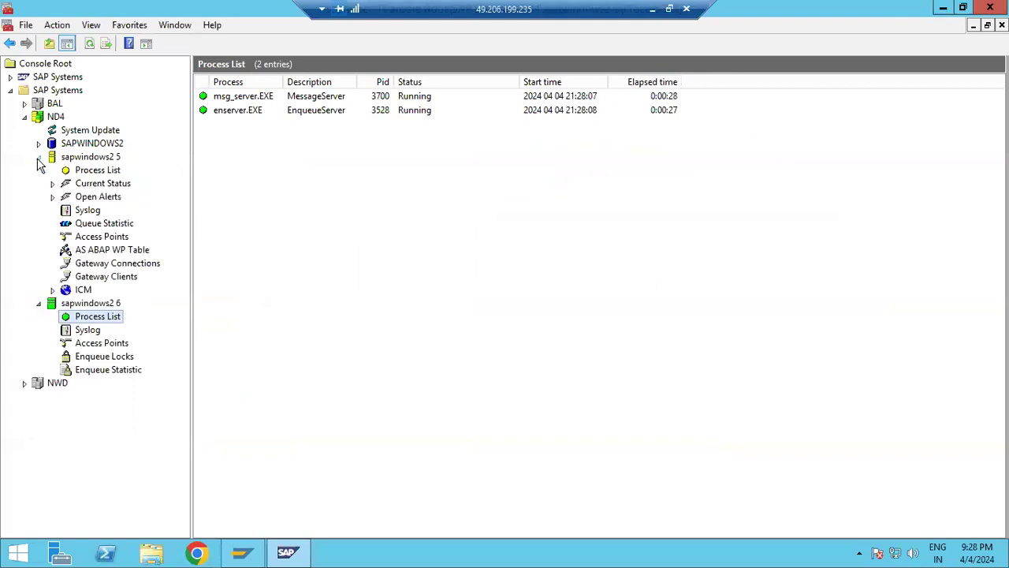
pyautogui.click(79, 175)
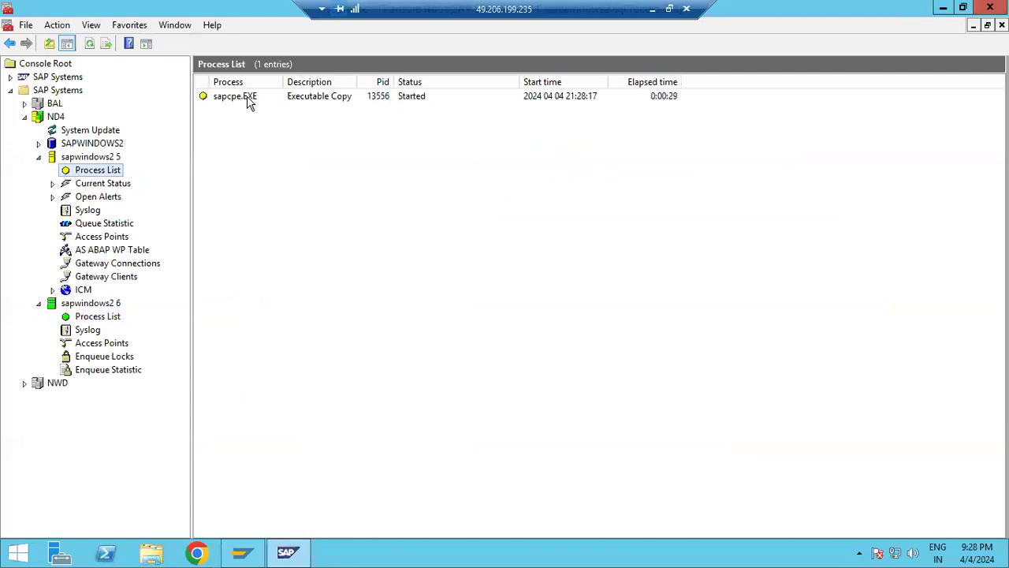
pyautogui.click(339, 98)
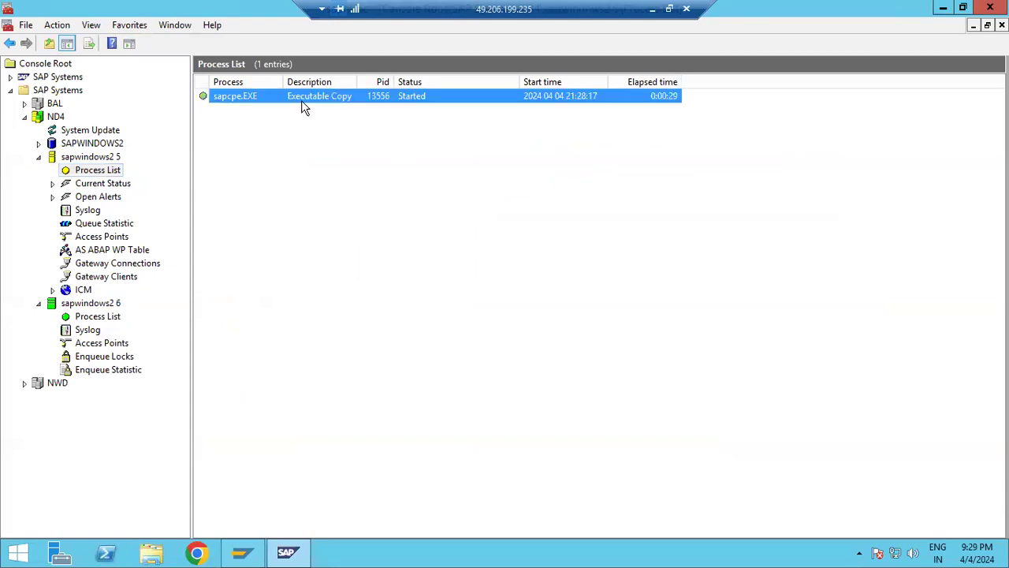
pyautogui.rightClick(249, 102)
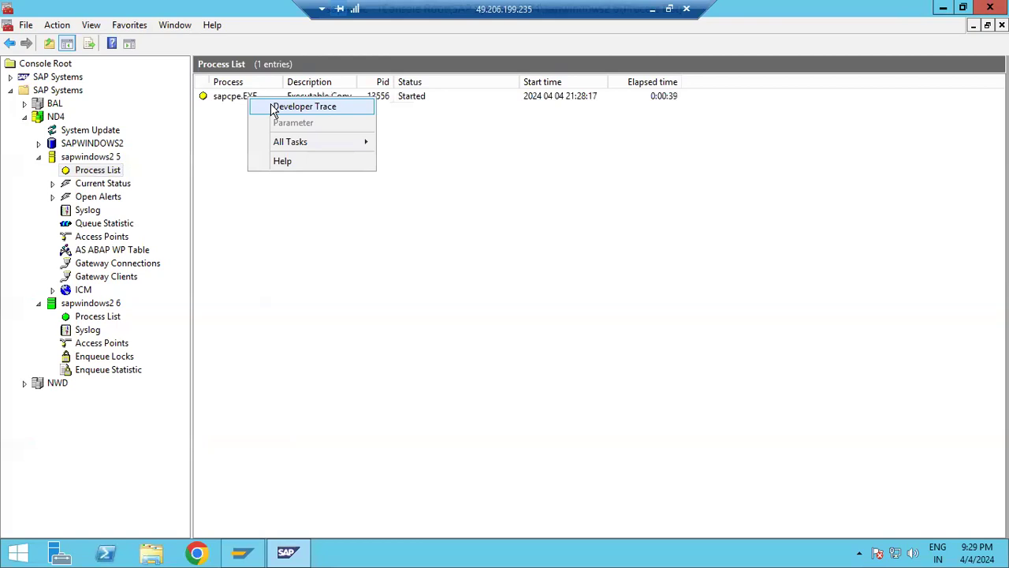
pyautogui.click(304, 106)
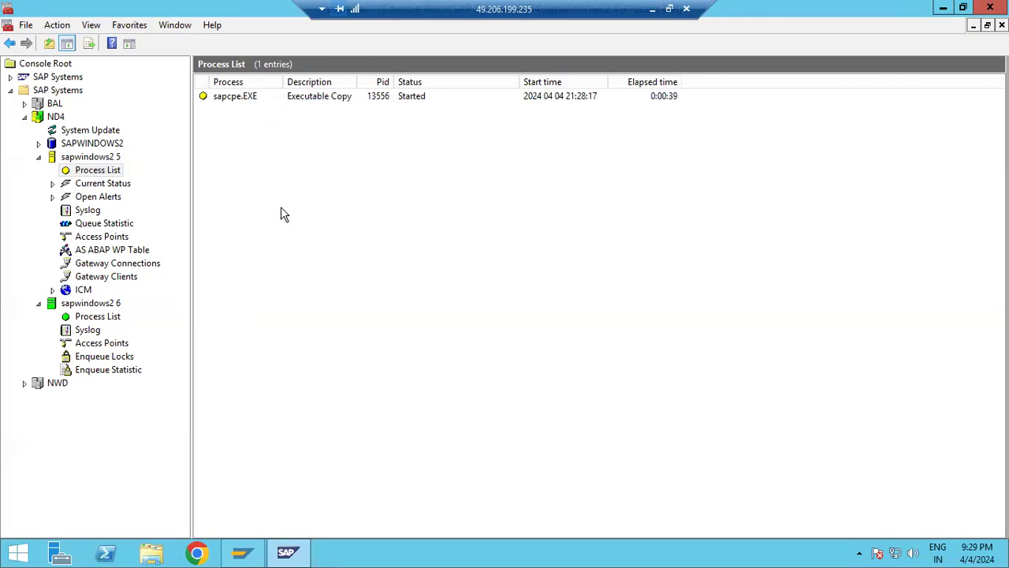
# Refresh sapwindows2 5's Process List and show its AS ABAP WP Table
pyautogui.click(240, 103)
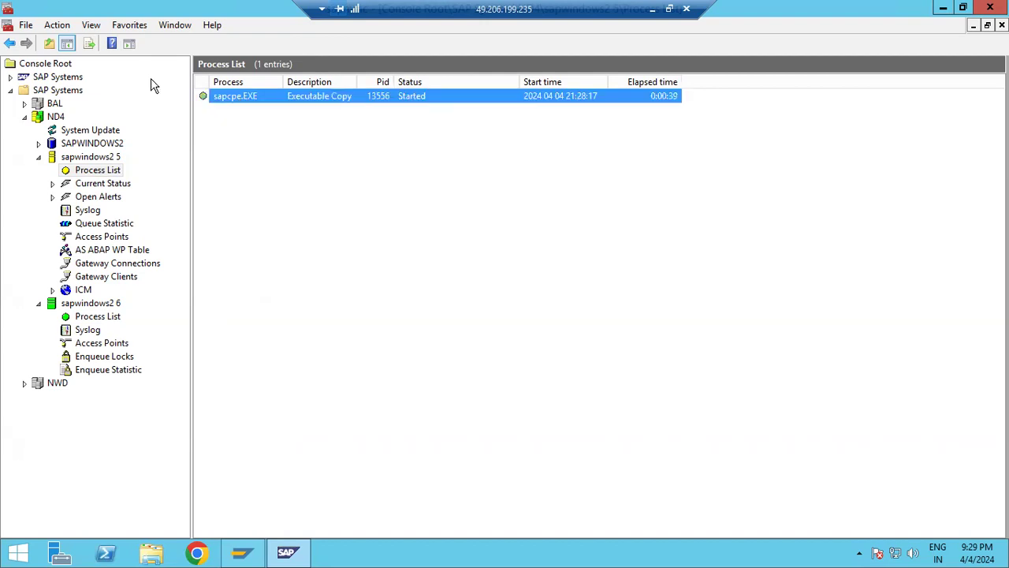
pyautogui.click(89, 181)
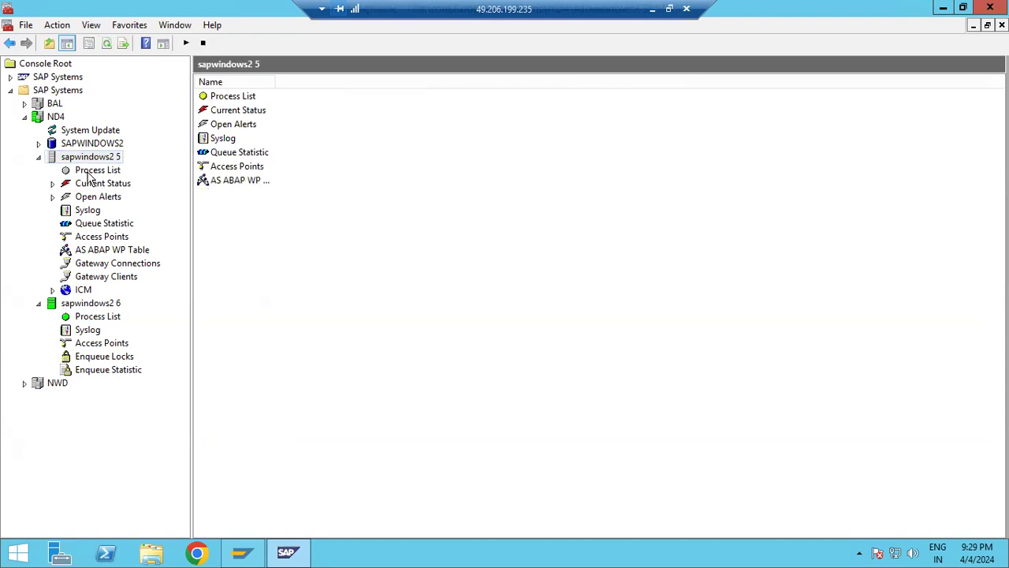
pyautogui.click(87, 171)
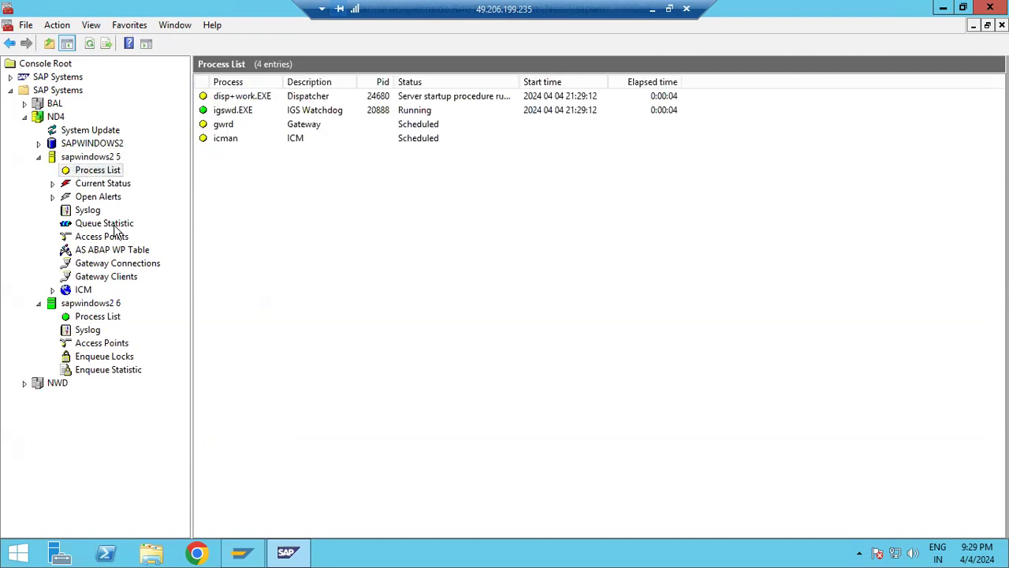
pyautogui.click(110, 251)
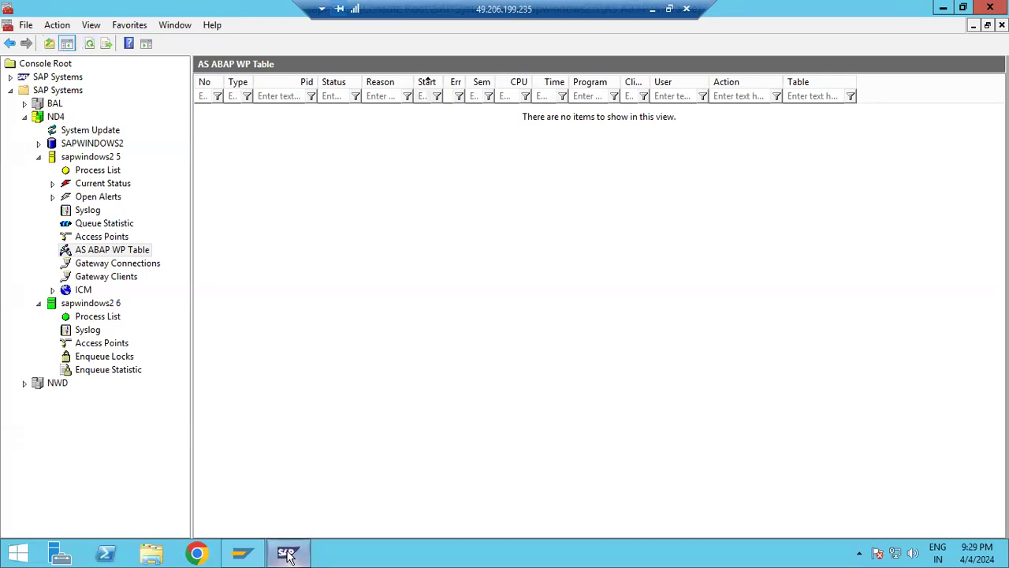
# Restore SAP MMC, reload sapwindows2 5's process list, then return to the Paint notes
pyautogui.moveTo(289, 557)
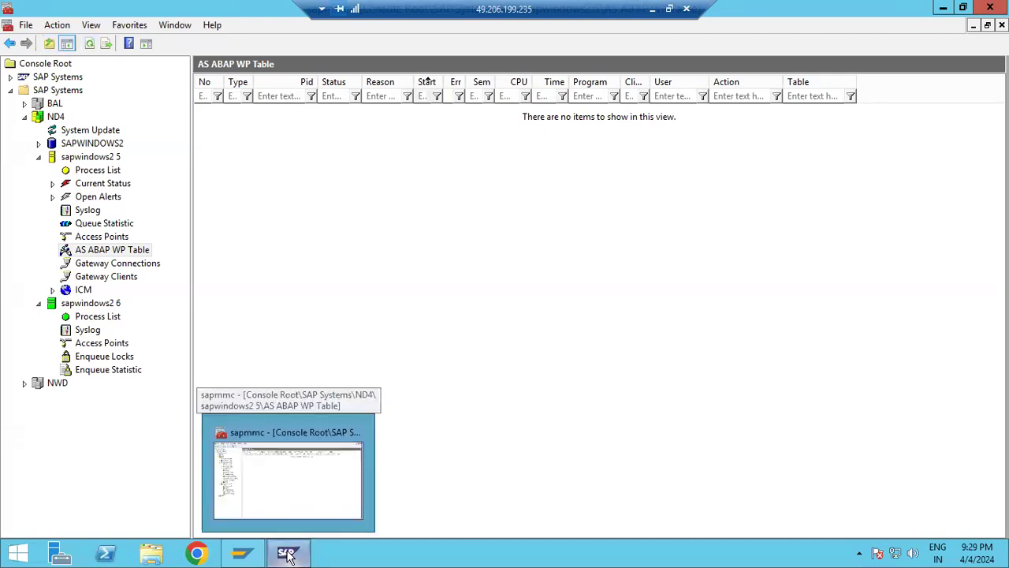
pyautogui.click(288, 555)
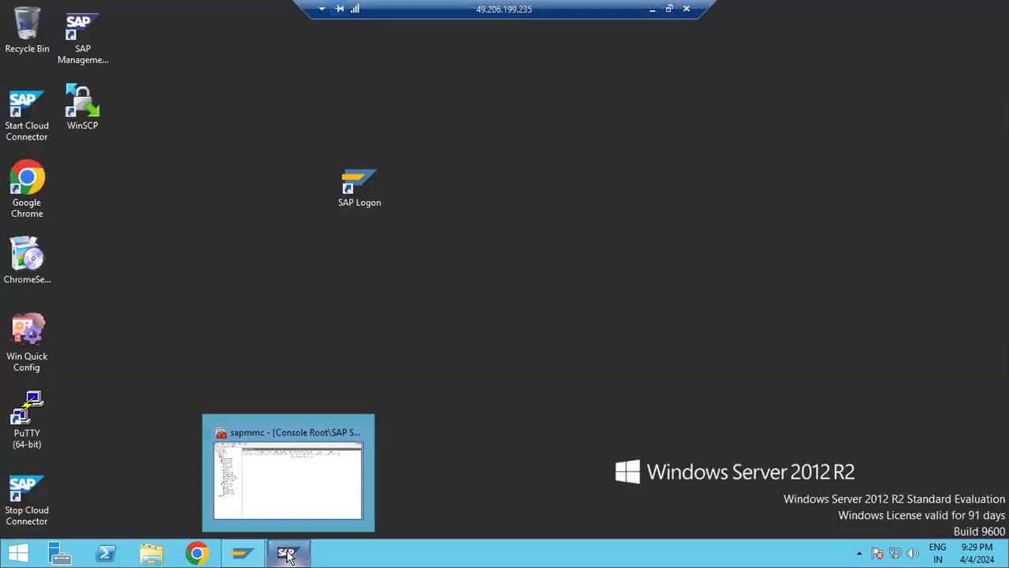
pyautogui.click(288, 556)
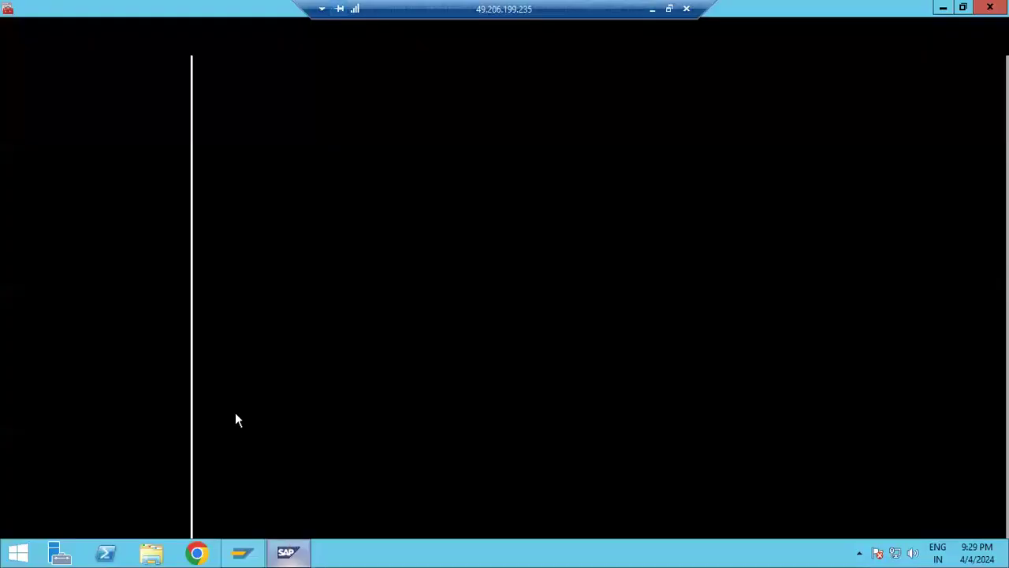
pyautogui.click(104, 172)
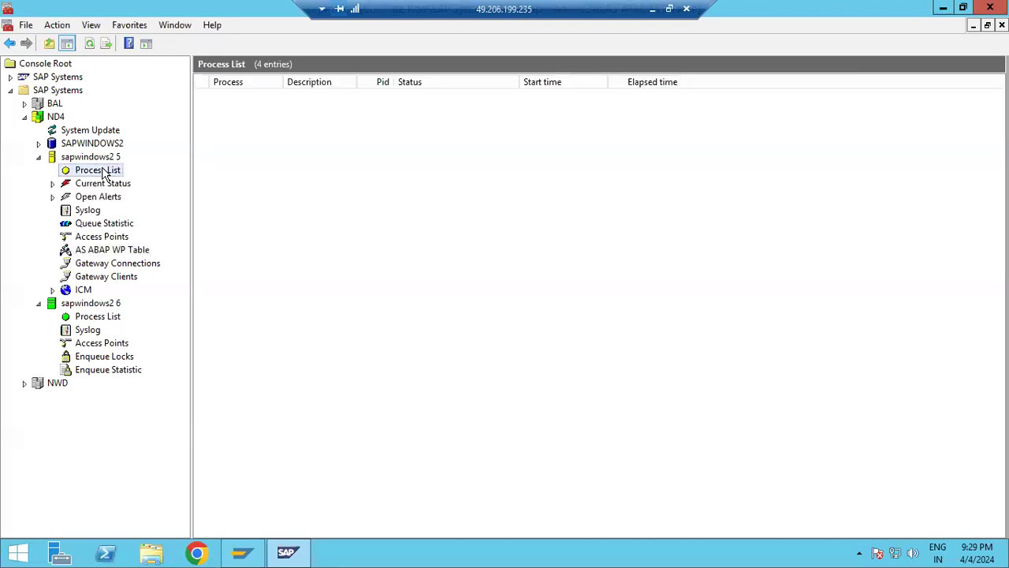
pyautogui.click(106, 172)
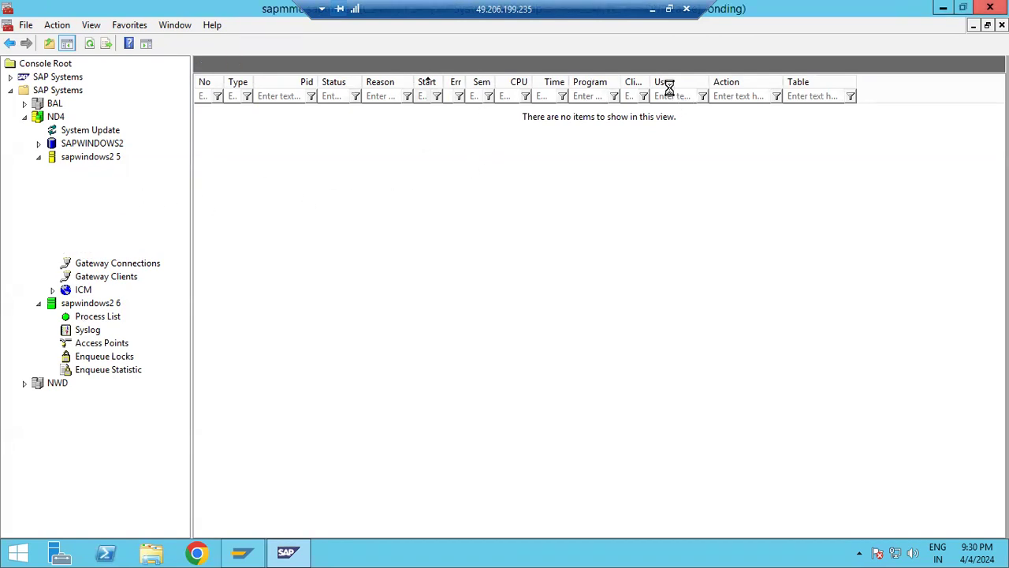
pyautogui.click(652, 9)
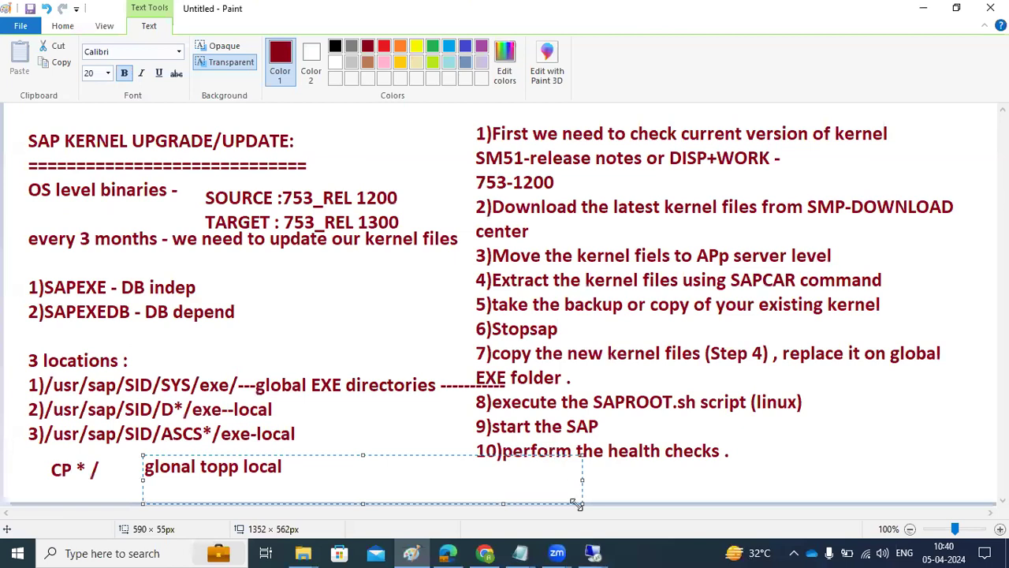
# Glance at the Paint notes, then return to the remote SAP console's Process List
pyautogui.click(593, 552)
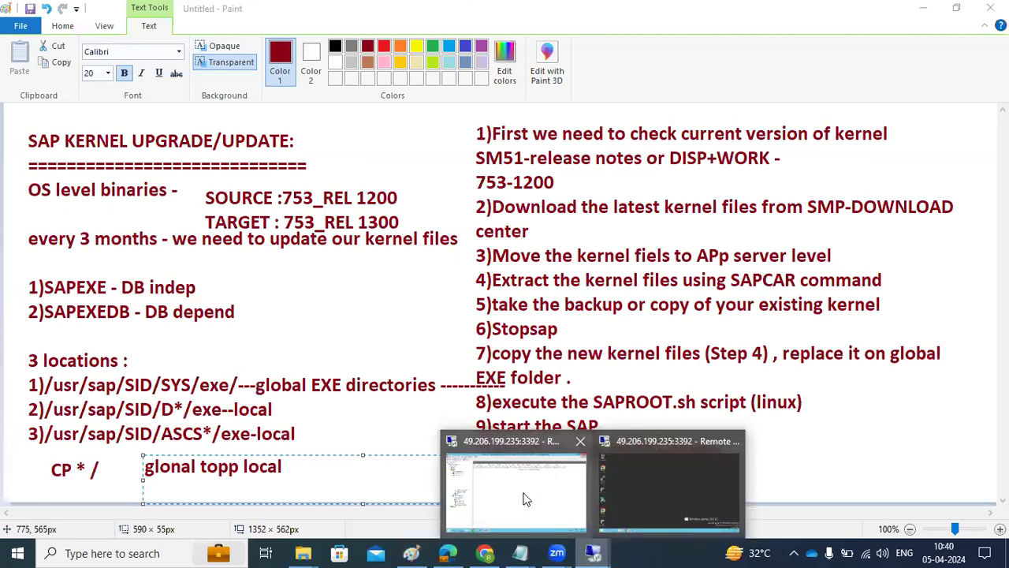
pyautogui.click(514, 485)
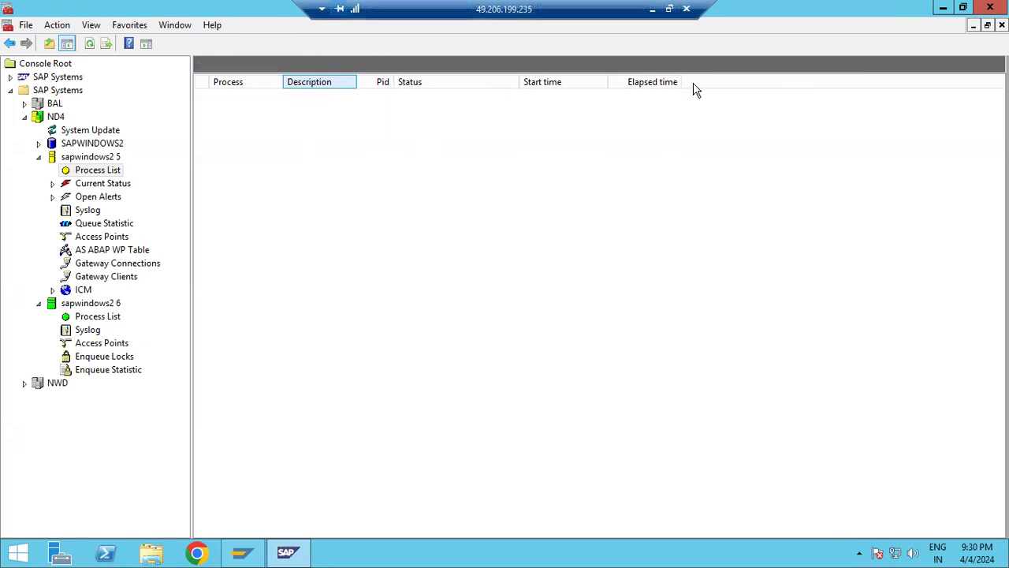
pyautogui.click(652, 9)
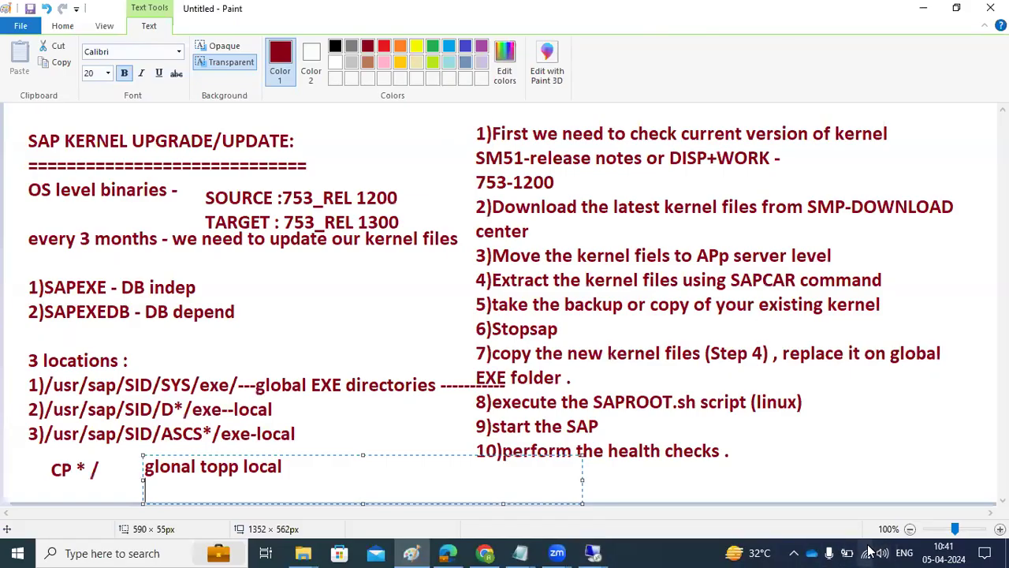
pyautogui.click(362, 281)
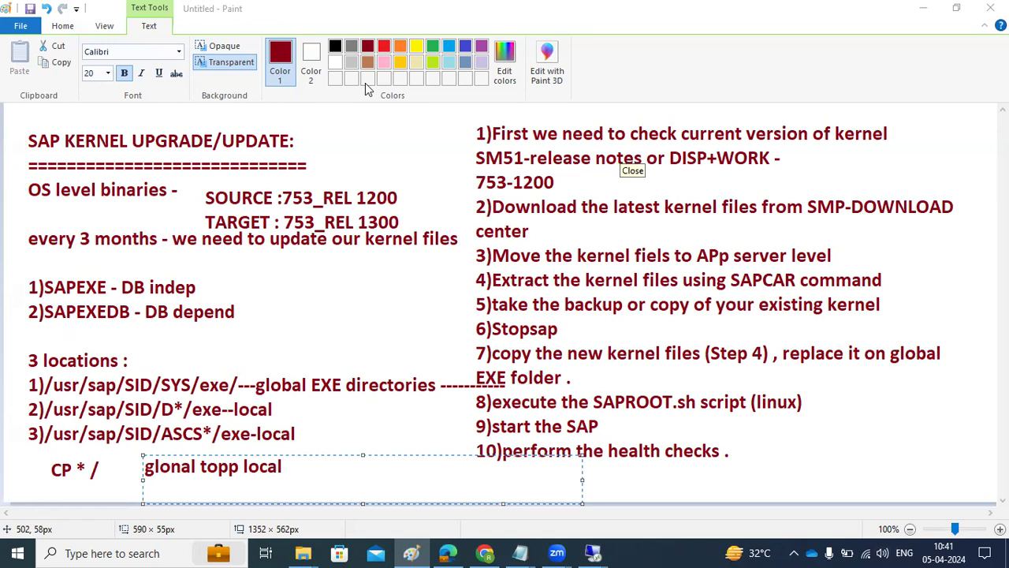
pyautogui.moveTo(593, 552)
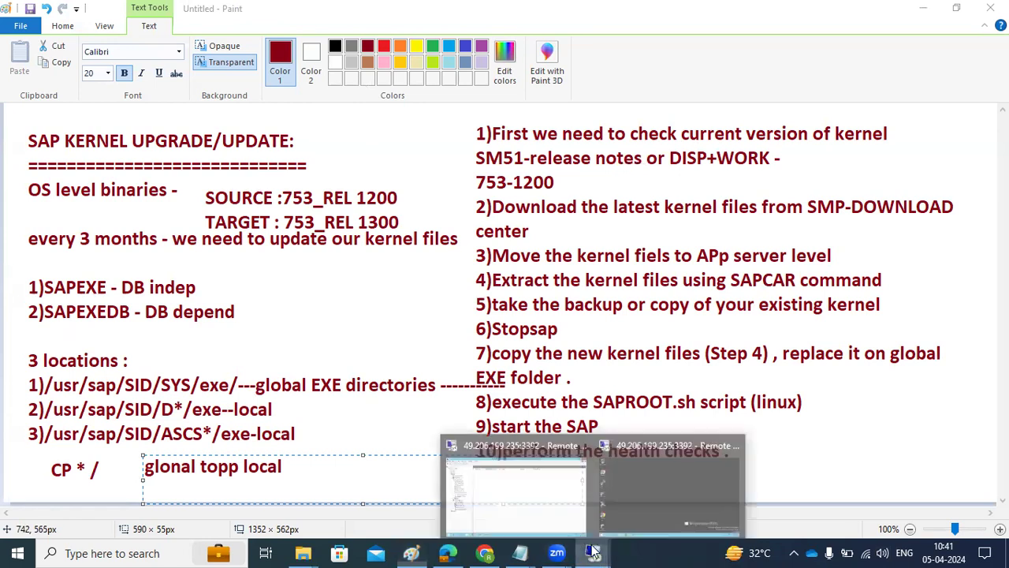
pyautogui.click(509, 465)
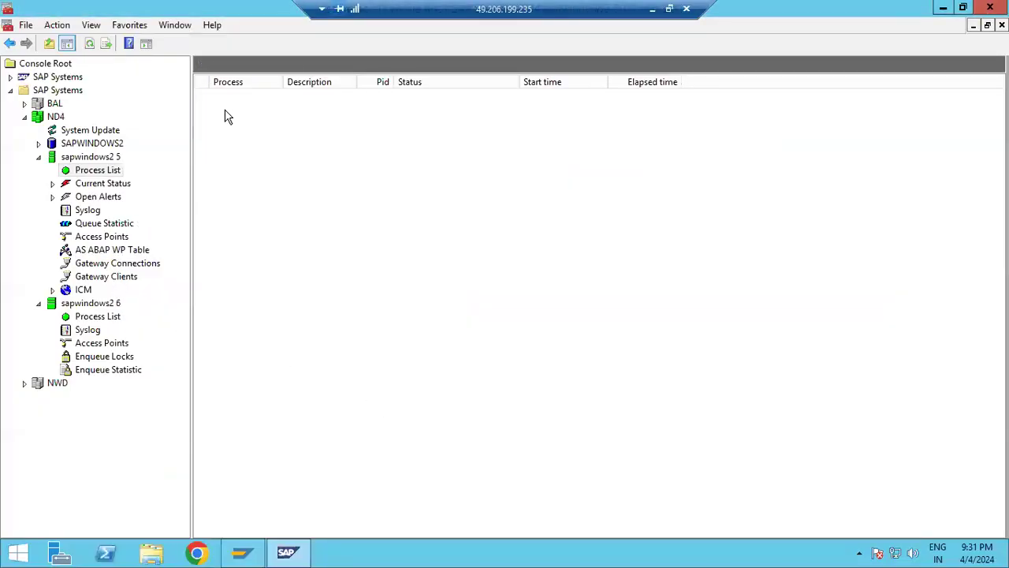
# Select the IGS Watchdog entry to confirm all four ND4 processes are Running
pyautogui.click(227, 112)
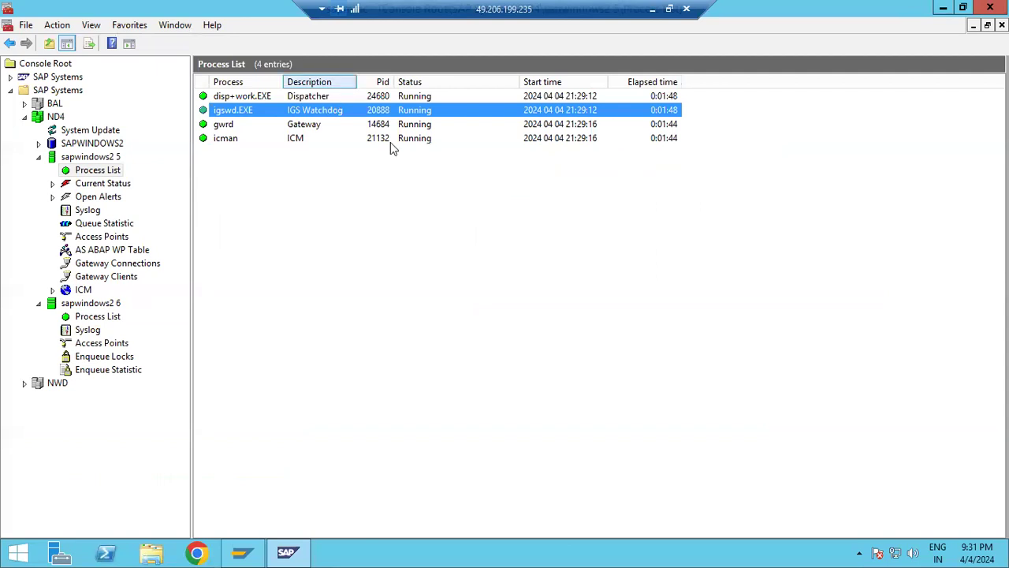
# Start a logon to ND4 -GROUPS from SAP Logon, then switch to the Paint notes
pyautogui.click(277, 550)
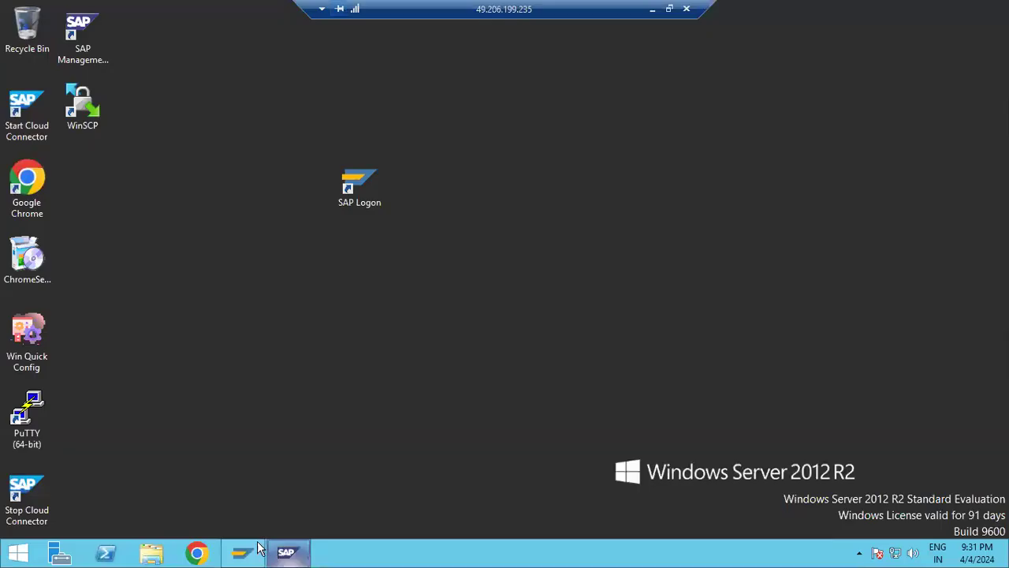
pyautogui.click(245, 551)
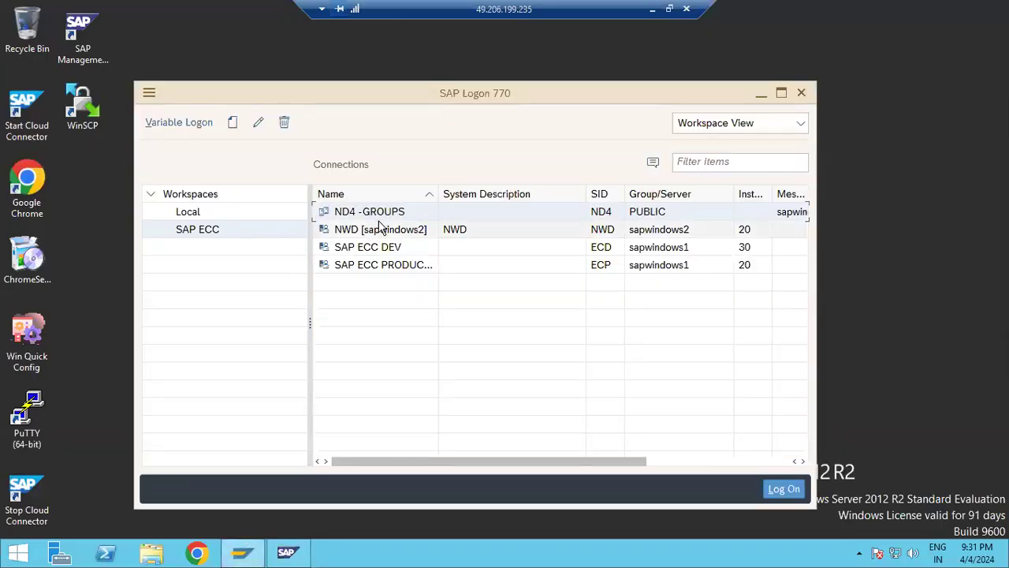
pyautogui.doubleClick(379, 213)
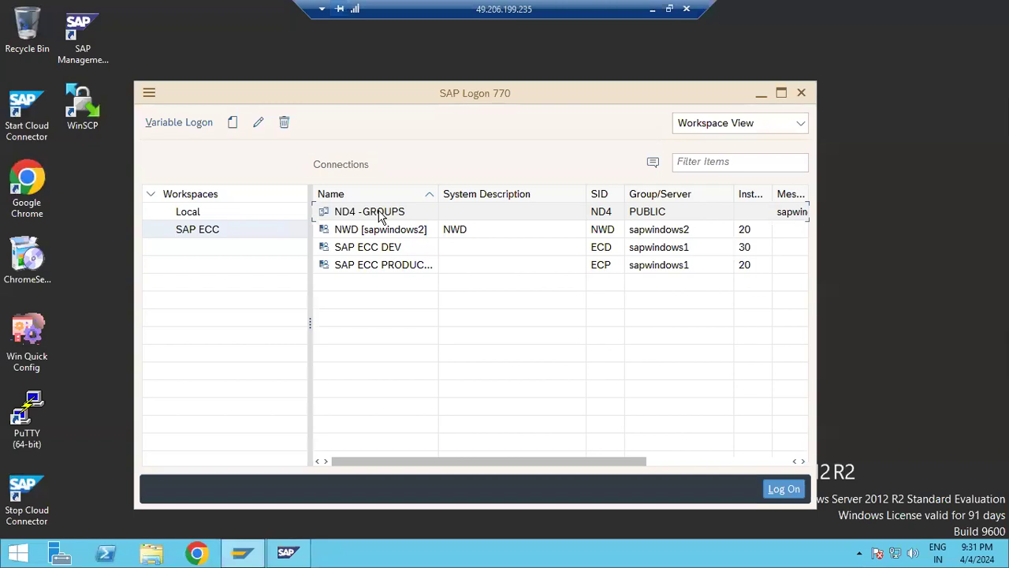
pyautogui.click(653, 11)
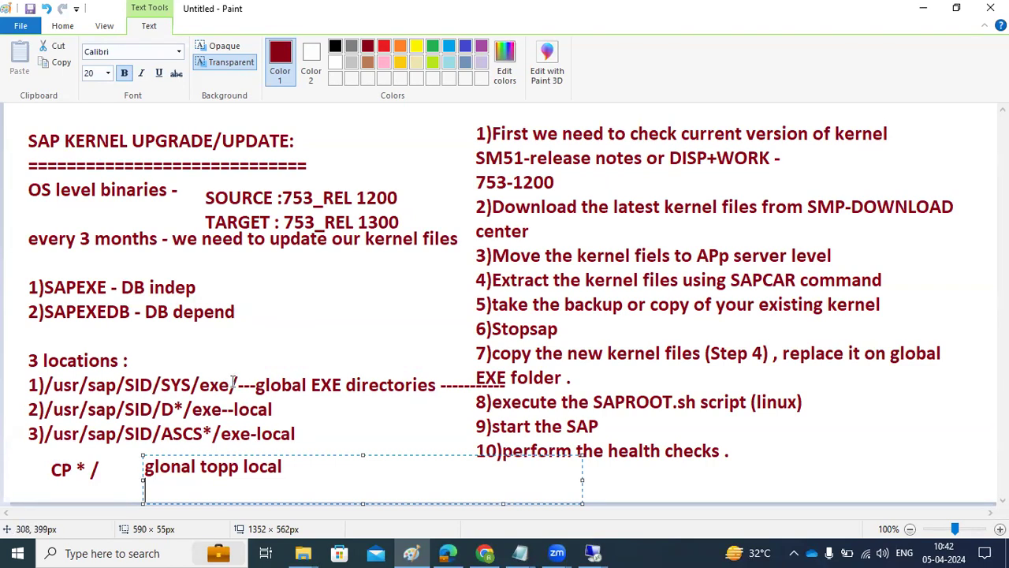
# Add 'SAPCPE' below the locations list in the Paint notes and return to the remote session
pyautogui.click(311, 386)
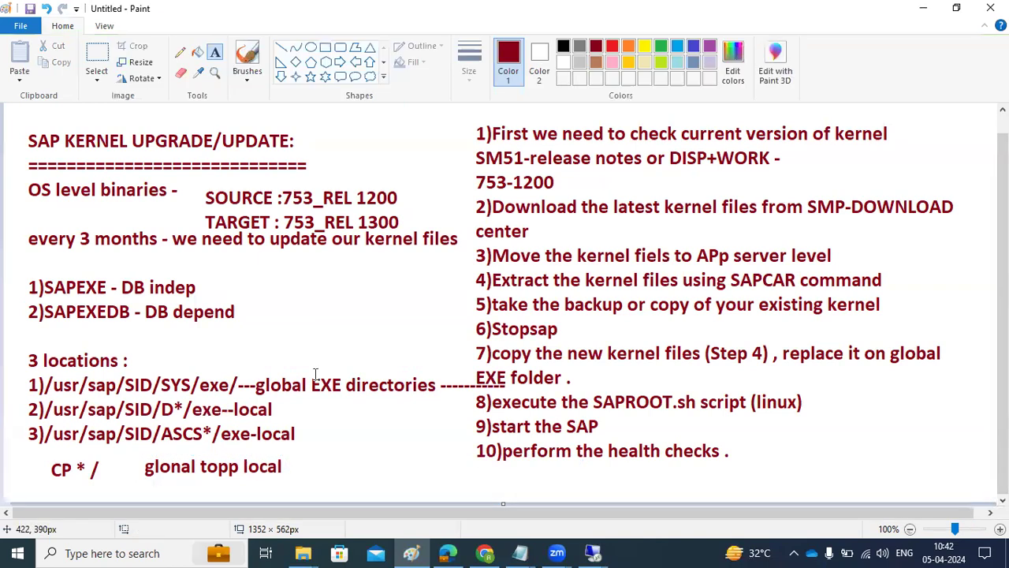
pyautogui.moveTo(327, 471); pyautogui.dragTo(694, 494)
pyautogui.write('SAPCPE')
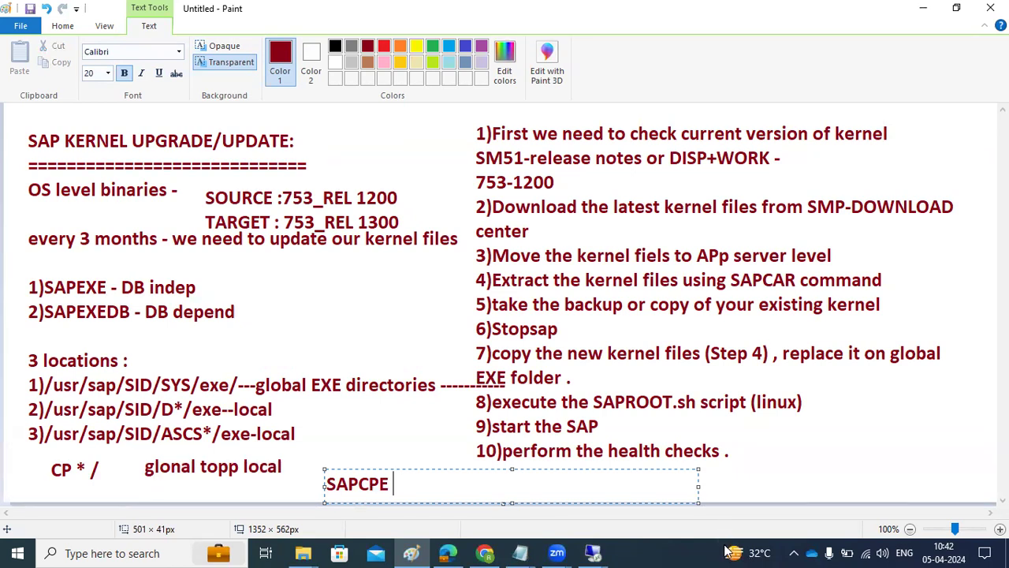
pyautogui.click(593, 552)
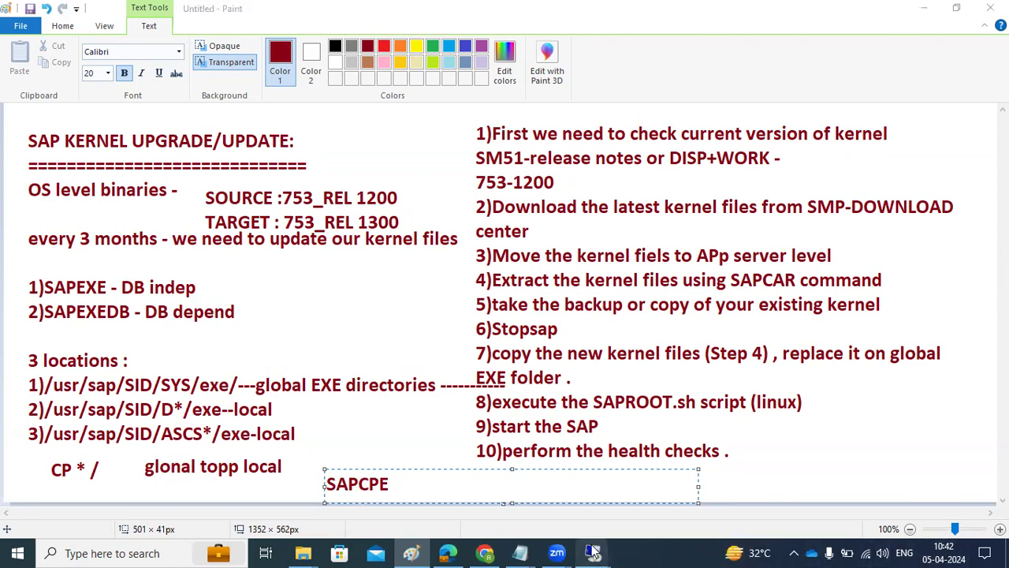
pyautogui.click(575, 471)
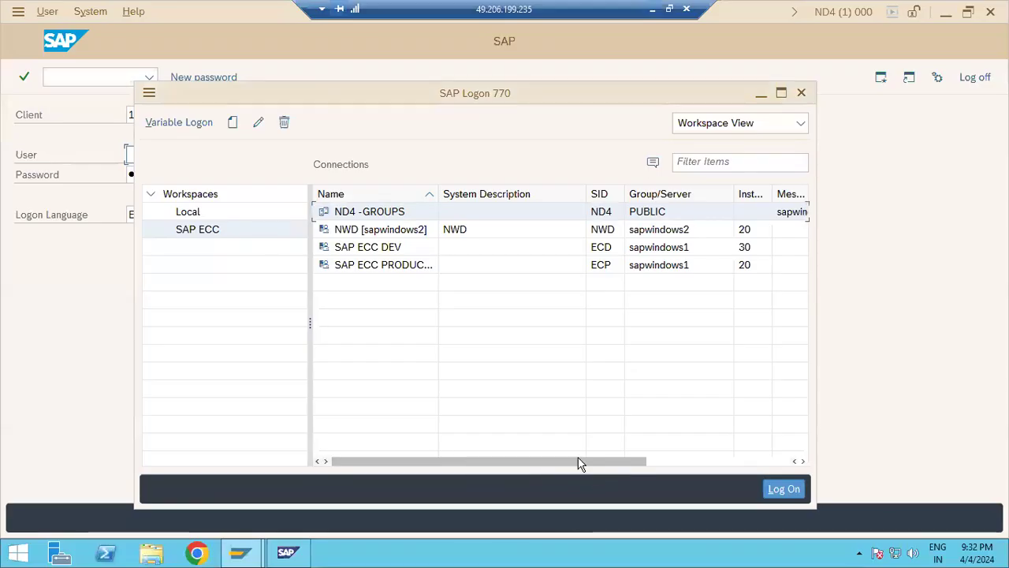
# Log on to ND4 with client 000, entering the user name and password
pyautogui.click(871, 377)
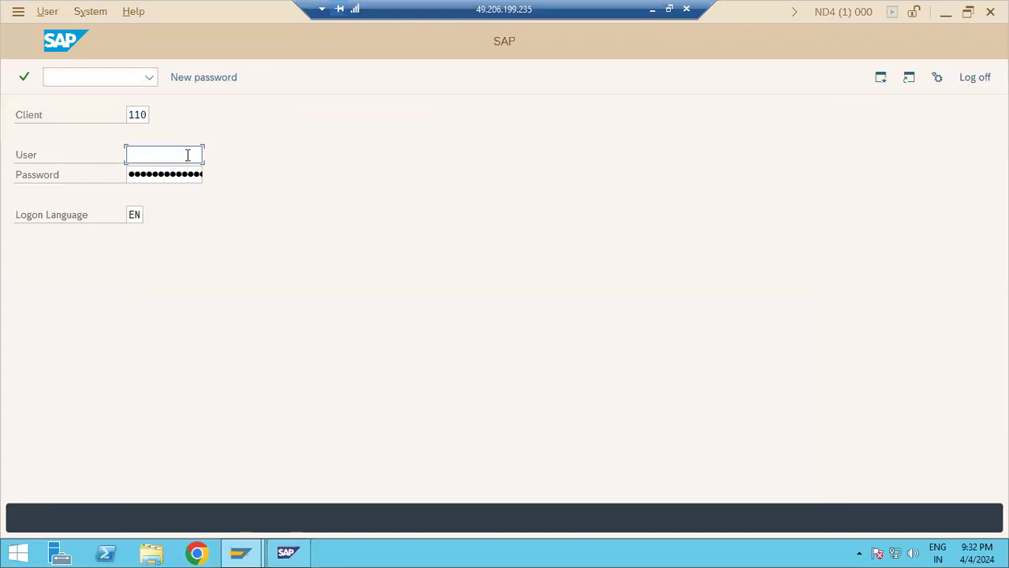
pyautogui.click(138, 115)
pyautogui.doubleClick(137, 115)
pyautogui.write('000')
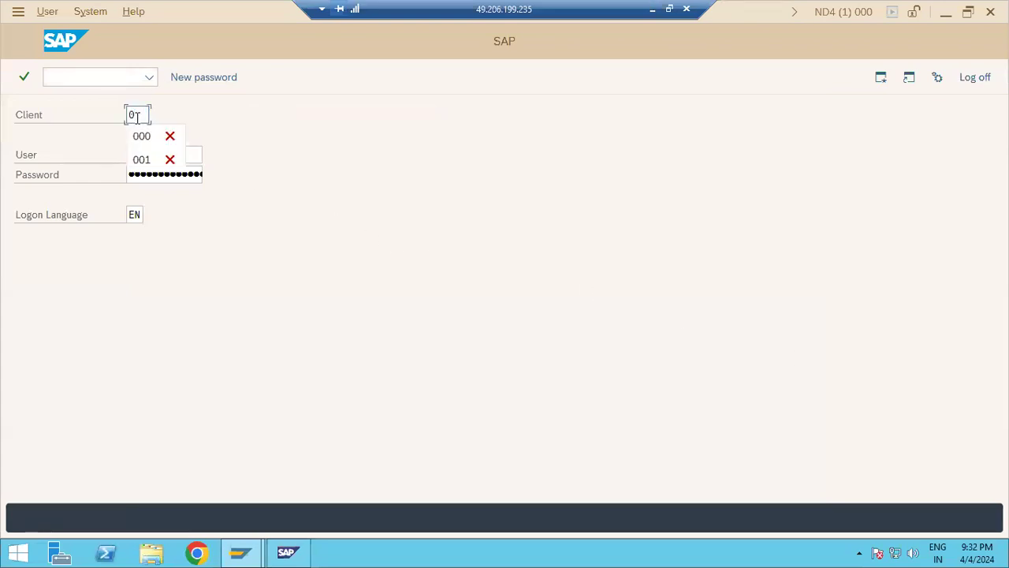
pyautogui.press('Tab')
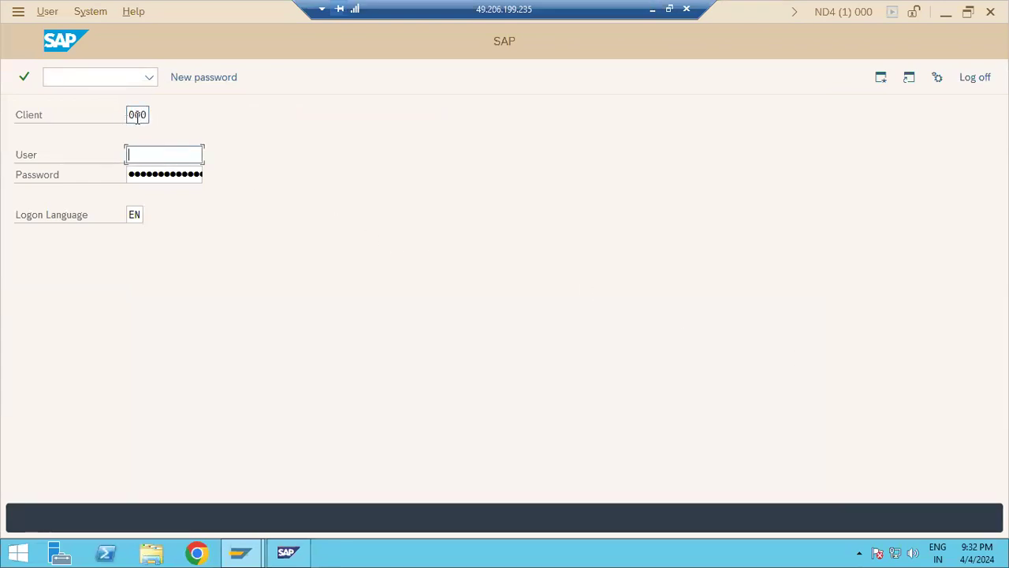
pyautogui.write('basis')
pyautogui.press('Tab')
pyautogui.hotkey('ctrl', 'v')
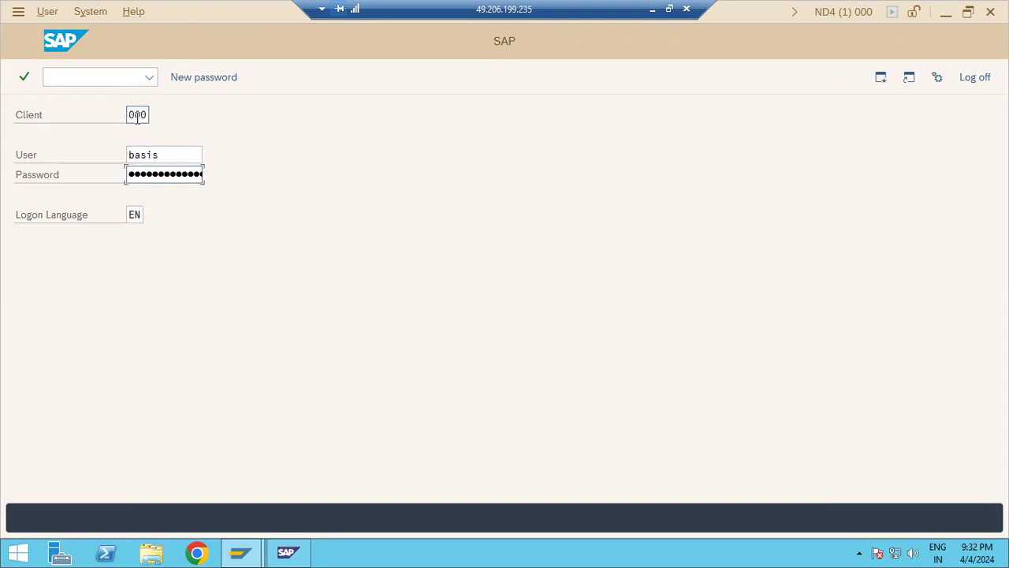
pyautogui.click(137, 116)
pyautogui.press('Return')
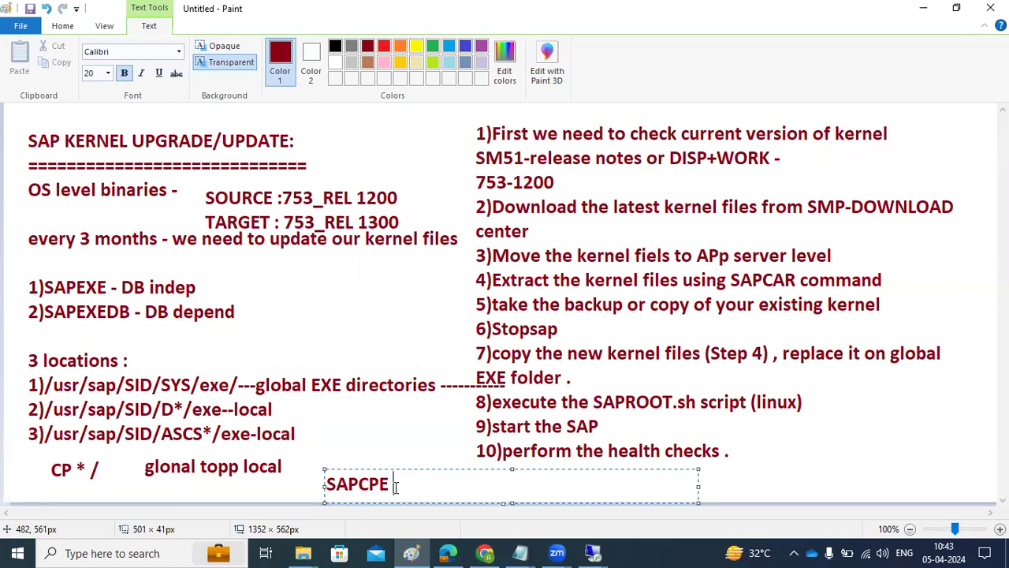
# Commit the SAPCPE note in Paint and return to the ND4 SAP Easy Access screen
pyautogui.moveTo(398, 486); pyautogui.dragTo(322, 483)
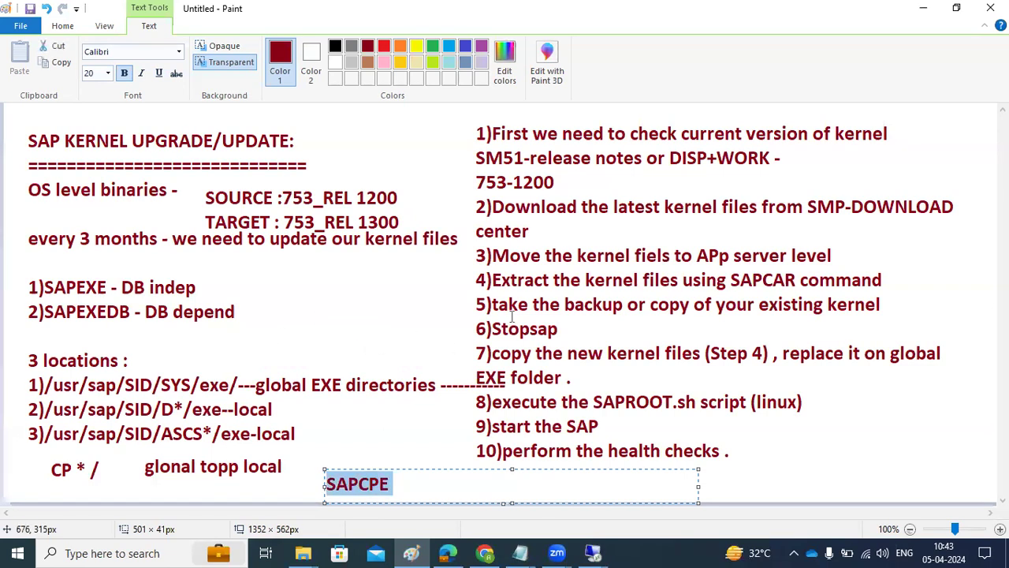
pyautogui.moveTo(508, 307); pyautogui.dragTo(693, 308)
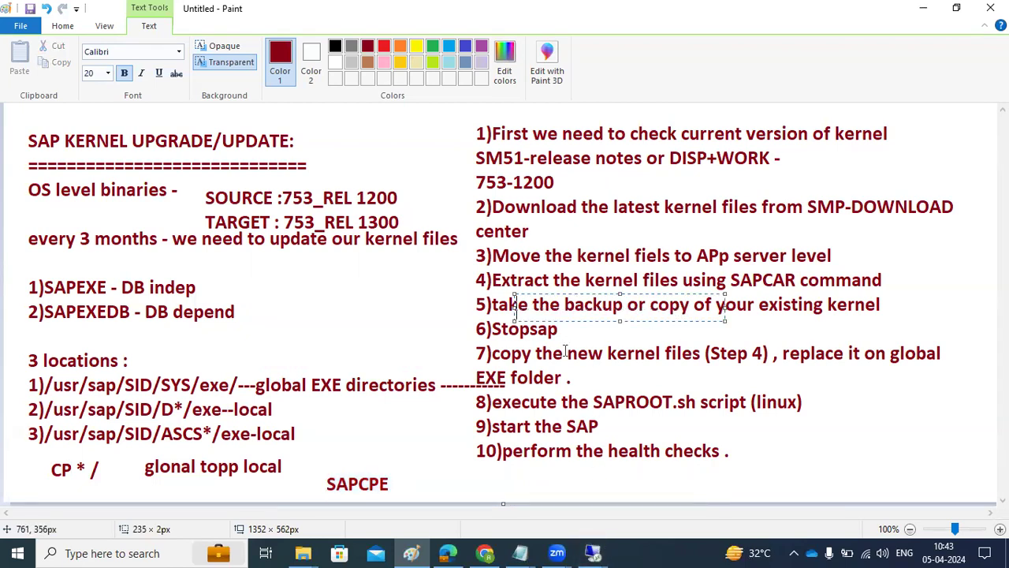
pyautogui.click(573, 353)
pyautogui.click(576, 303)
pyautogui.click(606, 552)
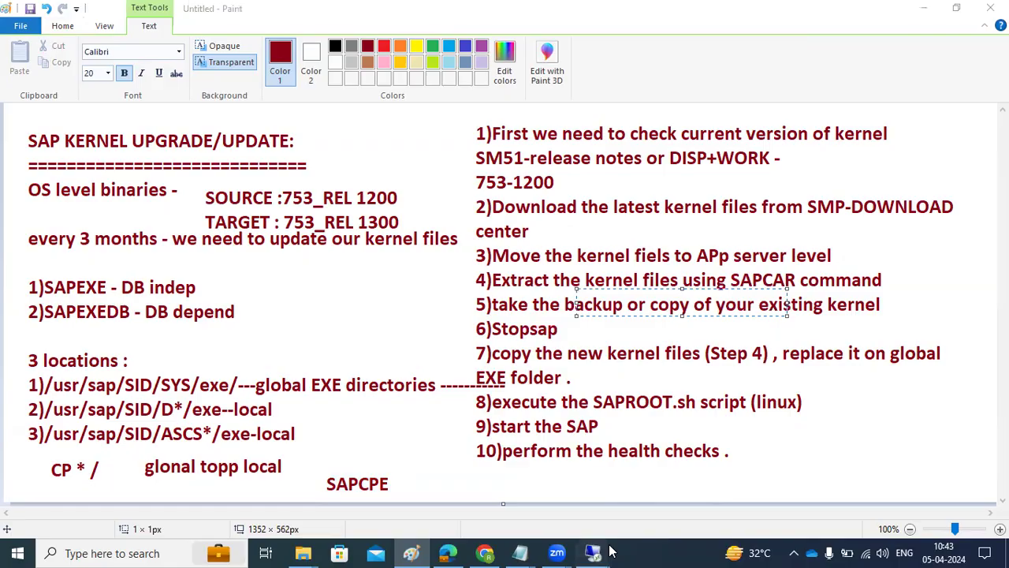
pyautogui.click(506, 477)
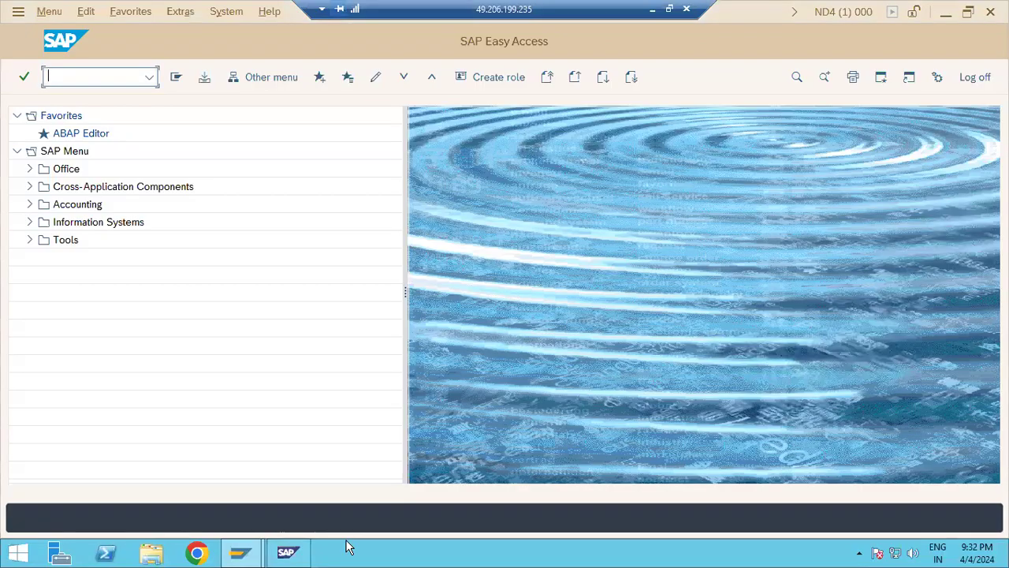
# Browse in File Explorer to the E:\usr\sap\ND4\D07 instance folder
pyautogui.click(152, 555)
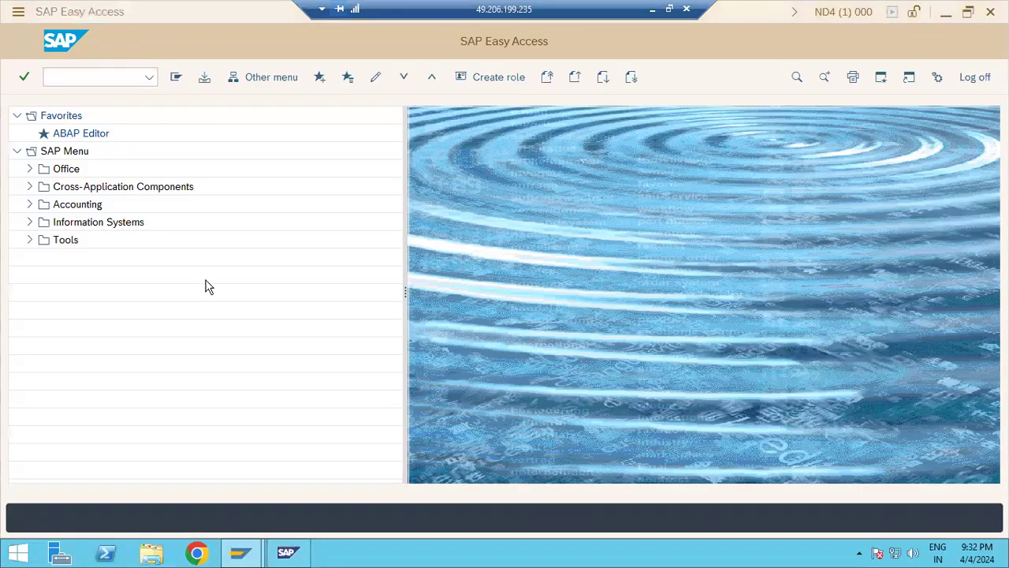
pyautogui.click(578, 216)
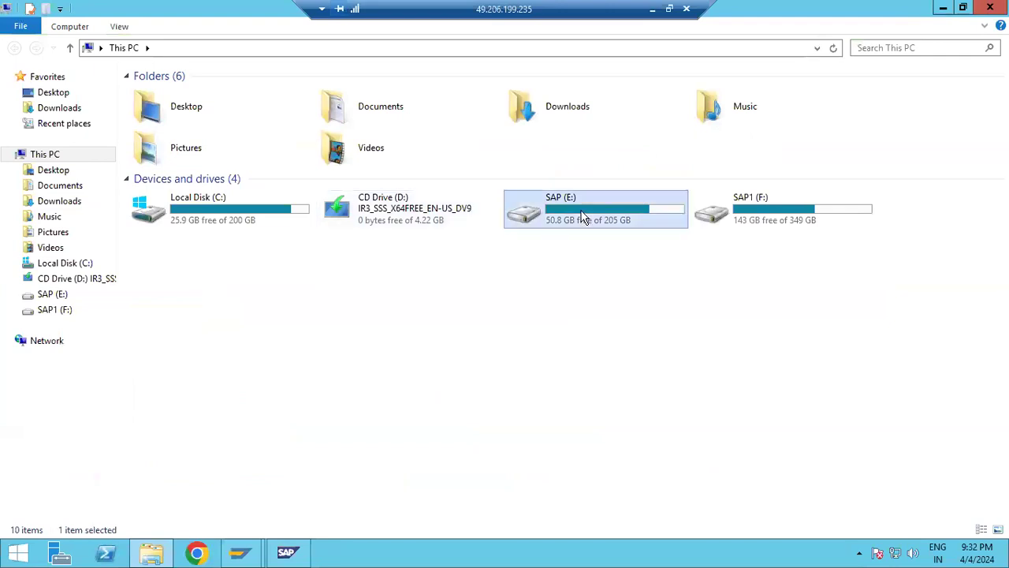
pyautogui.doubleClick(578, 216)
pyautogui.doubleClick(160, 254)
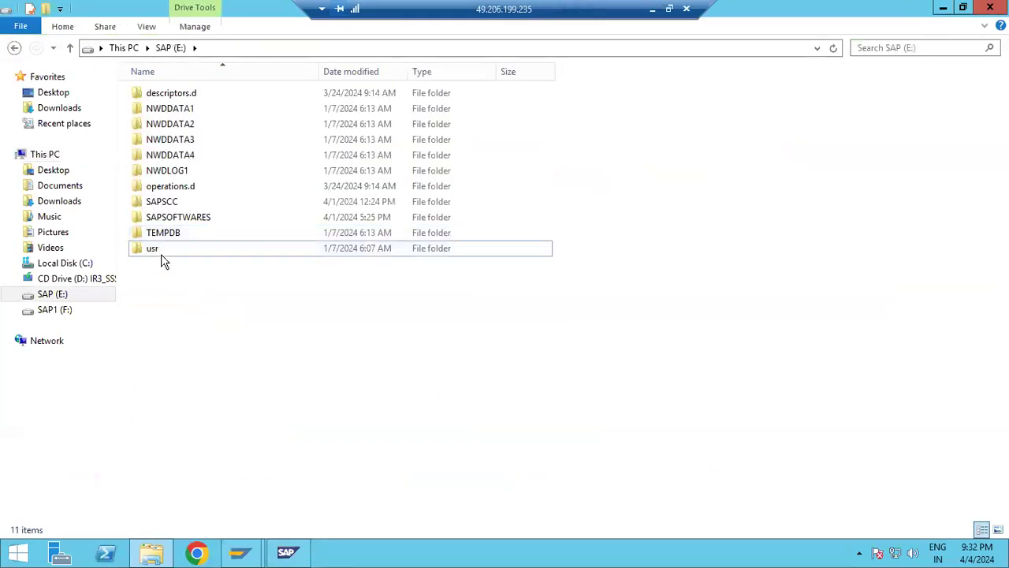
pyautogui.doubleClick(153, 95)
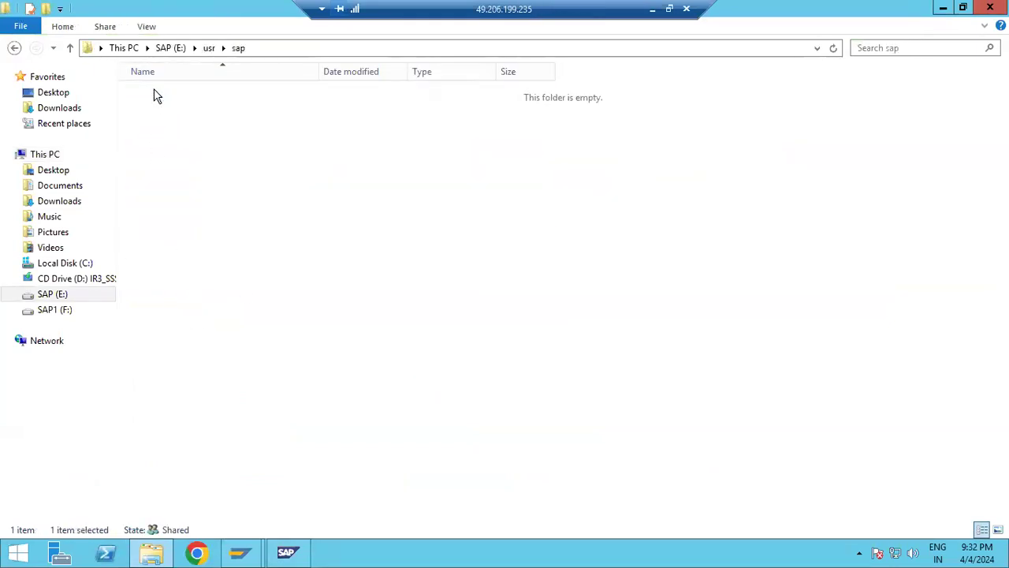
pyautogui.doubleClick(165, 126)
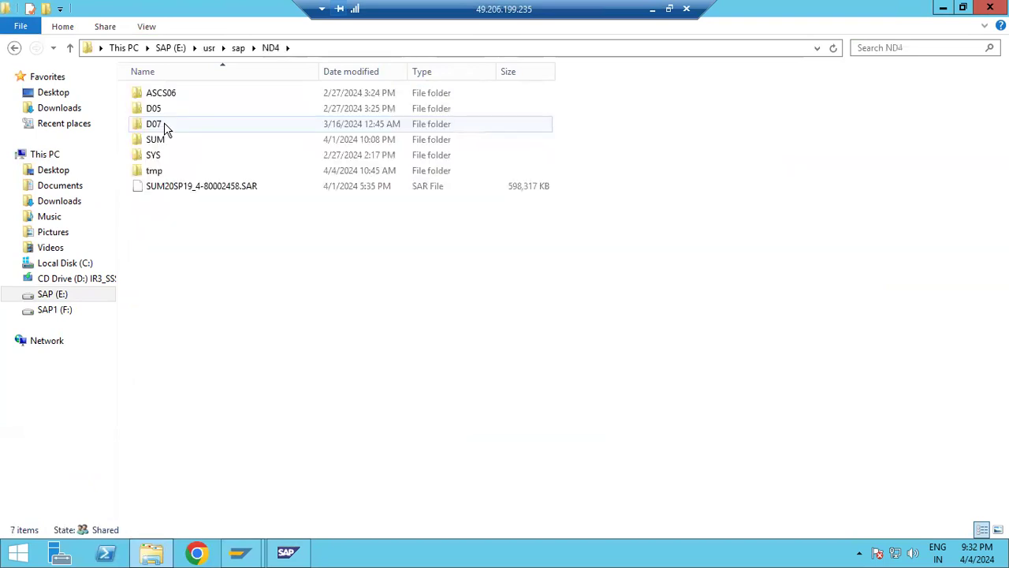
pyautogui.doubleClick(164, 128)
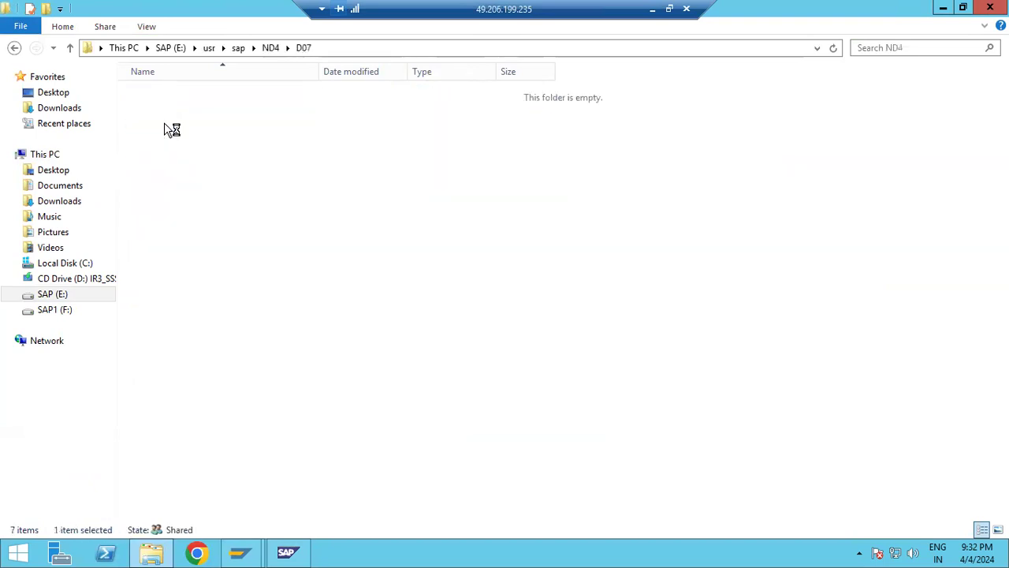
# Copy the exe folder and close File Explorer
pyautogui.click(156, 109)
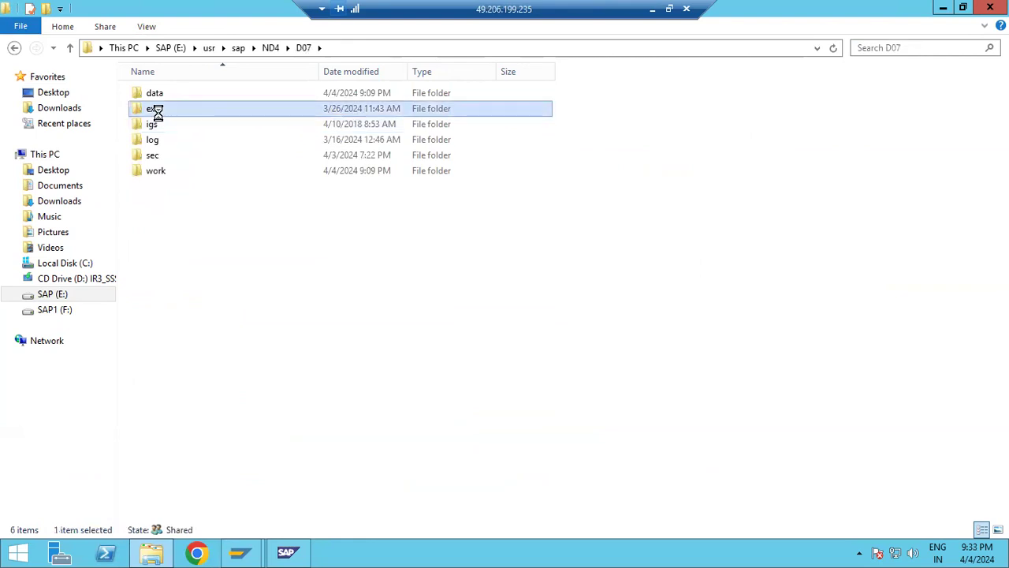
pyautogui.rightClick(159, 113)
pyautogui.click(191, 282)
pyautogui.click(473, 321)
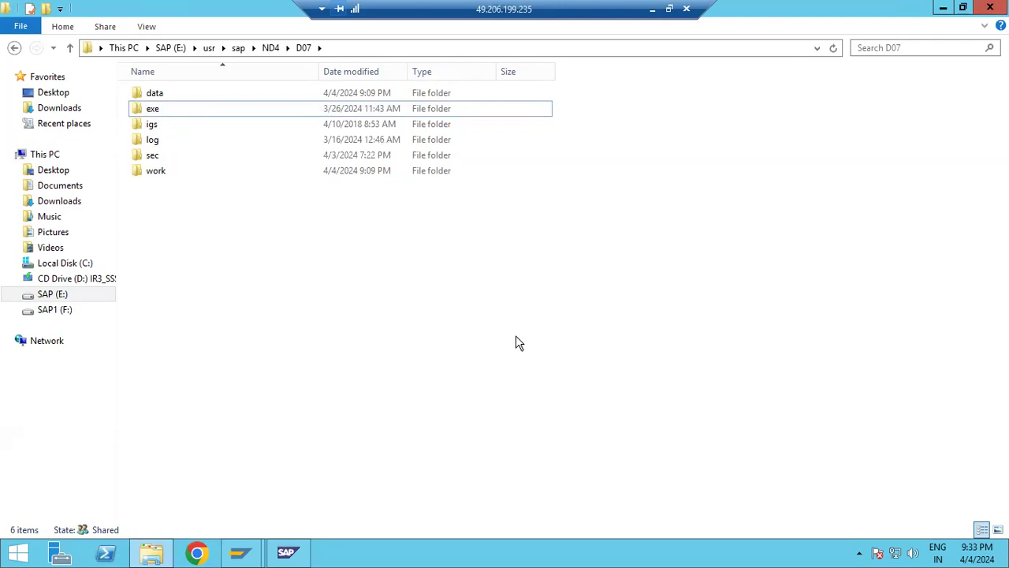
pyautogui.click(990, 8)
pyautogui.click(81, 76)
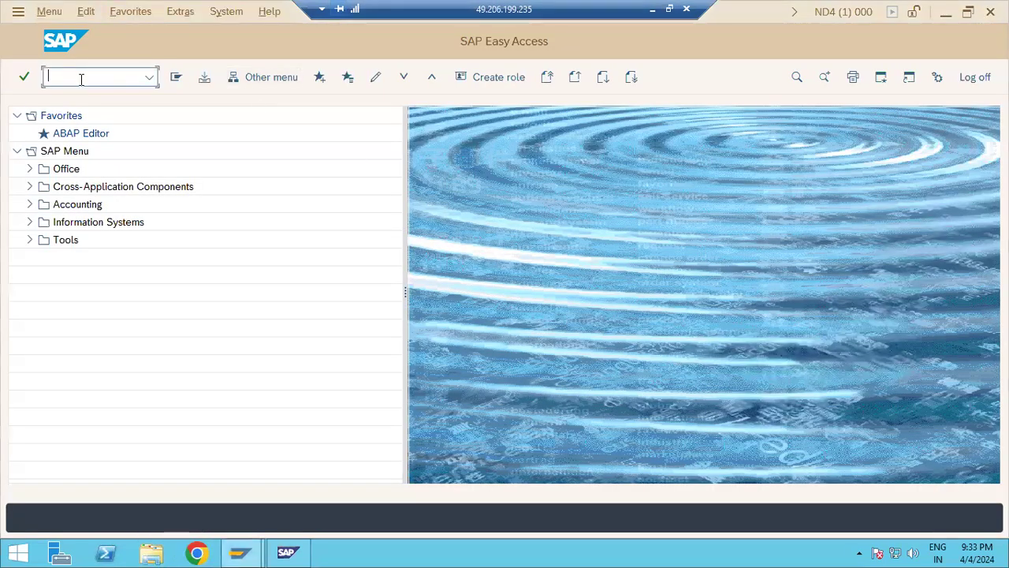
# Run SM51 and confirm the release info shows kernel 753 patch 1300
pyautogui.write('sm51')
pyautogui.press('Return')
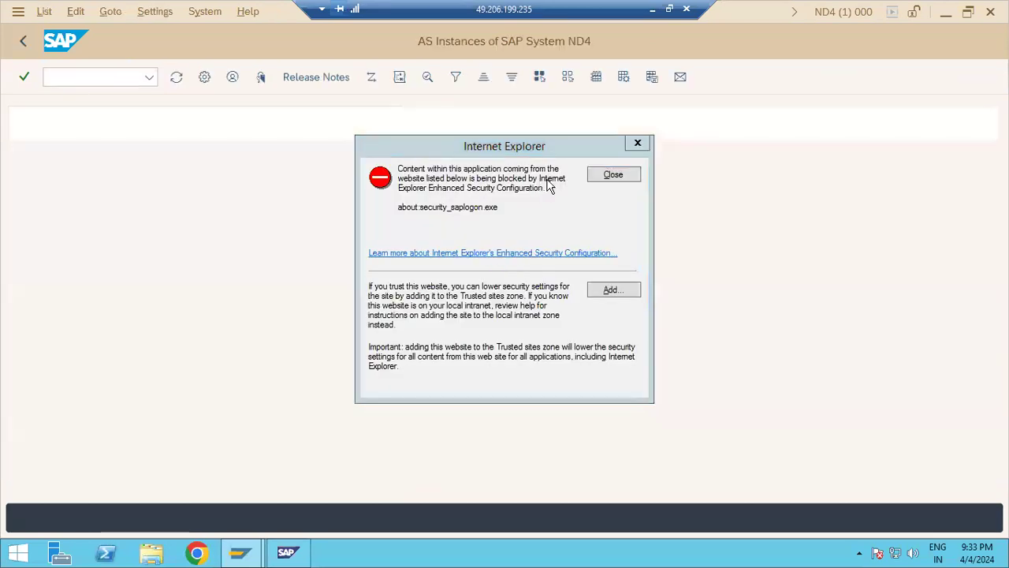
pyautogui.click(613, 174)
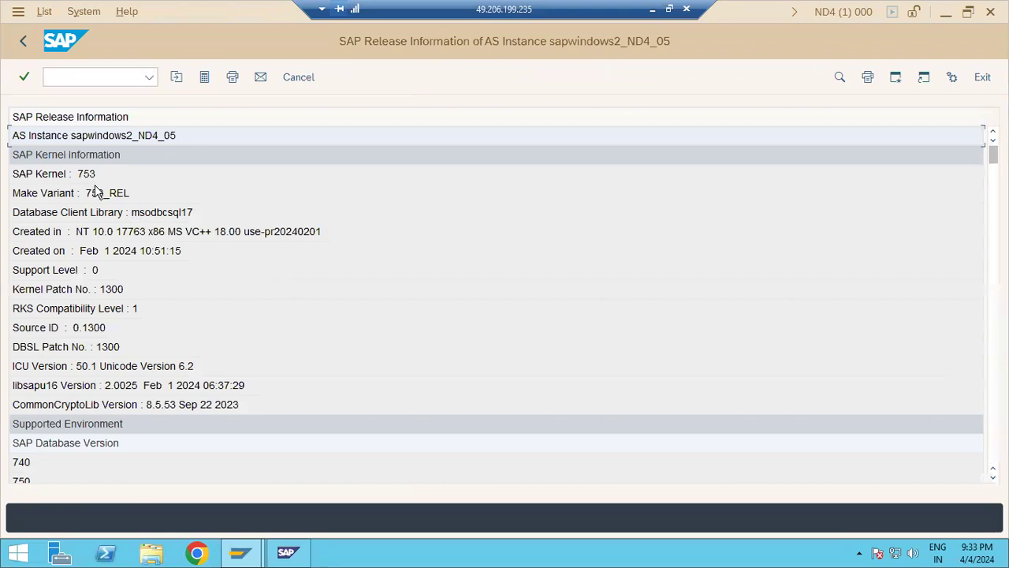
pyautogui.click(109, 290)
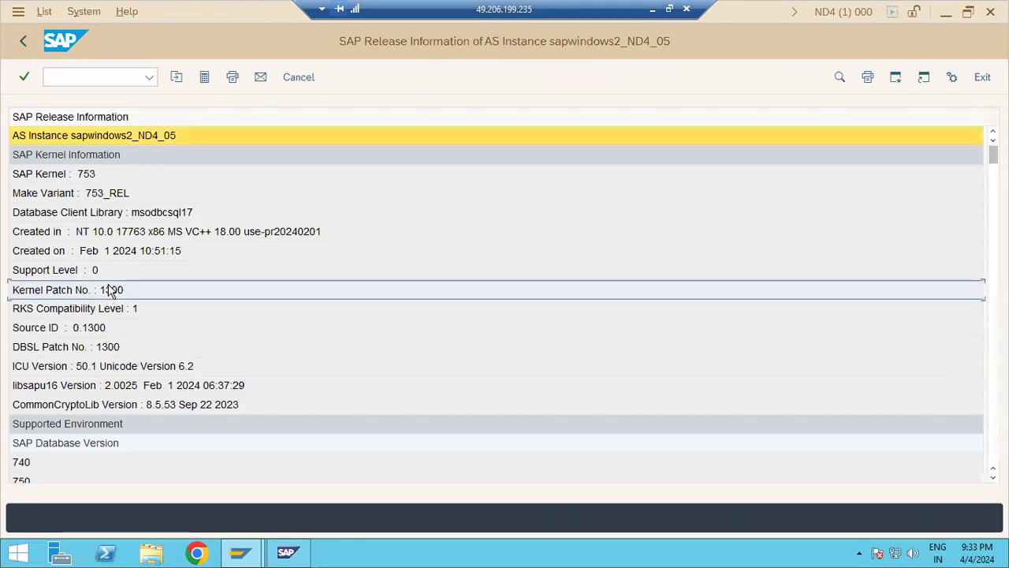
# Check the local Paint notes, then launch File Explorer on the server
pyautogui.click(652, 9)
pyautogui.moveTo(521, 552)
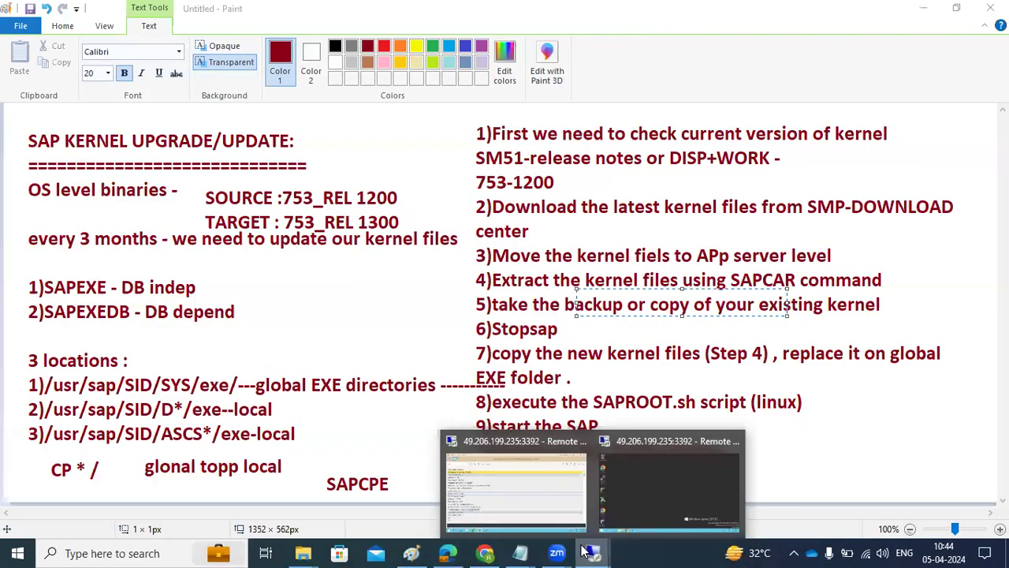
pyautogui.click(504, 489)
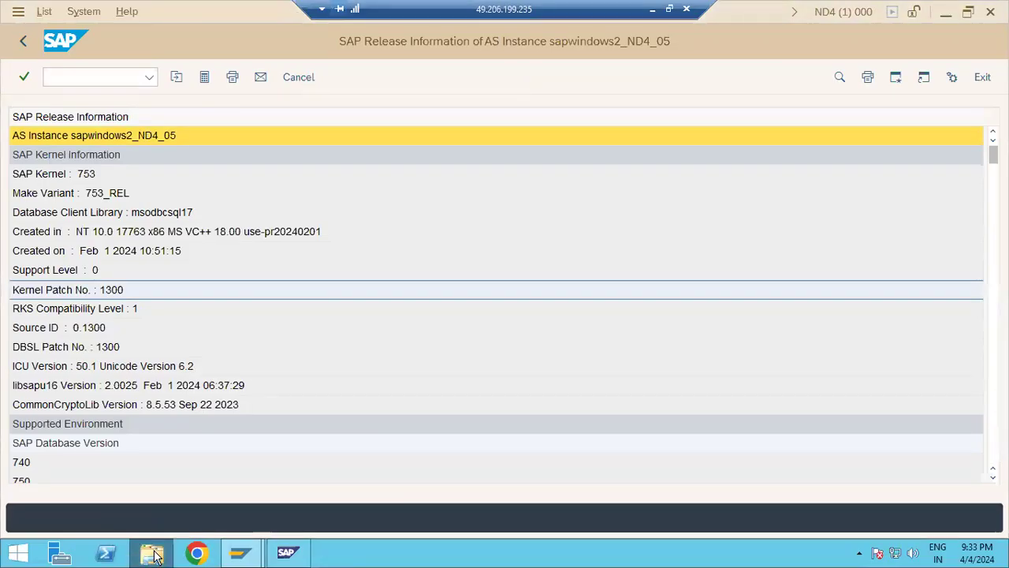
pyautogui.click(151, 552)
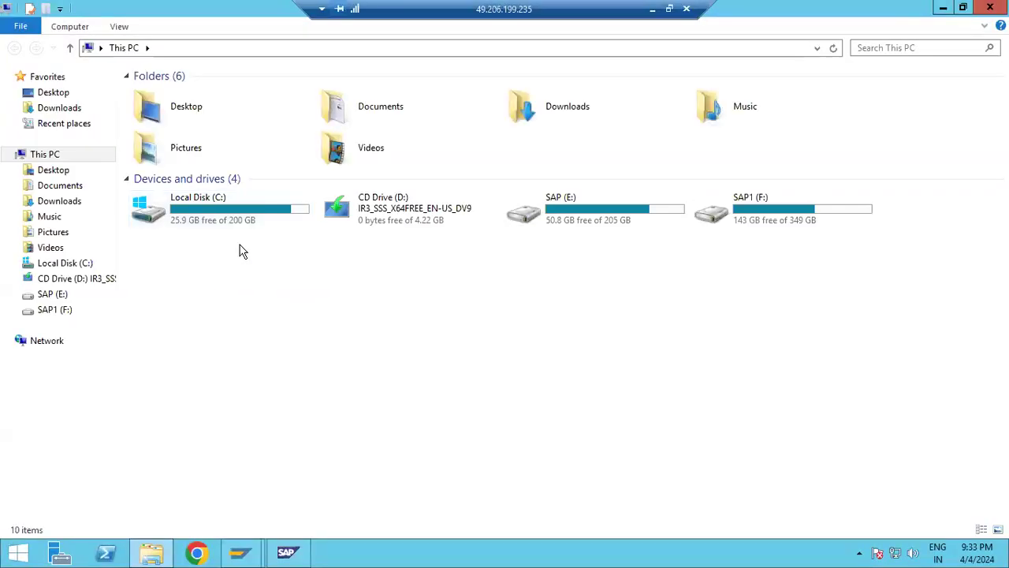
# Open the E:\usr\sap folder in File Explorer
pyautogui.doubleClick(595, 218)
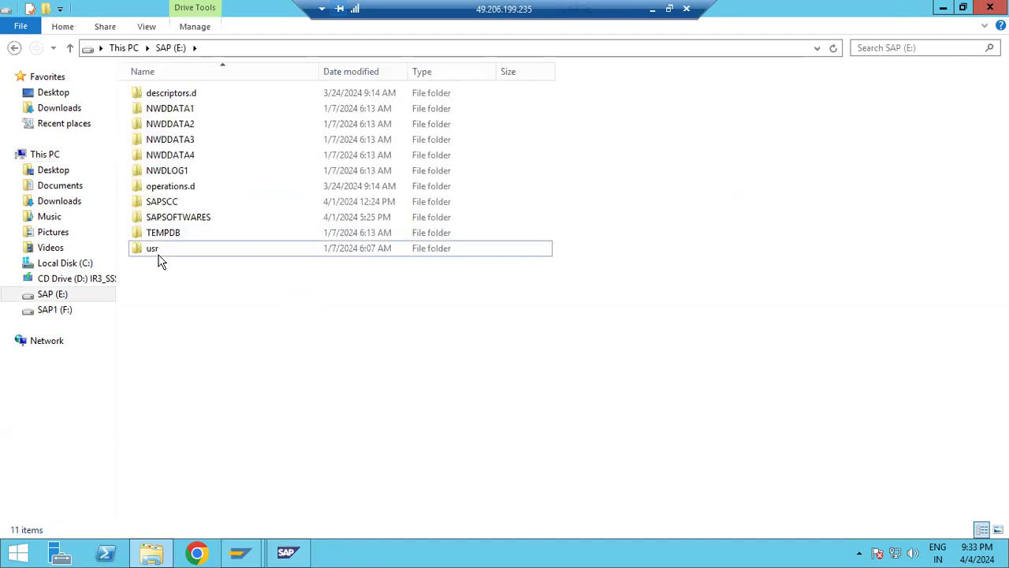
pyautogui.doubleClick(158, 252)
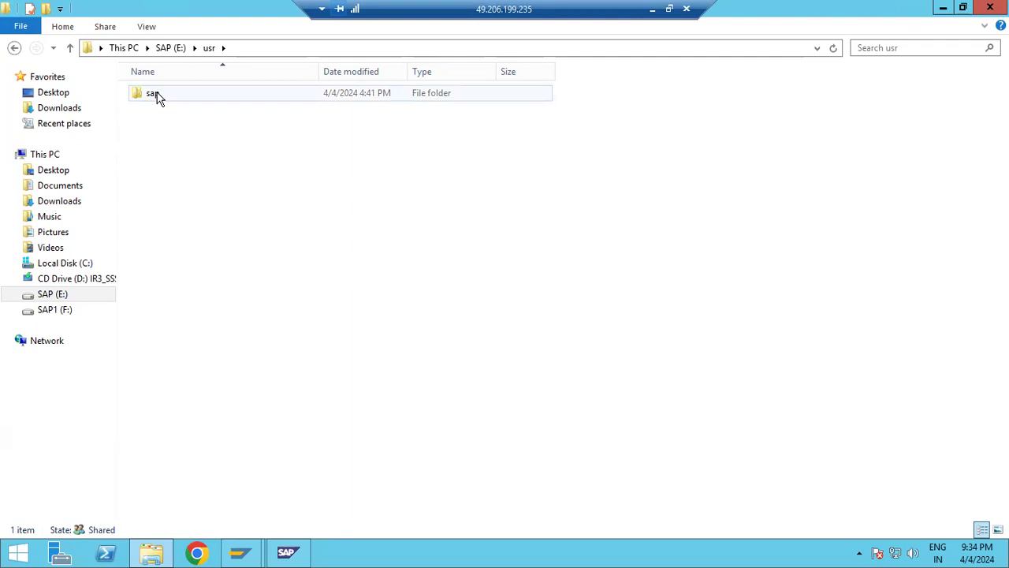
pyautogui.doubleClick(153, 94)
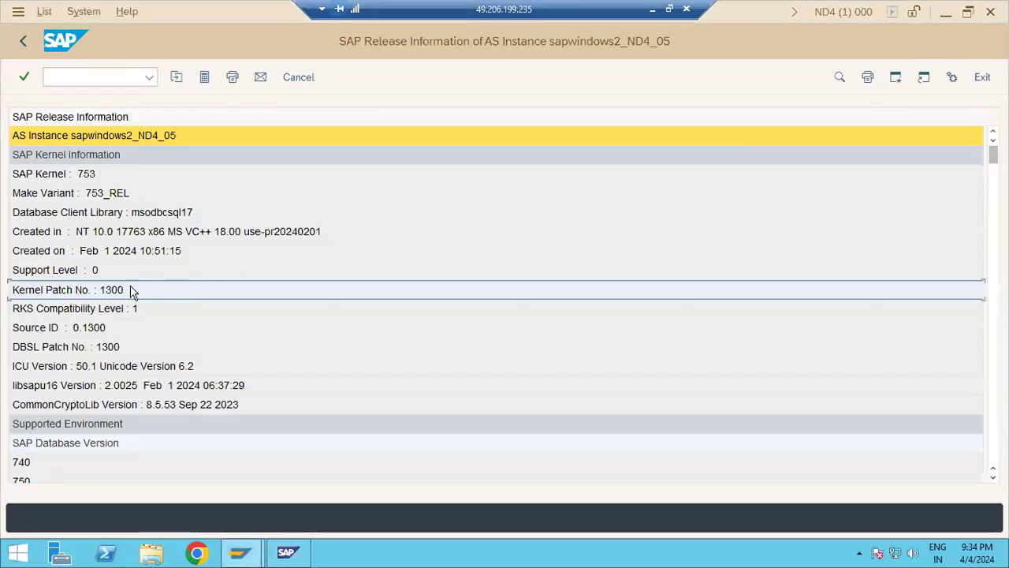
# Return to the SM51 list, log off the ND4 session and close SAP Logon 770
pyautogui.click(101, 193)
pyautogui.click(26, 42)
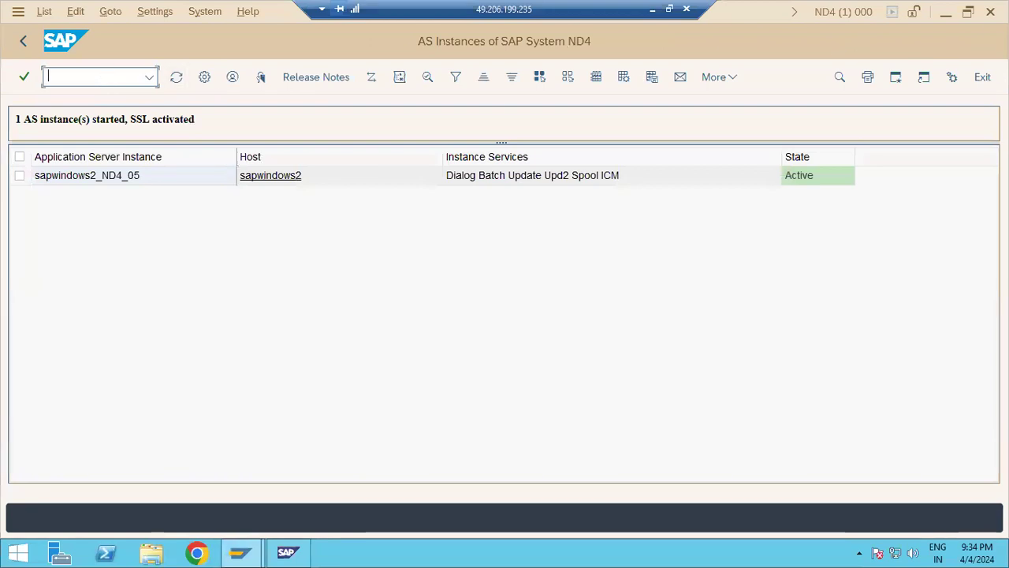
pyautogui.click(990, 11)
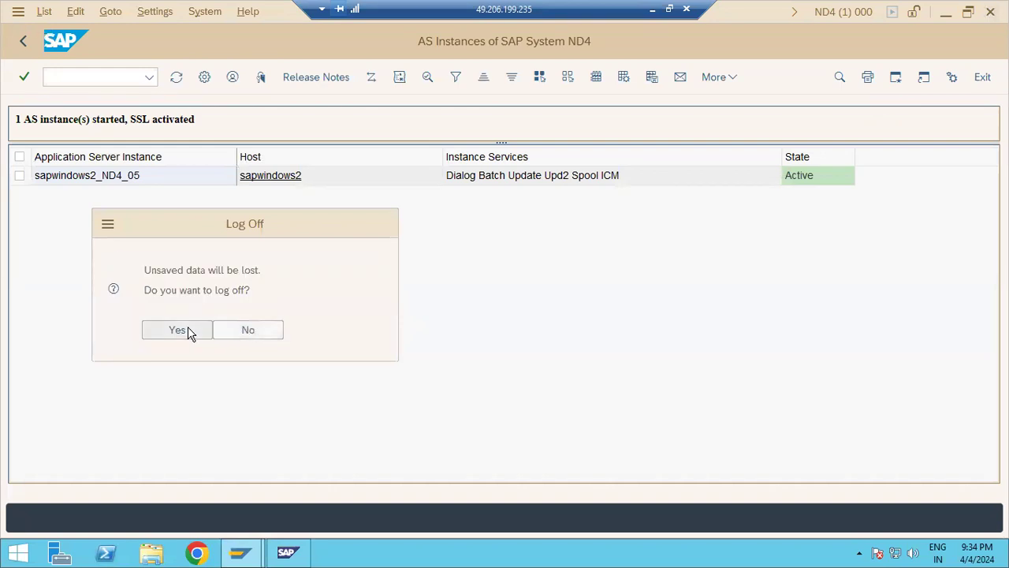
pyautogui.click(177, 330)
pyautogui.click(808, 92)
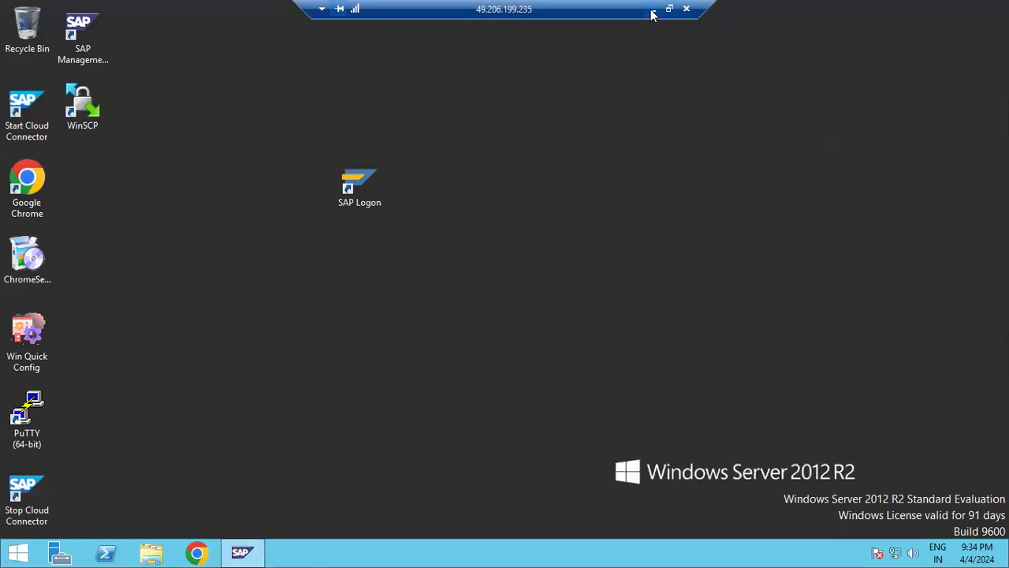
# Add an 'R3trans -d' text note beside step 10 in the Paint kernel upgrade notes
pyautogui.click(652, 11)
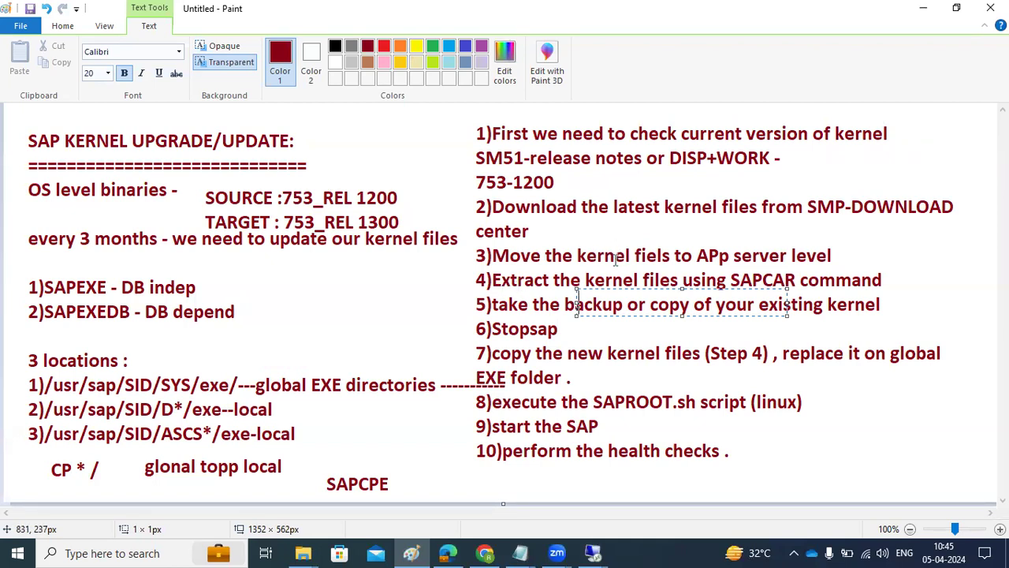
pyautogui.moveTo(752, 428); pyautogui.dragTo(976, 488)
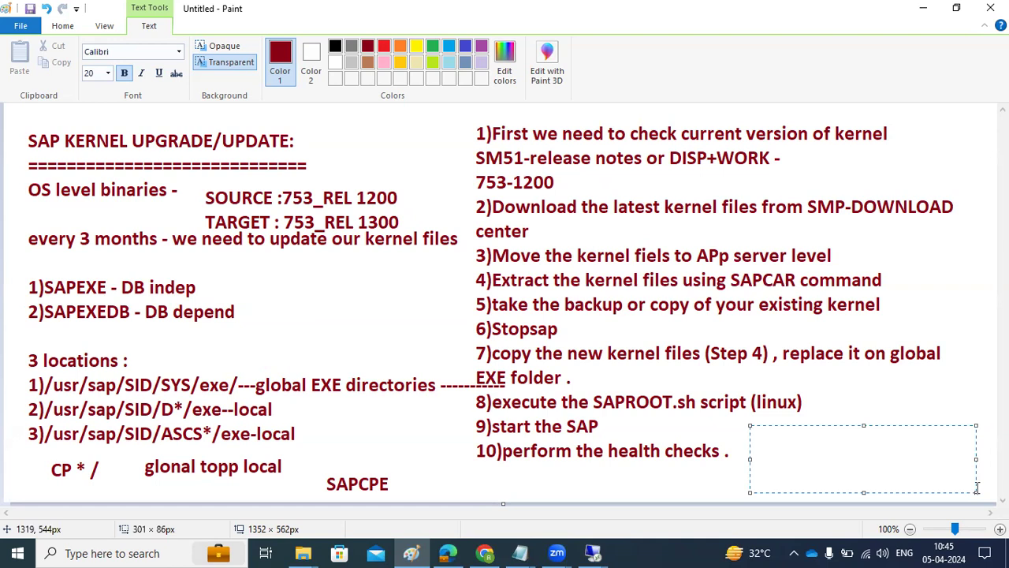
pyautogui.write('R3trans -d')
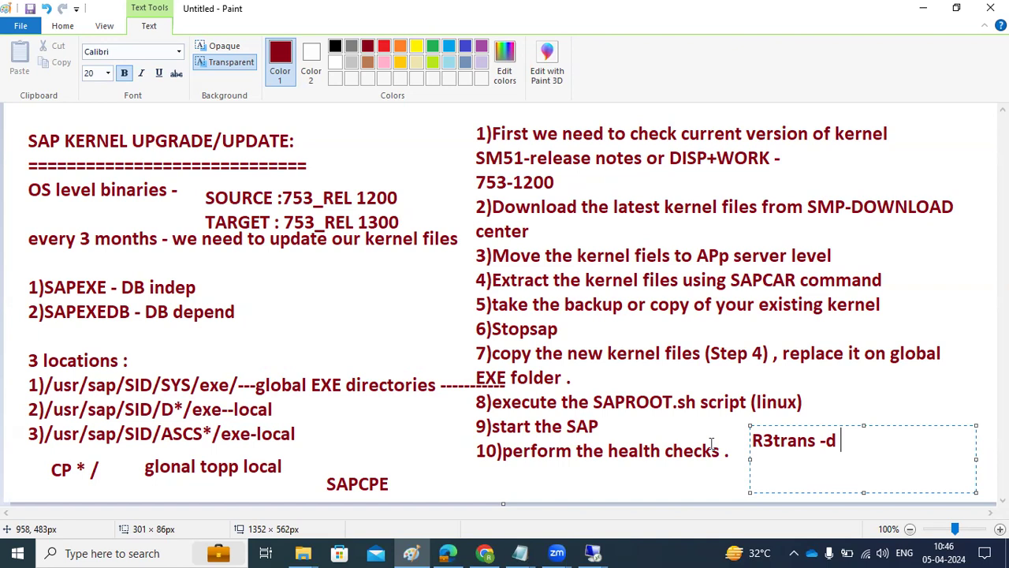
# Return to SAP note 3421221 in Edge and close the SAML Response tab
pyautogui.click(449, 551)
pyautogui.scroll(3, 361, 292)
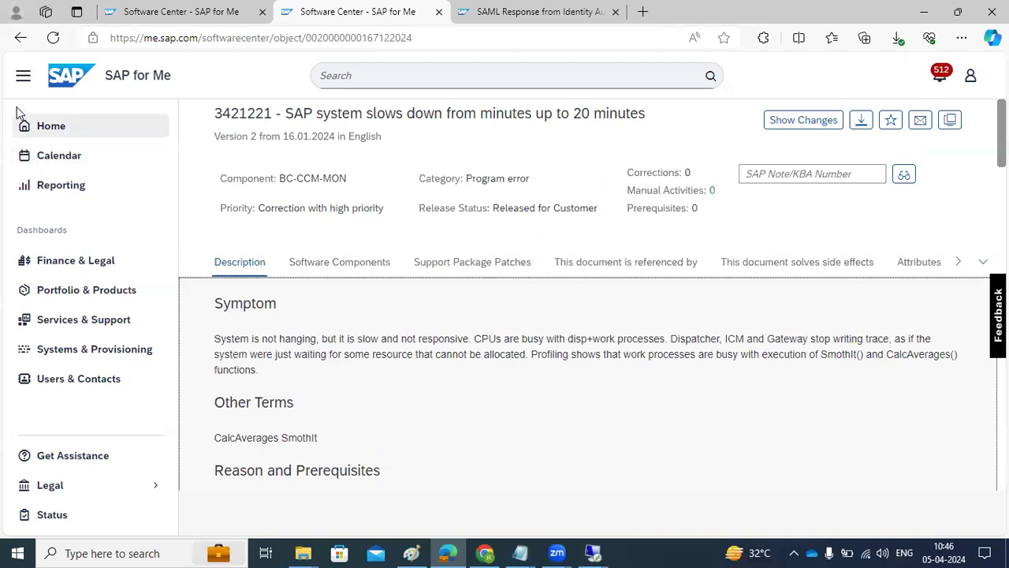
pyautogui.click(492, 12)
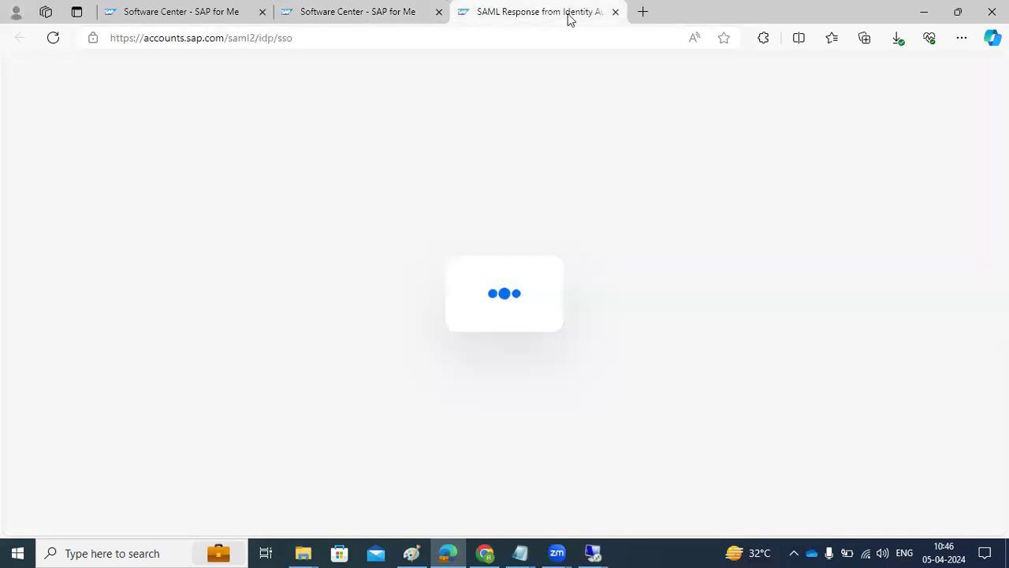
pyautogui.click(614, 12)
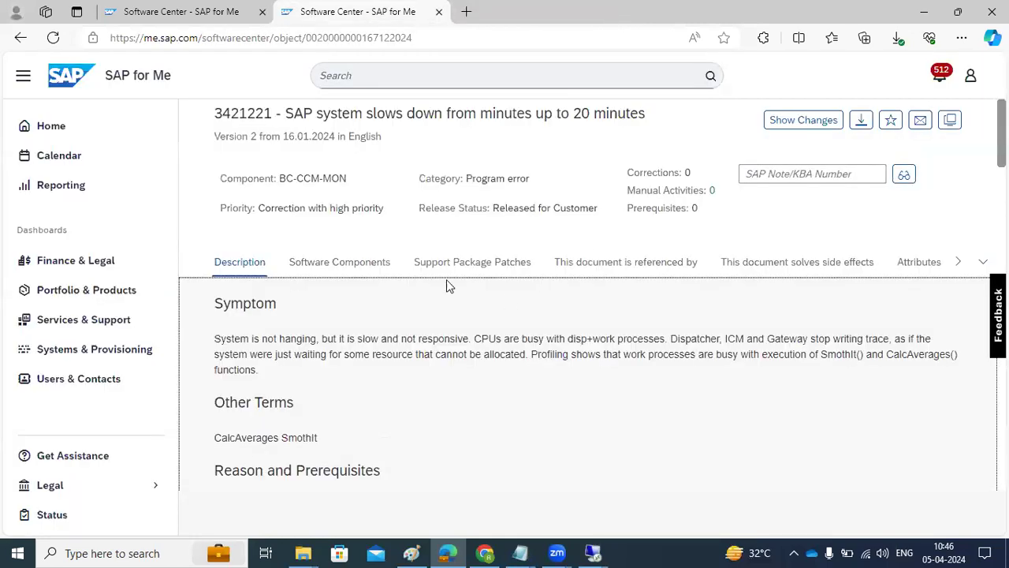